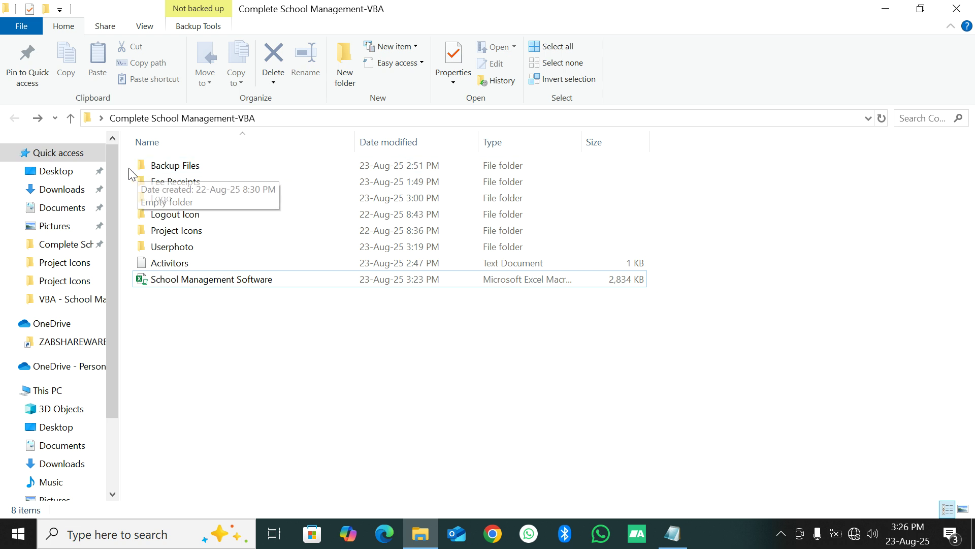
# Open the School Management Software workbook from the Complete School Management-VBA folder.
pyautogui.moveTo(131, 167); pyautogui.dragTo(196, 258)
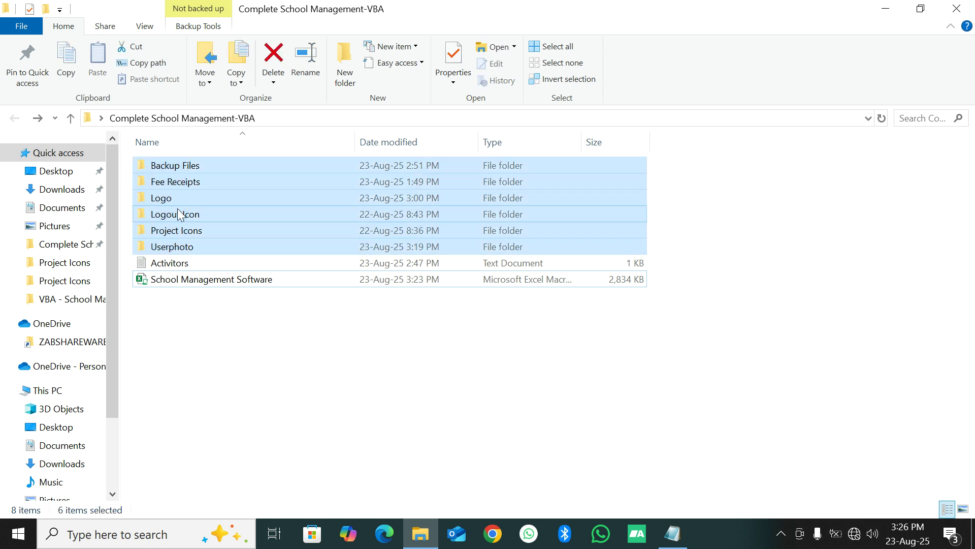
pyautogui.click(176, 199)
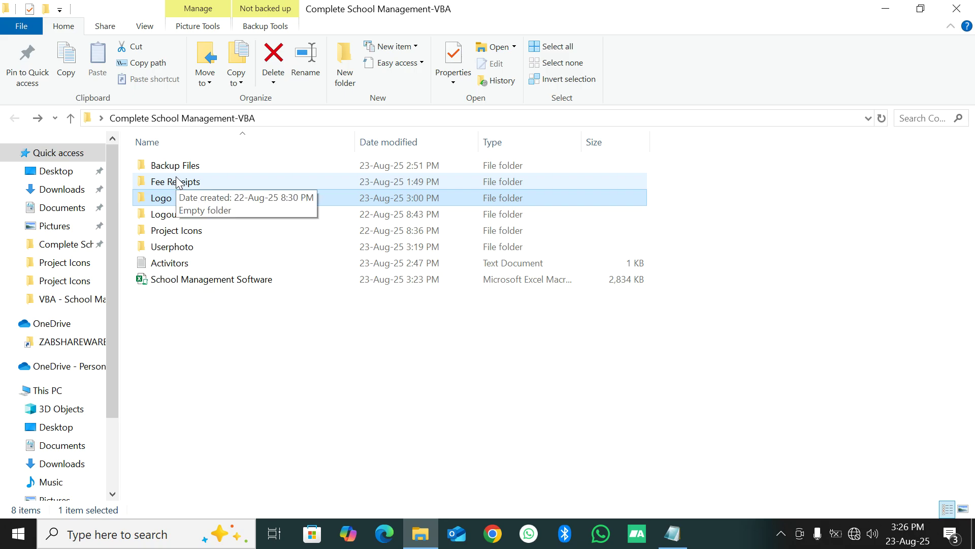
pyautogui.click(173, 279)
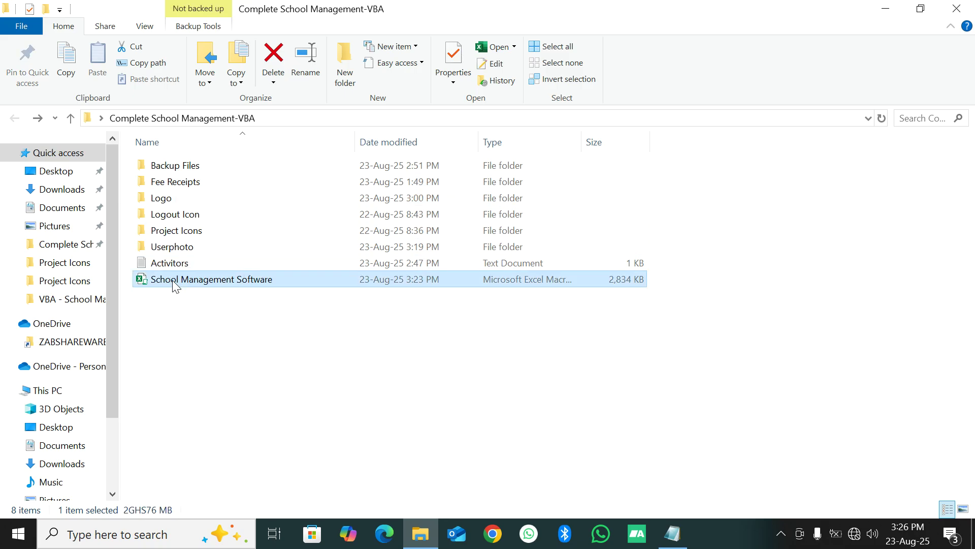
pyautogui.doubleClick(172, 279)
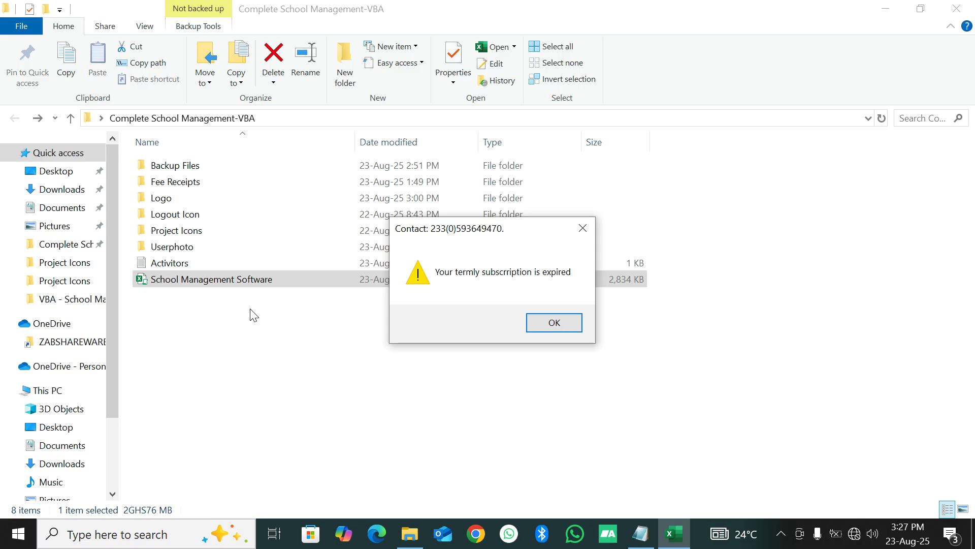
# Dismiss the expired termly subscription warning and choose to activate the software now.
pyautogui.moveTo(471, 232); pyautogui.dragTo(405, 192)
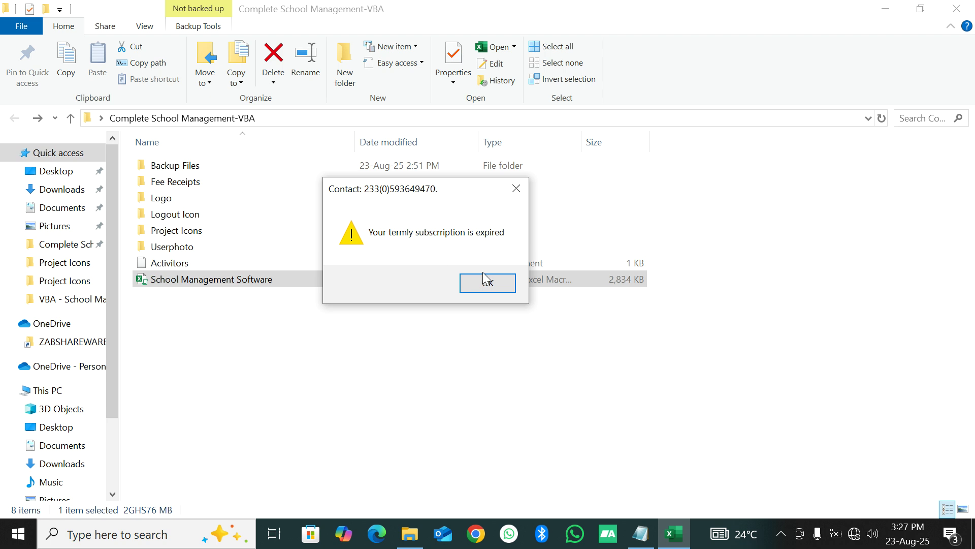
pyautogui.click(504, 285)
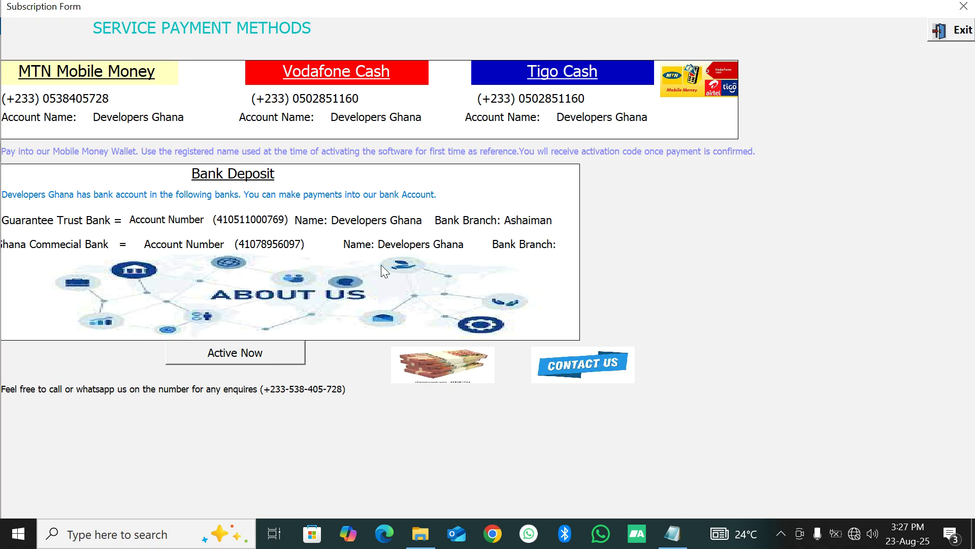
pyautogui.click(282, 352)
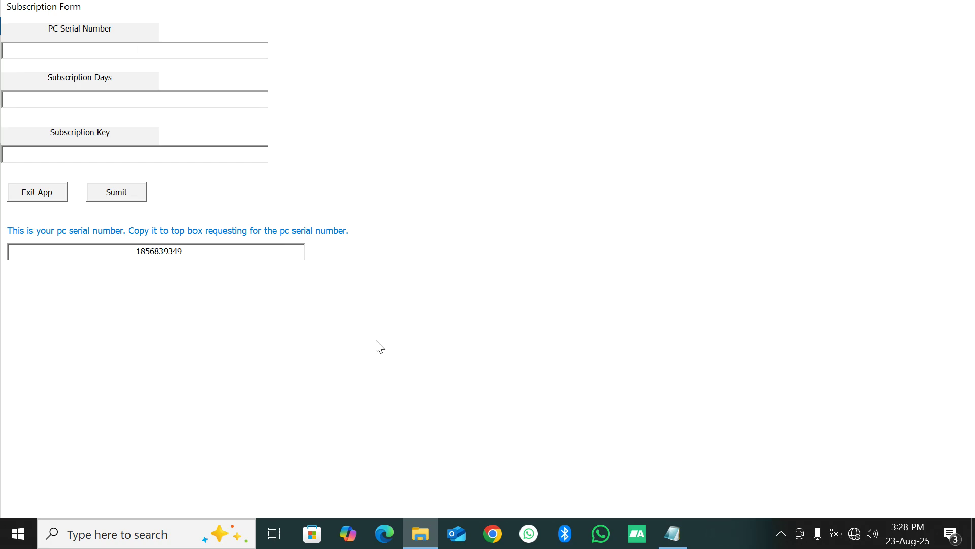
# Paste a subscription key from the Notepad key list into the Subscription Key box.
pyautogui.click(668, 537)
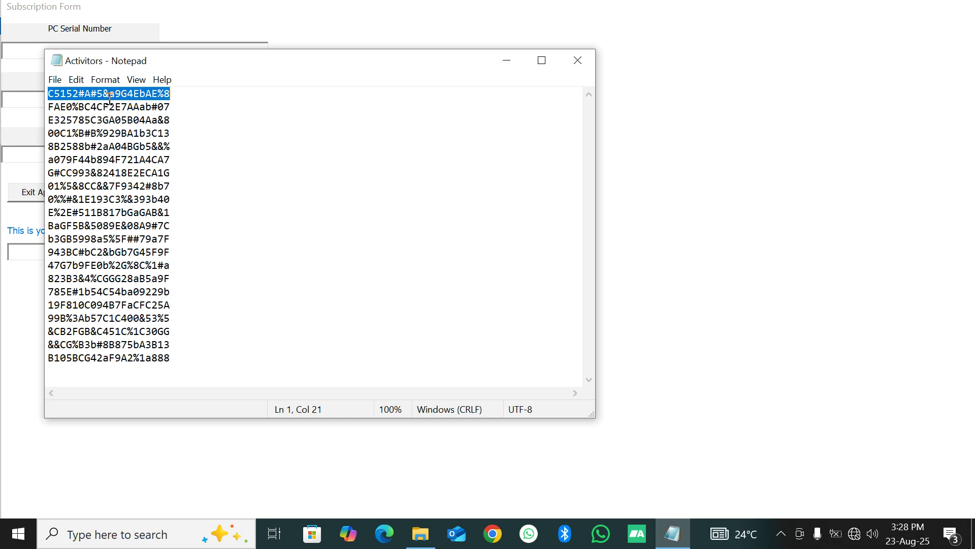
pyautogui.click(499, 62)
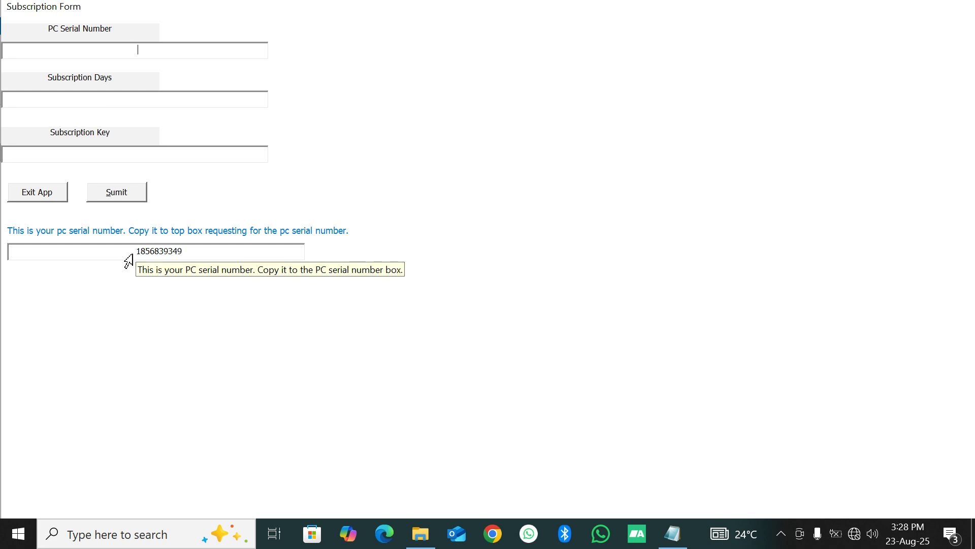
pyautogui.click(93, 156)
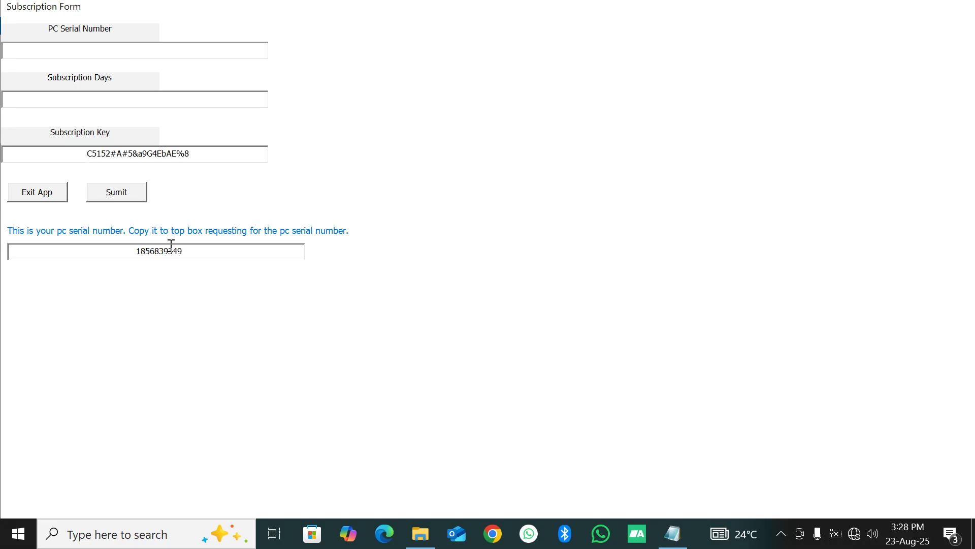
# Paste the displayed PC serial number, enter 100 subscription days, and submit the activation.
pyautogui.doubleClick(132, 254)
pyautogui.hotkey('ctrl', 'c')
pyautogui.click(92, 49)
pyautogui.hotkey('ctrl', 'v')
pyautogui.click(110, 99)
pyautogui.write('100')
pyautogui.click(119, 192)
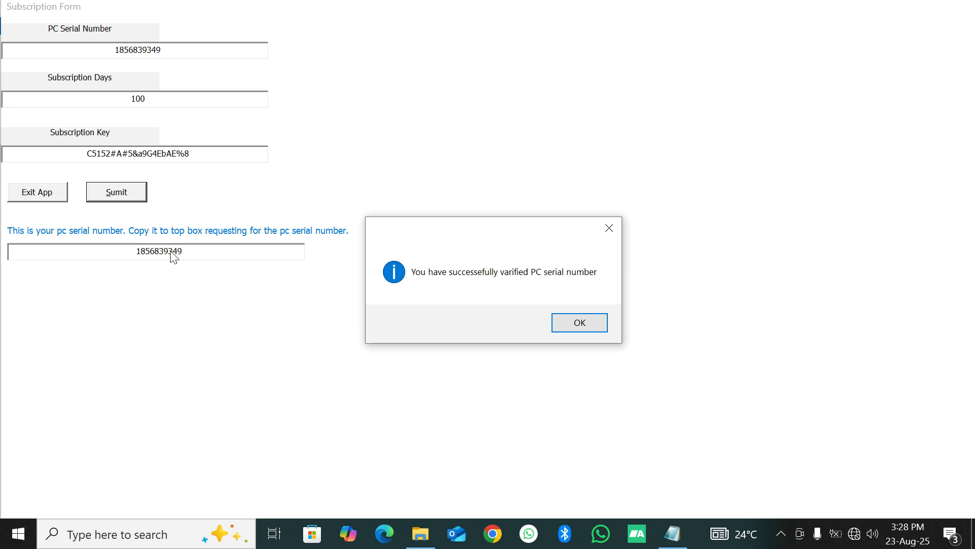
pyautogui.moveTo(424, 231); pyautogui.dragTo(421, 143)
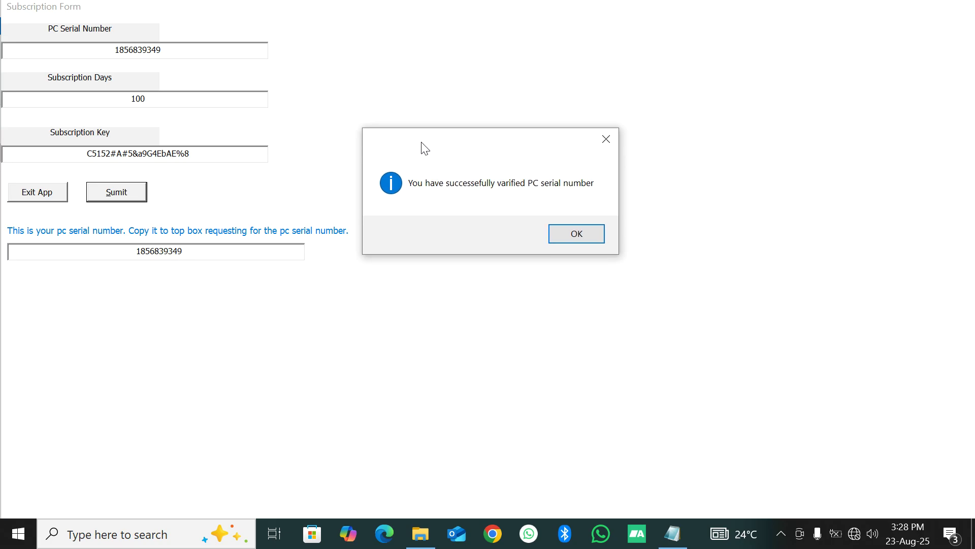
# Acknowledge the serial verified, key verified and 100-day activation messages.
pyautogui.click(556, 234)
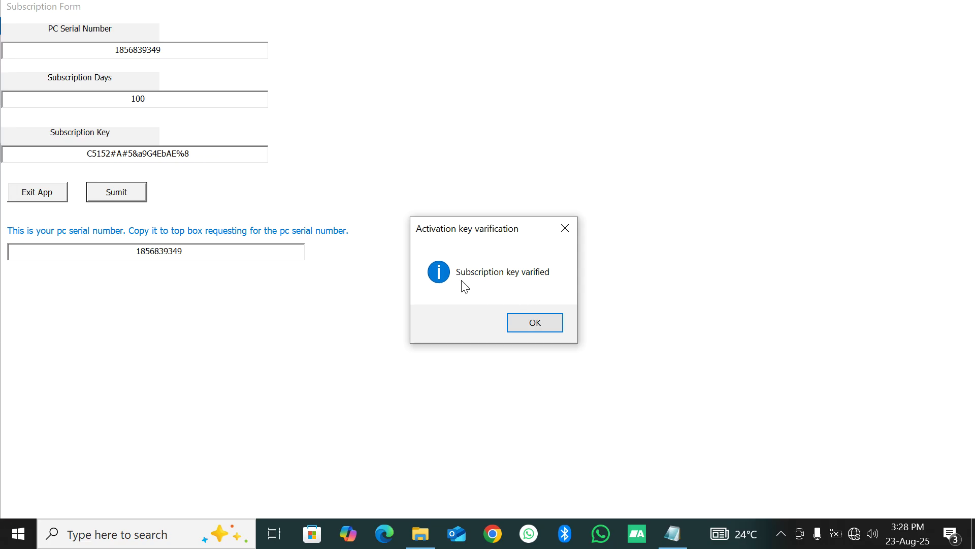
pyautogui.click(535, 323)
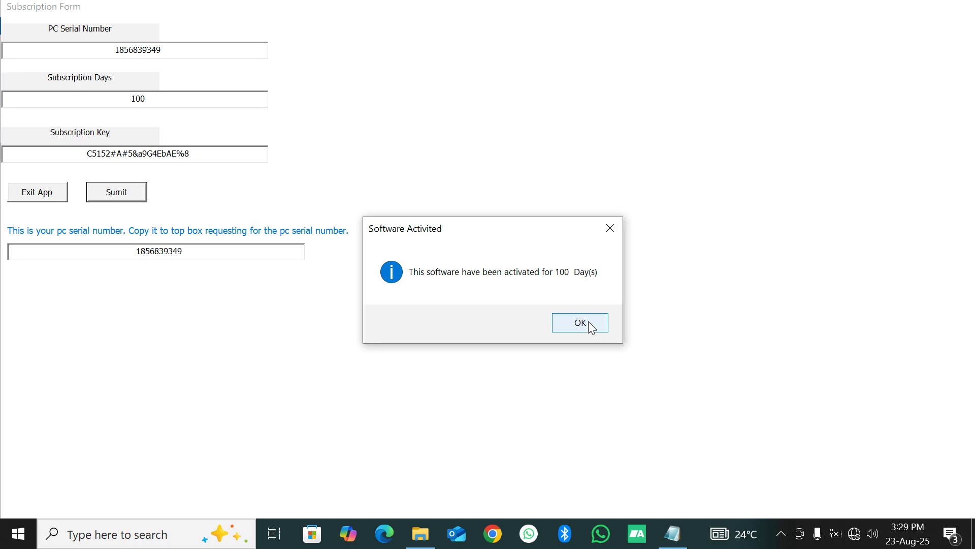
pyautogui.click(580, 323)
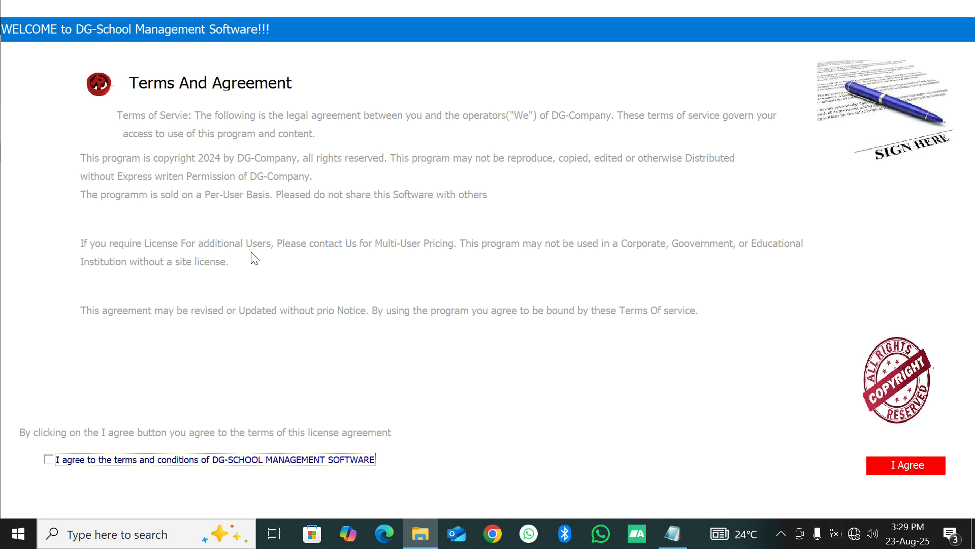
# Tick 'I agree to the terms and conditions' and accept the licence agreement.
pyautogui.click(53, 462)
pyautogui.click(899, 470)
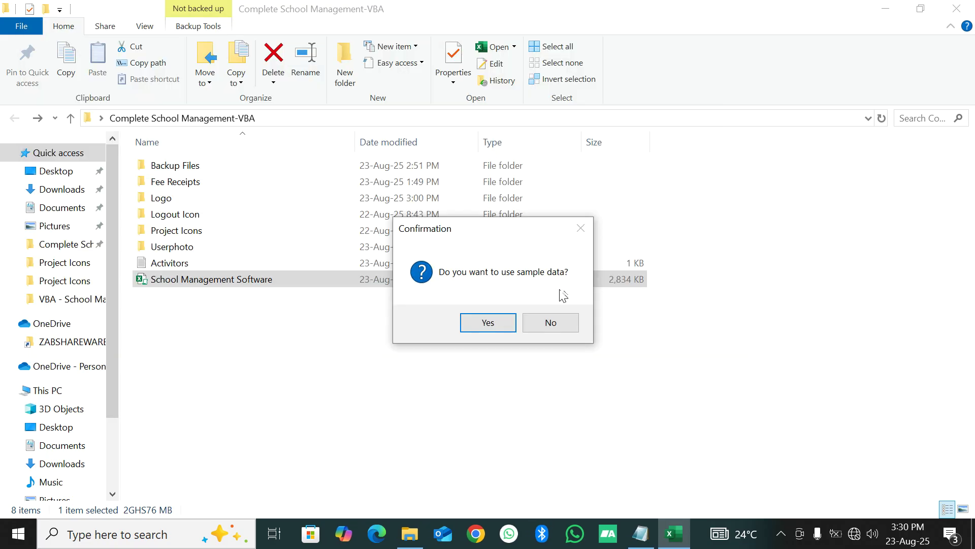
# Decline sample data and choose the Some Data deleting method.
pyautogui.click(548, 327)
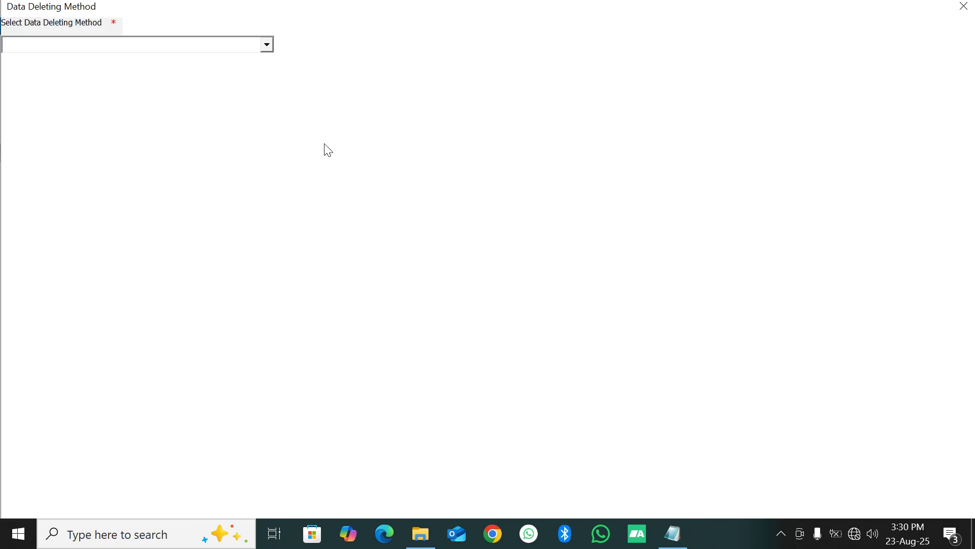
pyautogui.click(268, 46)
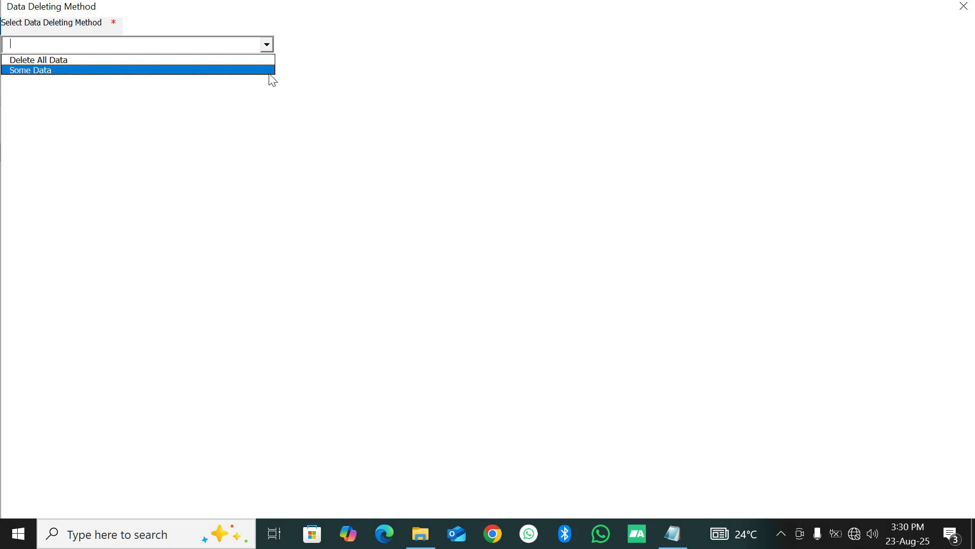
pyautogui.click(269, 71)
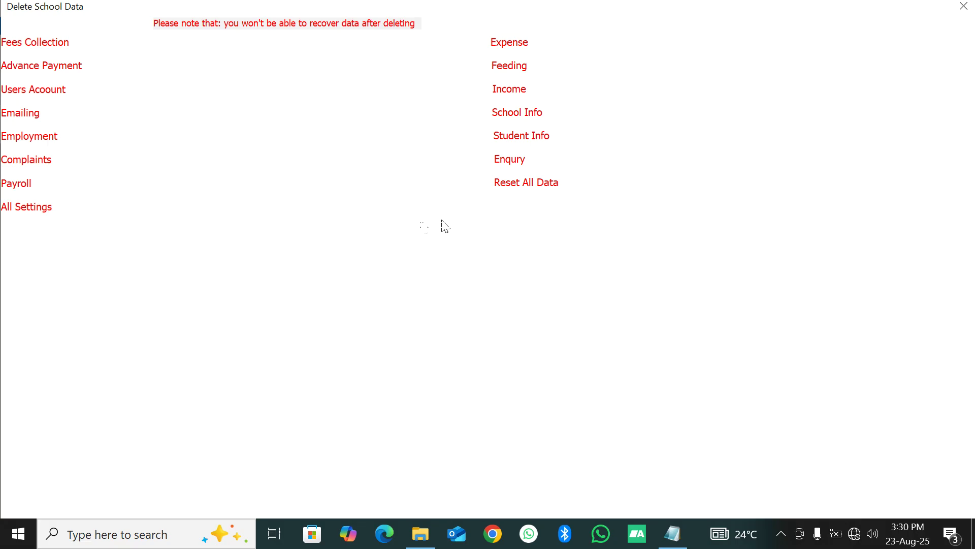
# Reset all school data, confirm it, and close the Delete School Data and Data Deleting Method windows.
pyautogui.click(518, 188)
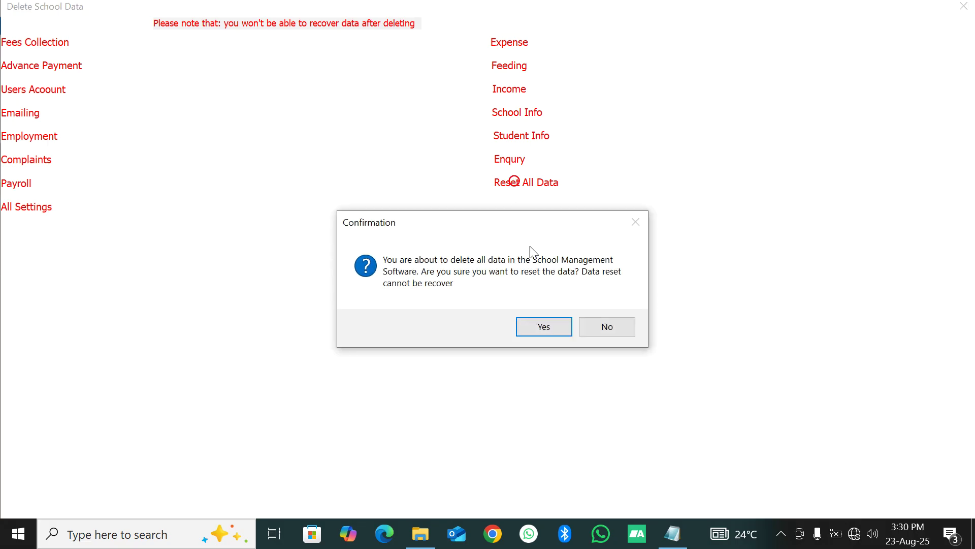
pyautogui.click(564, 325)
pyautogui.click(558, 328)
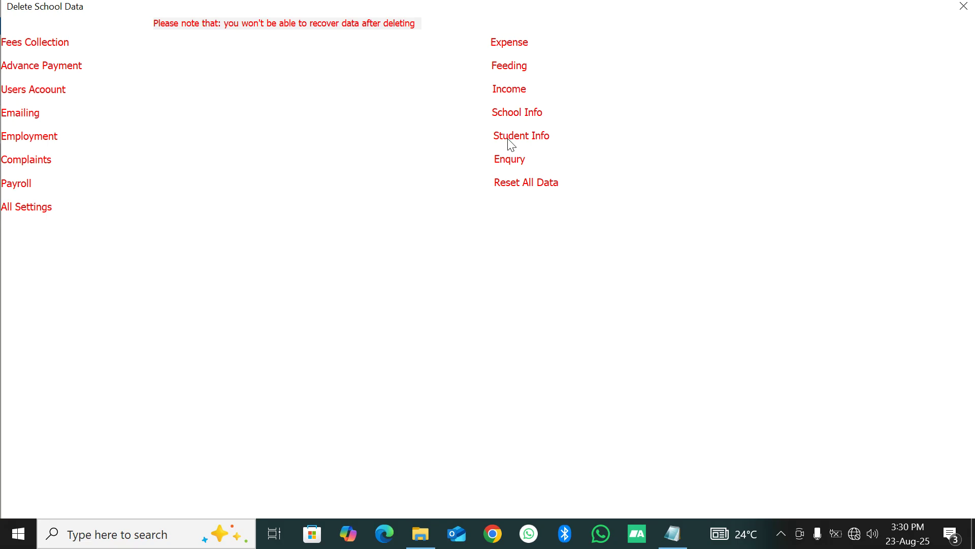
pyautogui.click(963, 8)
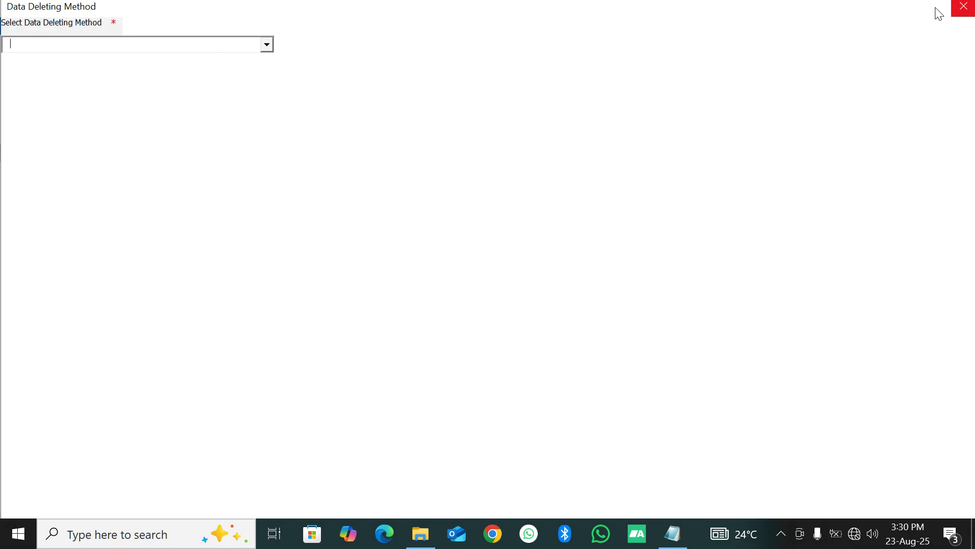
pyautogui.click(961, 7)
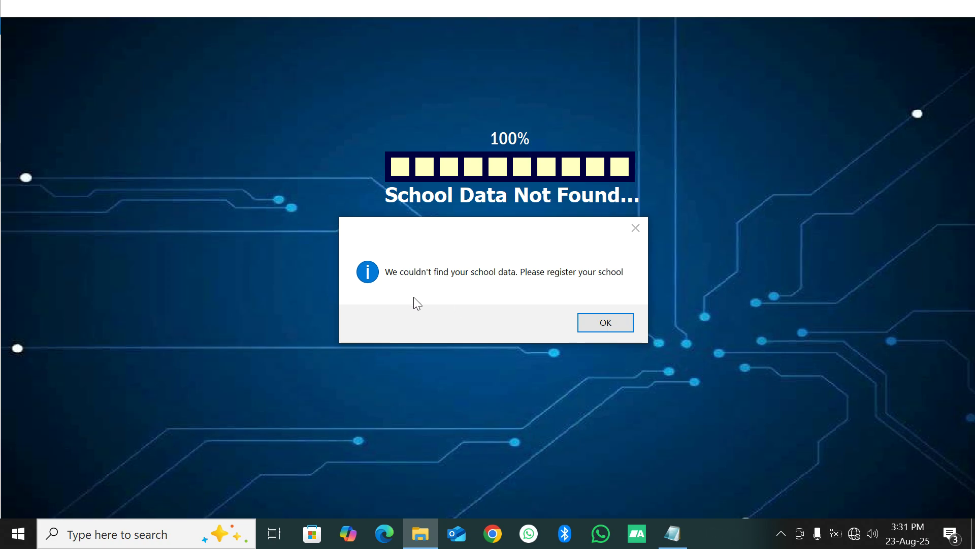
# Acknowledge the missing school data notice to reach the Register Your School form.
pyautogui.click(624, 328)
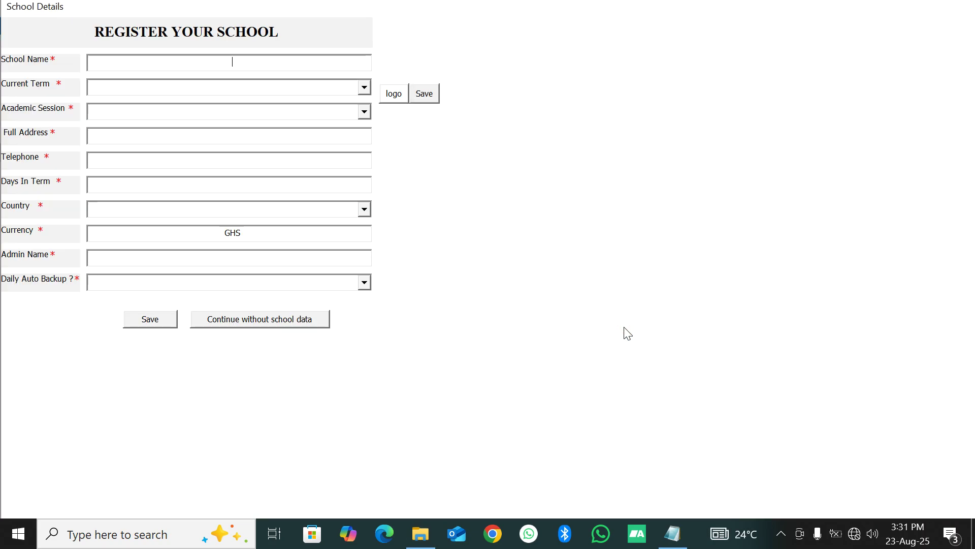
# Enter MOUNT CARMEL INTERNATIONAL SCHOOL with FIRST TERM and academic session 2025-2026.
pyautogui.write('MOUNT')
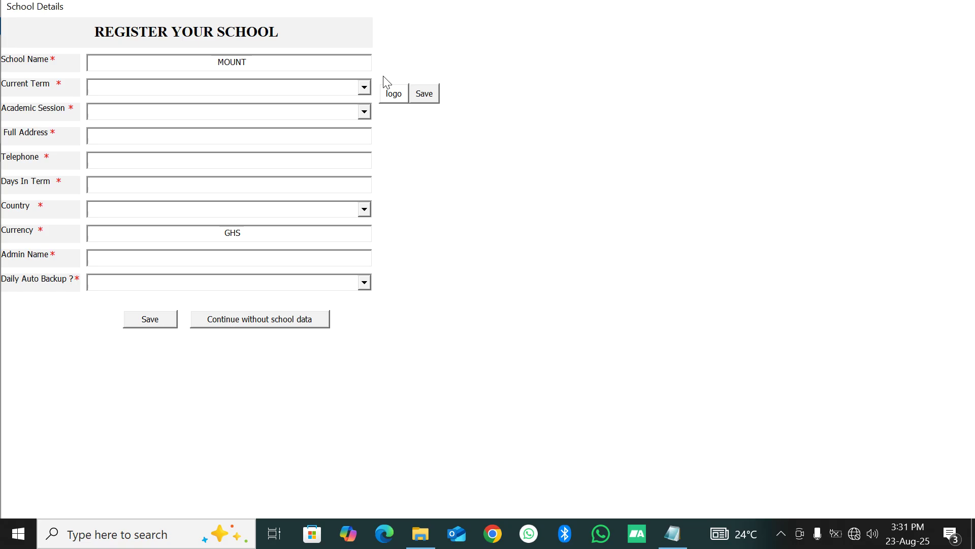
pyautogui.write(' CARMEL INTERNATIONAL SCHOOL')
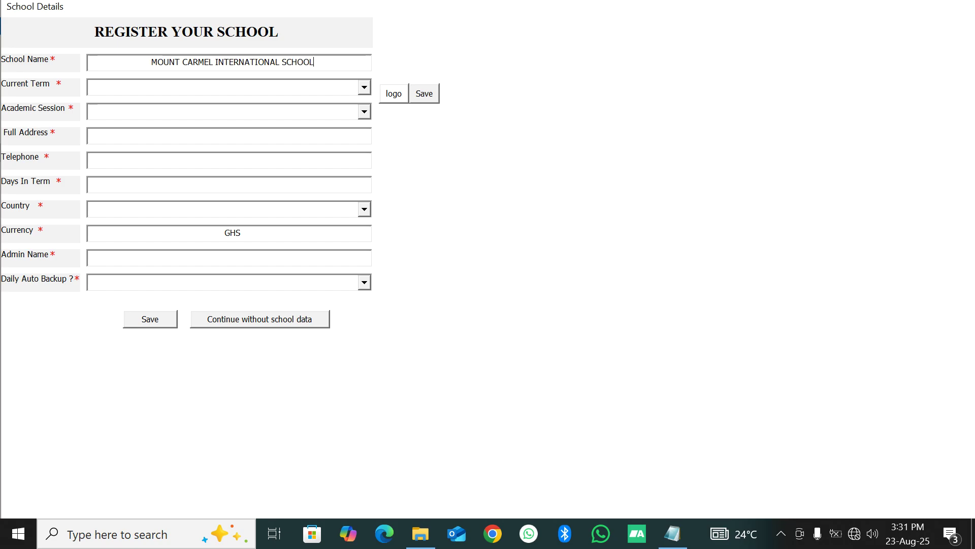
pyautogui.click(365, 87)
pyautogui.click(342, 100)
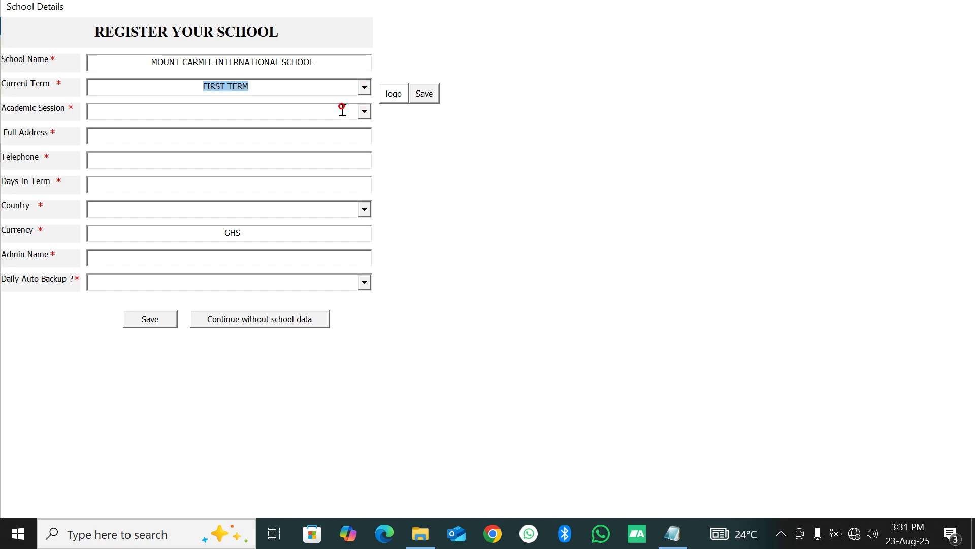
pyautogui.click(364, 112)
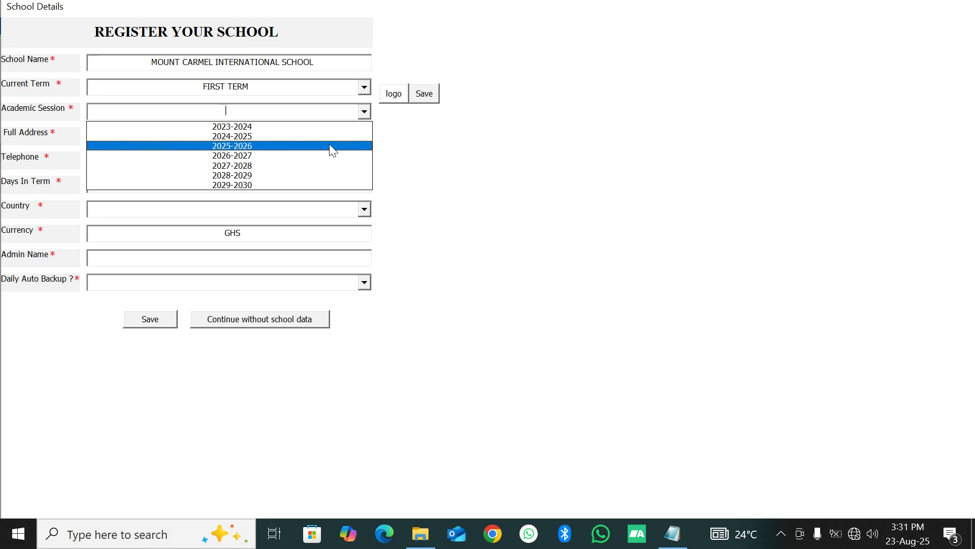
pyautogui.click(332, 146)
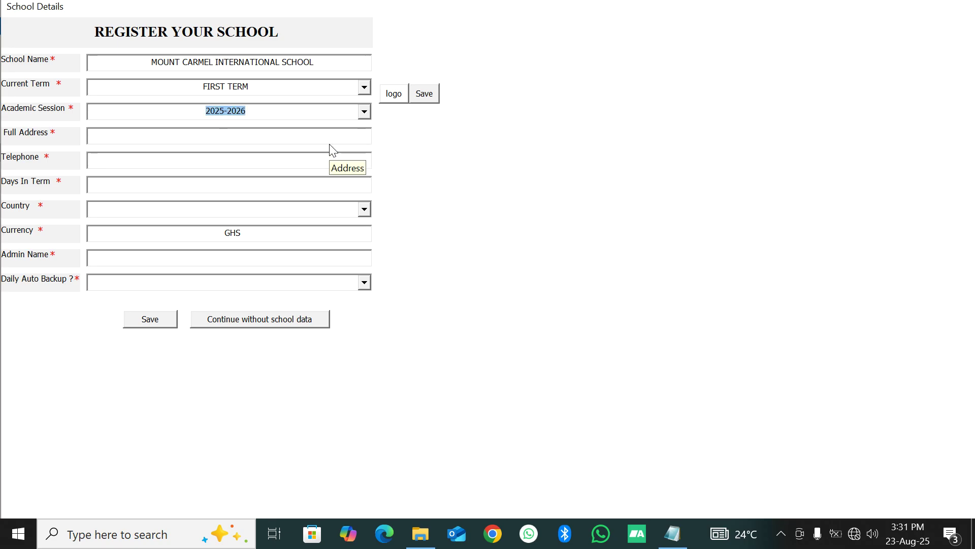
# Fill in the school's address and telephone number.
pyautogui.click(290, 137)
pyautogui.write('T')
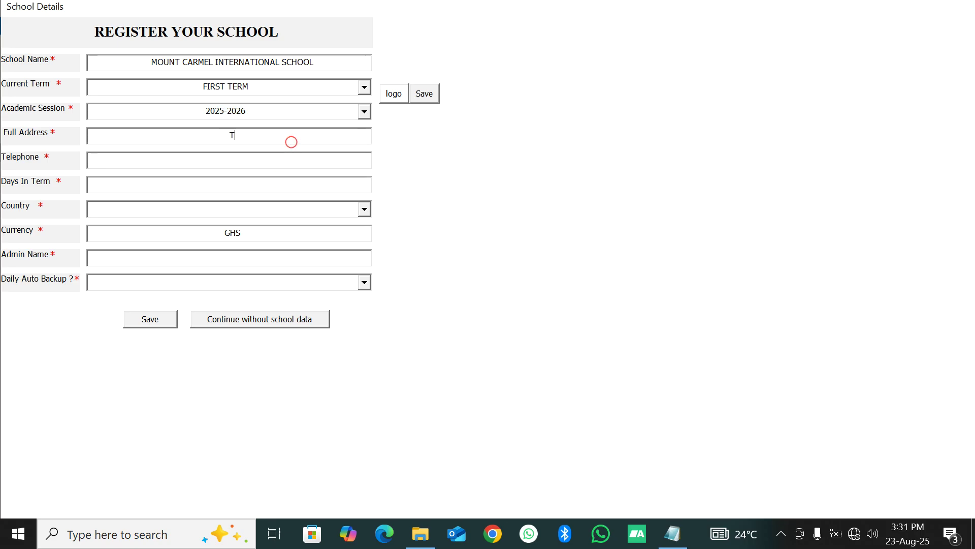
pyautogui.write('EMA COM')
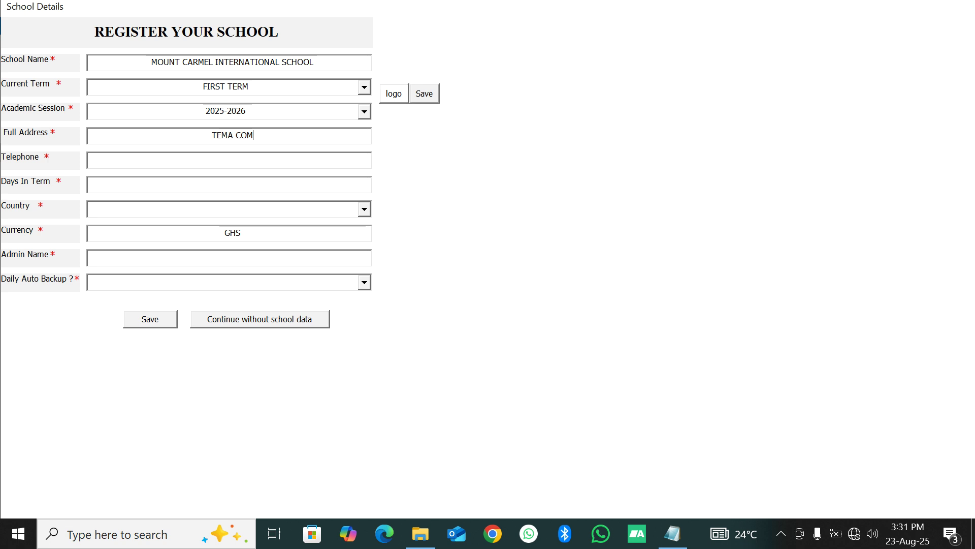
pyautogui.write('M 22')
pyautogui.click(297, 160)
pyautogui.write('XX')
pyautogui.write('X-XXX-X')
pyautogui.write('XXX')
pyautogui.write('70')
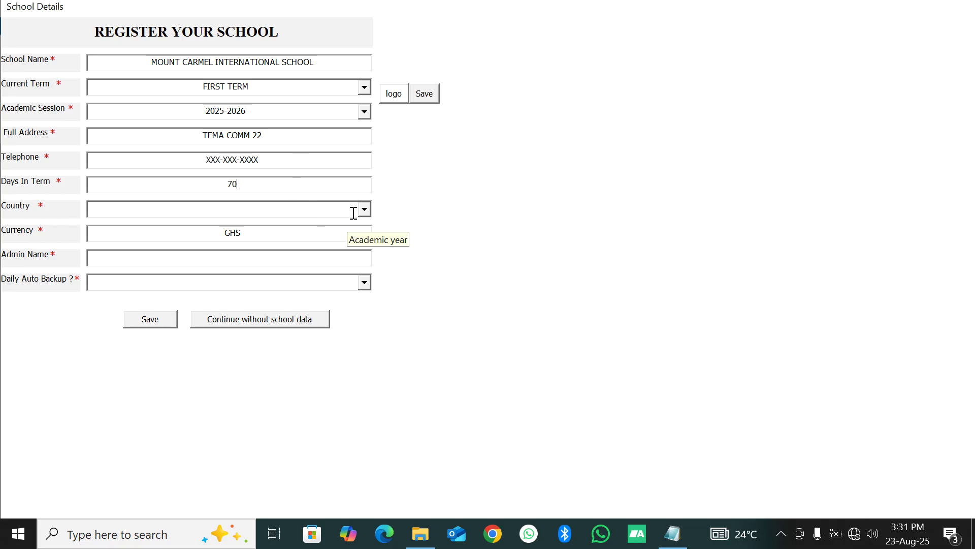
# Pick the country, change the currency from GHS to $, and set admin name ADMIN.
pyautogui.click(364, 210)
pyautogui.click(325, 224)
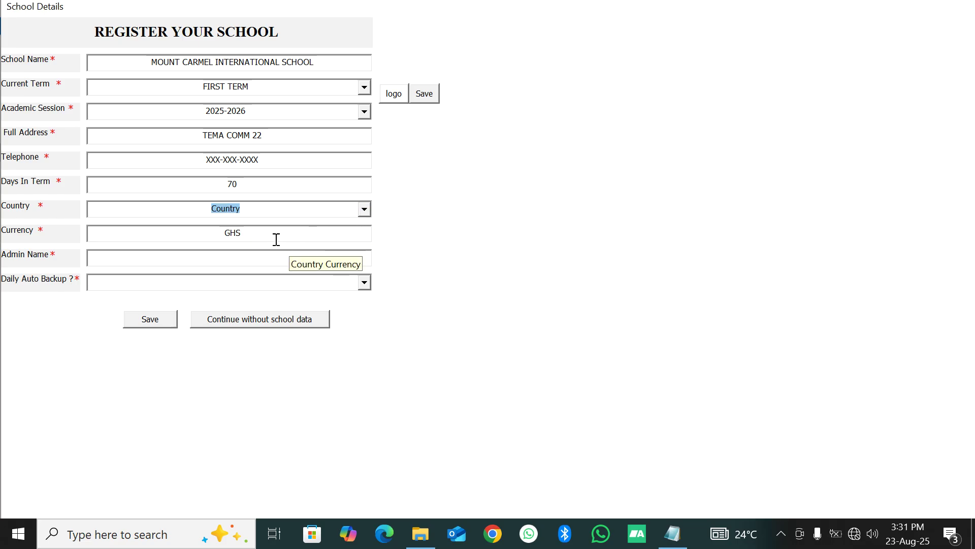
pyautogui.click(235, 237)
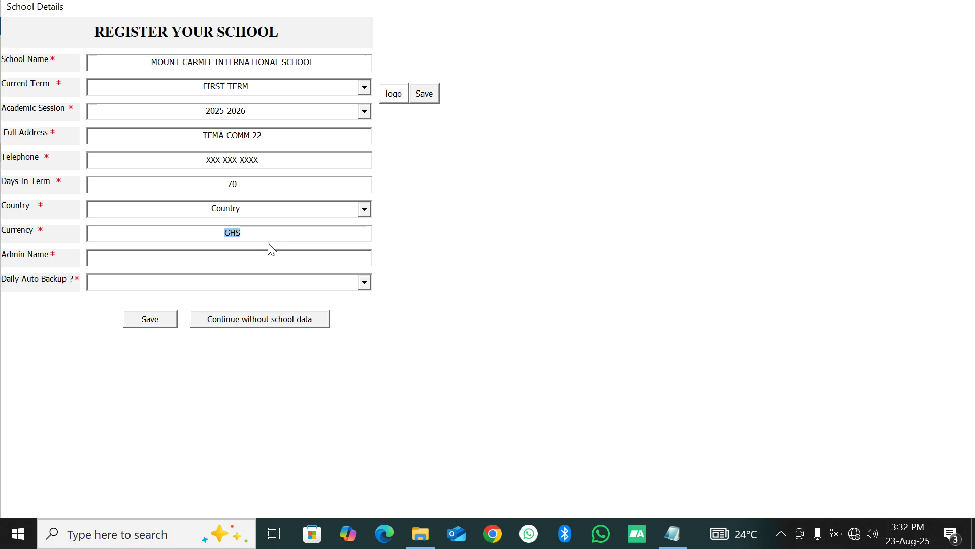
pyautogui.write('$')
pyautogui.click(257, 257)
pyautogui.write('ADMIN')
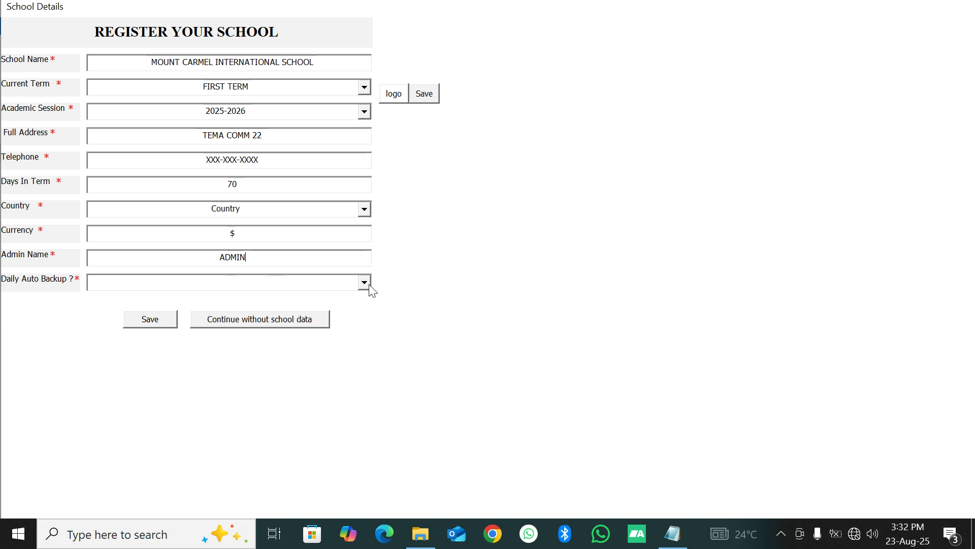
# Set Daily Auto Backup to Yes, dismissing the backup notices.
pyautogui.click(365, 282)
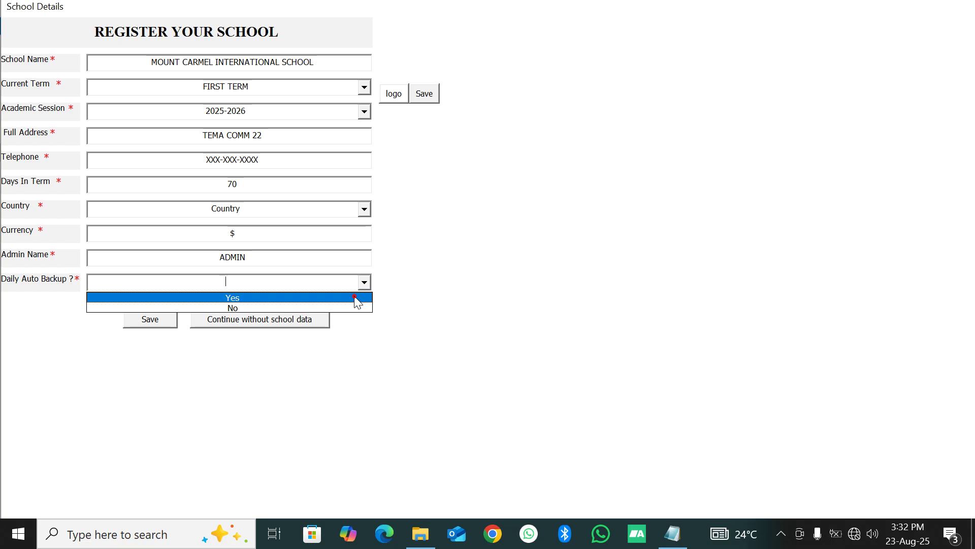
pyautogui.click(356, 298)
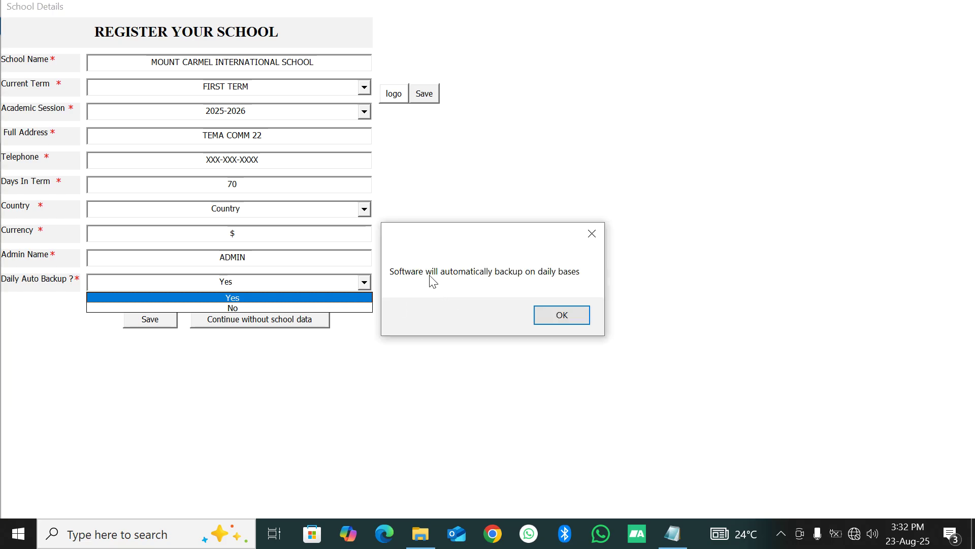
pyautogui.click(554, 316)
pyautogui.click(363, 282)
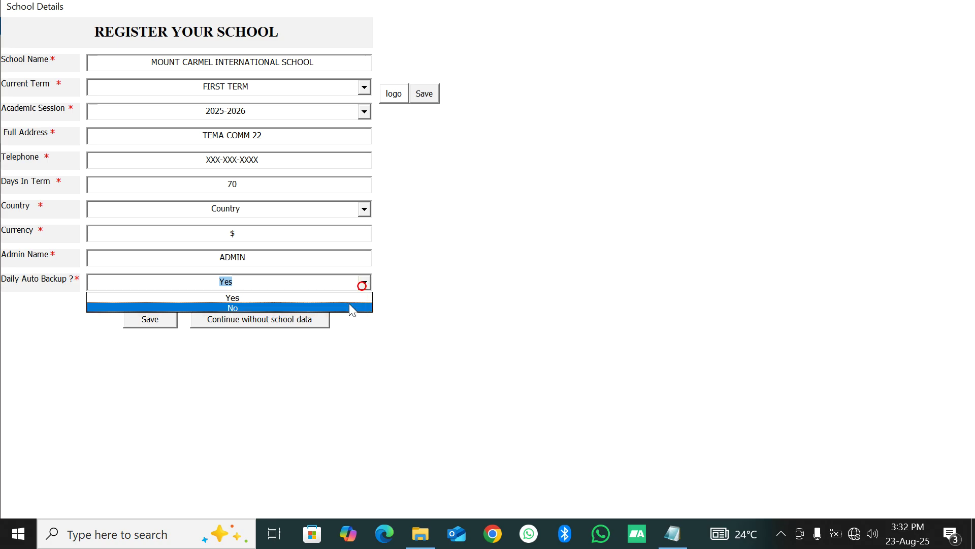
pyautogui.click(350, 307)
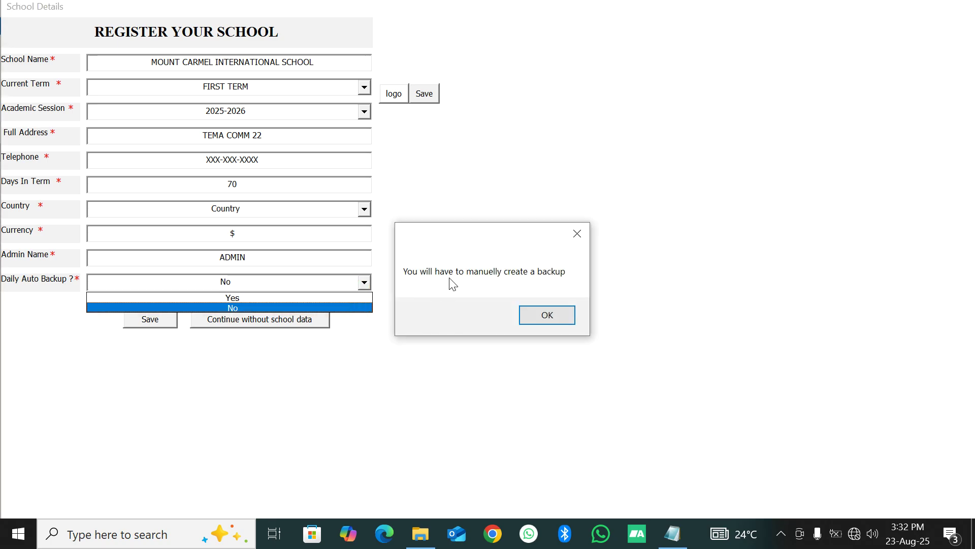
pyautogui.click(524, 314)
pyautogui.click(364, 283)
pyautogui.click(350, 298)
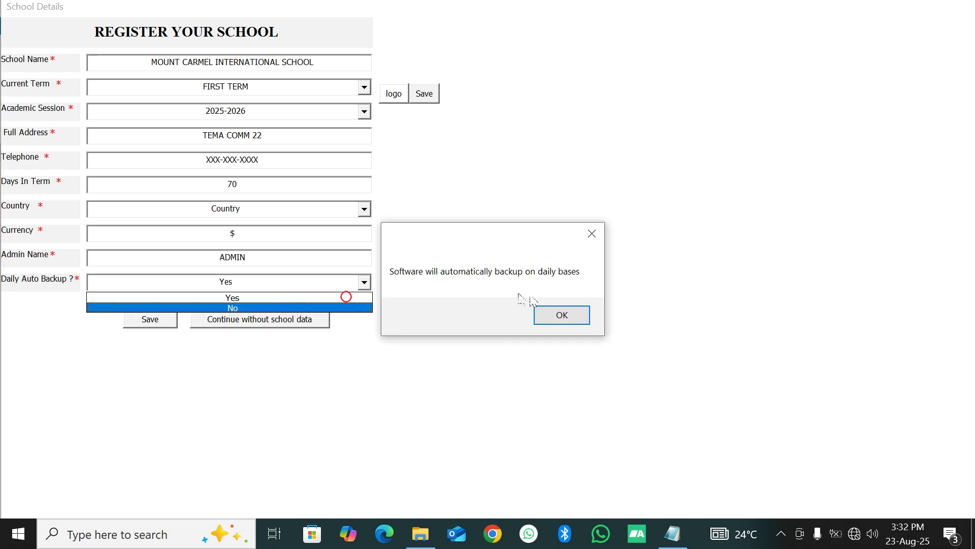
pyautogui.click(543, 312)
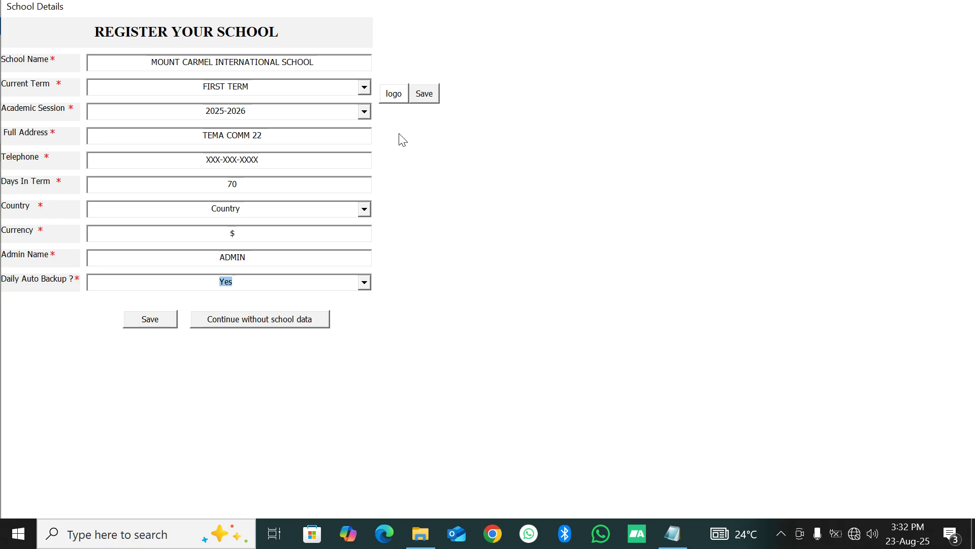
# Load education-icon from Desktop > Complete School Management-VBA > Project Icons as the school logo.
pyautogui.click(396, 100)
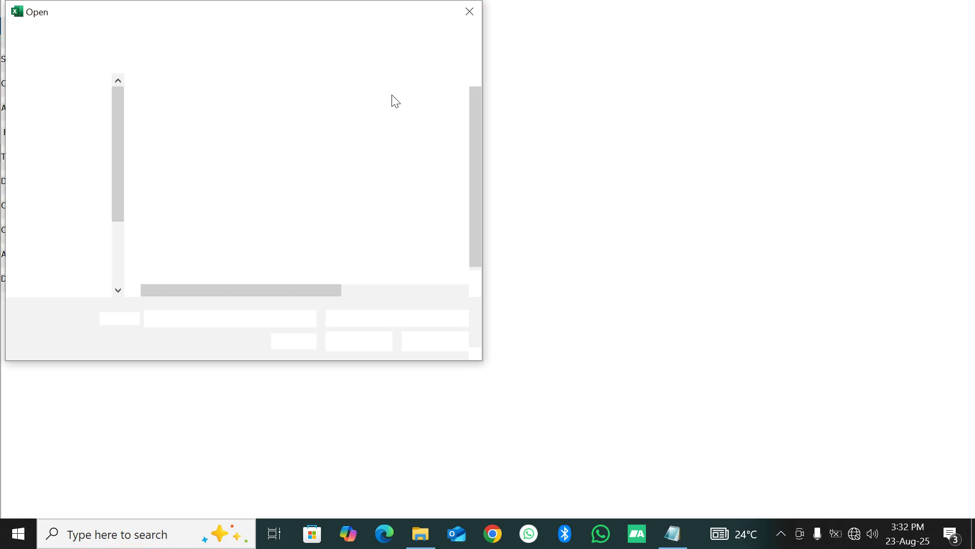
pyautogui.click(61, 150)
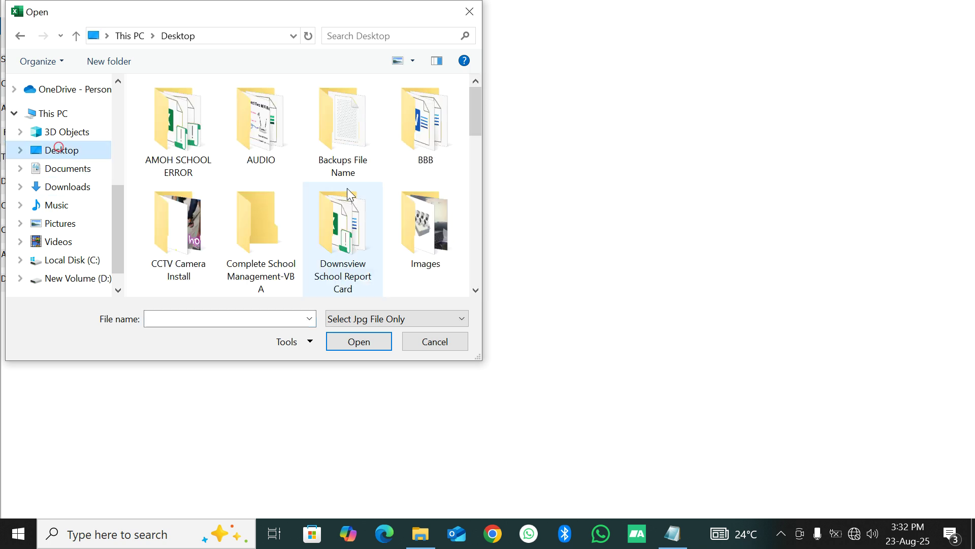
pyautogui.doubleClick(274, 254)
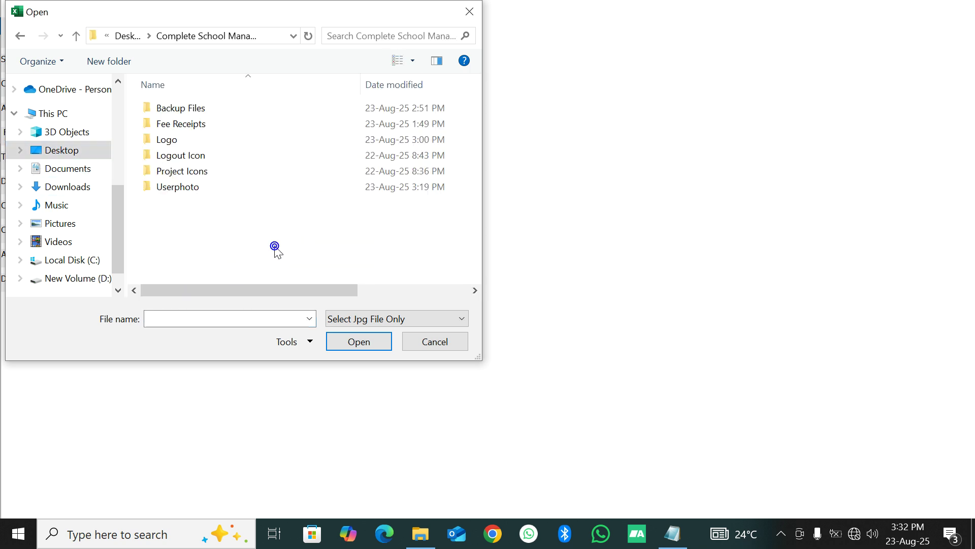
pyautogui.doubleClick(201, 172)
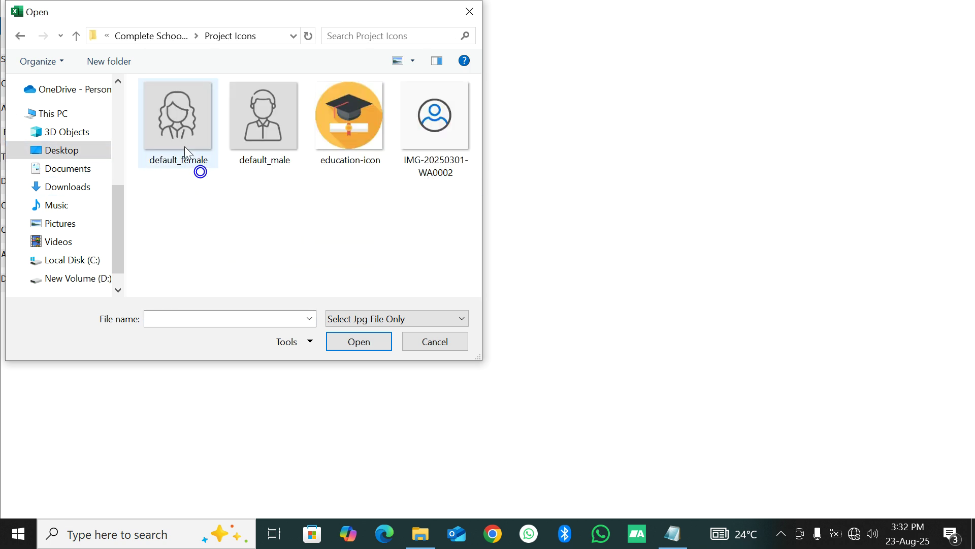
pyautogui.click(350, 136)
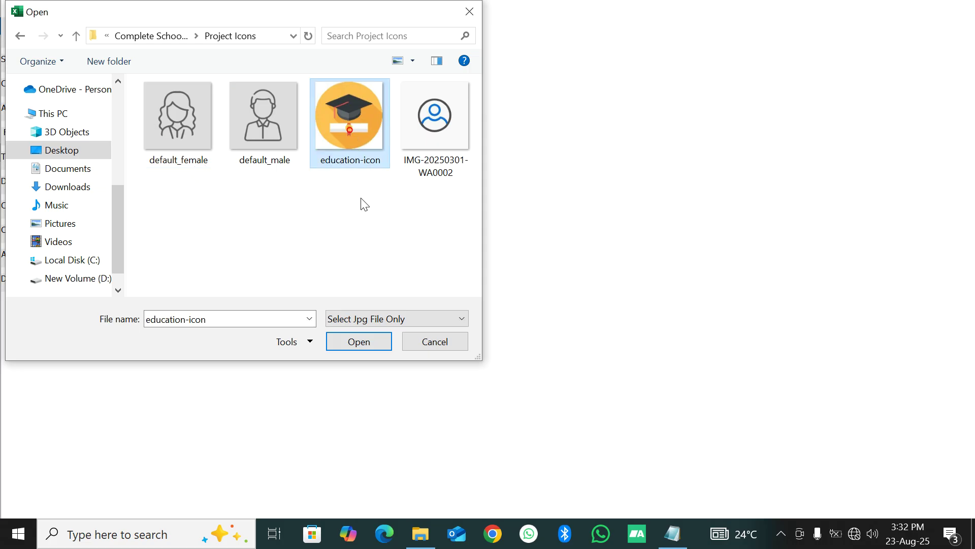
pyautogui.click(359, 342)
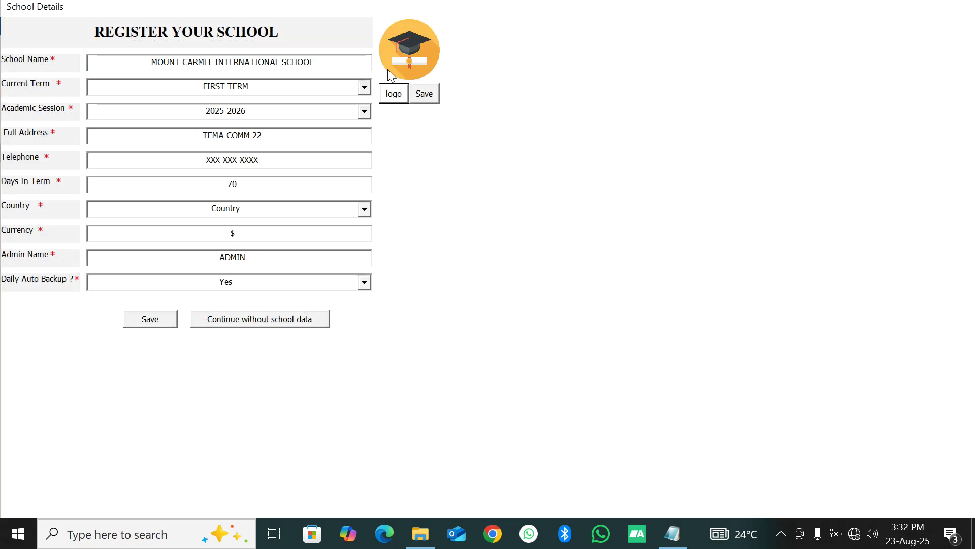
# Save the school logo and the school registration details.
pyautogui.click(430, 96)
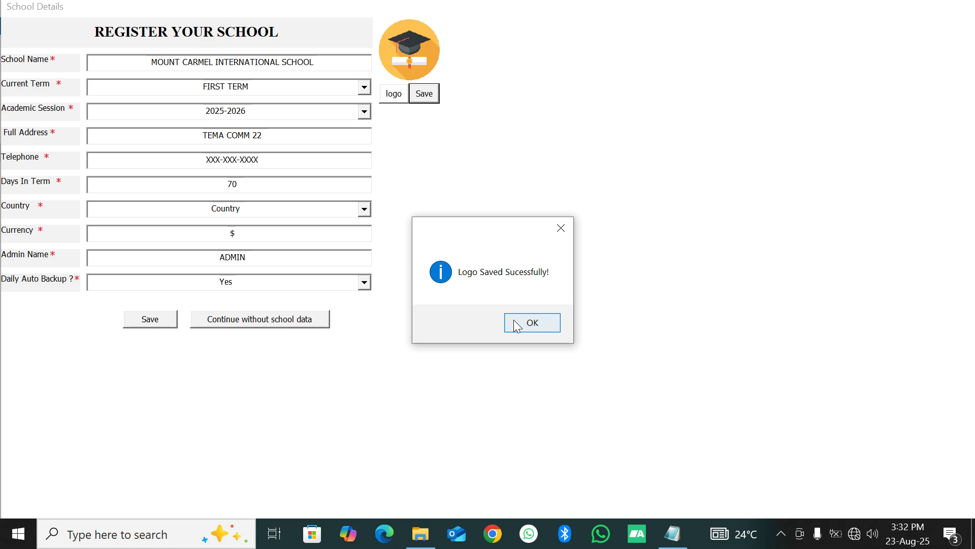
pyautogui.click(516, 326)
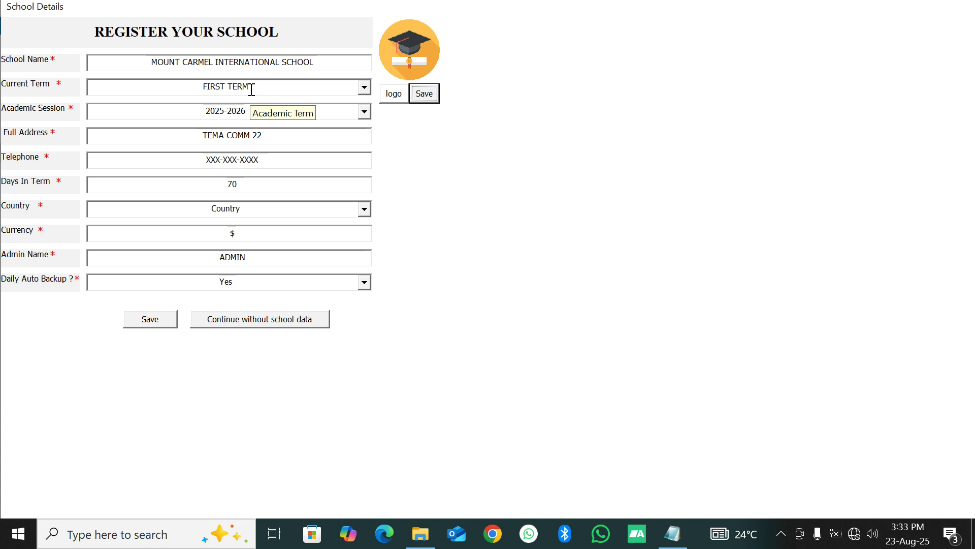
pyautogui.click(161, 321)
# Acknowledge the record-saved message, continue past the School Data Found splash, and mark the login as developer.
pyautogui.click(537, 326)
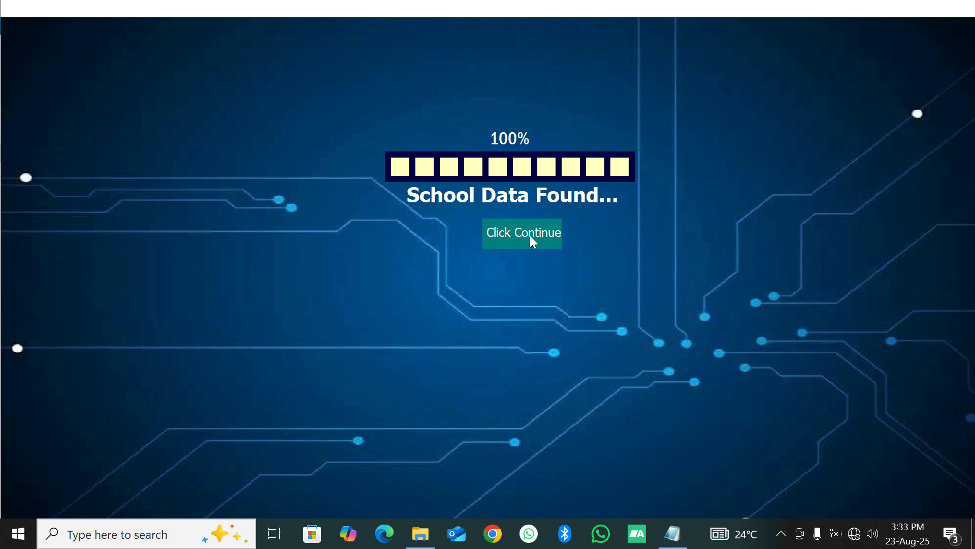
pyautogui.click(527, 233)
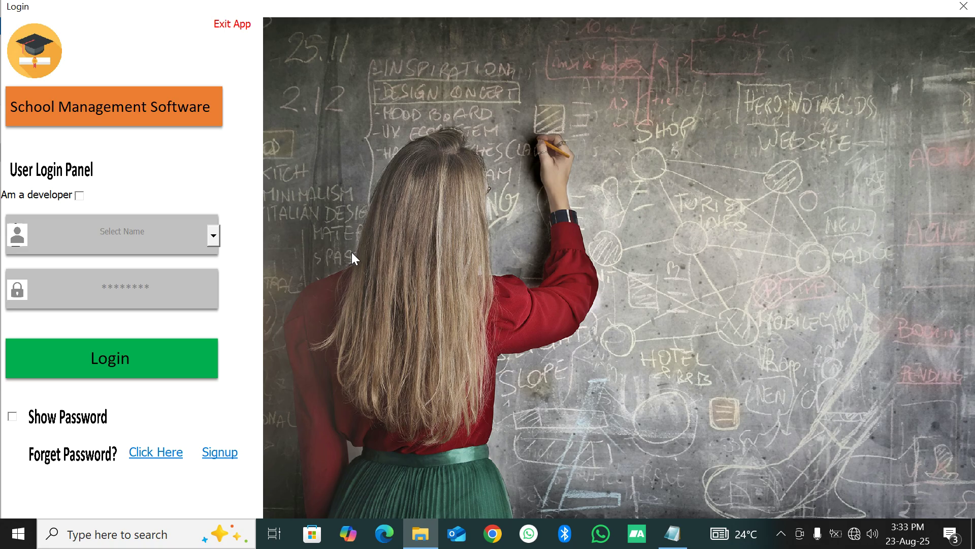
pyautogui.click(79, 195)
pyautogui.click(131, 288)
pyautogui.write('******')
pyautogui.press('BackSpace')
pyautogui.press('BackSpace')
pyautogui.press('BackSpace')
pyautogui.press('BackSpace')
pyautogui.press('BackSpace')
pyautogui.press('BackSpace')
pyautogui.click(79, 195)
pyautogui.click(220, 453)
# Start a Supper Admin signup with username Admin and an account password.
pyautogui.click(226, 213)
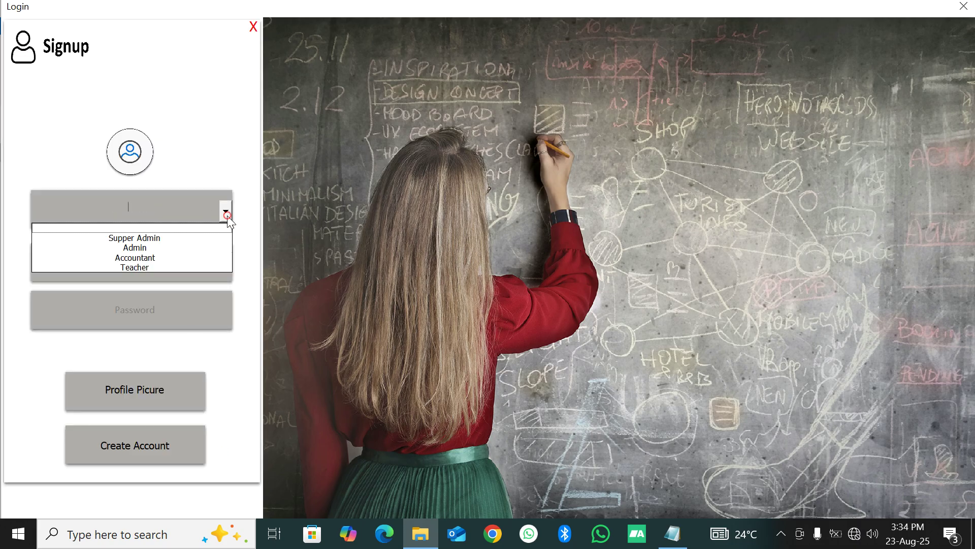
pyautogui.click(216, 239)
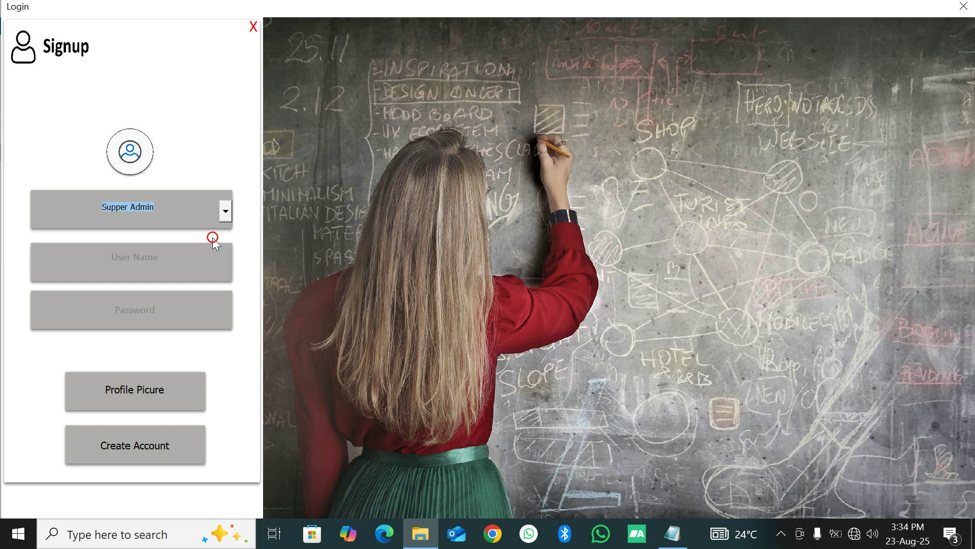
pyautogui.click(159, 265)
pyautogui.write('Admin')
pyautogui.click(144, 317)
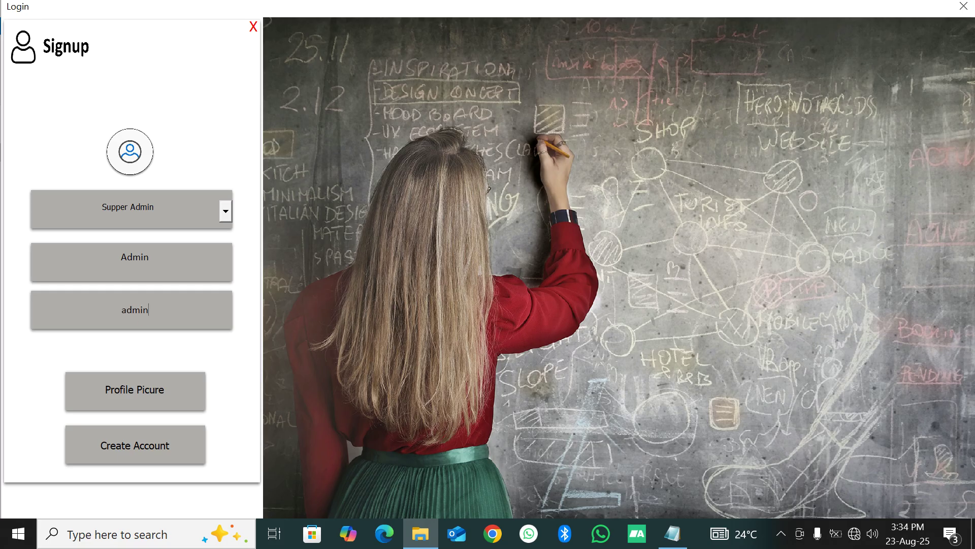
# Give the account the default_male profile picture and create it.
pyautogui.click(134, 388)
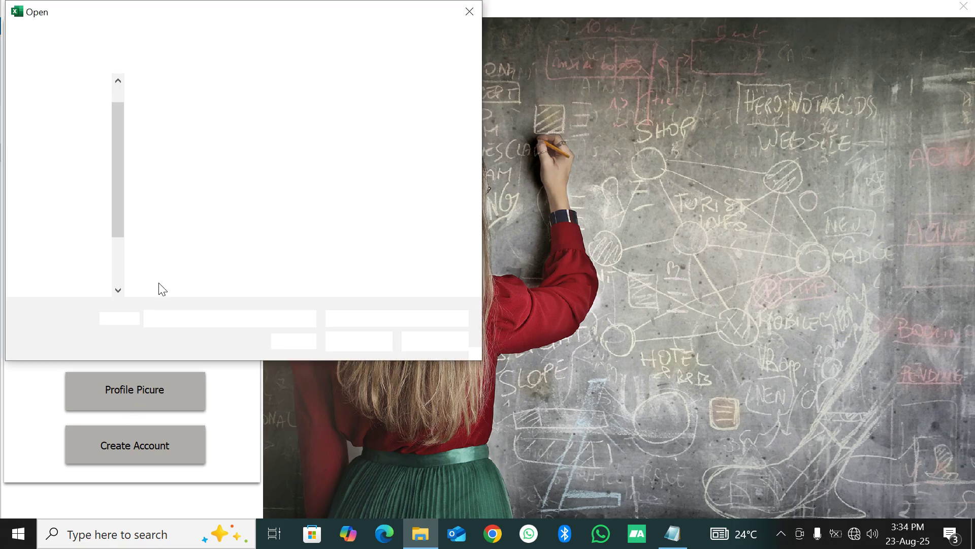
pyautogui.click(275, 113)
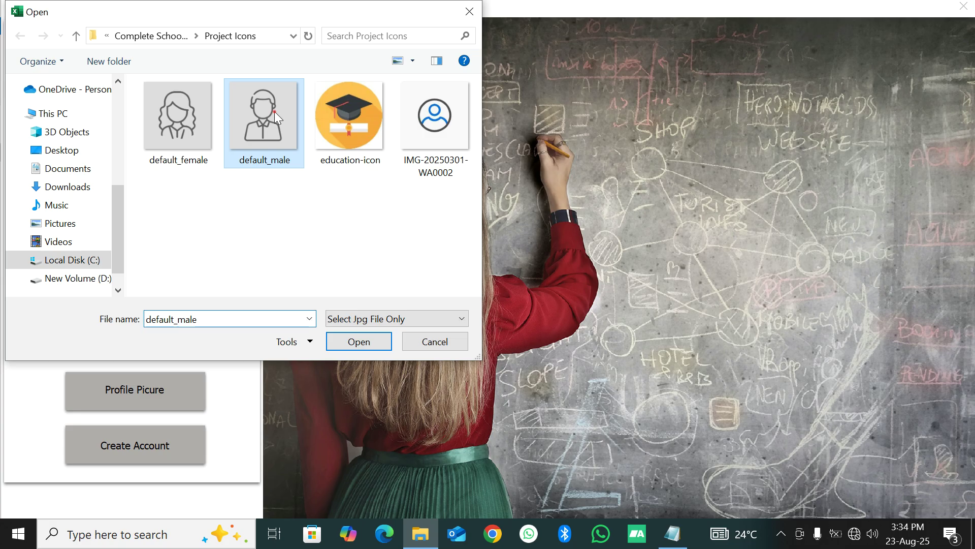
pyautogui.click(384, 340)
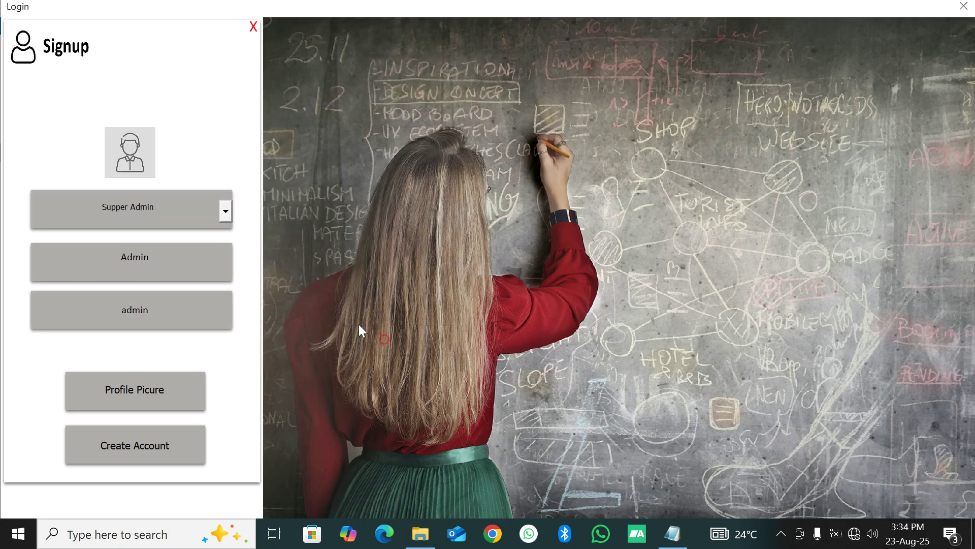
pyautogui.click(140, 446)
pyautogui.click(551, 324)
pyautogui.click(253, 27)
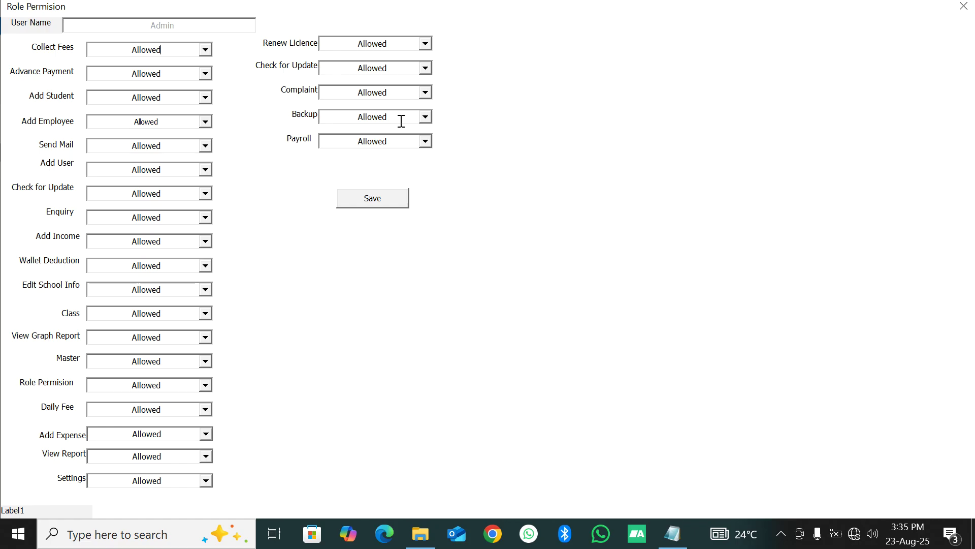
# Set Renew Licence, Check for Update, Payroll and Collect Fees to Not Allowed and save.
pyautogui.click(425, 44)
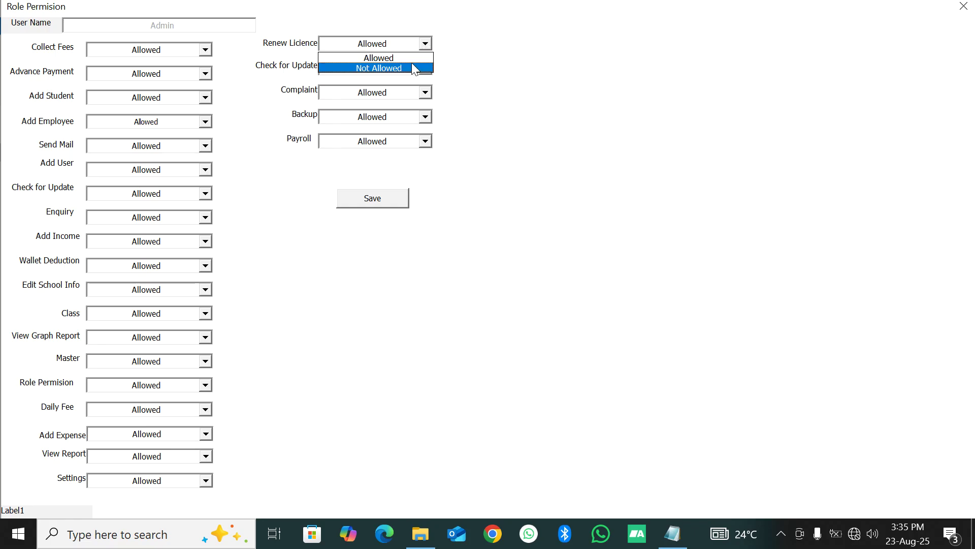
pyautogui.click(412, 64)
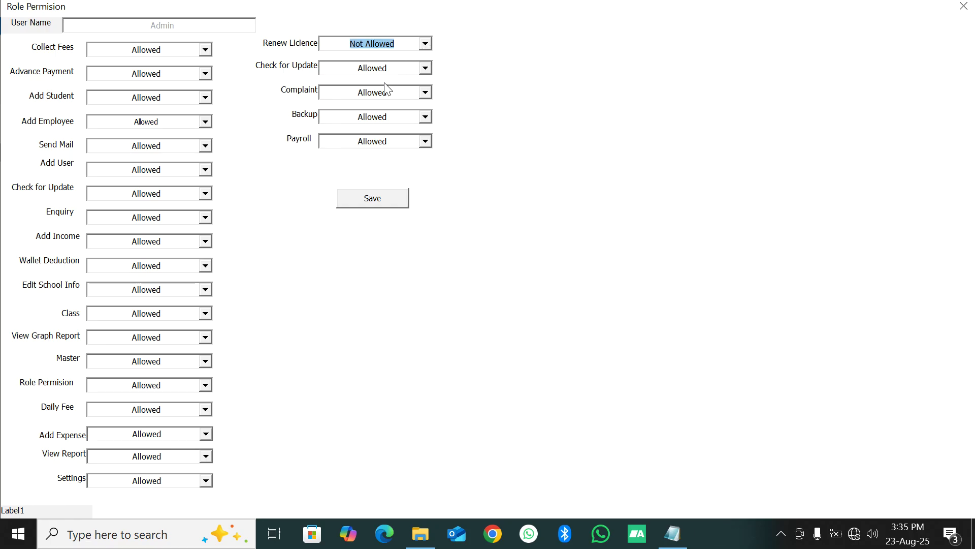
pyautogui.click(425, 68)
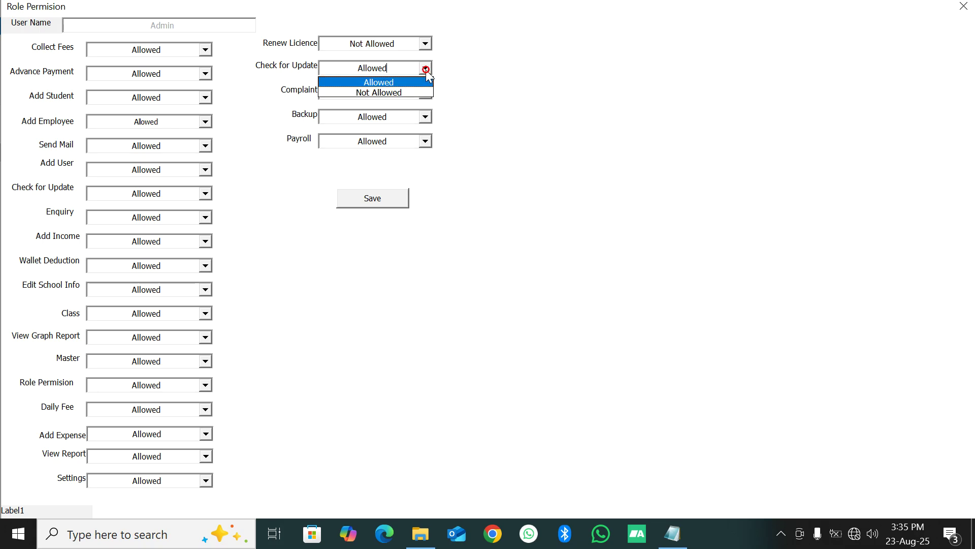
pyautogui.click(425, 93)
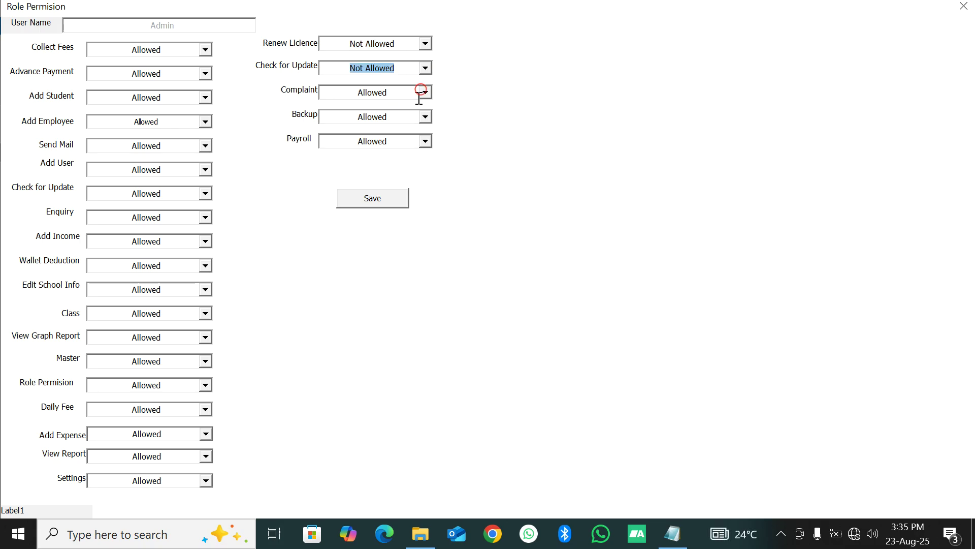
pyautogui.click(426, 142)
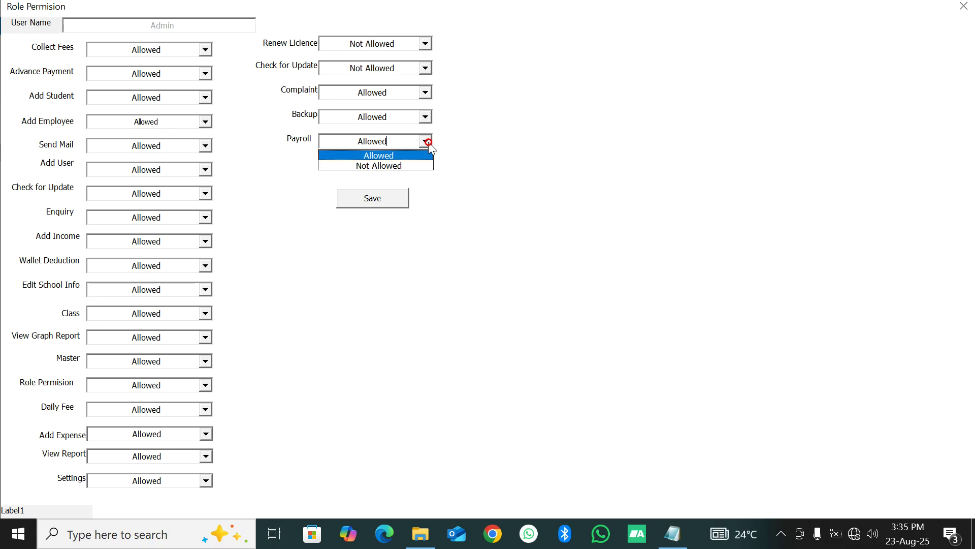
pyautogui.click(418, 166)
pyautogui.click(206, 49)
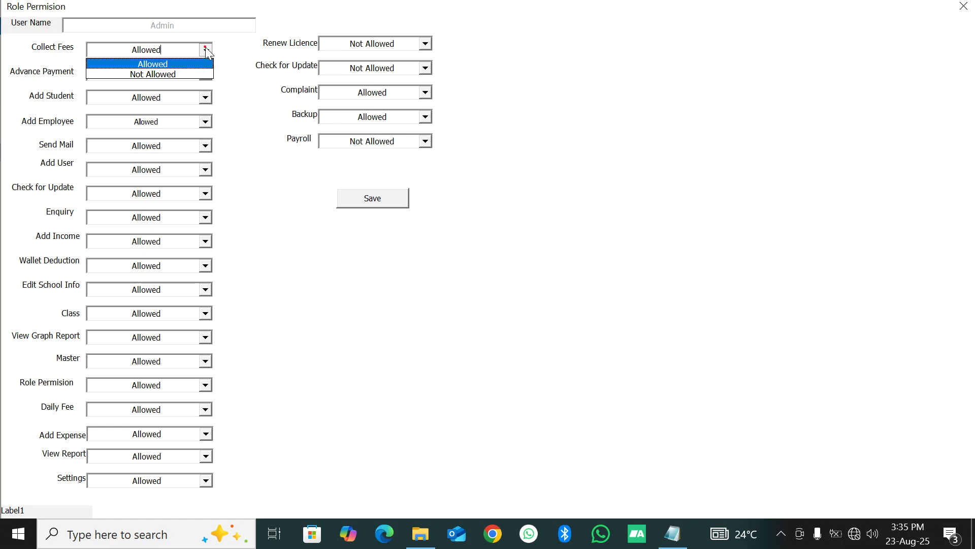
pyautogui.click(206, 74)
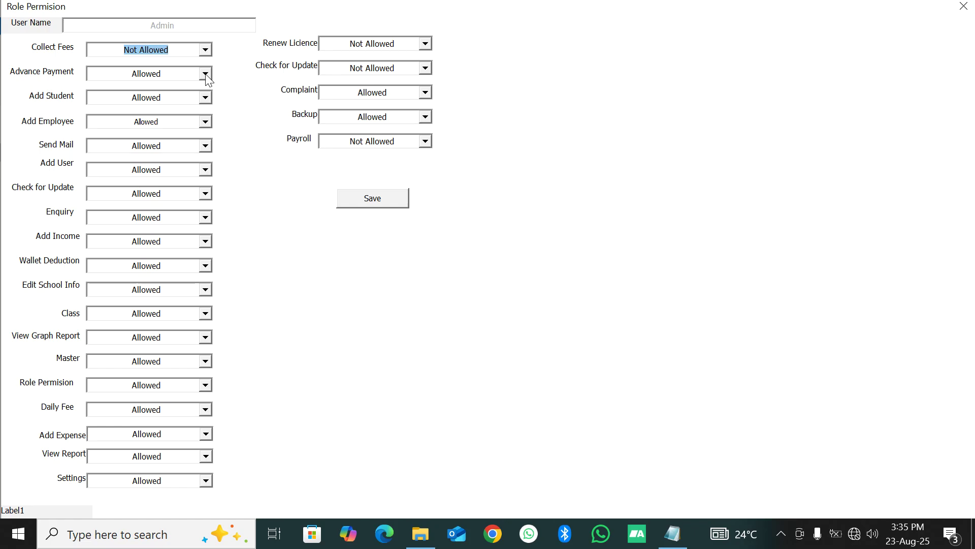
pyautogui.click(374, 198)
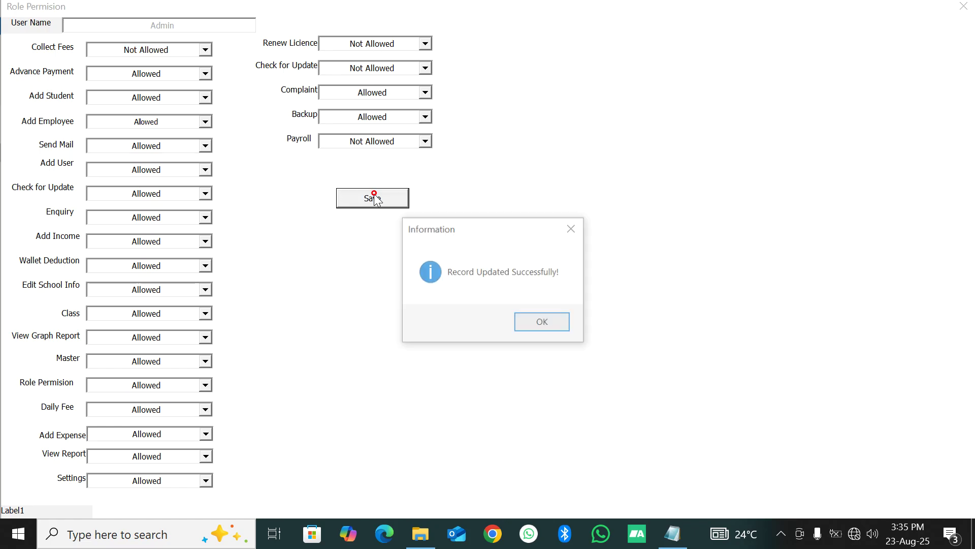
pyautogui.click(543, 322)
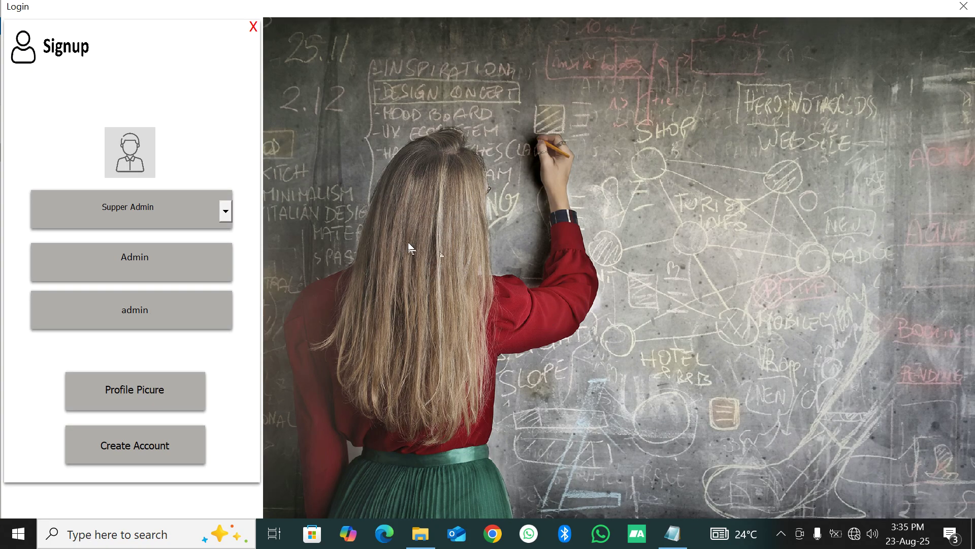
# Recover the Admin password from the security answer, then return to the login panel.
pyautogui.click(253, 26)
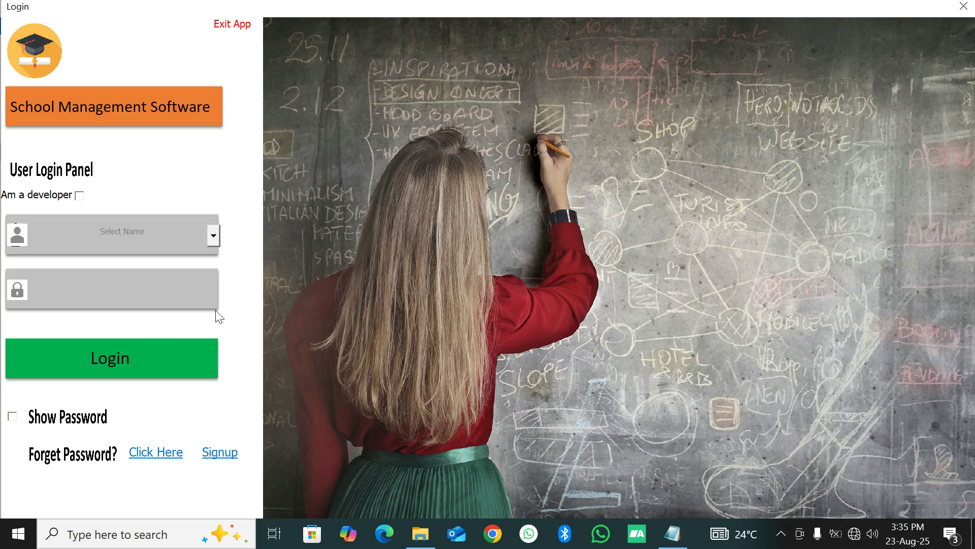
pyautogui.click(153, 455)
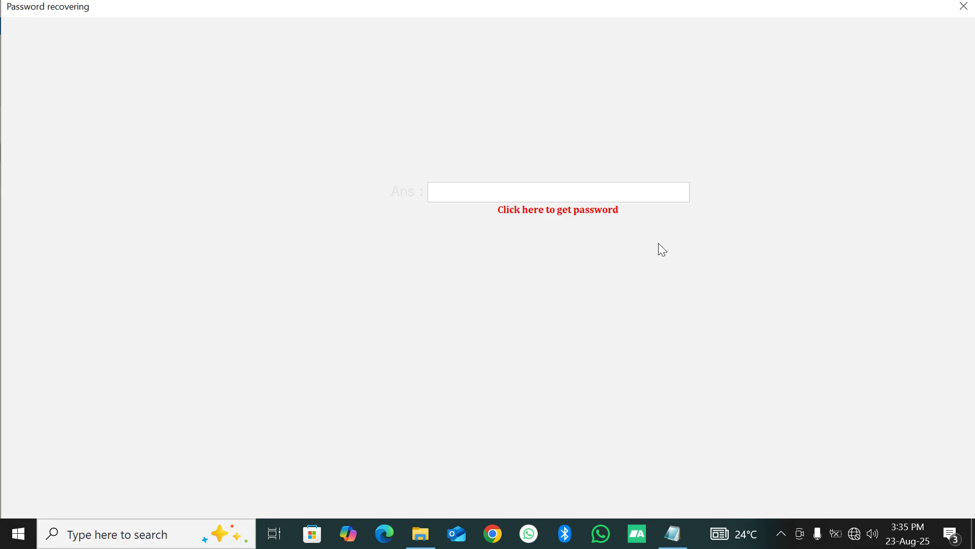
pyautogui.write('Admin')
pyautogui.click(595, 209)
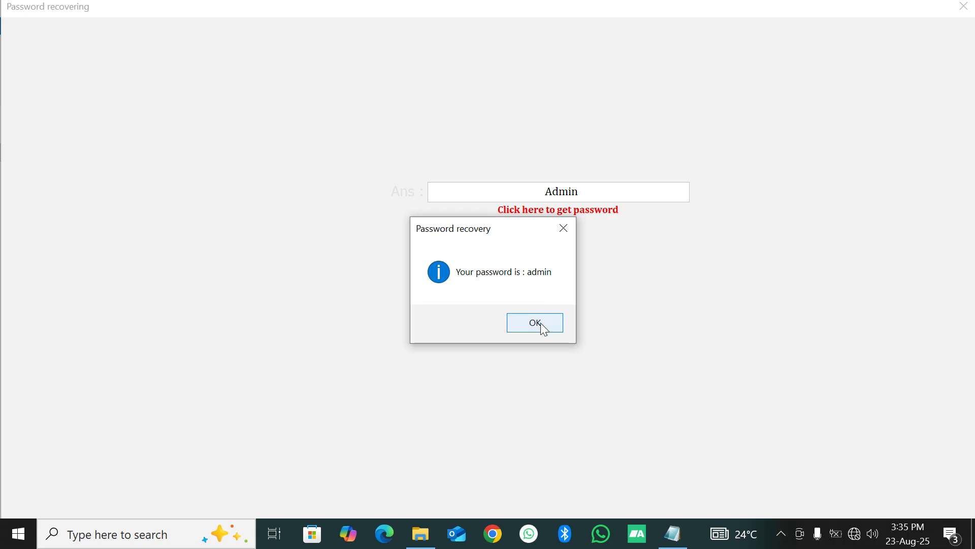
pyautogui.click(541, 322)
pyautogui.click(964, 7)
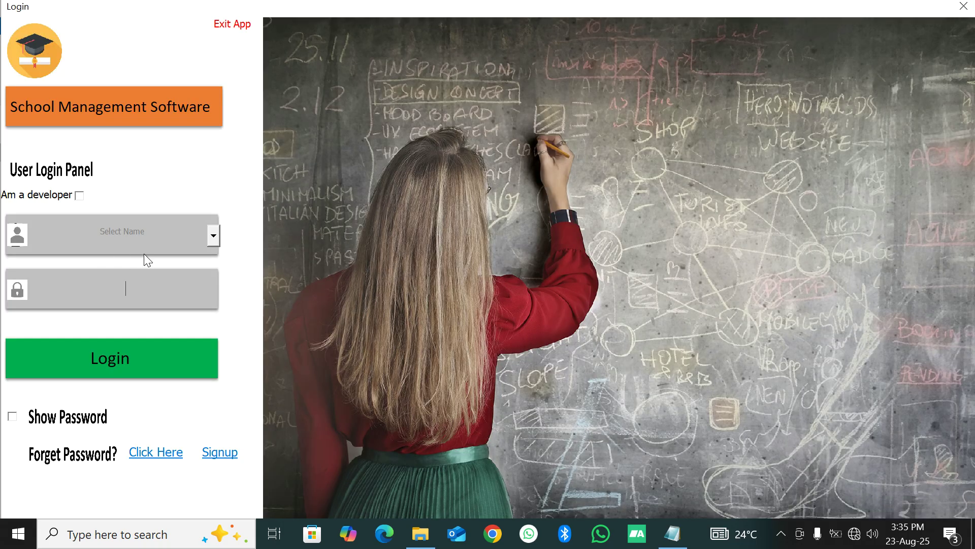
# Log in as Admin with the account password and acknowledge the welcome message.
pyautogui.click(213, 236)
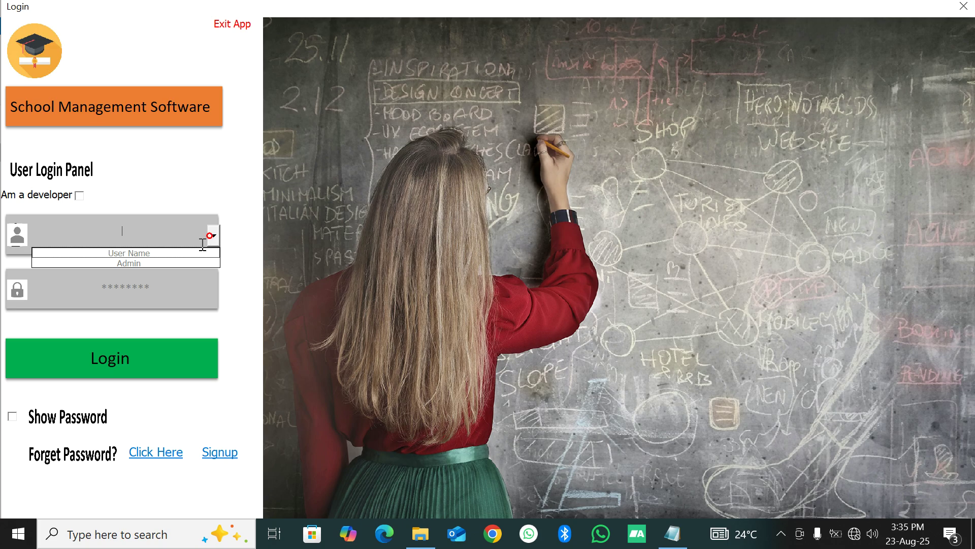
pyautogui.click(127, 262)
pyautogui.click(134, 278)
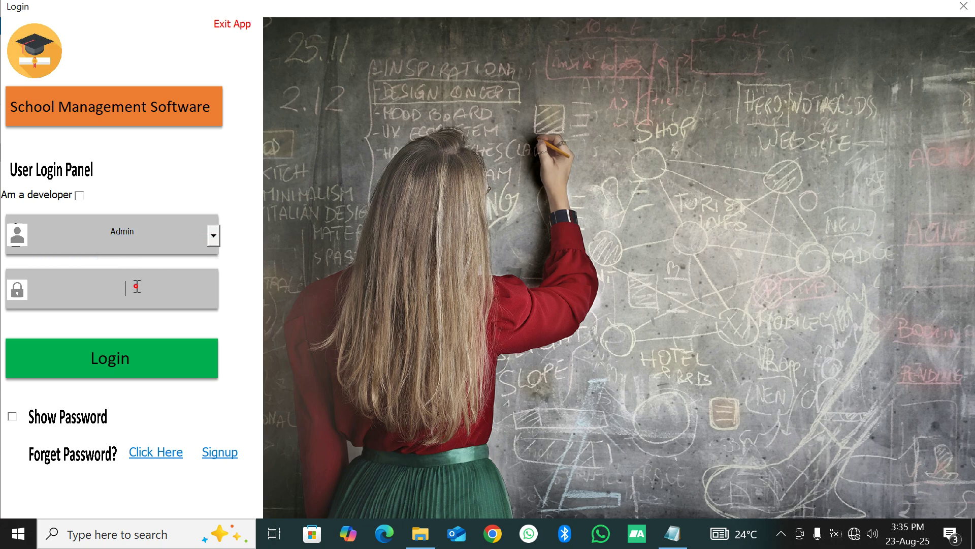
pyautogui.write('*****')
pyautogui.click(103, 362)
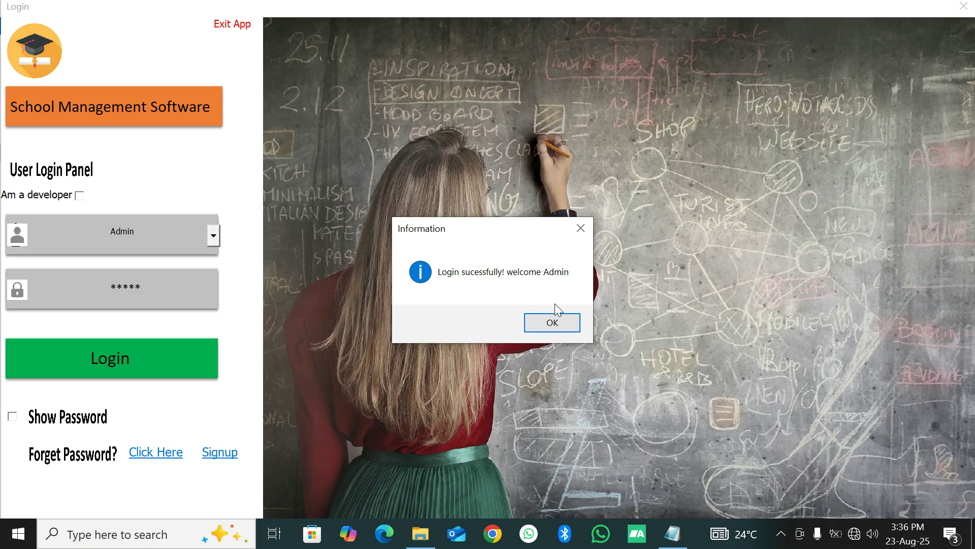
pyautogui.click(552, 323)
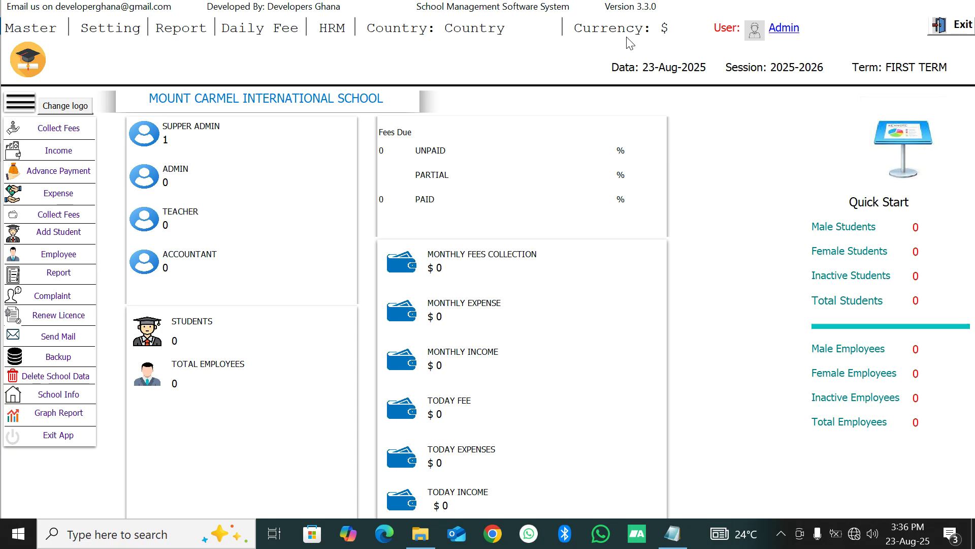
pyautogui.click(63, 393)
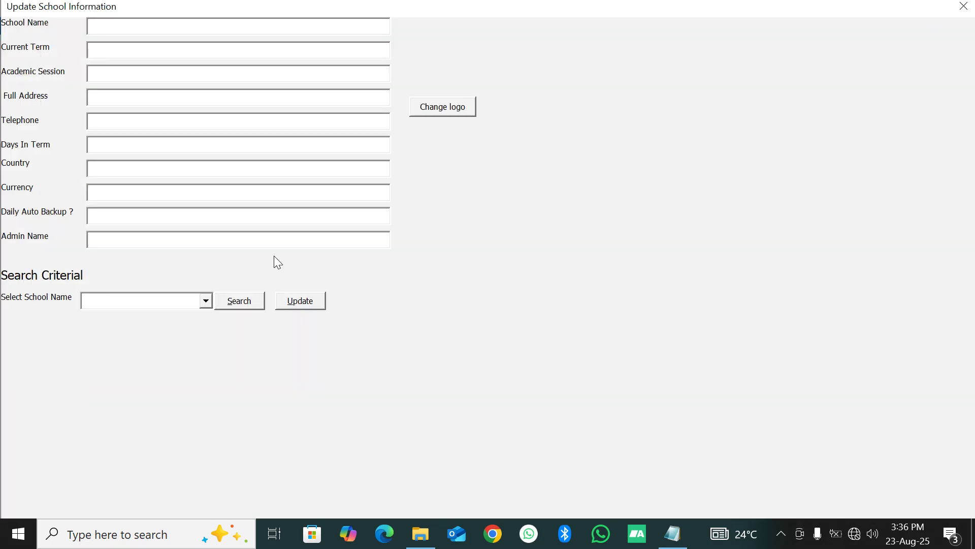
# Load MOUNT CARMEL INTERNATIONAL SCHOOL and update its country to Ghana and currency to GHS.
pyautogui.click(206, 300)
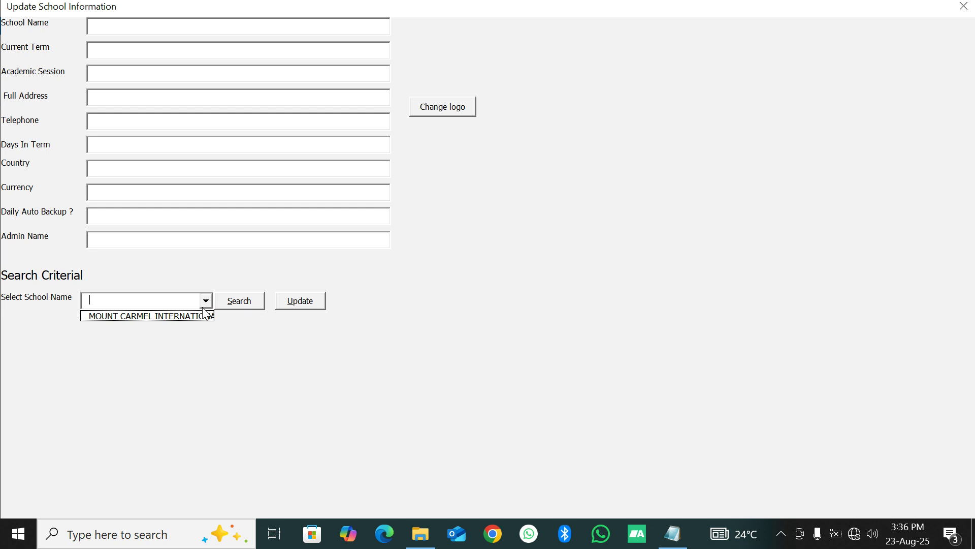
pyautogui.click(176, 318)
pyautogui.click(244, 302)
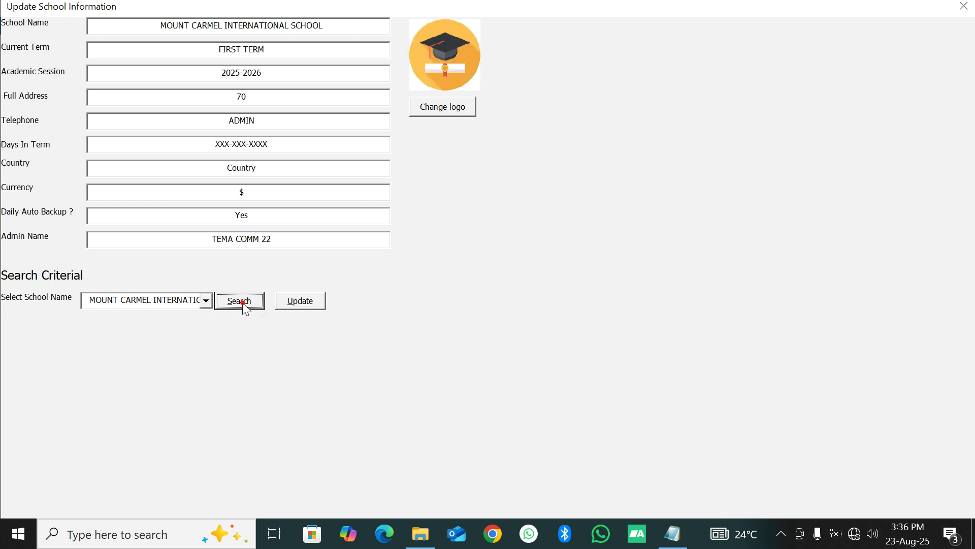
pyautogui.click(250, 168)
pyautogui.doubleClick(250, 168)
pyautogui.write('G')
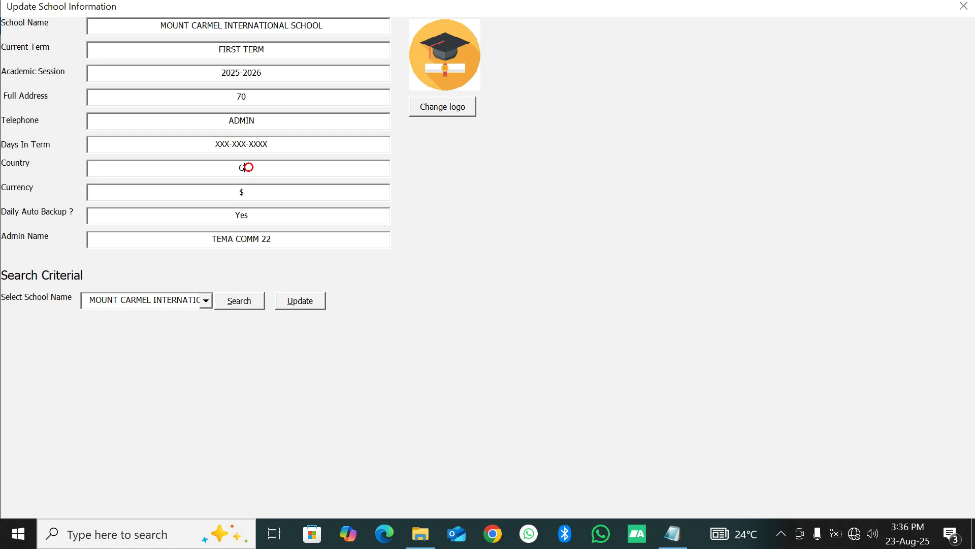
pyautogui.write('hana')
pyautogui.doubleClick(244, 192)
pyautogui.write('GHS')
pyautogui.click(294, 305)
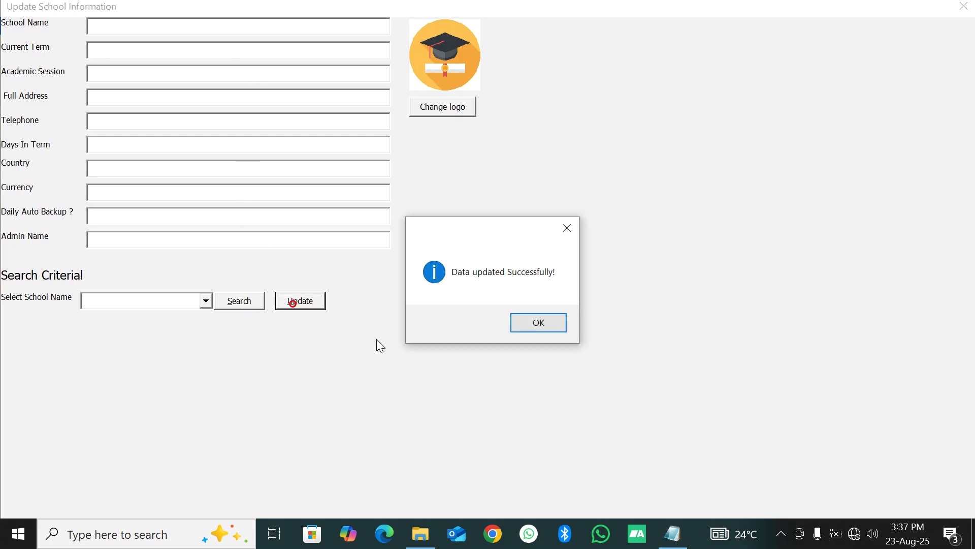
pyautogui.click(536, 323)
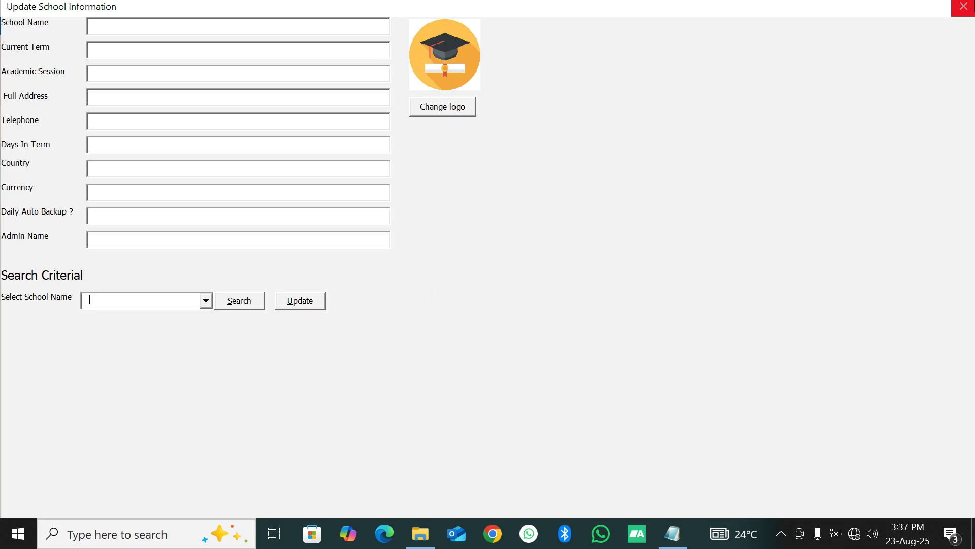
pyautogui.click(964, 6)
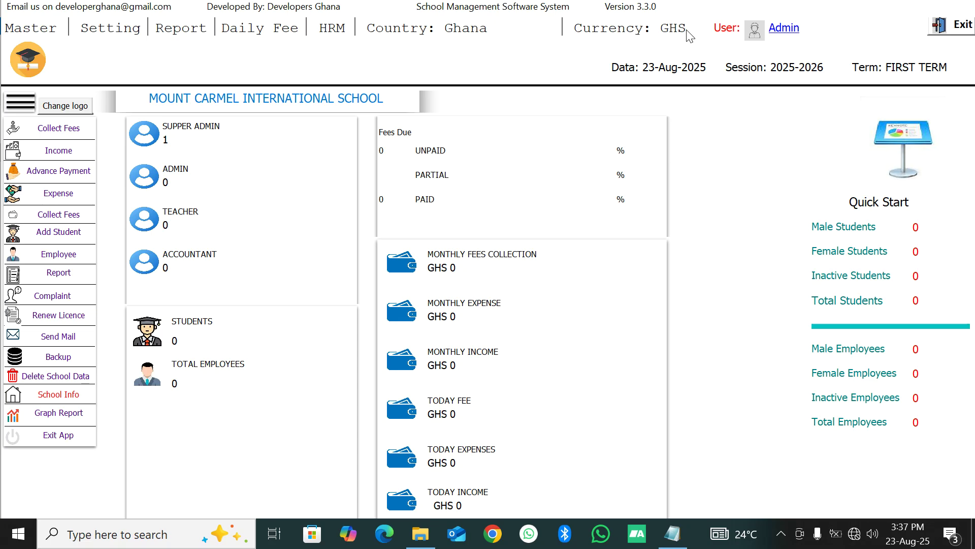
# Sign out of the Admin account and exit to the login screen.
pyautogui.click(785, 32)
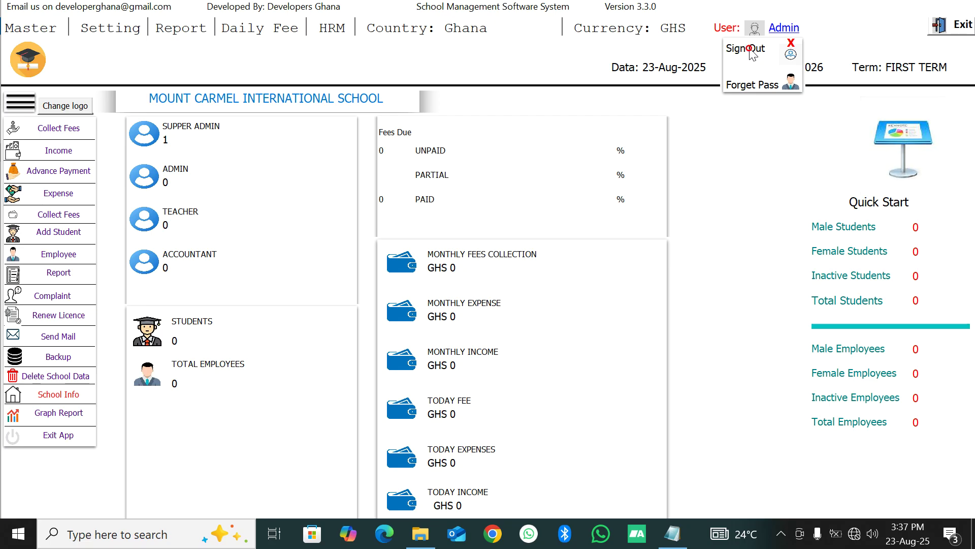
pyautogui.click(751, 51)
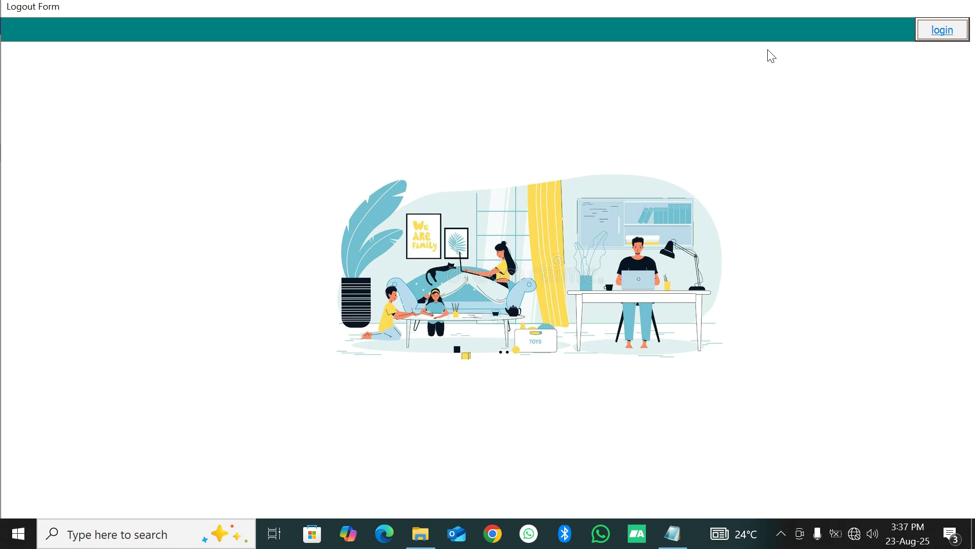
pyautogui.click(942, 30)
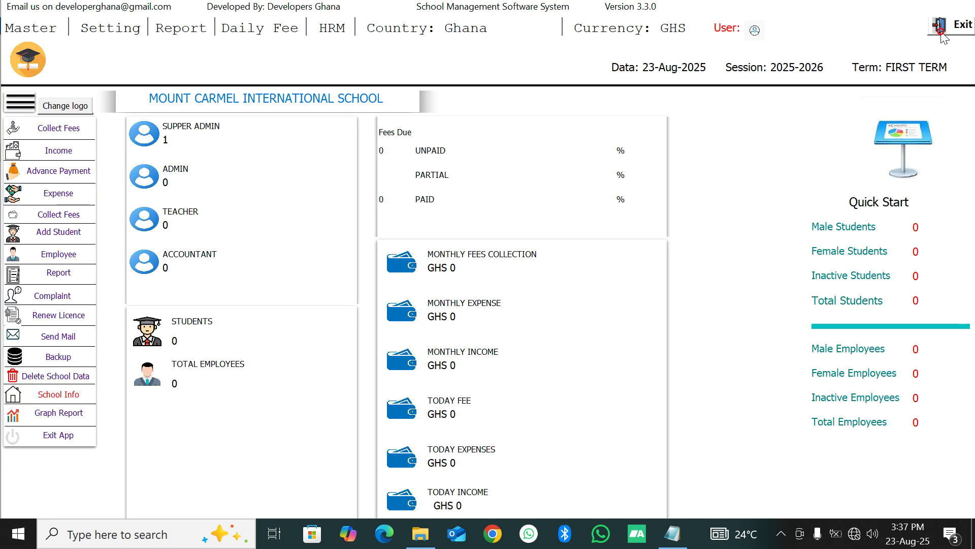
pyautogui.click(941, 31)
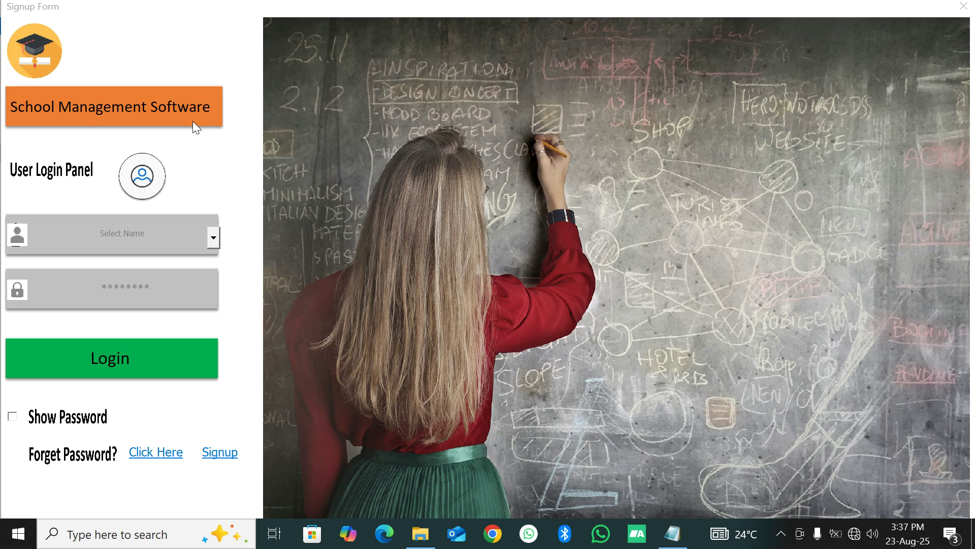
# Log back in as Admin with the account password.
pyautogui.click(212, 246)
pyautogui.click(190, 254)
pyautogui.write('*****')
pyautogui.click(163, 354)
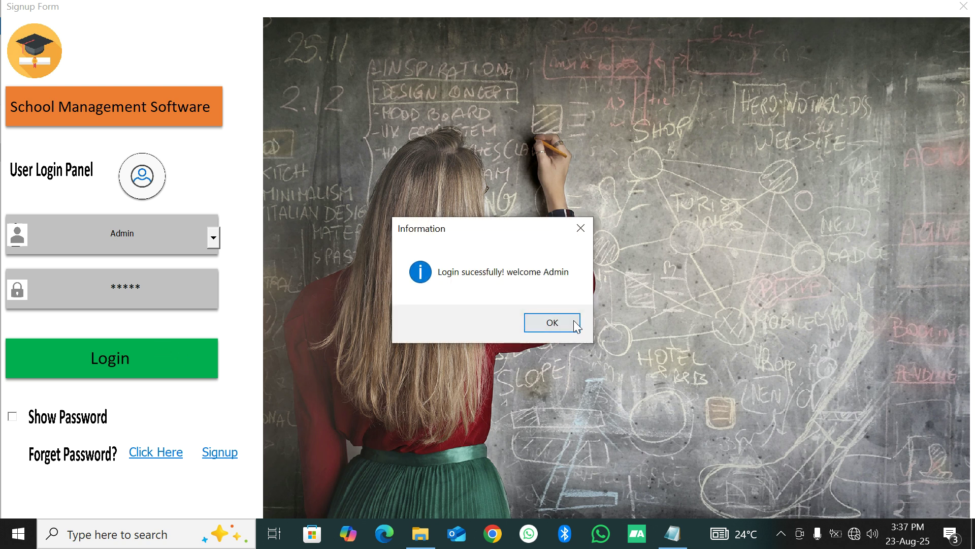
pyautogui.click(572, 320)
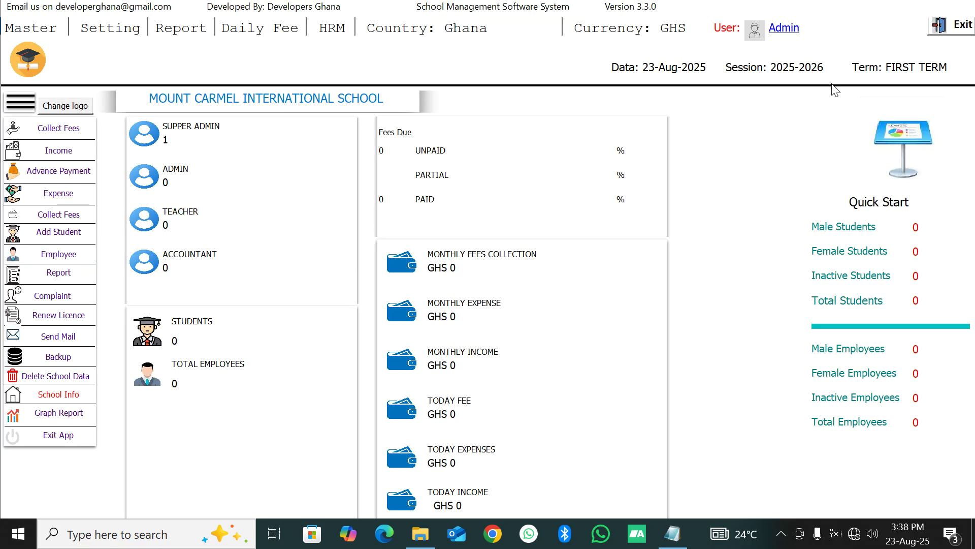
pyautogui.click(783, 31)
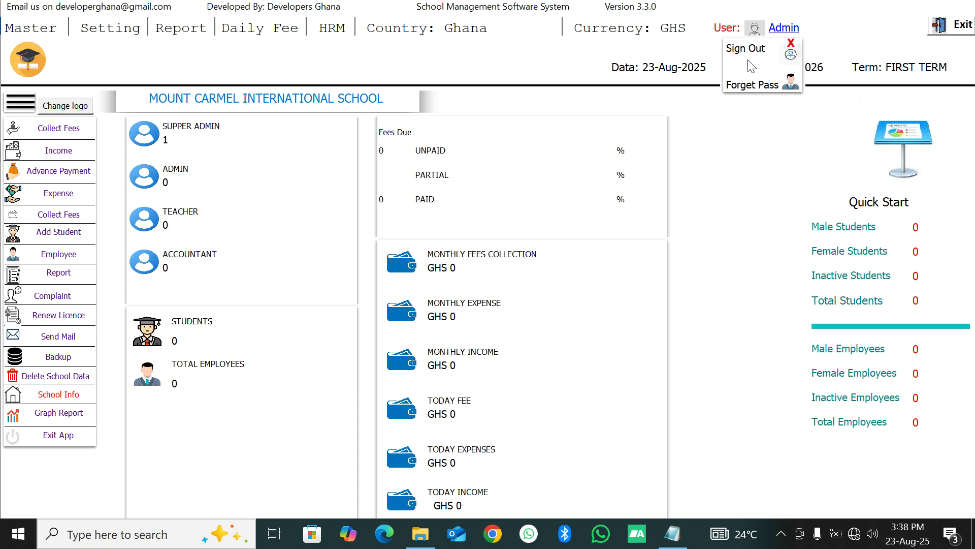
# Reveal the admin password via Forget Pass using the security answer, then close recovery.
pyautogui.click(748, 87)
pyautogui.write('Admin')
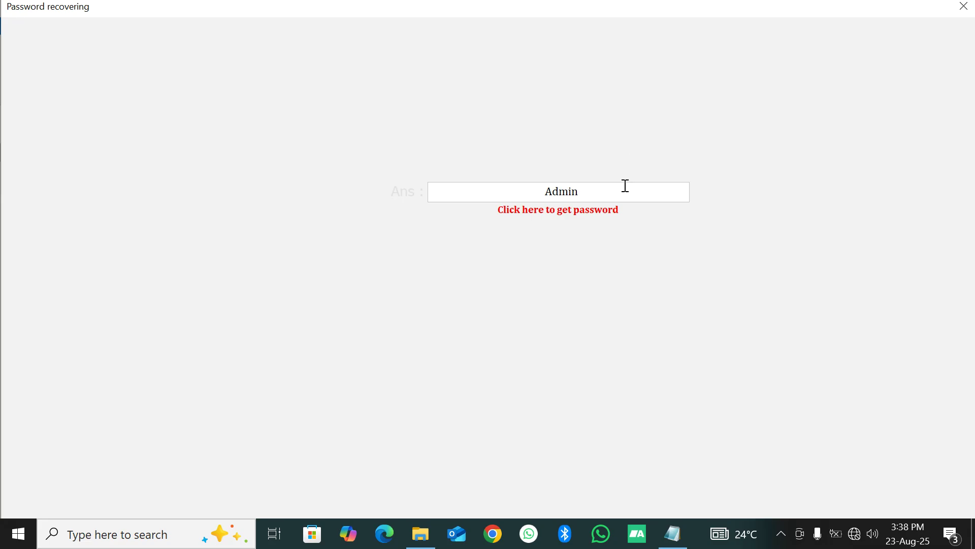
pyautogui.click(596, 215)
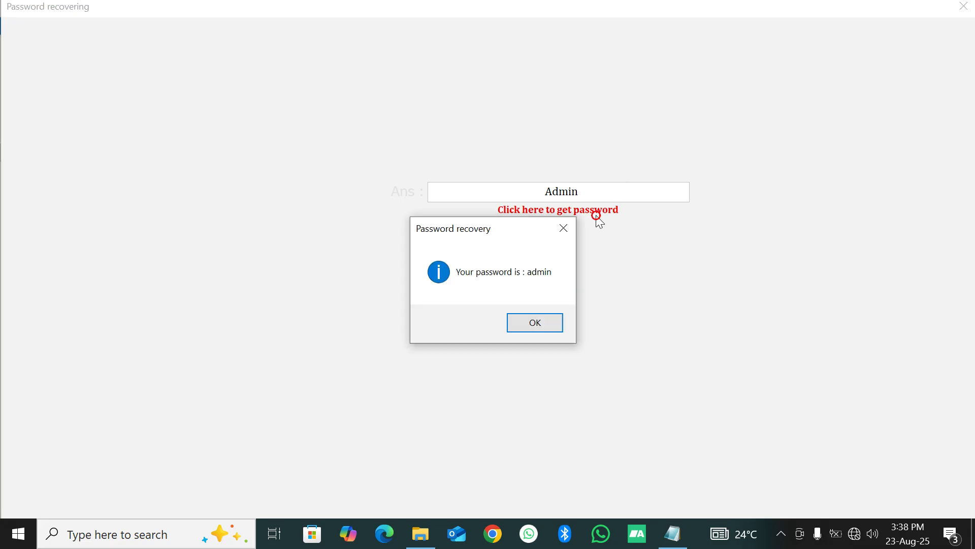
pyautogui.click(540, 329)
pyautogui.click(963, 7)
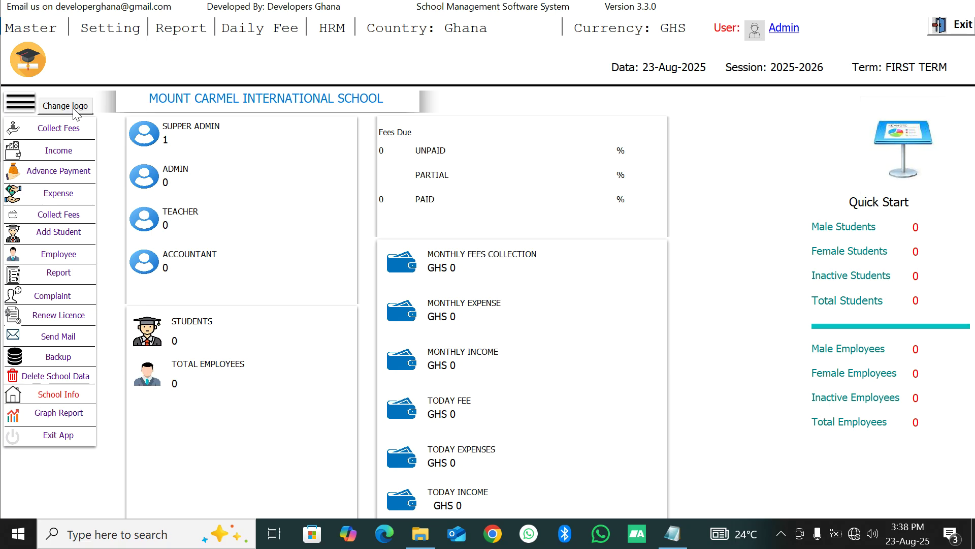
pyautogui.click(54, 109)
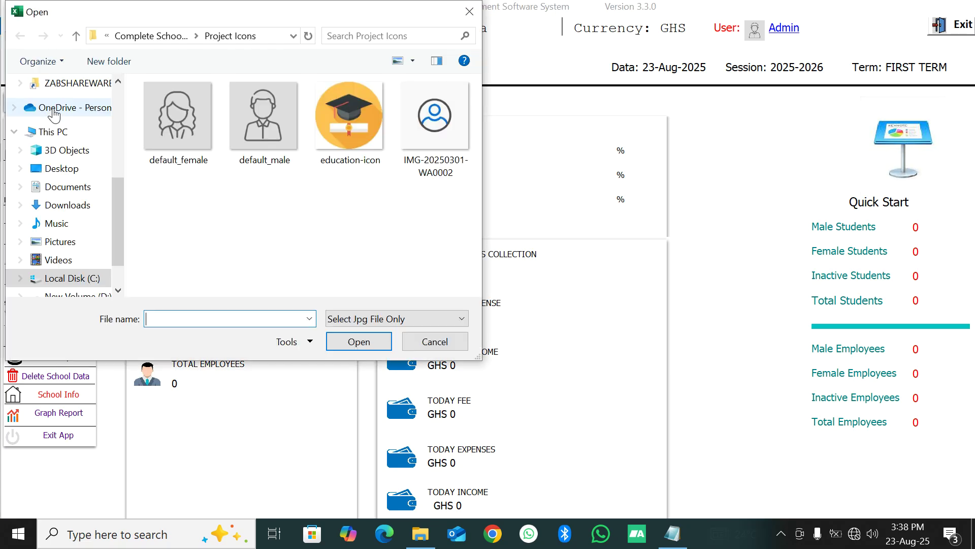
pyautogui.click(449, 131)
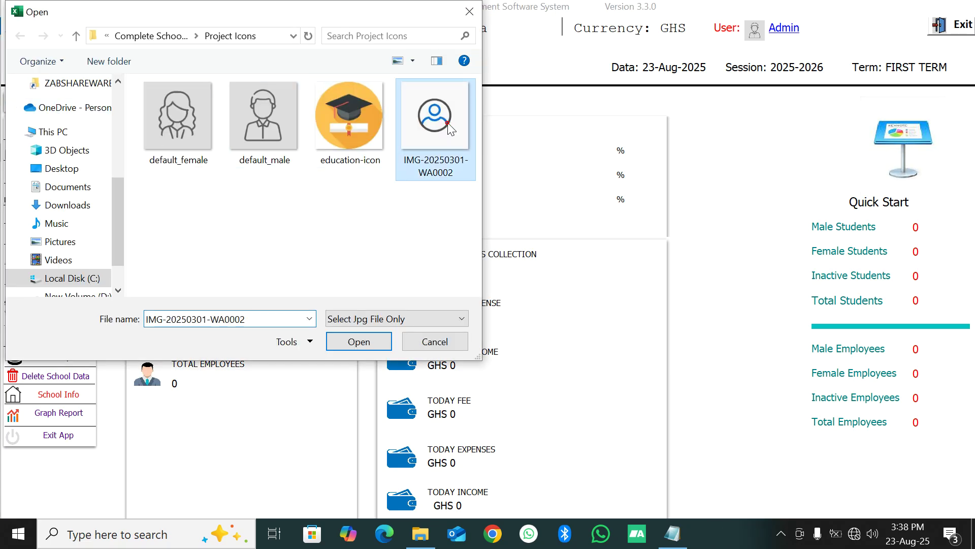
pyautogui.click(373, 340)
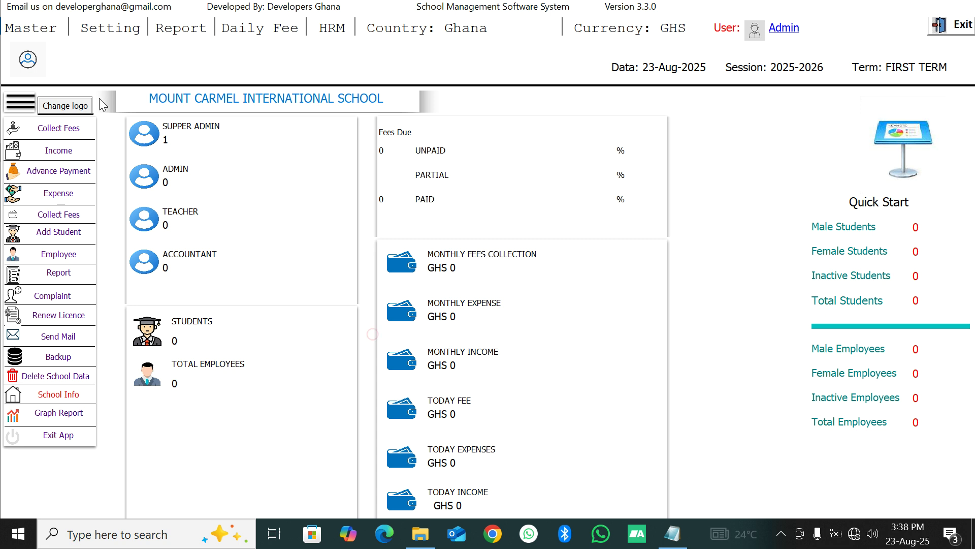
pyautogui.click(74, 107)
pyautogui.click(345, 114)
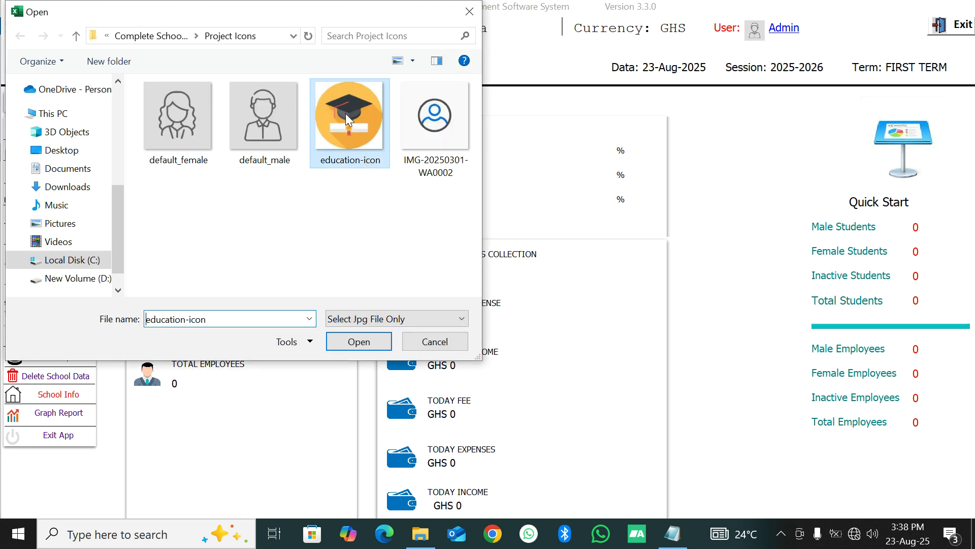
pyautogui.click(358, 341)
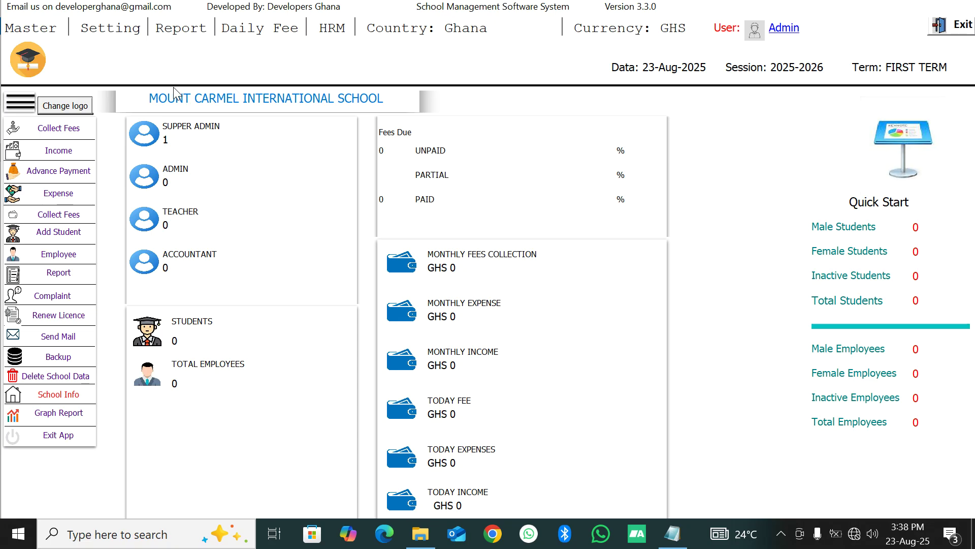
pyautogui.click(20, 100)
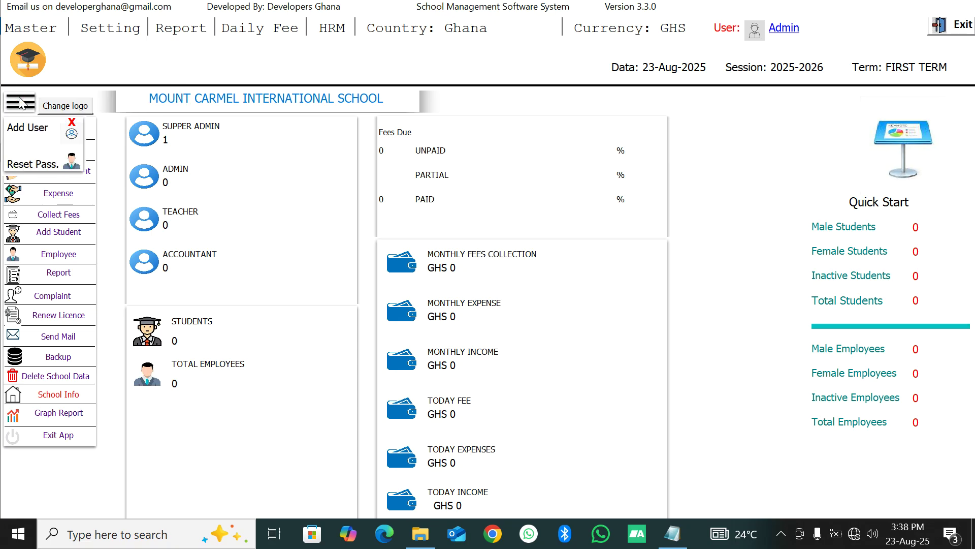
pyautogui.click(19, 126)
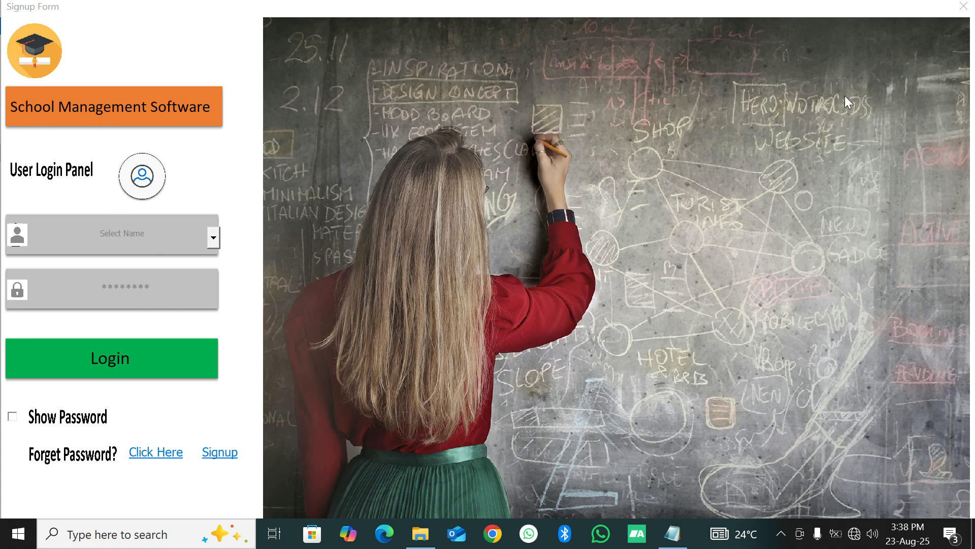
pyautogui.click(964, 7)
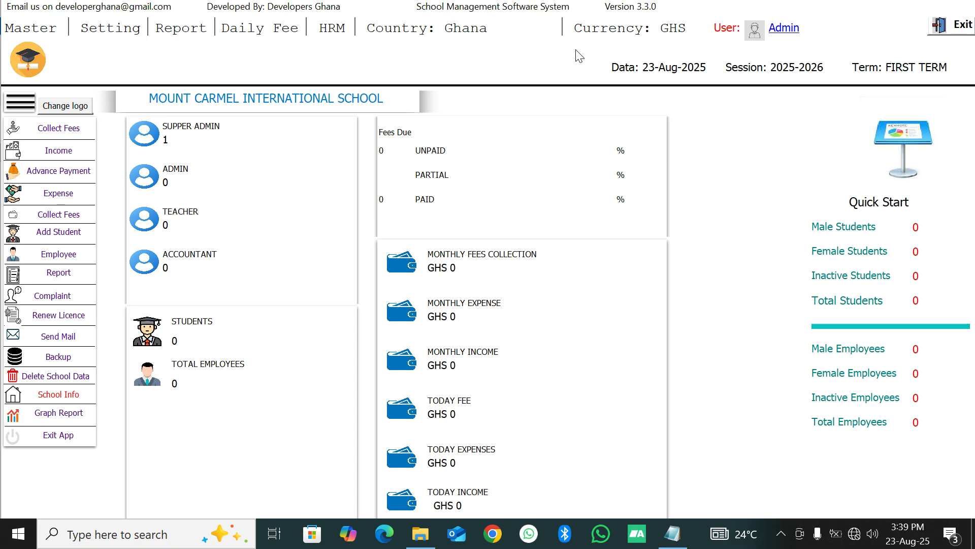
pyautogui.click(19, 107)
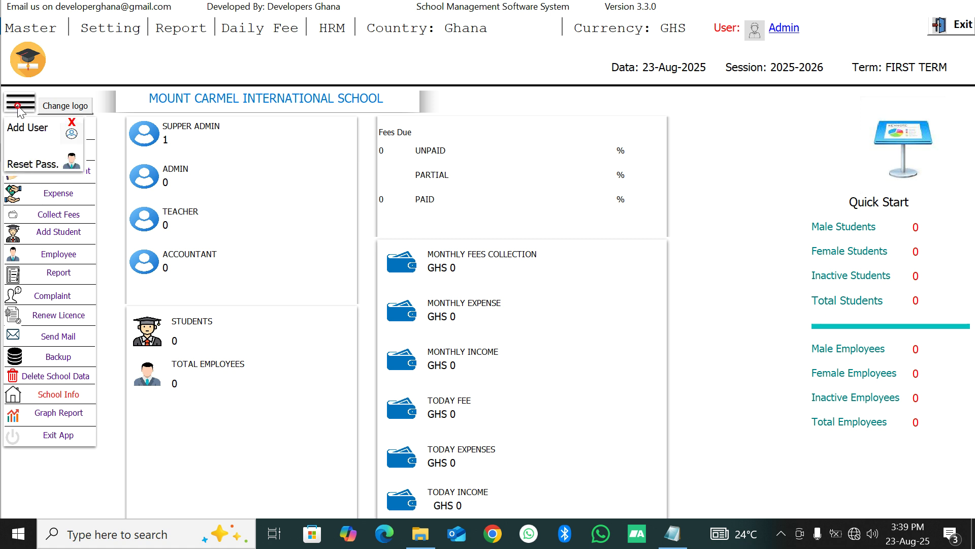
# Reset the admin account to a new password and save it.
pyautogui.click(25, 165)
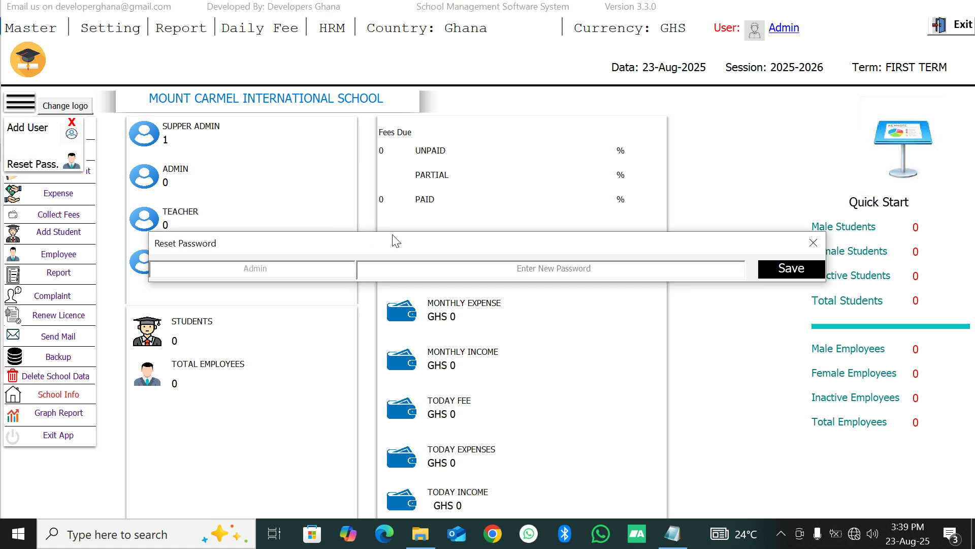
pyautogui.moveTo(396, 225); pyautogui.dragTo(407, 120)
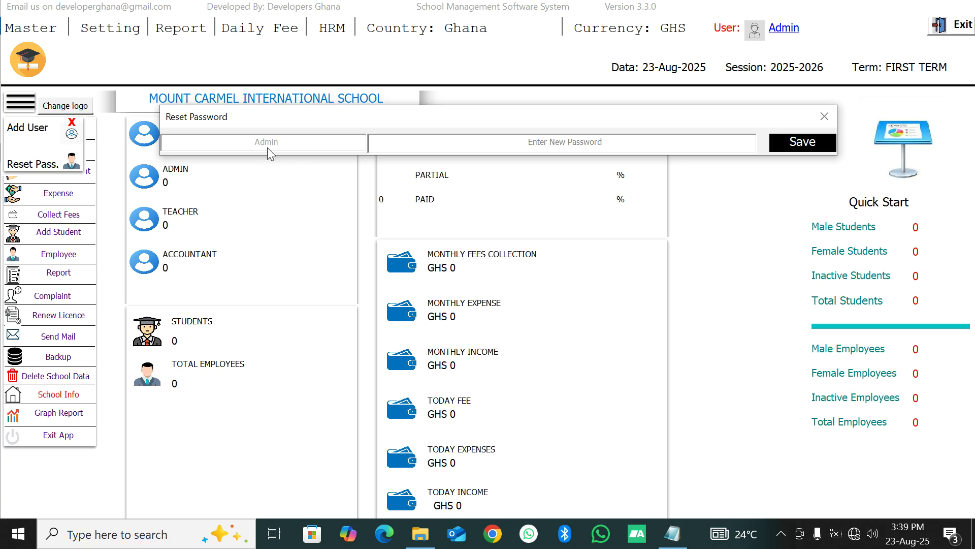
pyautogui.click(553, 142)
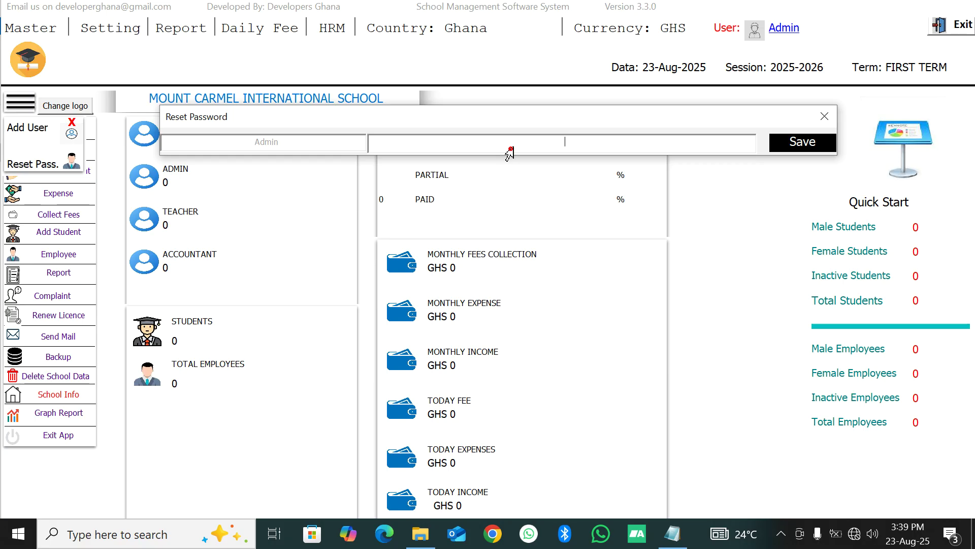
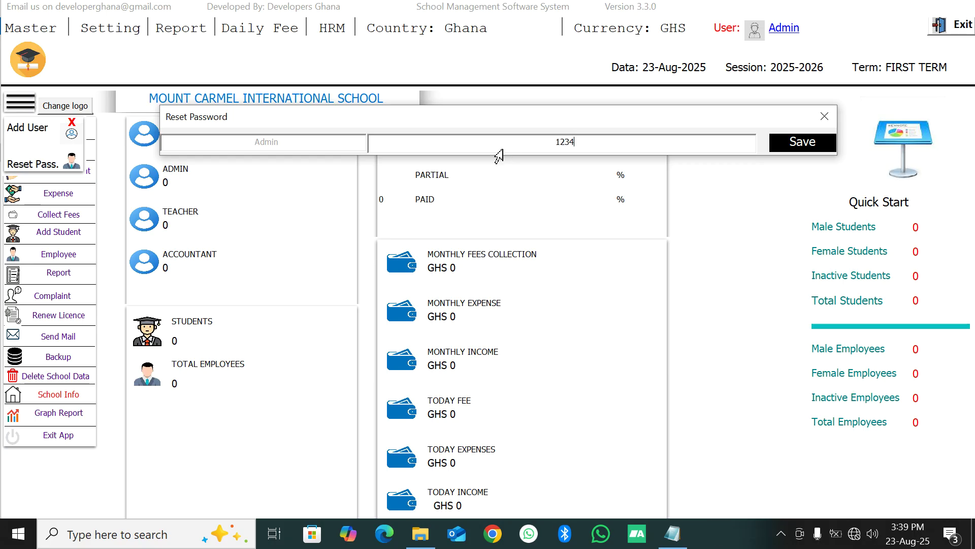
pyautogui.click(810, 143)
pyautogui.click(559, 321)
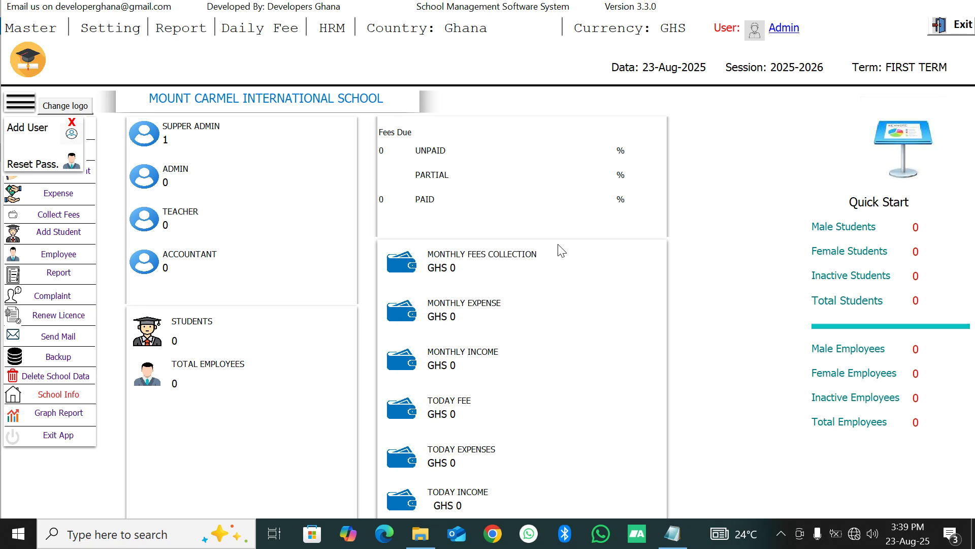
# Confirm through Forget Pass that recovery now returns the new password.
pyautogui.click(794, 29)
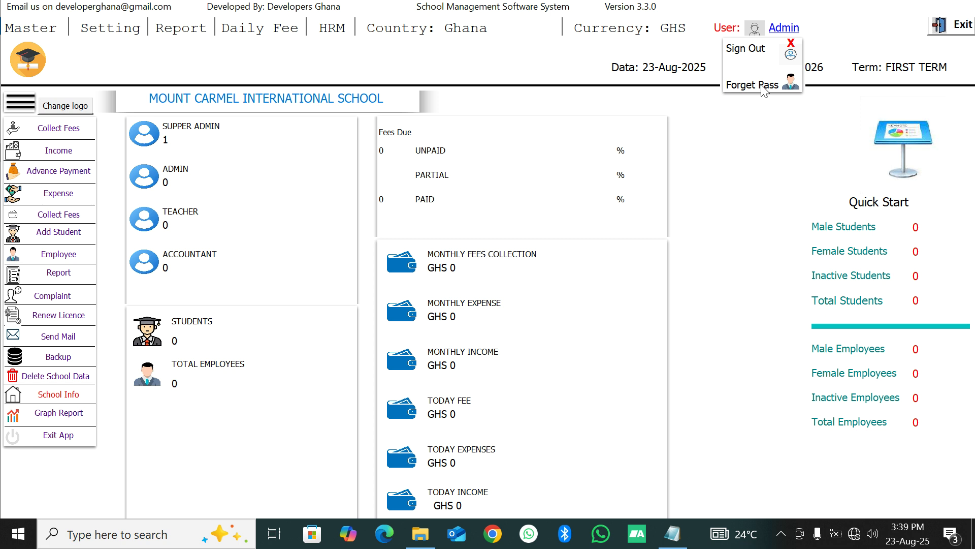
pyautogui.click(743, 86)
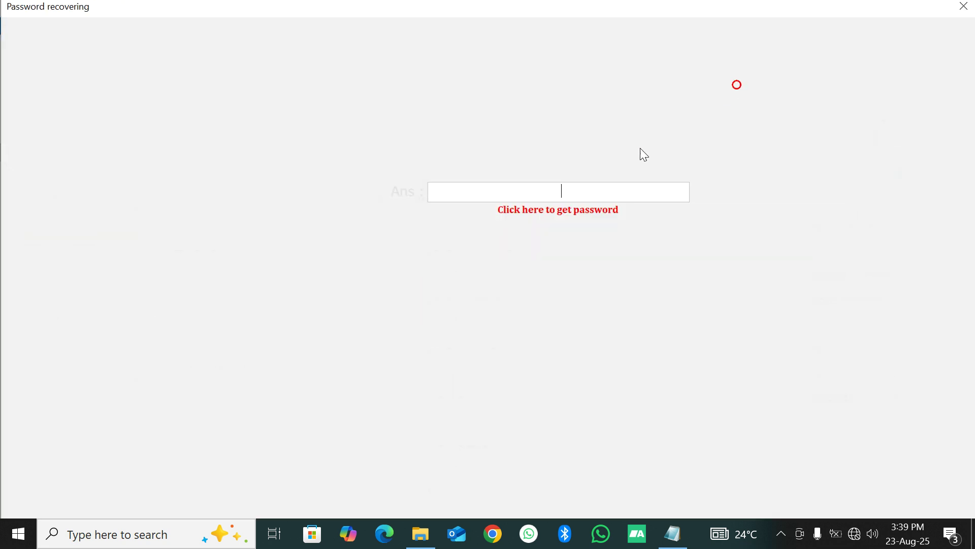
pyautogui.write('Admin')
pyautogui.click(592, 217)
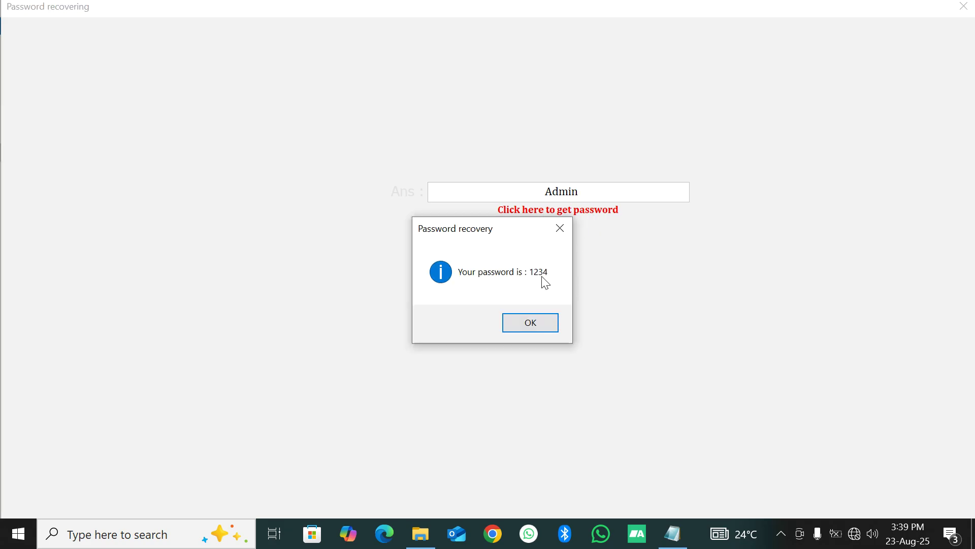
pyautogui.click(542, 322)
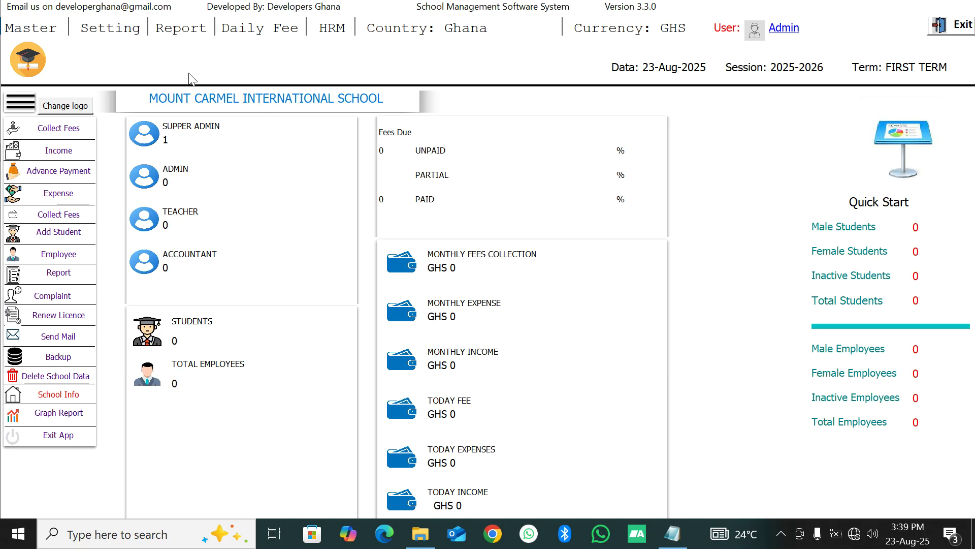
pyautogui.click(34, 32)
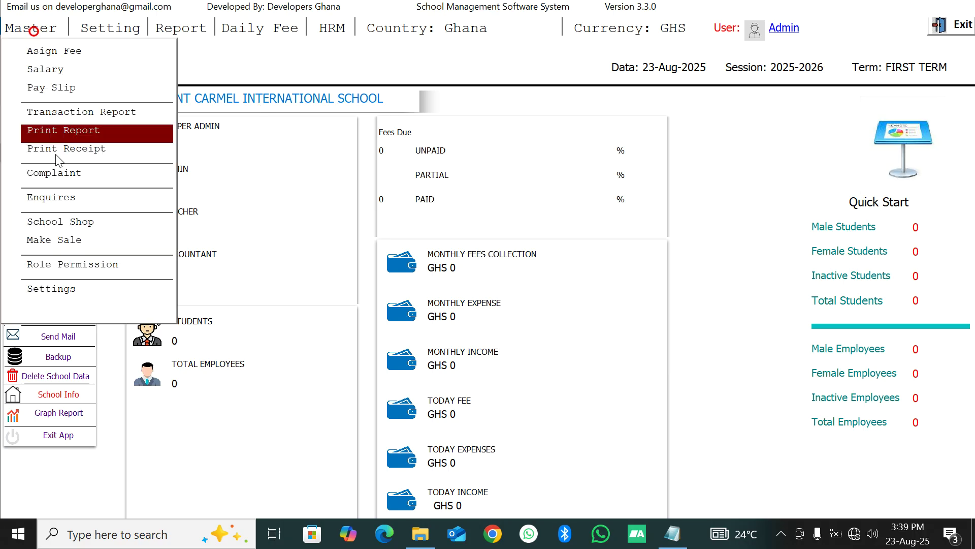
# Open the Add Class settings and save the class Basic One.
pyautogui.click(64, 290)
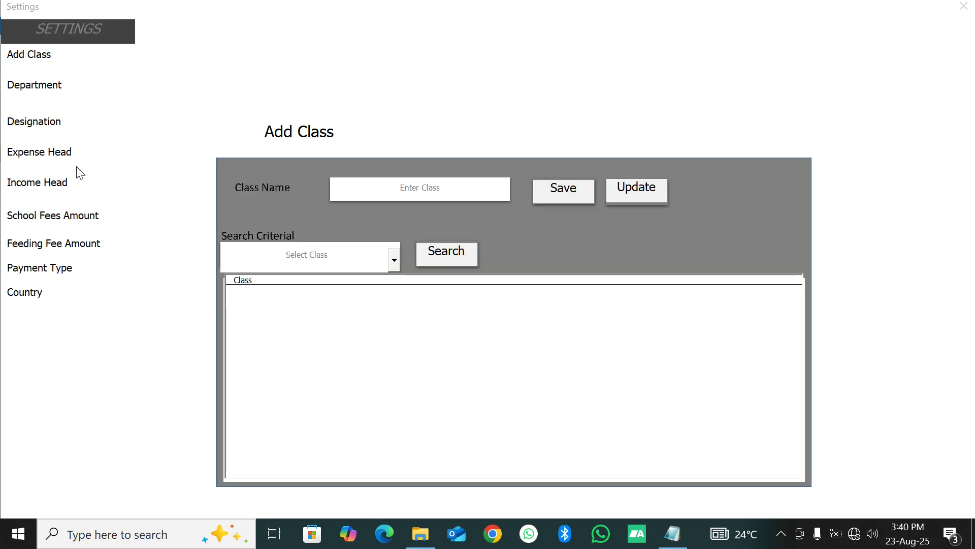
pyautogui.click(12, 52)
pyautogui.click(440, 191)
pyautogui.write('Enter Cla')
pyautogui.press('BackSpace')
pyautogui.press('BackSpace')
pyautogui.press('BackSpace')
pyautogui.press('BackSpace')
pyautogui.write('Bas')
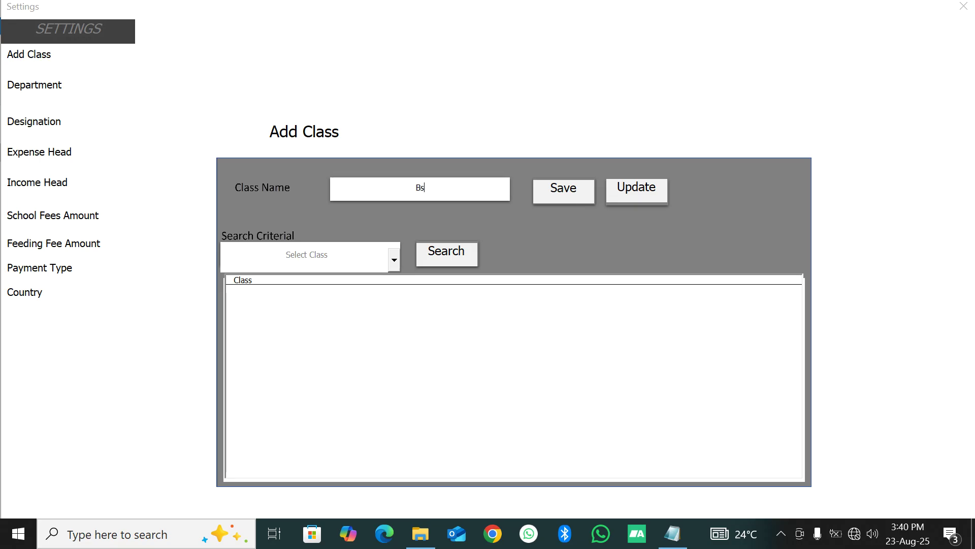
pyautogui.write('ic One')
pyautogui.click(570, 189)
pyautogui.press('Return')
# Save the classes Basic Two and Basic Three.
pyautogui.write('Basic T')
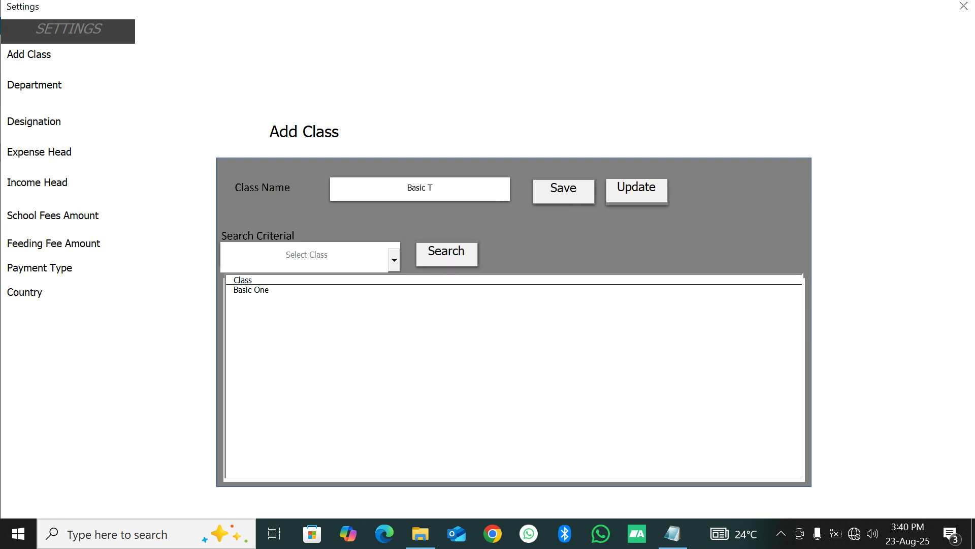
pyautogui.write('wo')
pyautogui.click(588, 187)
pyautogui.press('Return')
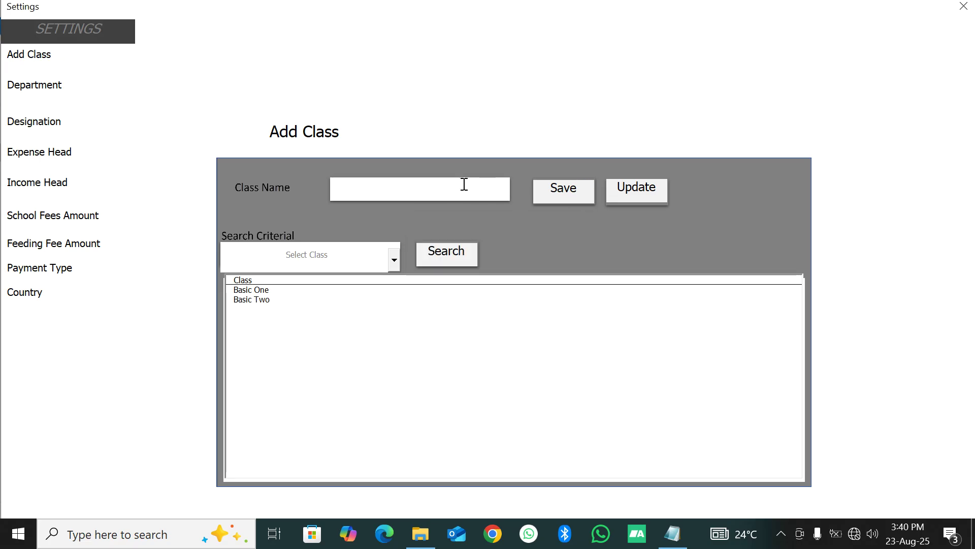
pyautogui.write('Basic Three')
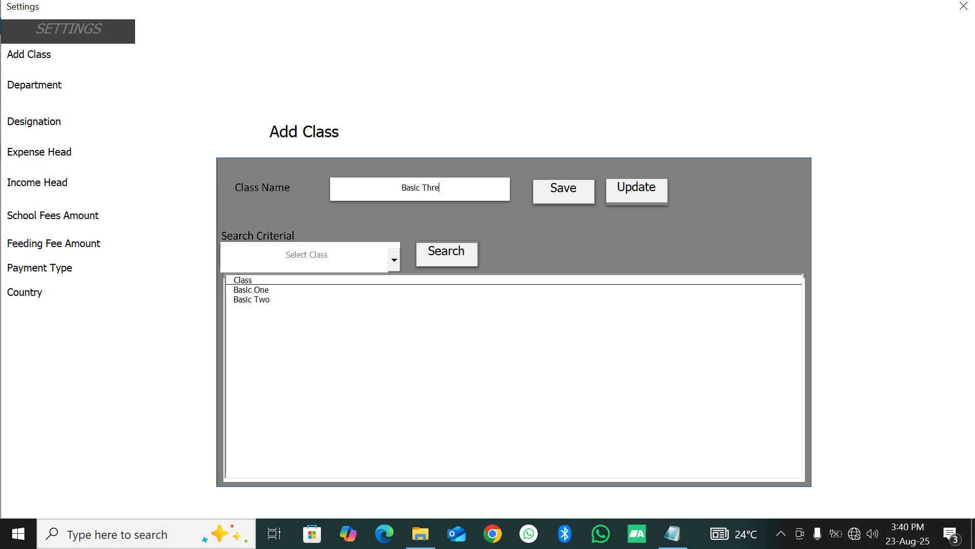
pyautogui.click(565, 193)
pyautogui.press('Return')
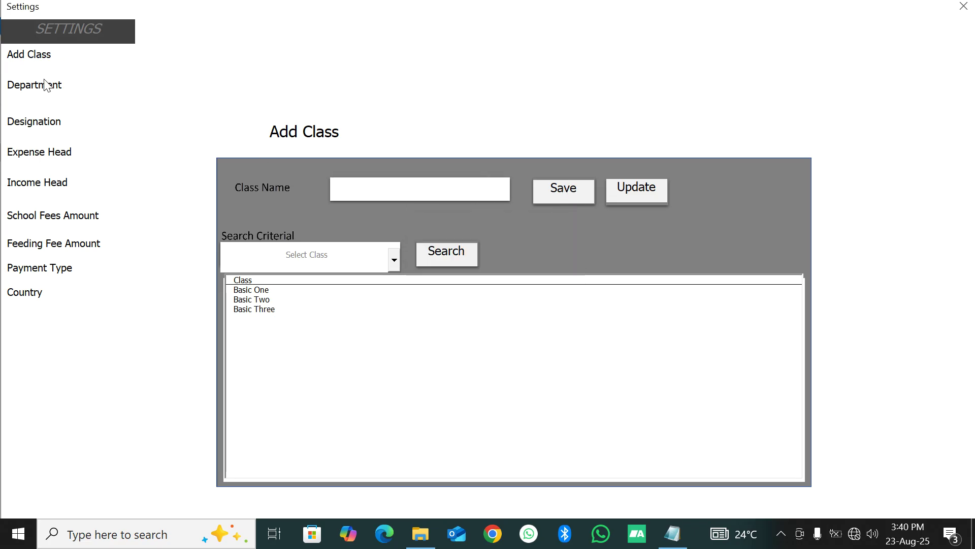
pyautogui.click(44, 85)
# Add Lower Primary and Upper Primary as school departments.
pyautogui.click(357, 181)
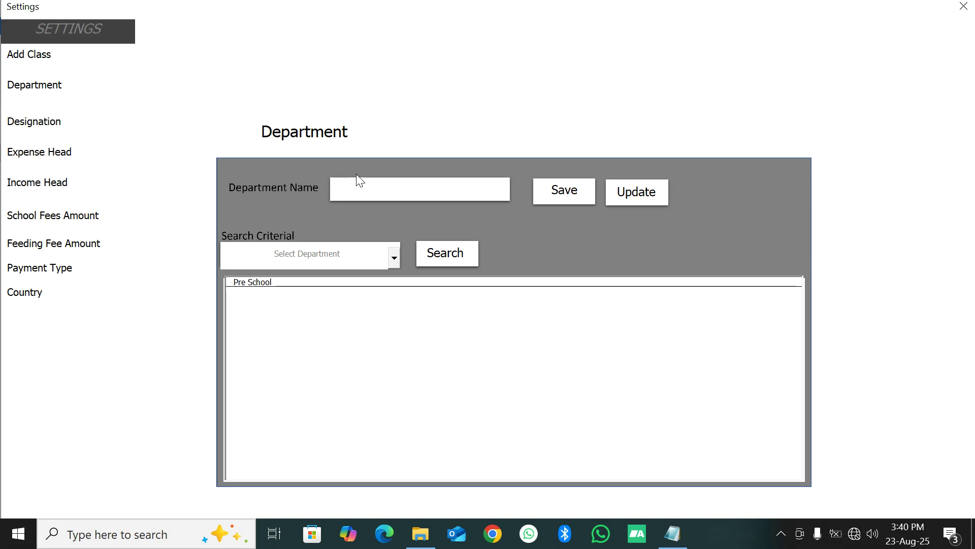
pyautogui.write('Lower Primary')
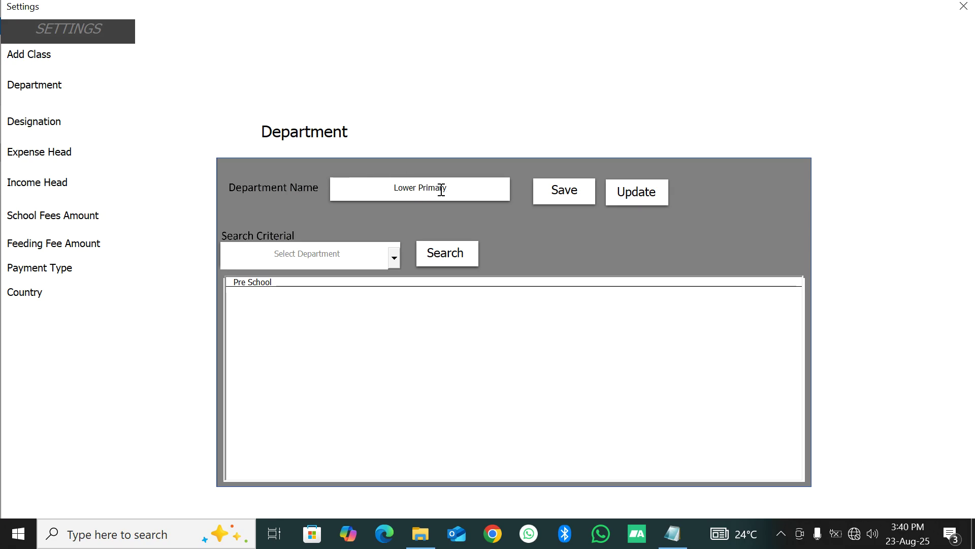
pyautogui.click(570, 196)
pyautogui.write('Upper Primary')
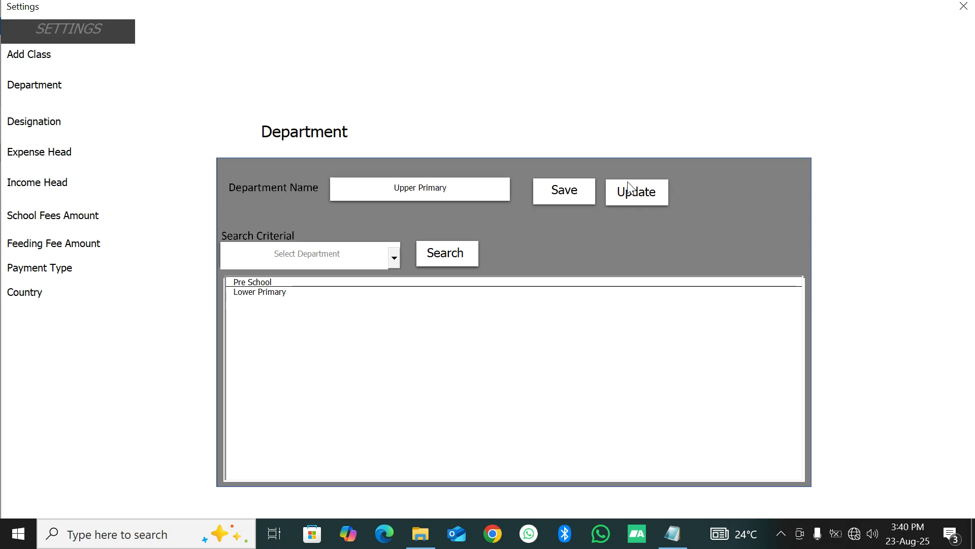
pyautogui.click(584, 192)
pyautogui.press('Return')
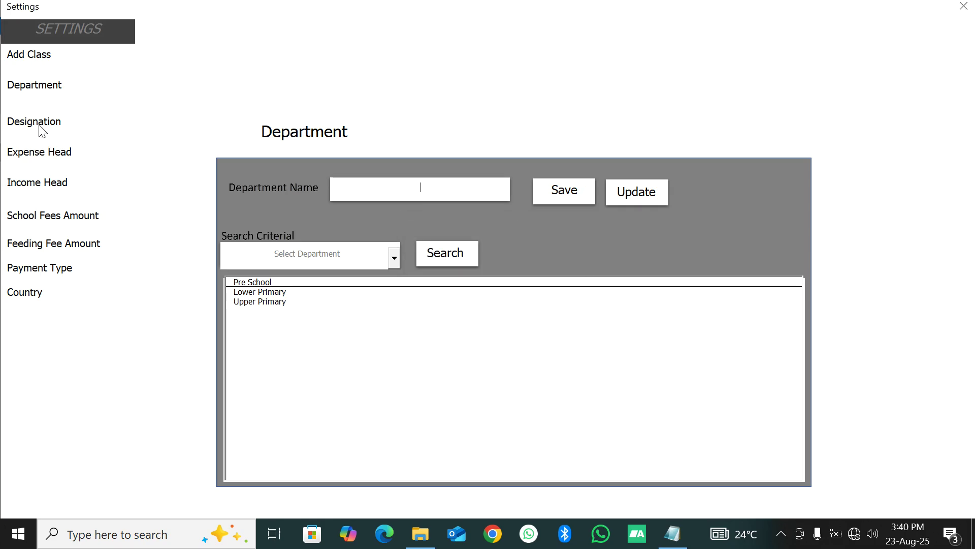
# Save Basic One as a new designation.
pyautogui.click(38, 123)
pyautogui.click(489, 192)
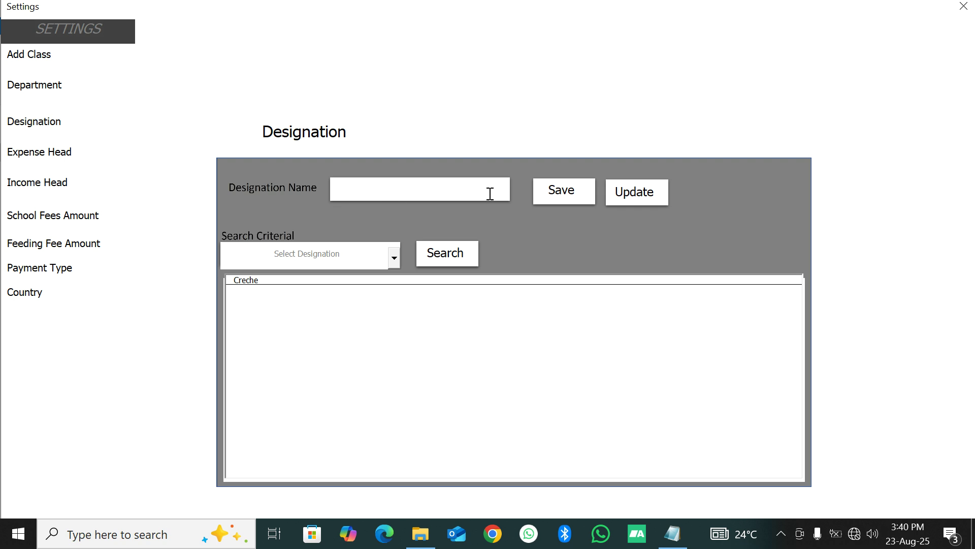
pyautogui.write('Basic One')
pyautogui.click(561, 191)
pyautogui.press('Return')
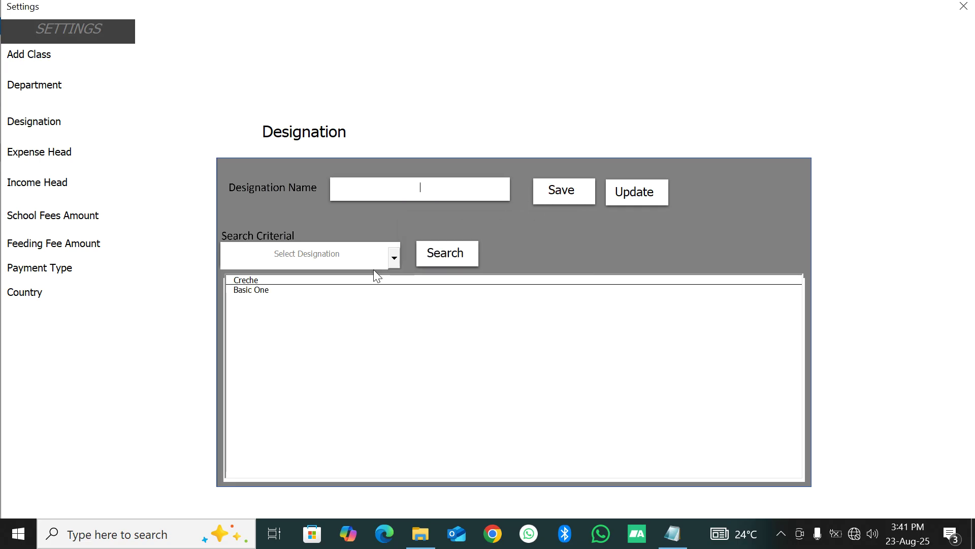
# Save Water Bill and Electricity as expense heads on the Expense Head page.
pyautogui.click(15, 157)
pyautogui.click(407, 186)
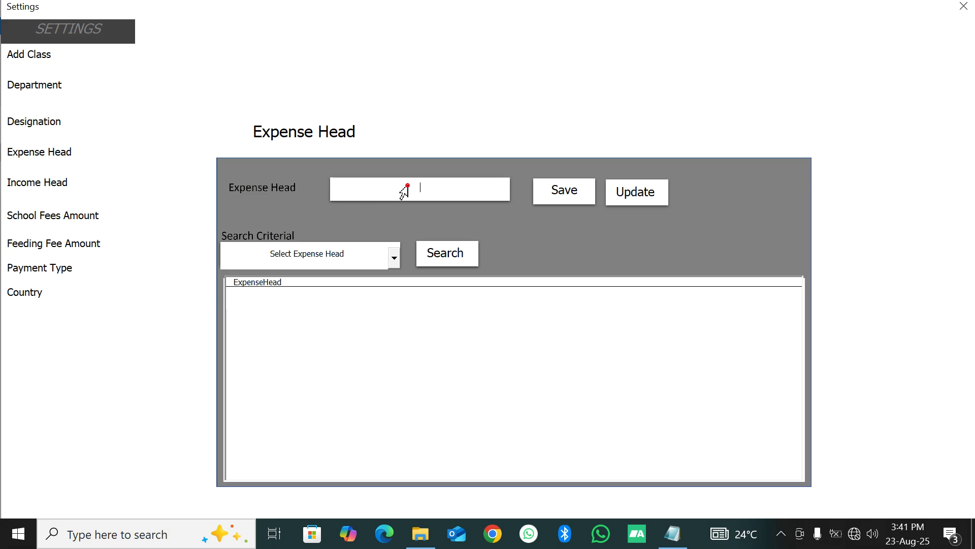
pyautogui.write('Water BIL')
pyautogui.press('BackSpace')
pyautogui.press('BackSpace')
pyautogui.write('ill')
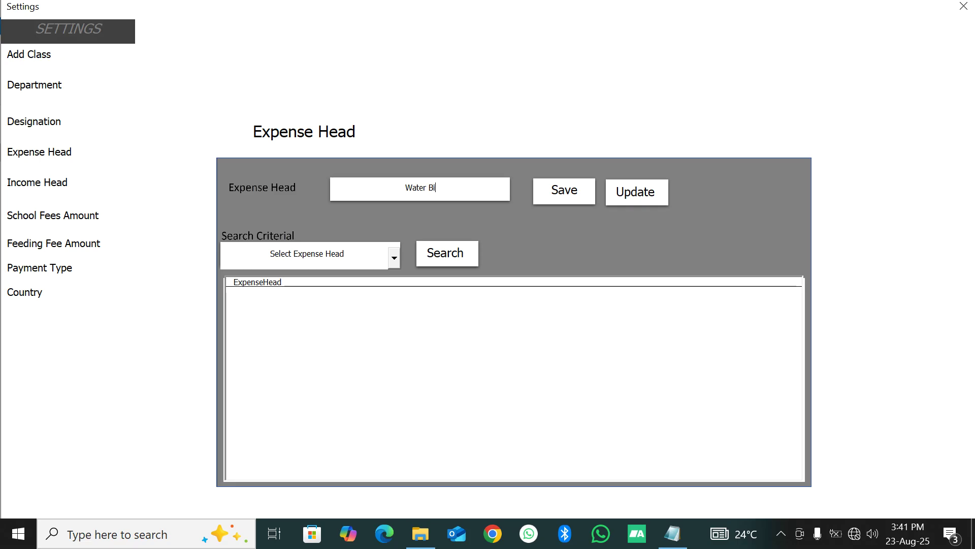
pyautogui.click(541, 194)
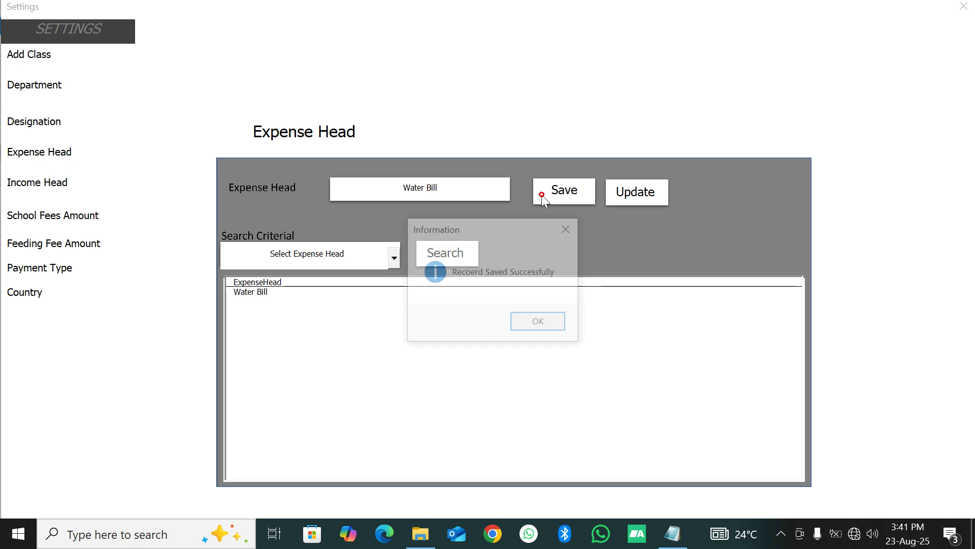
pyautogui.press('Return')
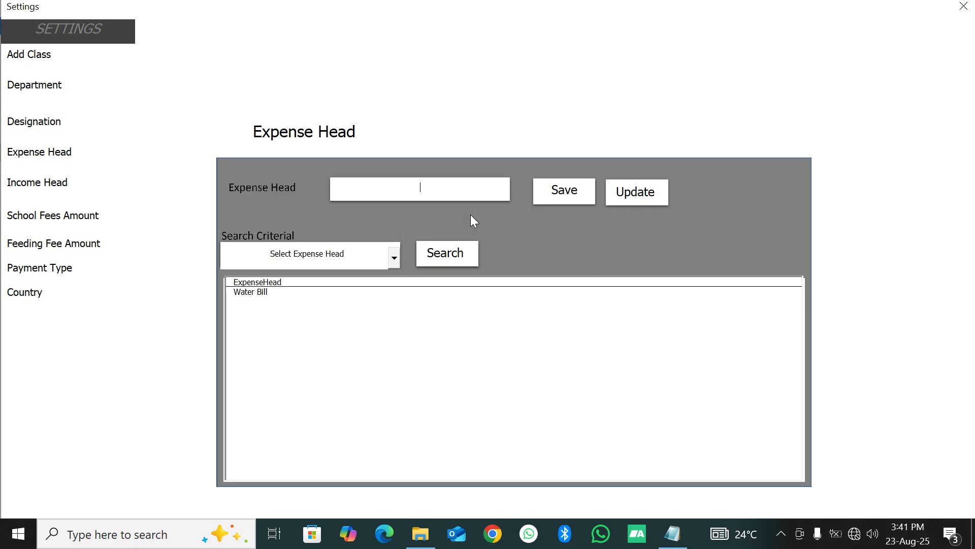
pyautogui.write('Electricity')
pyautogui.click(575, 190)
pyautogui.press('Return')
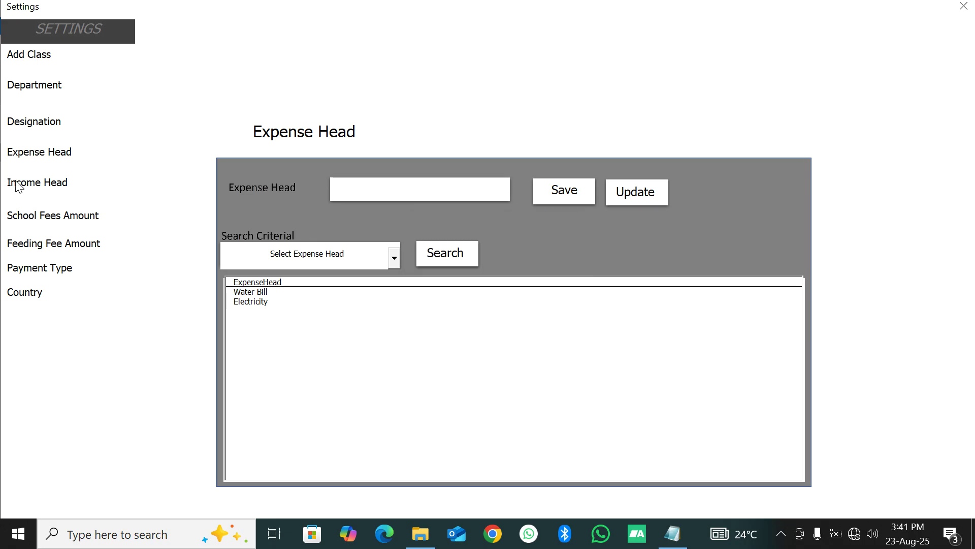
pyautogui.click(19, 185)
# Save Feeding Fee, Studies Fee and School Shop as income heads.
pyautogui.click(429, 186)
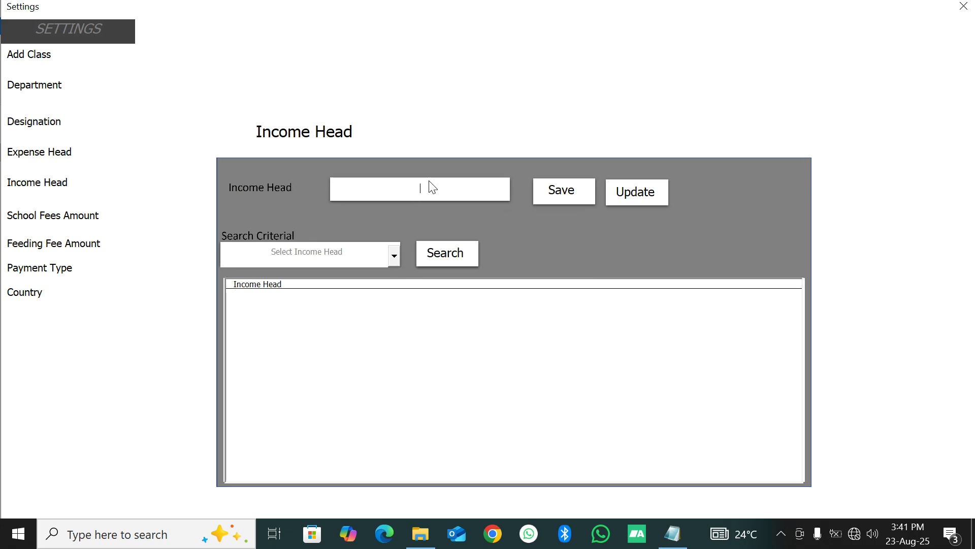
pyautogui.write('Feed')
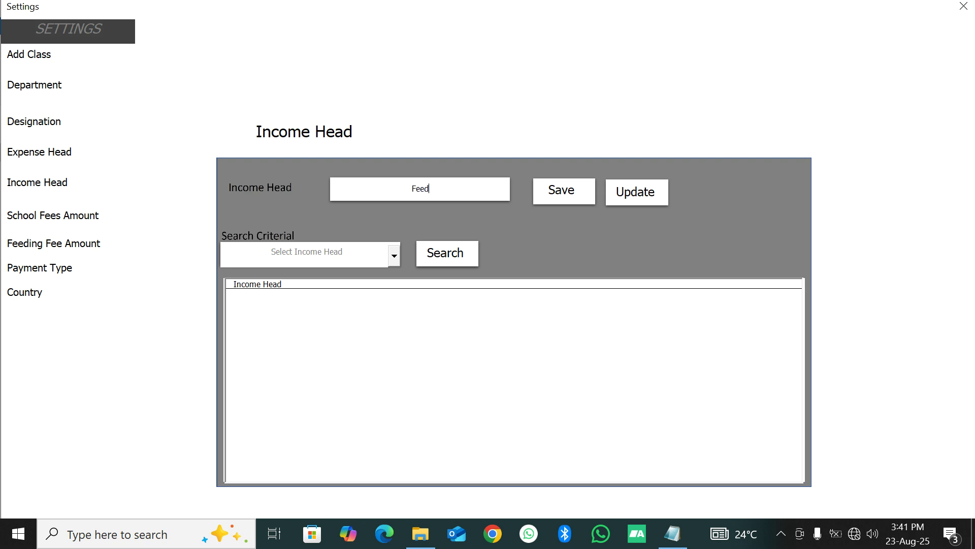
pyautogui.write('ing Fee')
pyautogui.click(563, 198)
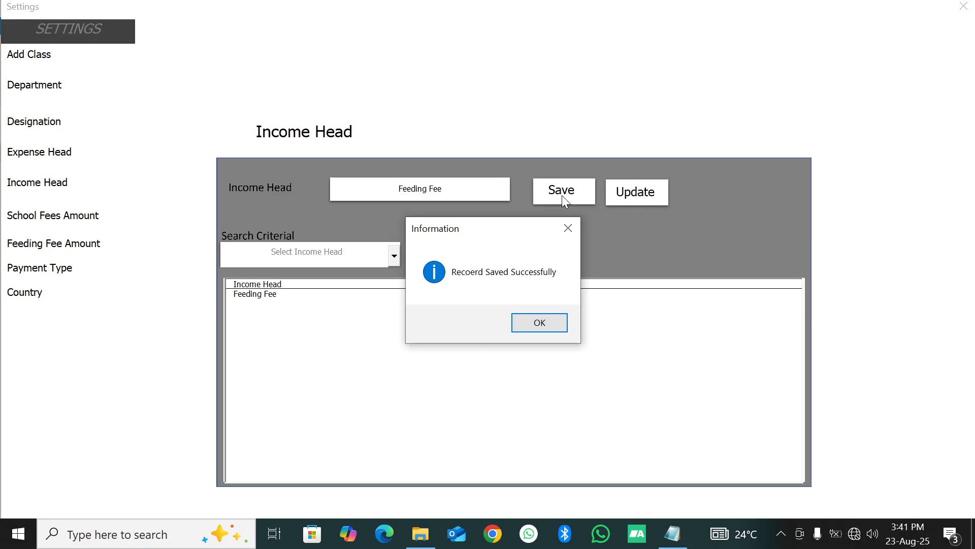
pyautogui.press('Return')
pyautogui.write('S')
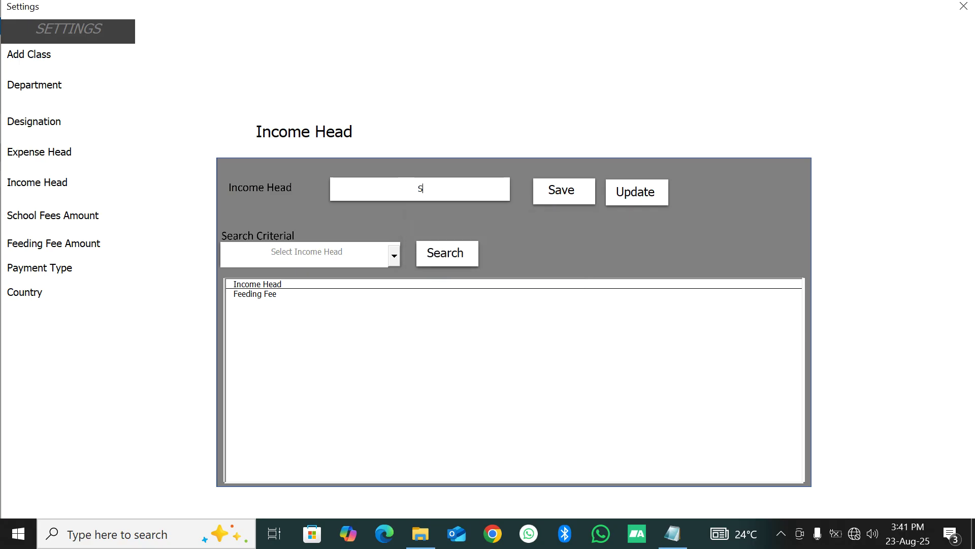
pyautogui.write('tudie')
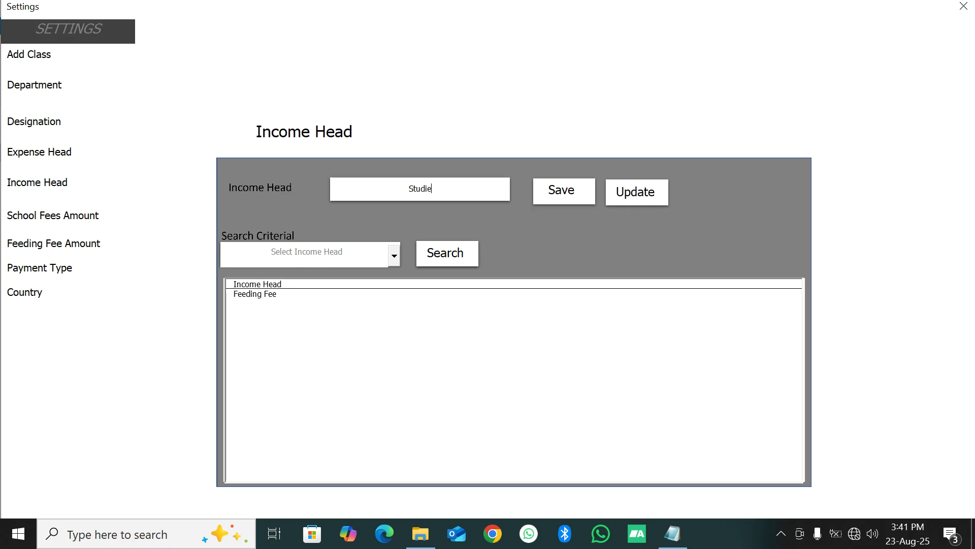
pyautogui.write('s Fee')
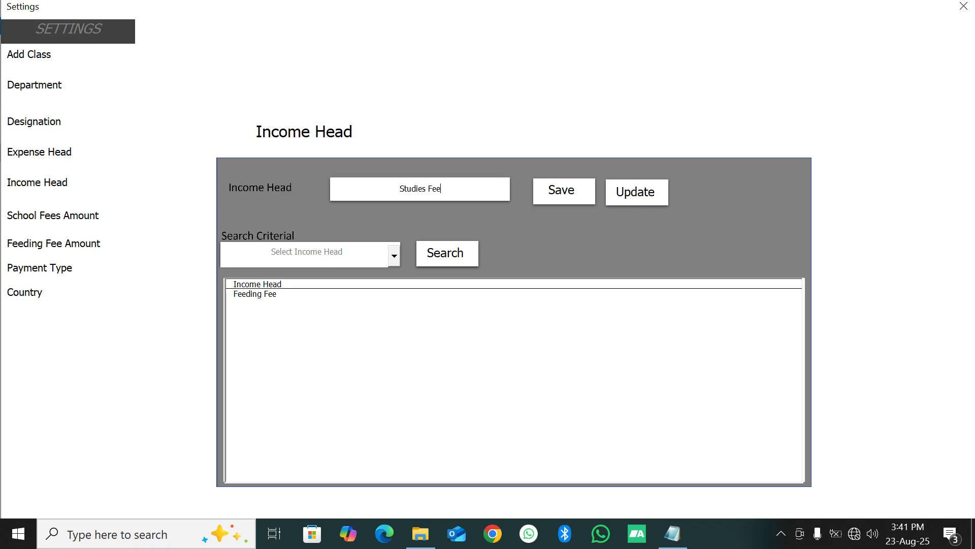
pyautogui.click(580, 190)
pyautogui.press('Return')
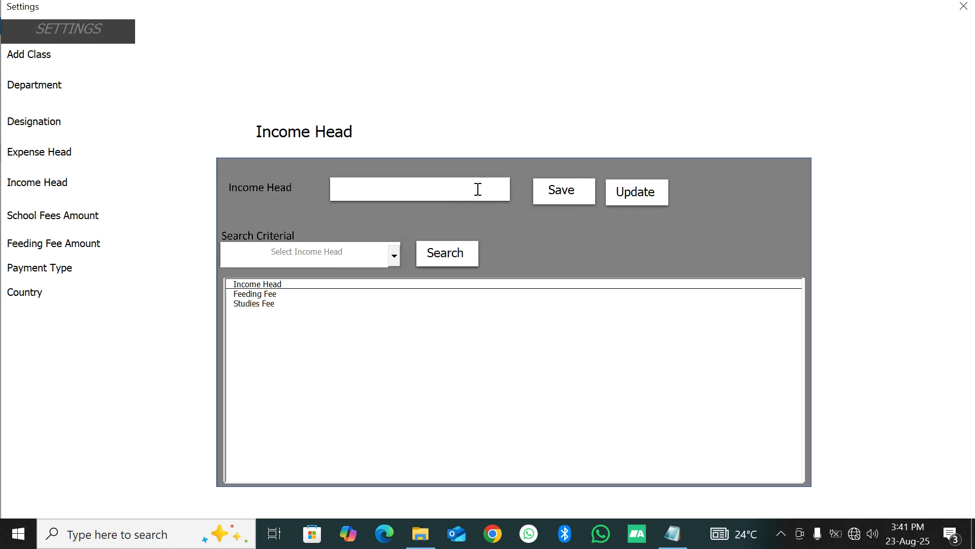
pyautogui.write('School Shop')
pyautogui.click(561, 190)
pyautogui.press('Return')
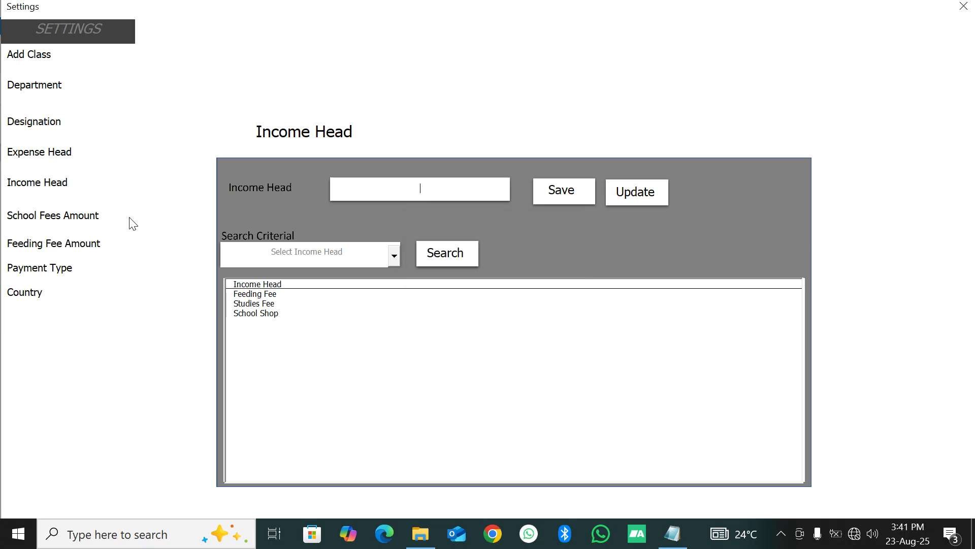
pyautogui.click(47, 217)
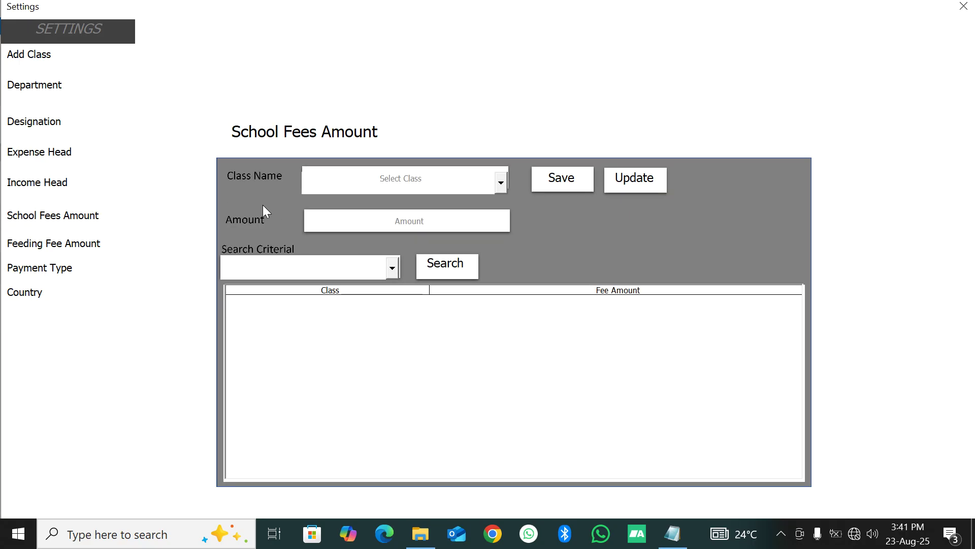
# Close Settings and reopen it via Master > Settings to the School Fees Amount form.
pyautogui.click(963, 6)
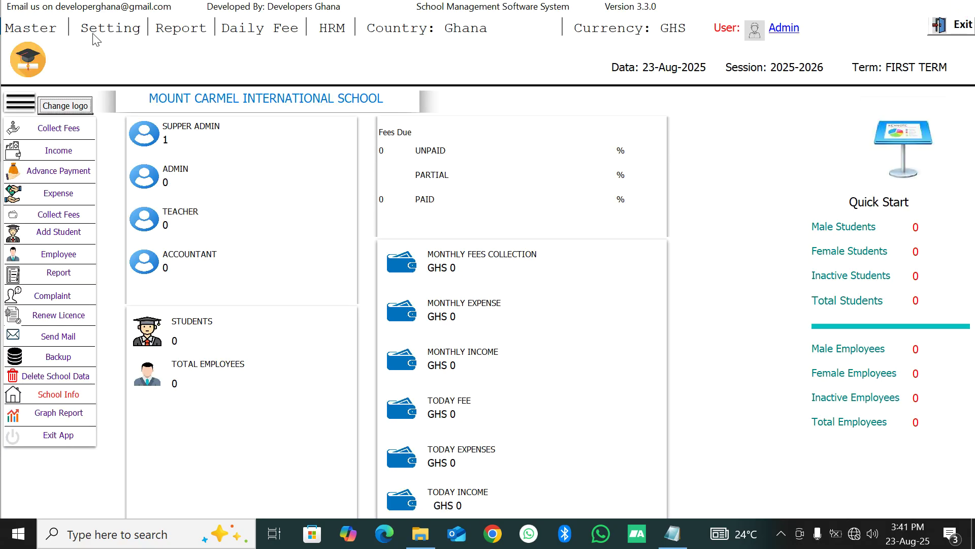
pyautogui.click(21, 25)
pyautogui.click(82, 291)
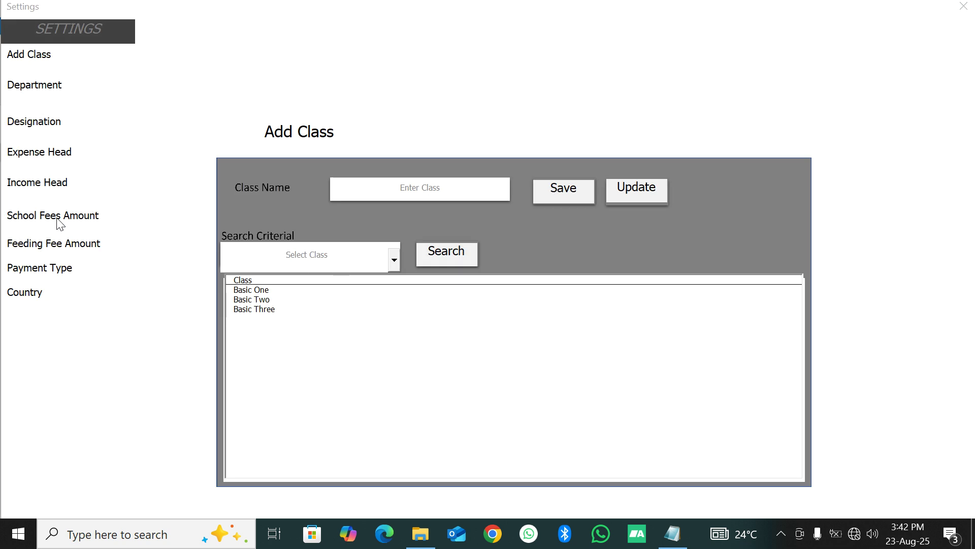
pyautogui.click(55, 218)
# Save school fees of 450 for Basic One and 500 for Basic Two.
pyautogui.click(497, 179)
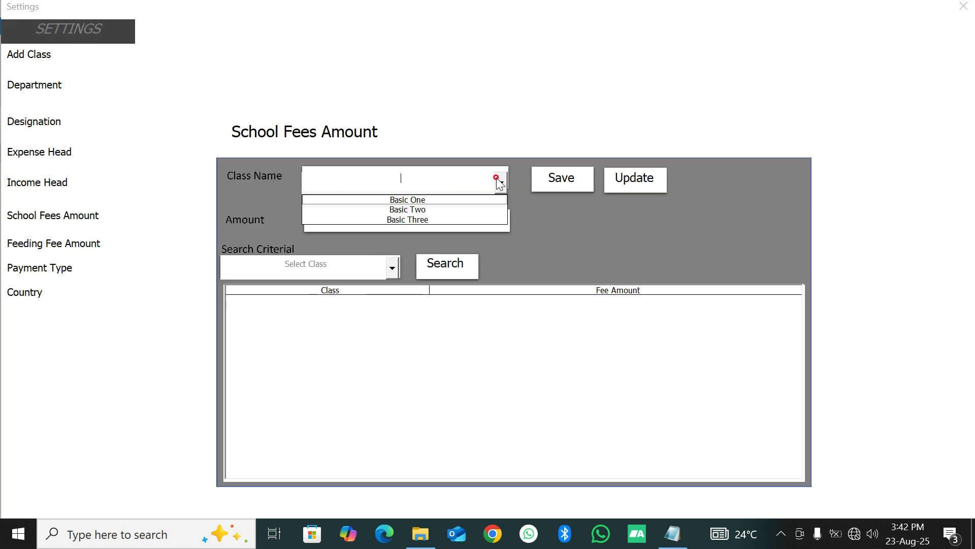
pyautogui.click(472, 199)
pyautogui.write('450')
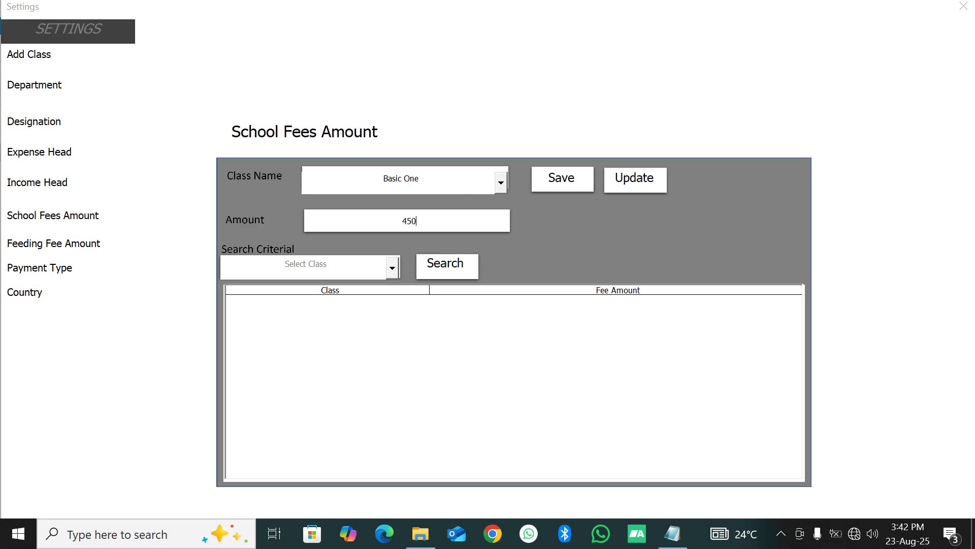
pyautogui.click(570, 186)
pyautogui.press('Return')
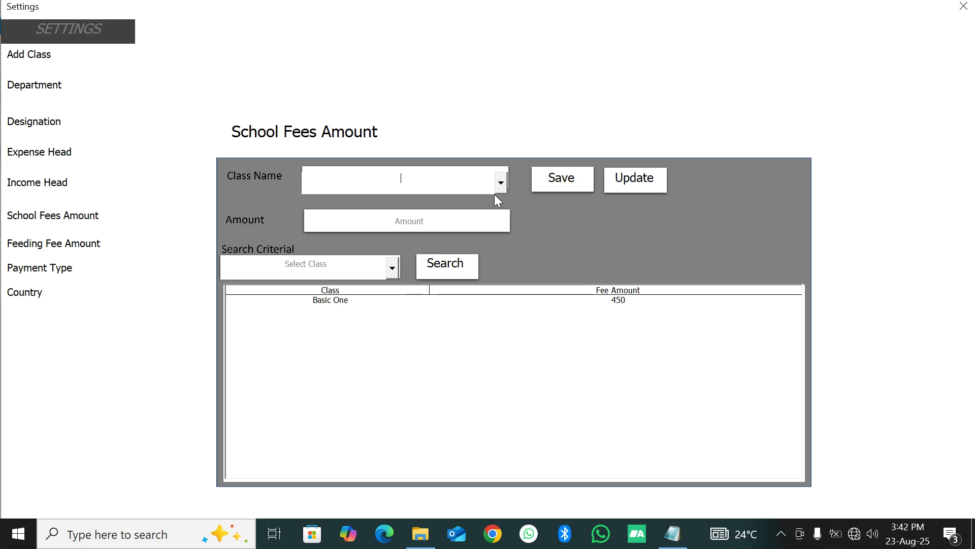
pyautogui.click(500, 184)
pyautogui.click(483, 208)
pyautogui.click(461, 218)
pyautogui.write('500')
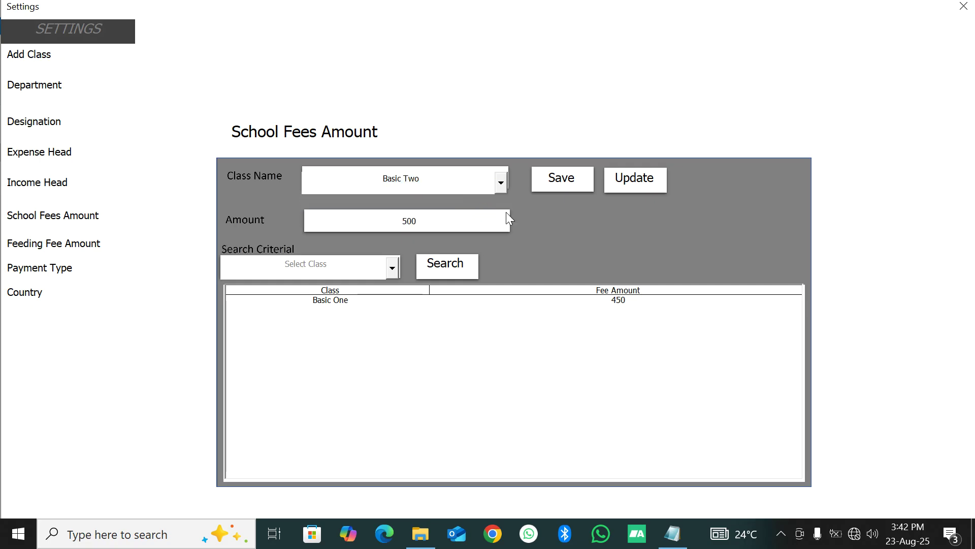
pyautogui.click(556, 186)
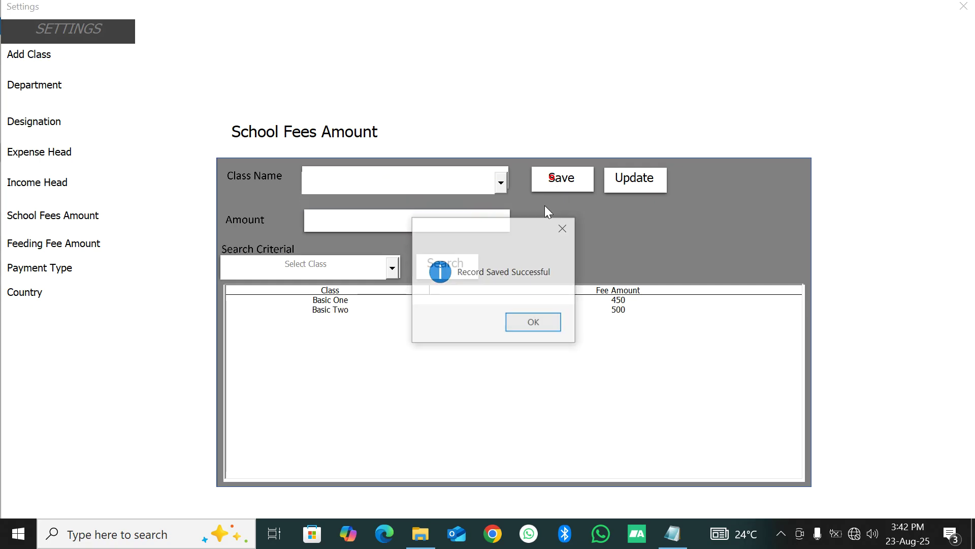
pyautogui.click(532, 323)
# Save a school fee of 550 for Basic Three.
pyautogui.click(501, 182)
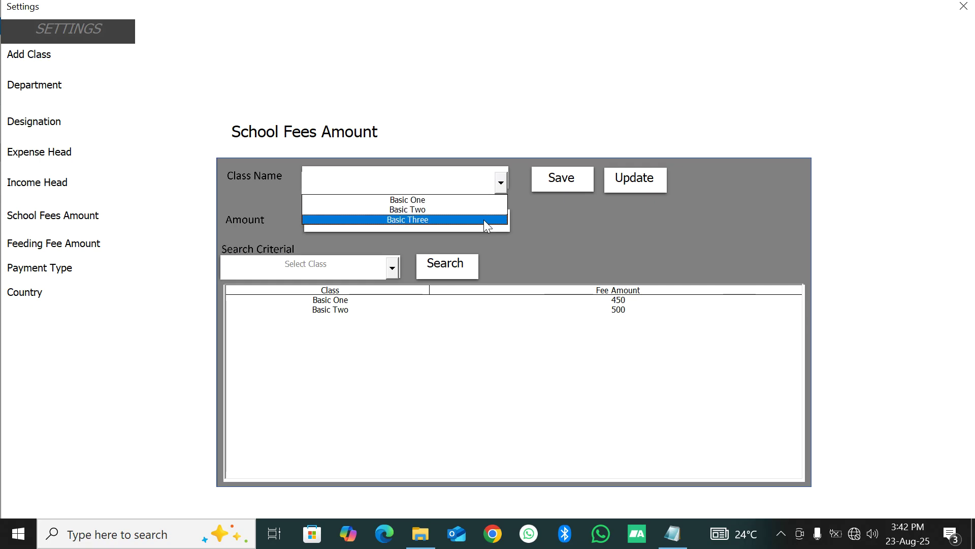
pyautogui.click(484, 220)
pyautogui.click(485, 215)
pyautogui.write('550')
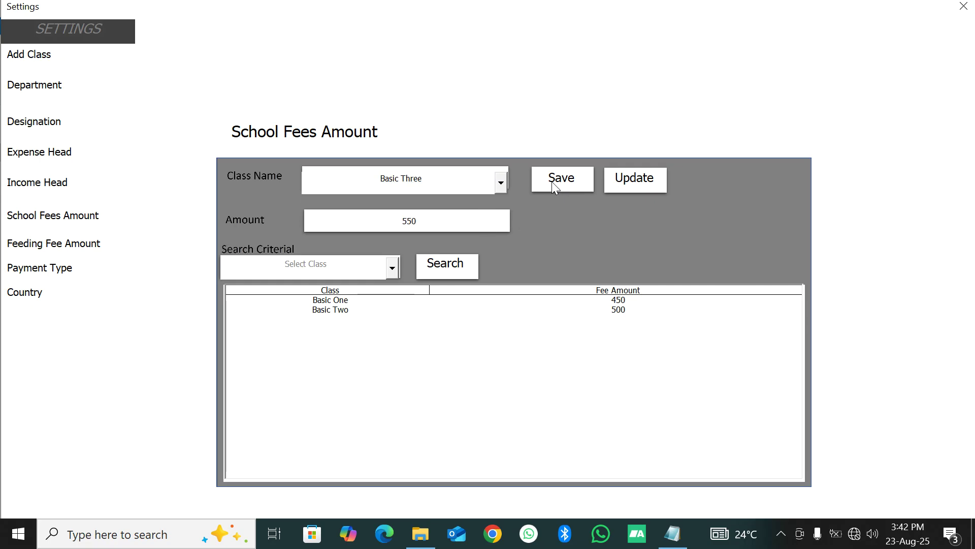
pyautogui.click(554, 187)
pyautogui.press('Return')
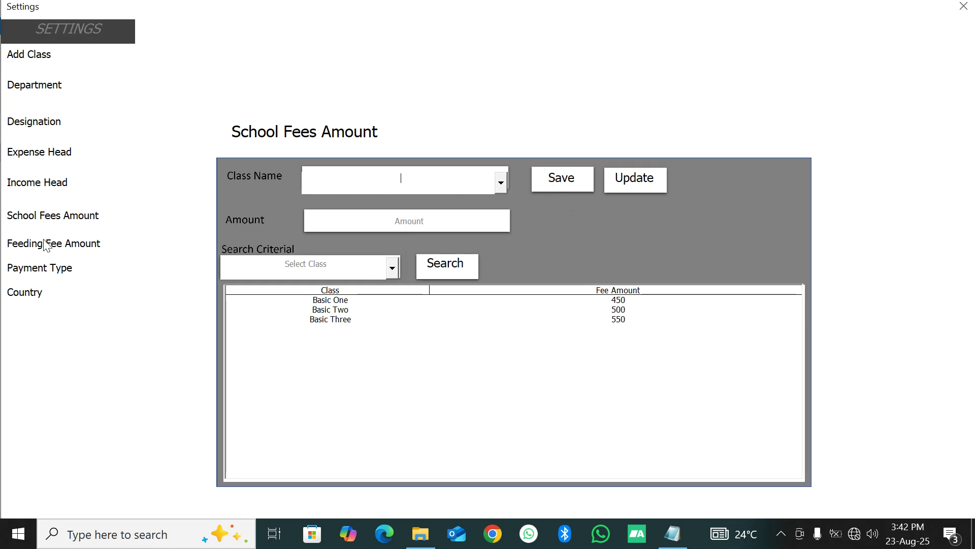
pyautogui.click(44, 243)
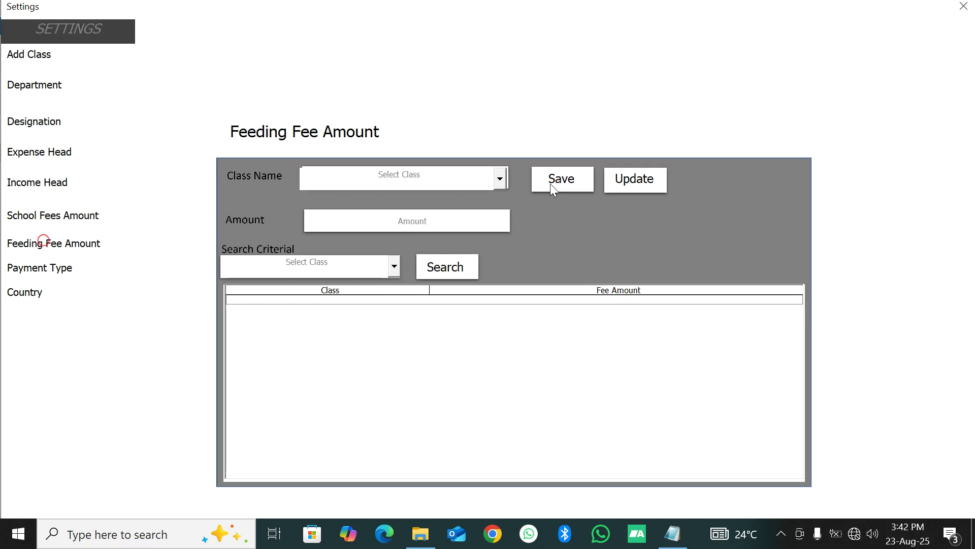
# Save feeding fees of 10 for Basic One and 15 for Basic Two.
pyautogui.click(499, 178)
pyautogui.click(484, 192)
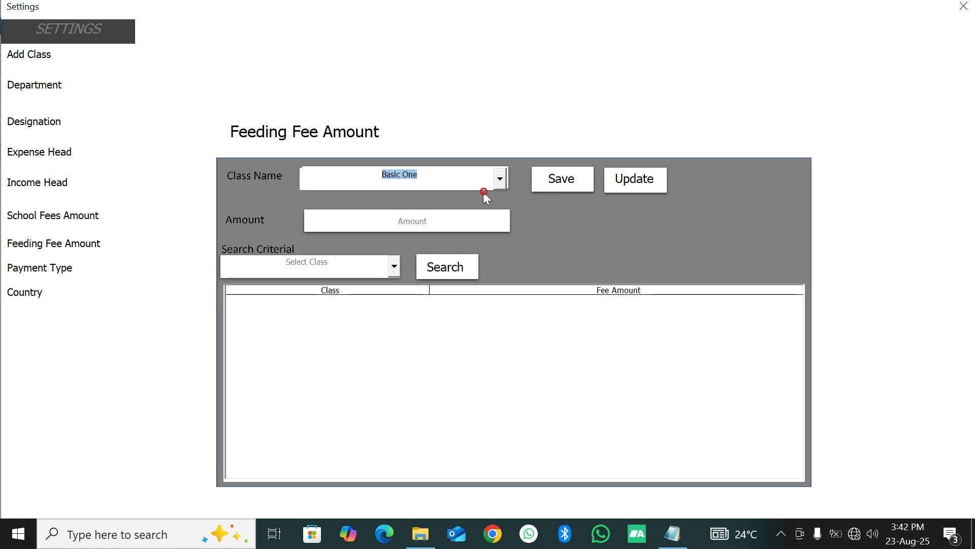
pyautogui.click(479, 219)
pyautogui.write('10')
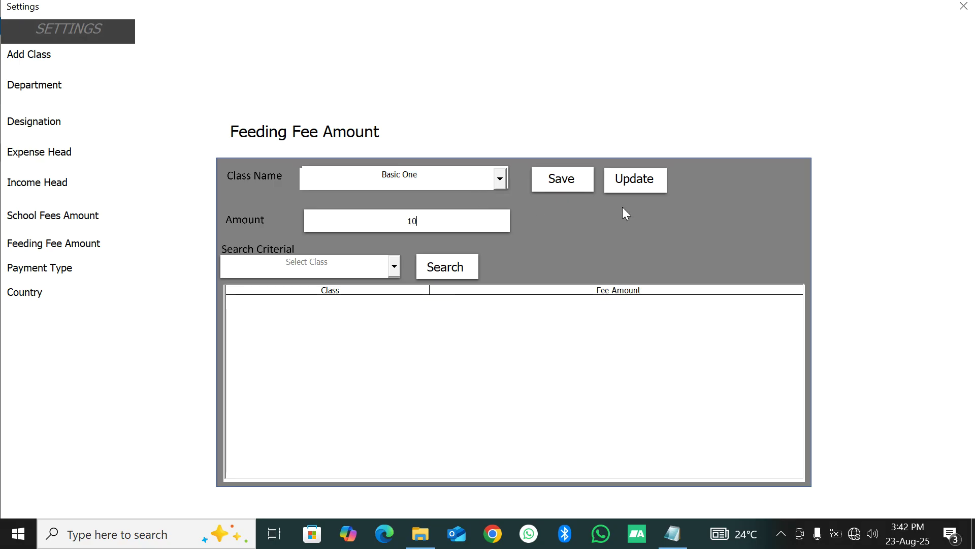
pyautogui.click(577, 182)
pyautogui.press('Return')
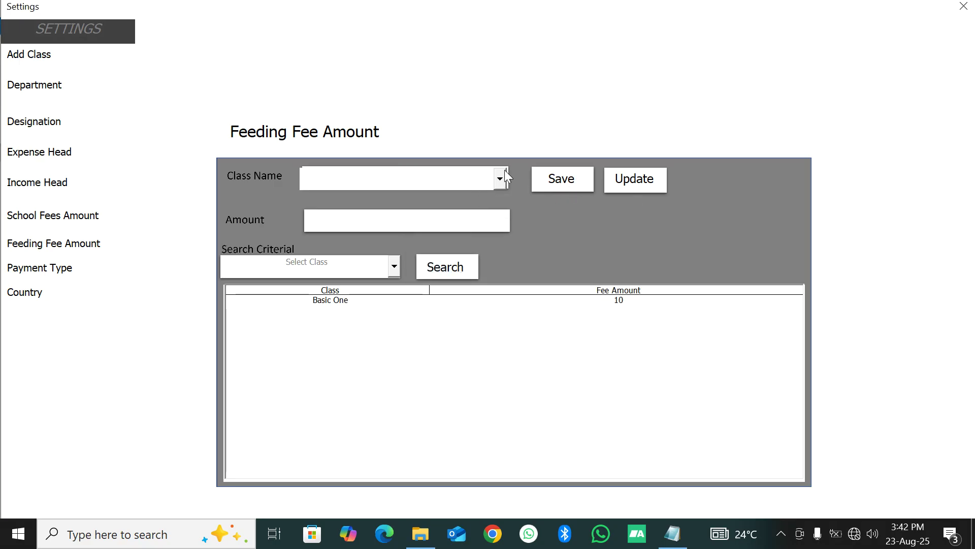
pyautogui.click(500, 179)
pyautogui.click(468, 205)
pyautogui.click(454, 220)
pyautogui.write('15')
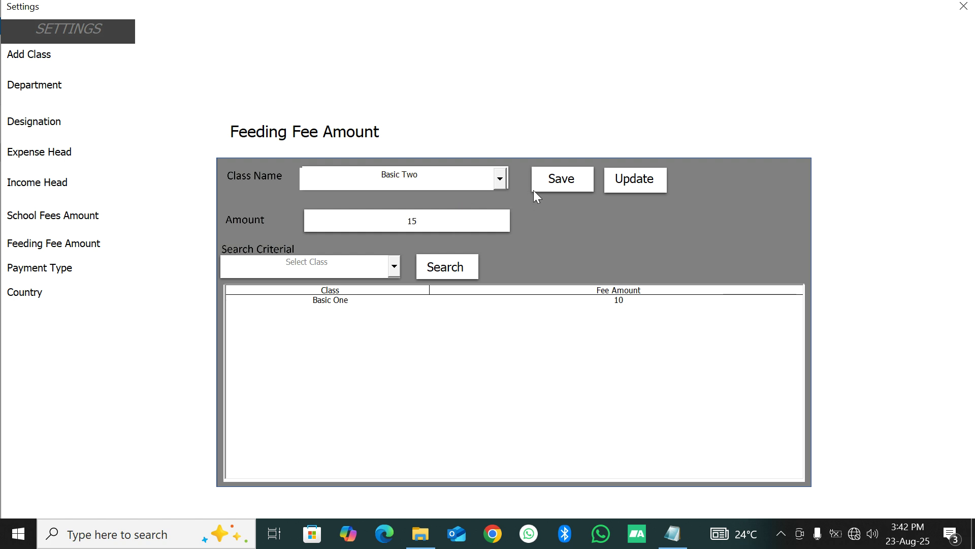
pyautogui.click(534, 188)
pyautogui.press('Return')
# Save a feeding fee of 20 for Basic Three.
pyautogui.click(502, 175)
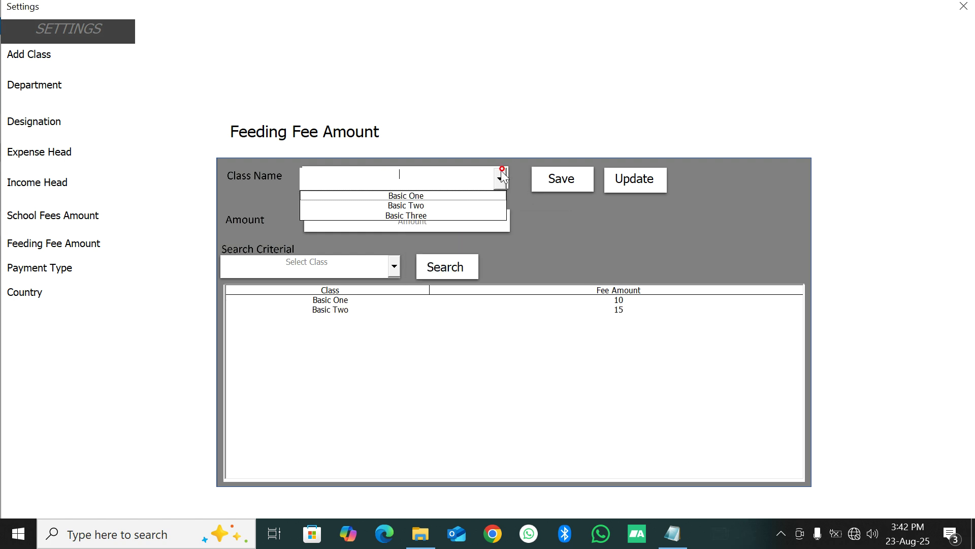
pyautogui.click(463, 215)
pyautogui.click(457, 218)
pyautogui.write('20')
pyautogui.click(541, 182)
pyautogui.press('Return')
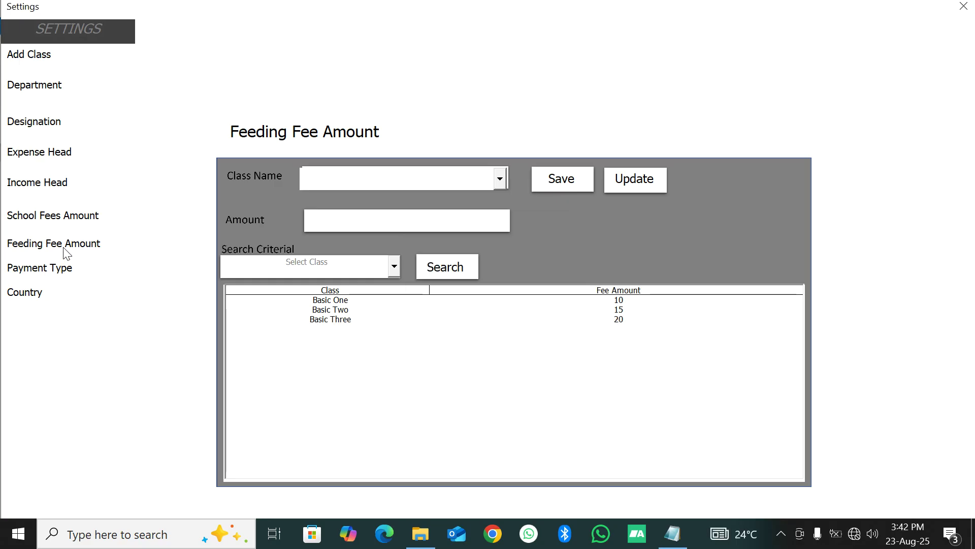
pyautogui.click(59, 270)
pyautogui.click(445, 194)
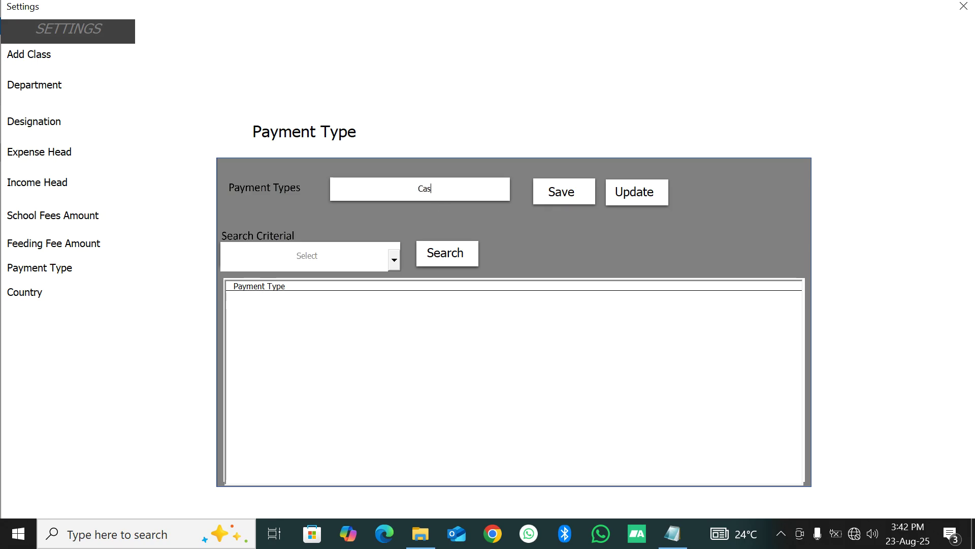
# Save Cash, Momo and Bank Transfer as payment types.
pyautogui.click(554, 194)
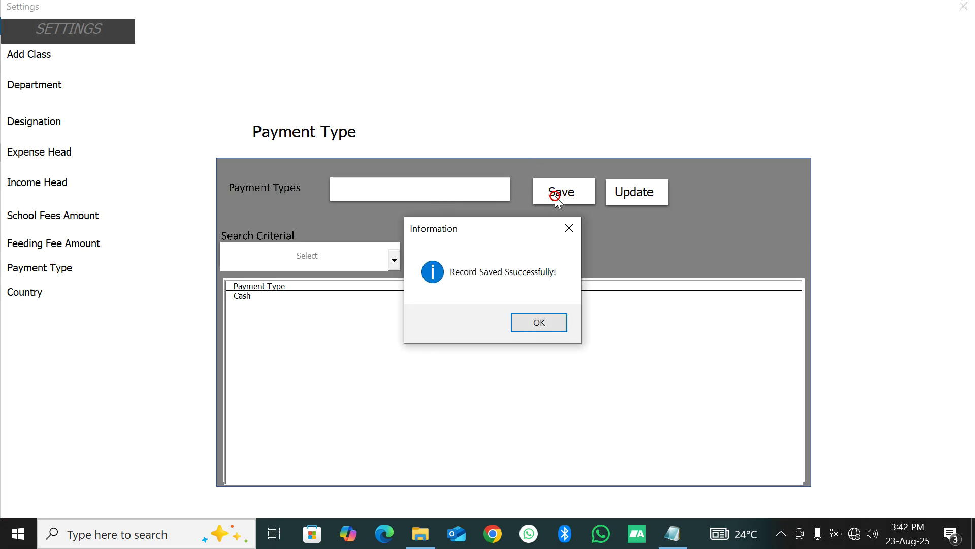
pyautogui.press('Return')
pyautogui.click(477, 185)
pyautogui.write('Momo')
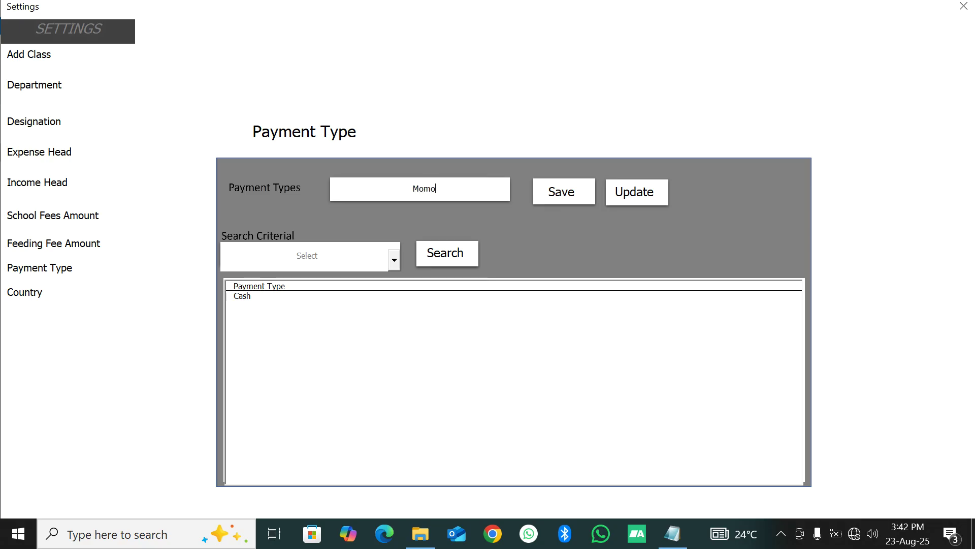
pyautogui.click(554, 198)
pyautogui.press('Return')
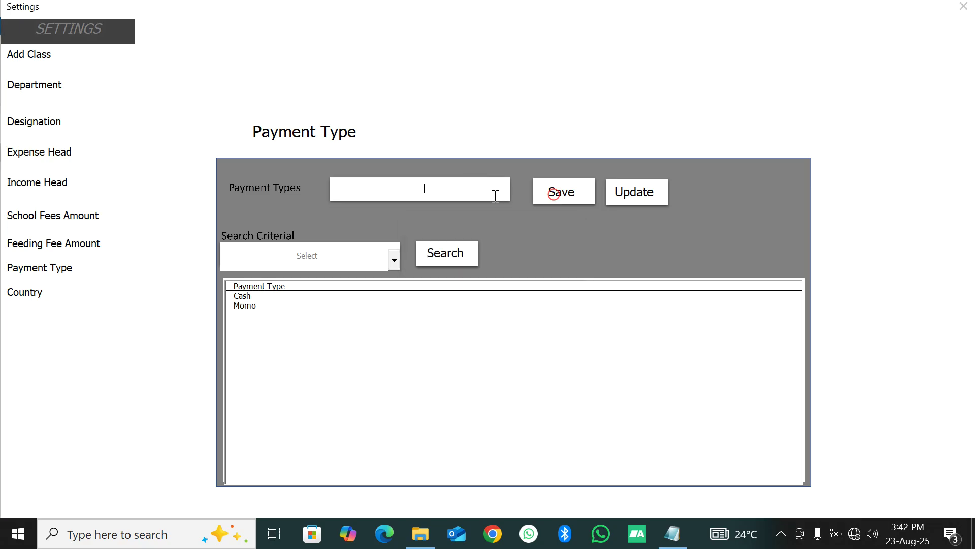
pyautogui.write('Bank Trans')
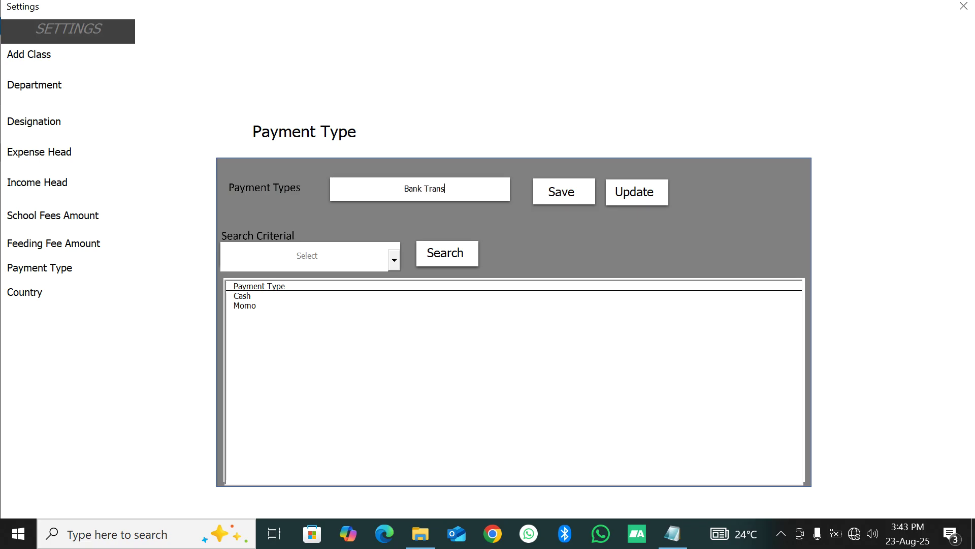
pyautogui.write('fer')
pyautogui.click(581, 196)
pyautogui.press('Return')
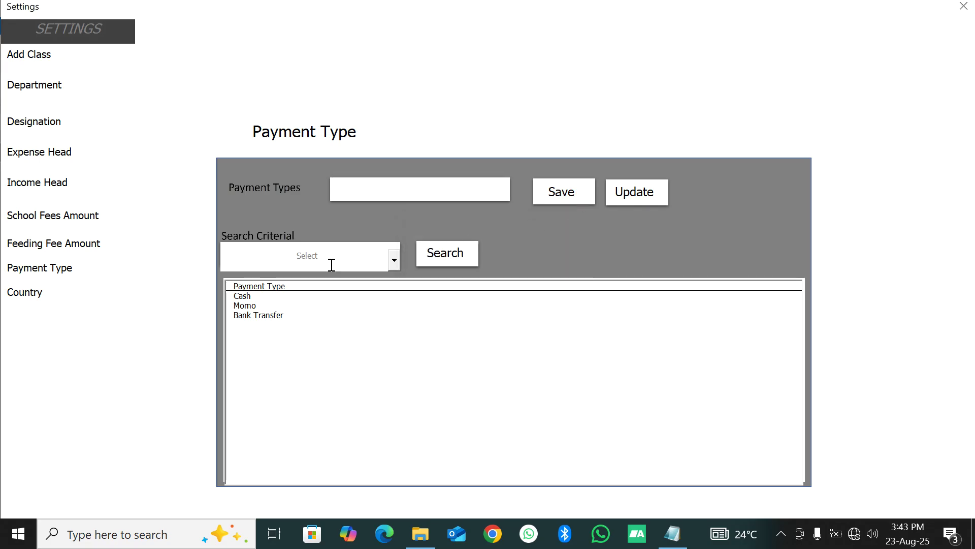
# Review the Country, Class, Department and Designation settings, then close Settings and open Add Student.
pyautogui.click(32, 292)
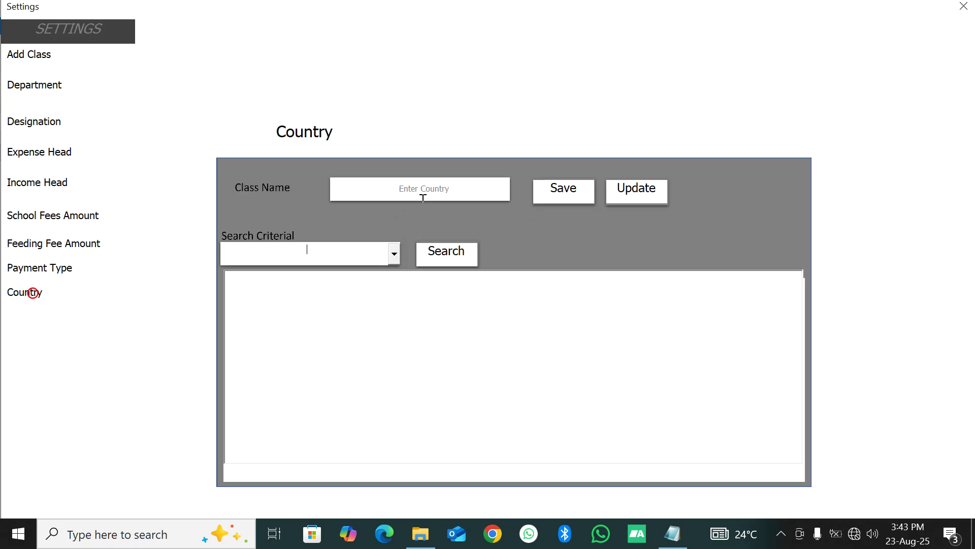
pyautogui.click(425, 196)
pyautogui.click(39, 55)
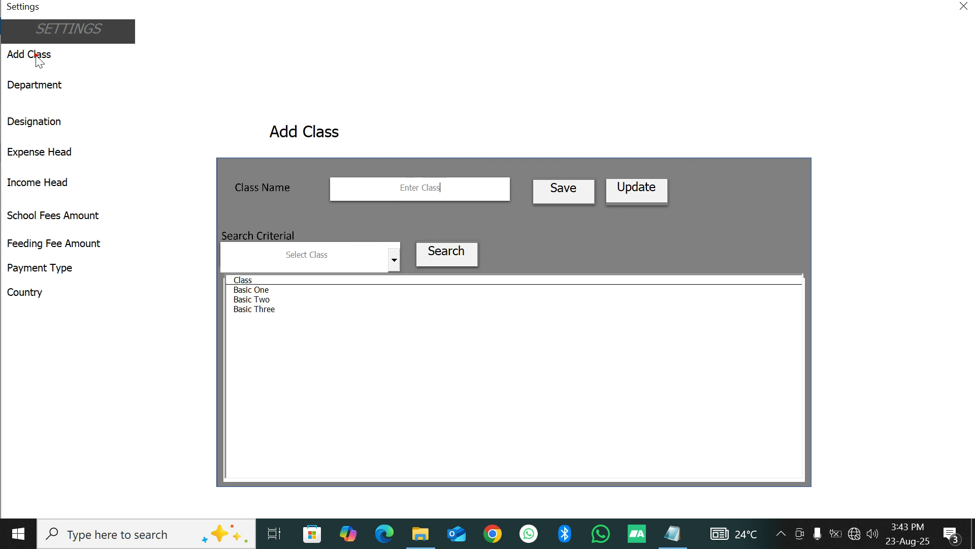
pyautogui.click(42, 87)
pyautogui.click(44, 120)
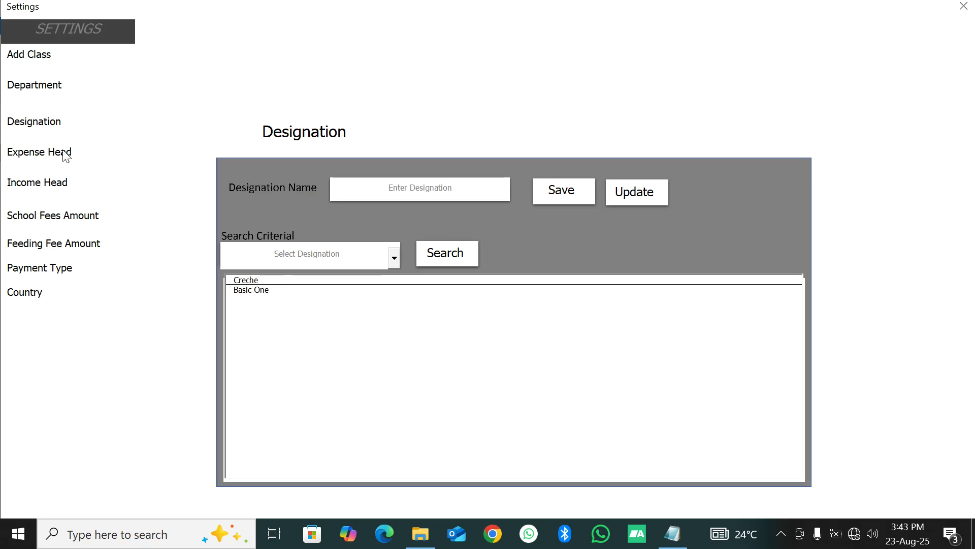
pyautogui.click(43, 59)
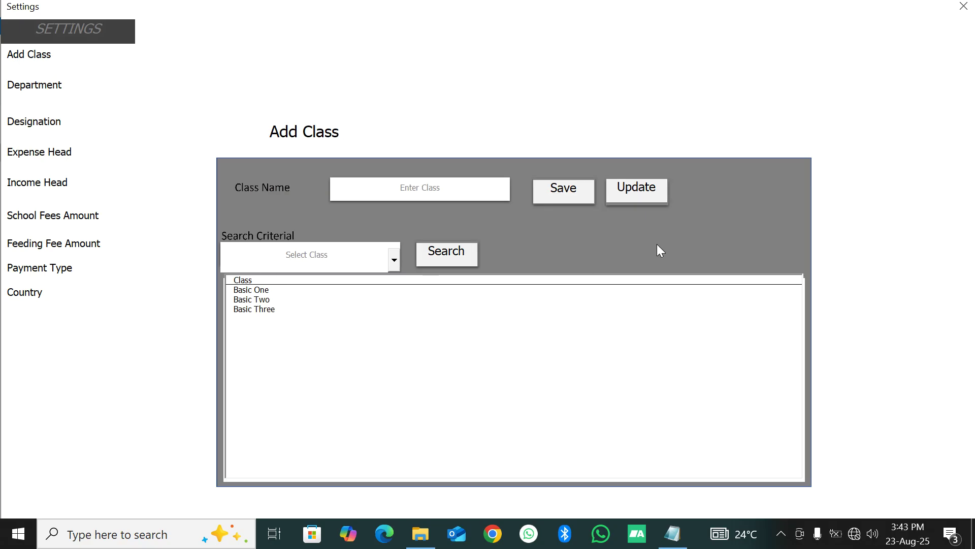
pyautogui.click(966, 8)
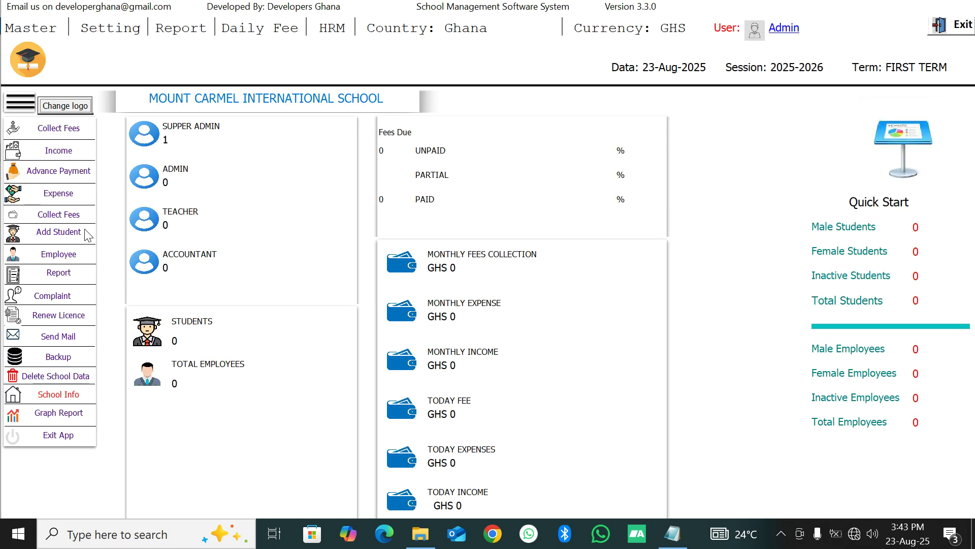
pyautogui.click(61, 237)
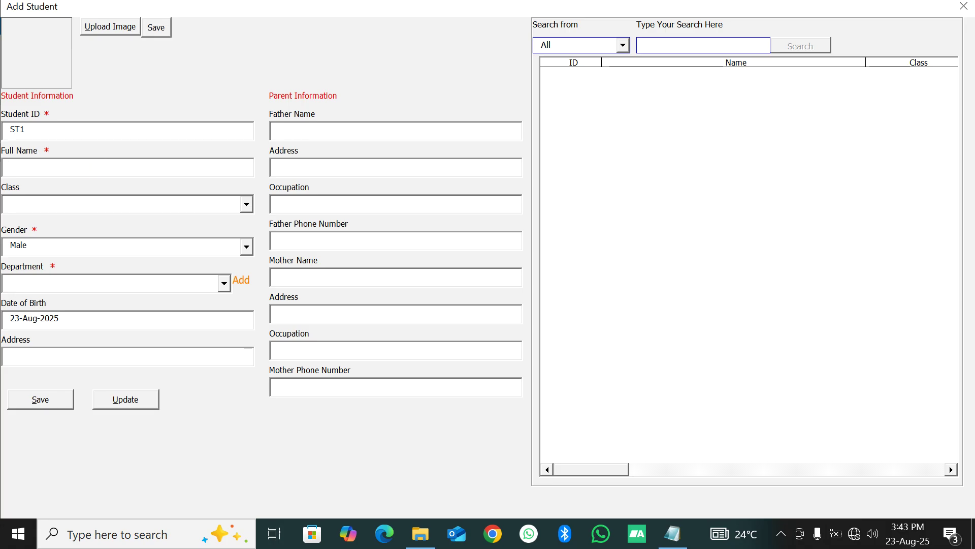
# Save Student 1 (ST1) as a male Basic One pupil in Lower Primary.
pyautogui.write('udent 1')
pyautogui.click(246, 204)
pyautogui.click(239, 220)
pyautogui.click(246, 247)
pyautogui.click(211, 273)
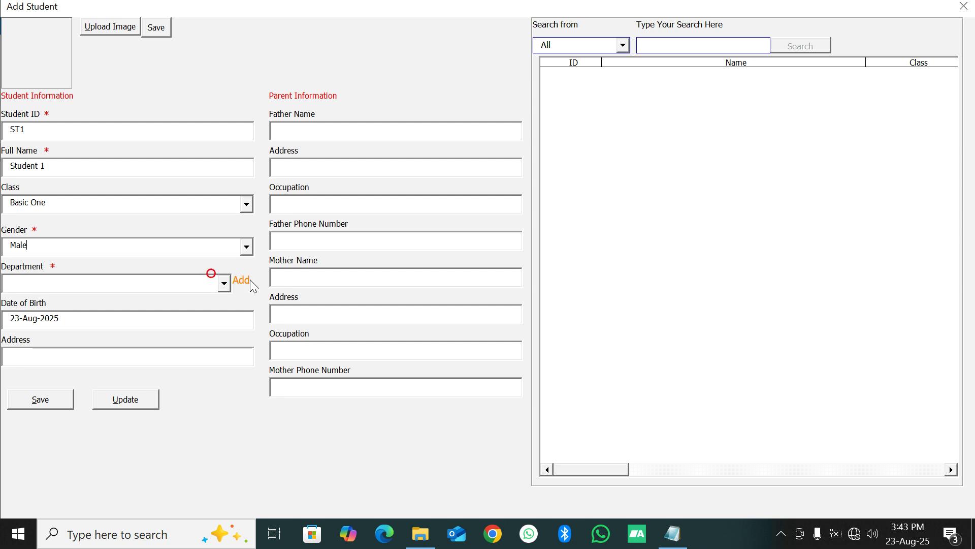
pyautogui.click(224, 283)
pyautogui.click(207, 302)
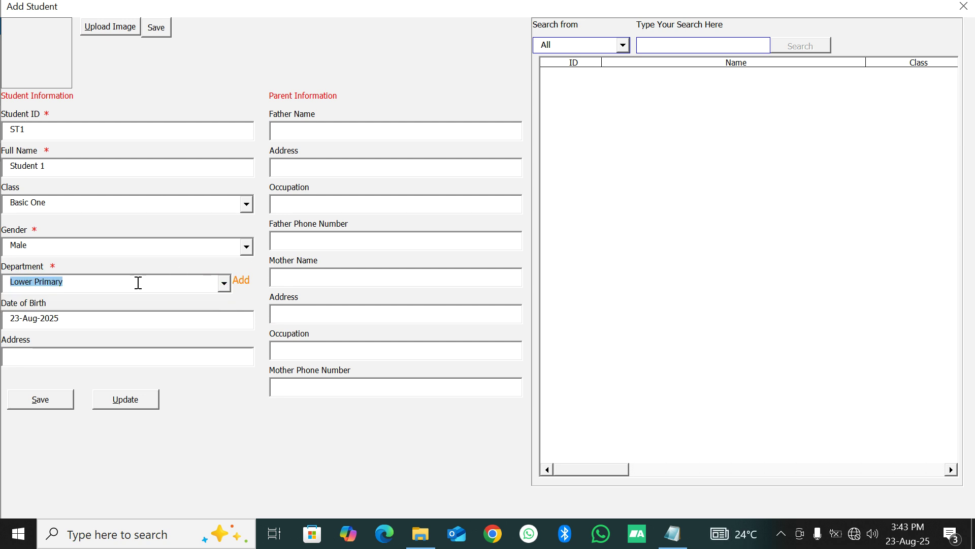
pyautogui.click(65, 403)
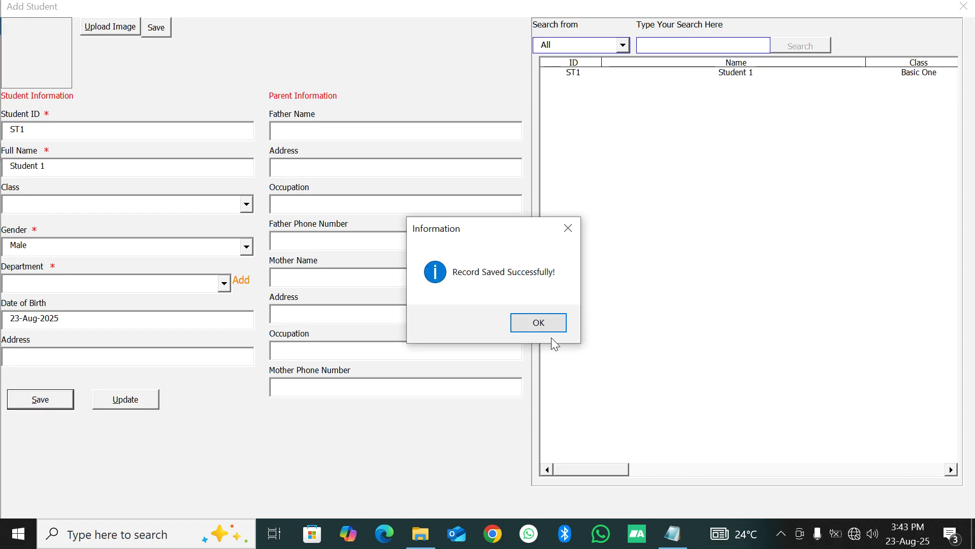
pyautogui.click(544, 323)
pyautogui.click(709, 73)
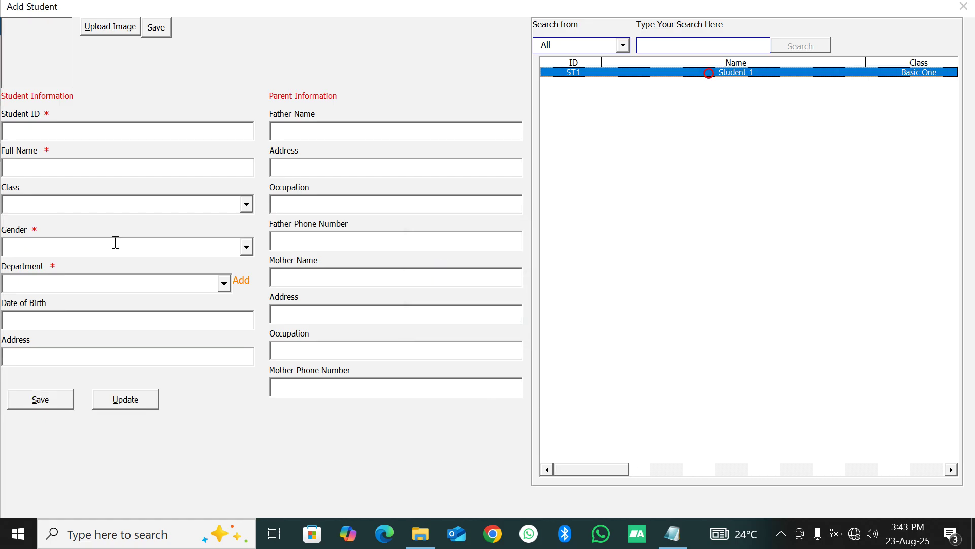
pyautogui.click(55, 127)
# Save Student 2 (ST2) as a female Basic Two pupil in Upper Primary.
pyautogui.write('ST2')
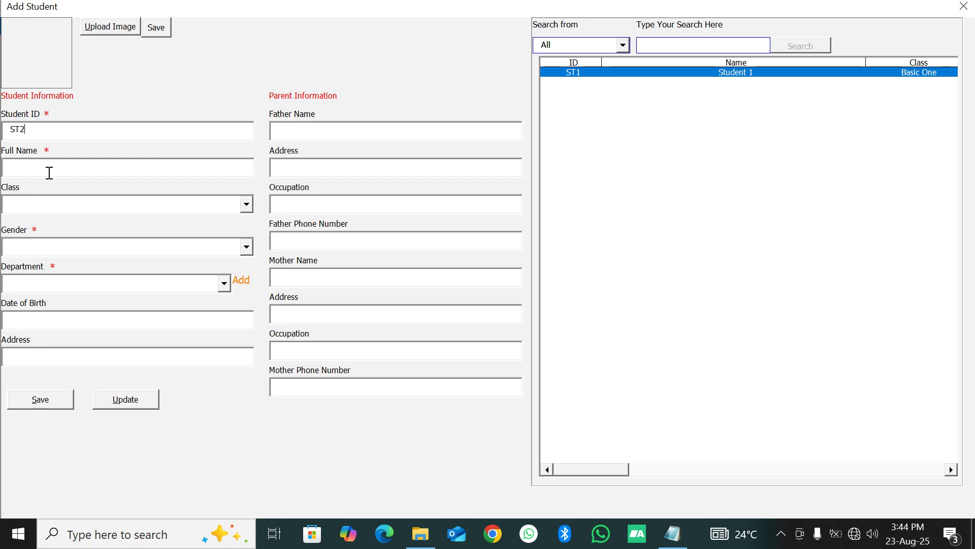
pyautogui.write('Student 2')
pyautogui.click(246, 204)
pyautogui.click(223, 230)
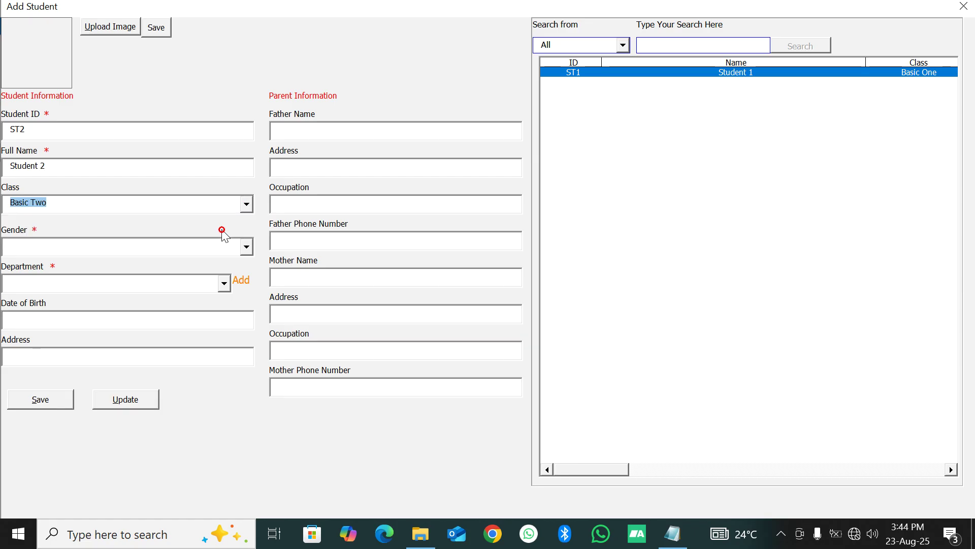
pyautogui.click(245, 248)
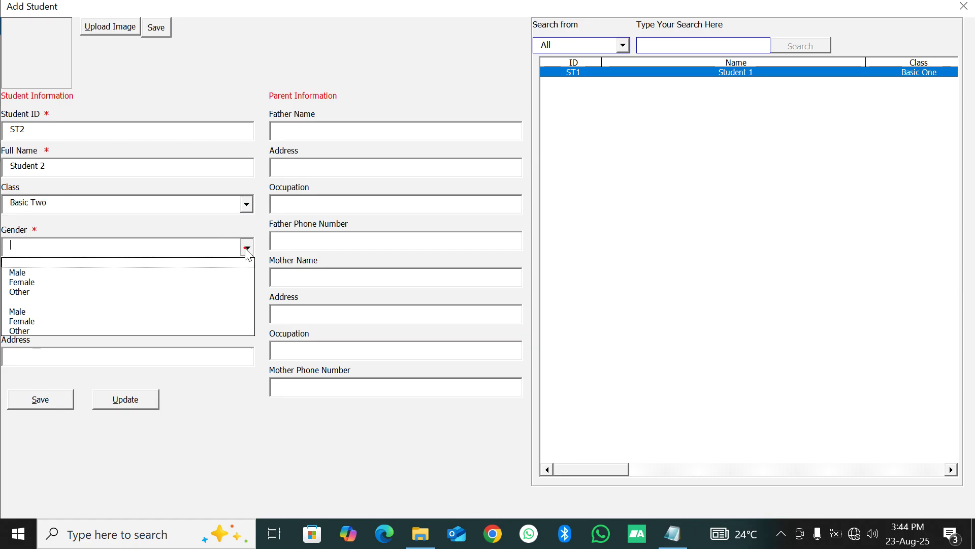
pyautogui.click(225, 282)
pyautogui.click(224, 284)
pyautogui.click(208, 308)
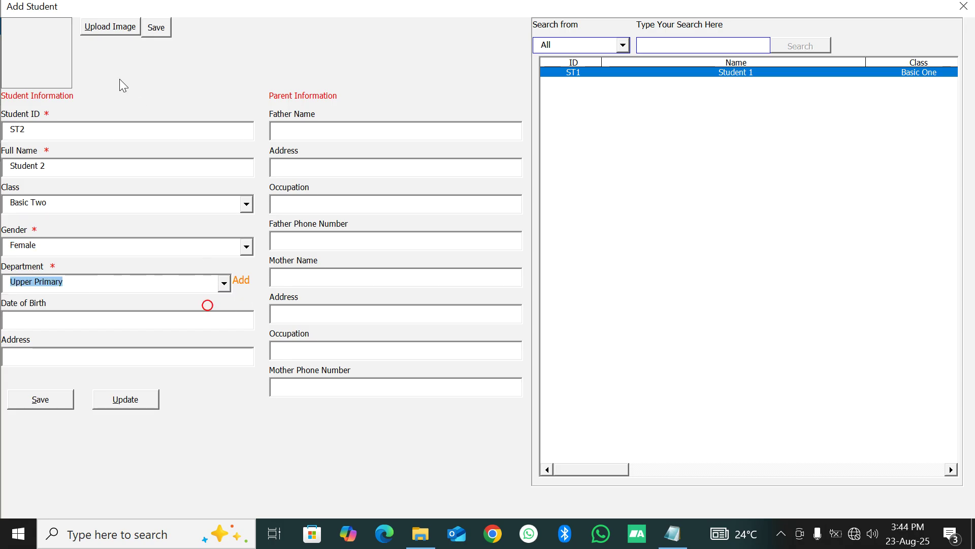
pyautogui.click(55, 400)
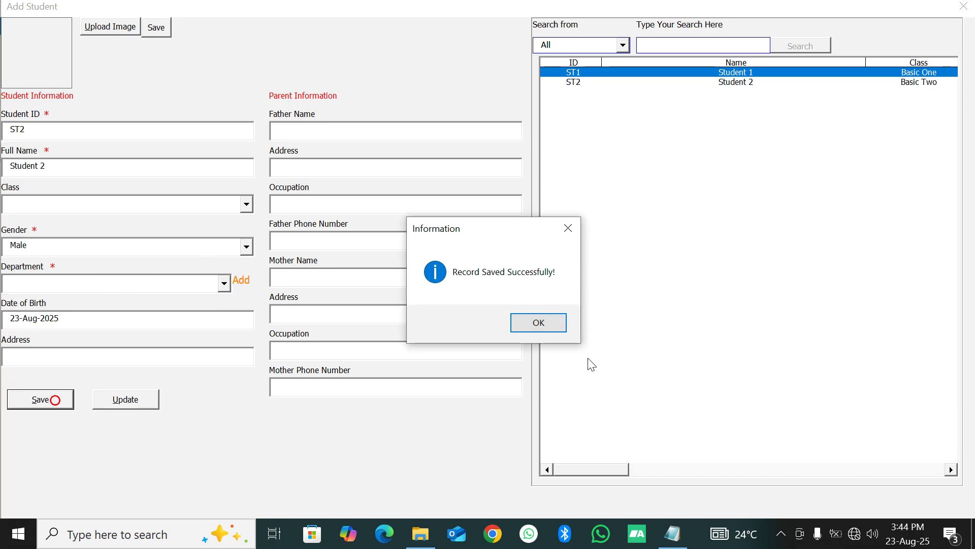
pyautogui.click(542, 323)
pyautogui.click(132, 129)
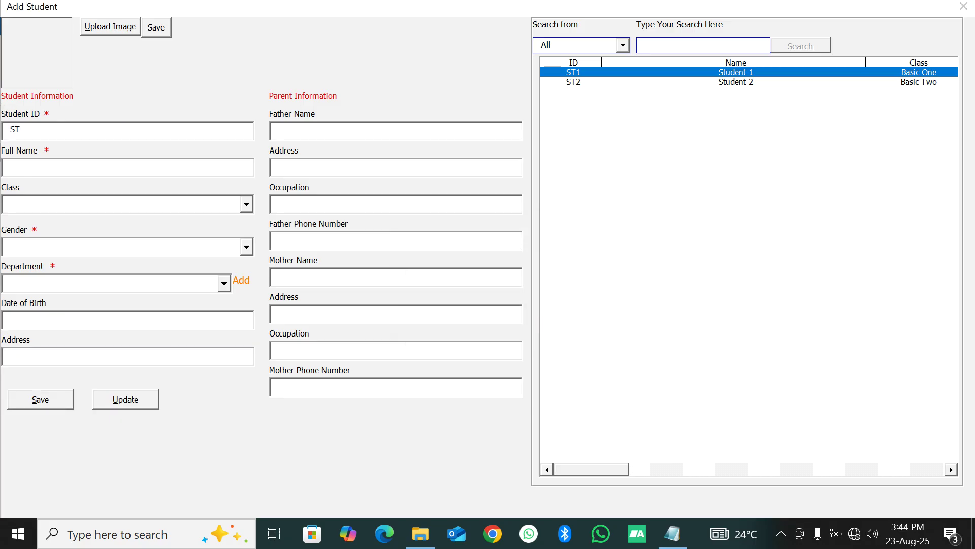
# Save Student 3 (ST3) as a female Basic Three pupil in Upper Primary, then close the form.
pyautogui.press('Tab')
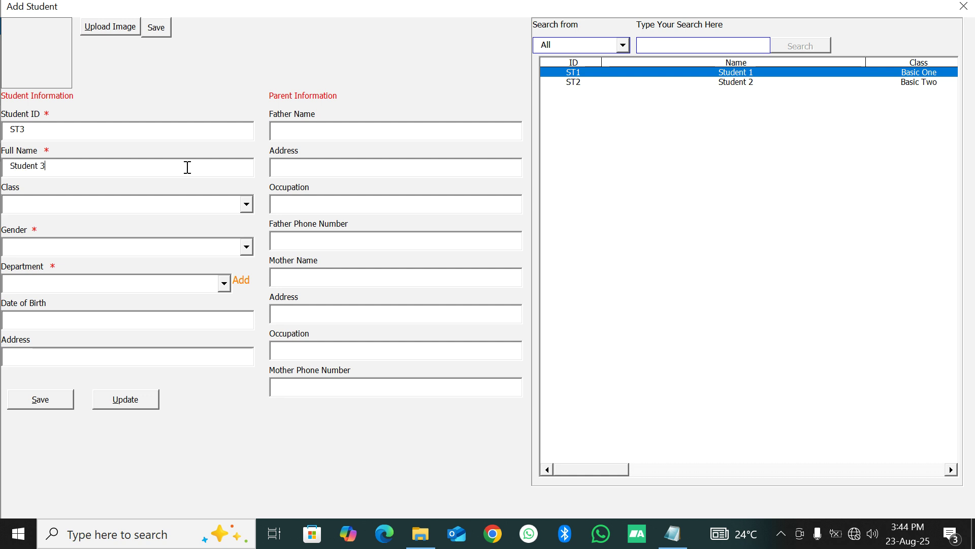
pyautogui.click(246, 205)
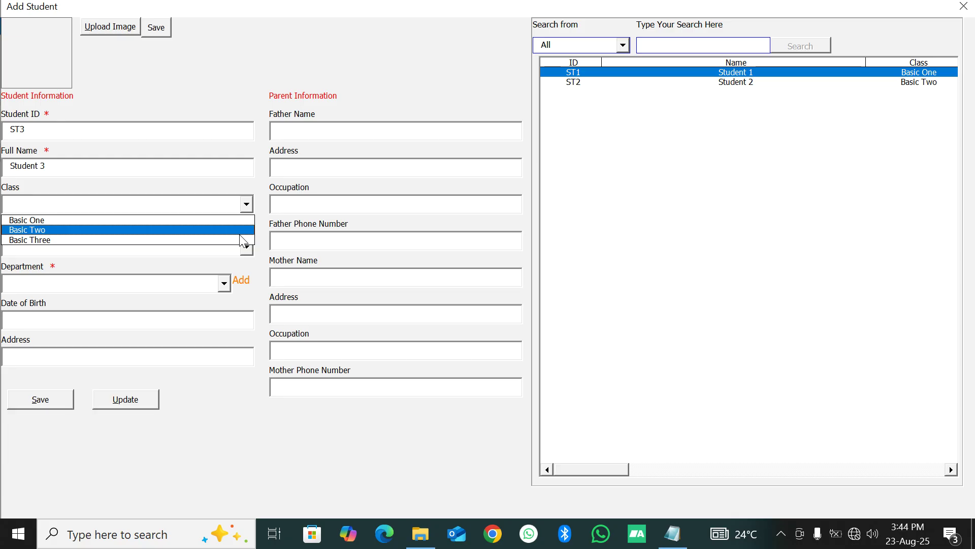
pyautogui.click(242, 240)
pyautogui.click(246, 249)
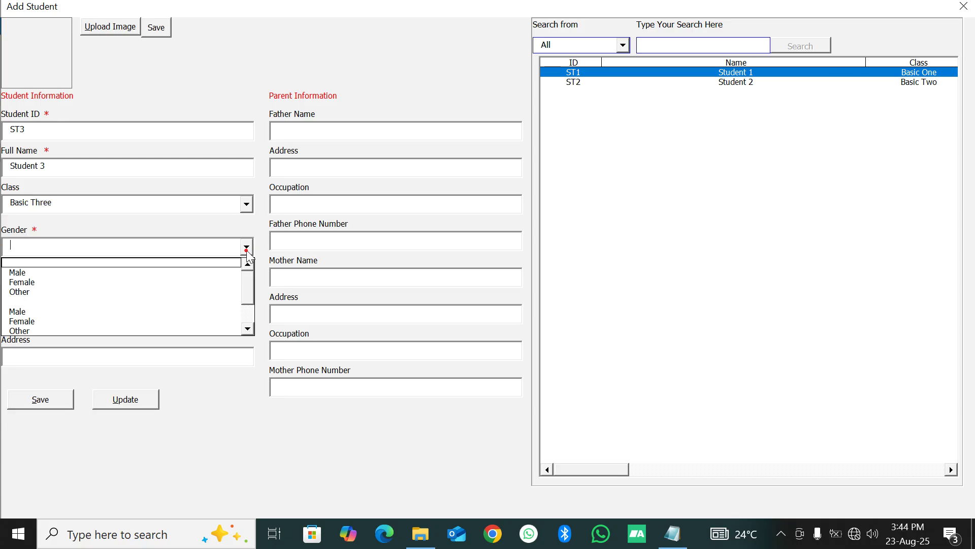
pyautogui.click(235, 286)
pyautogui.click(224, 283)
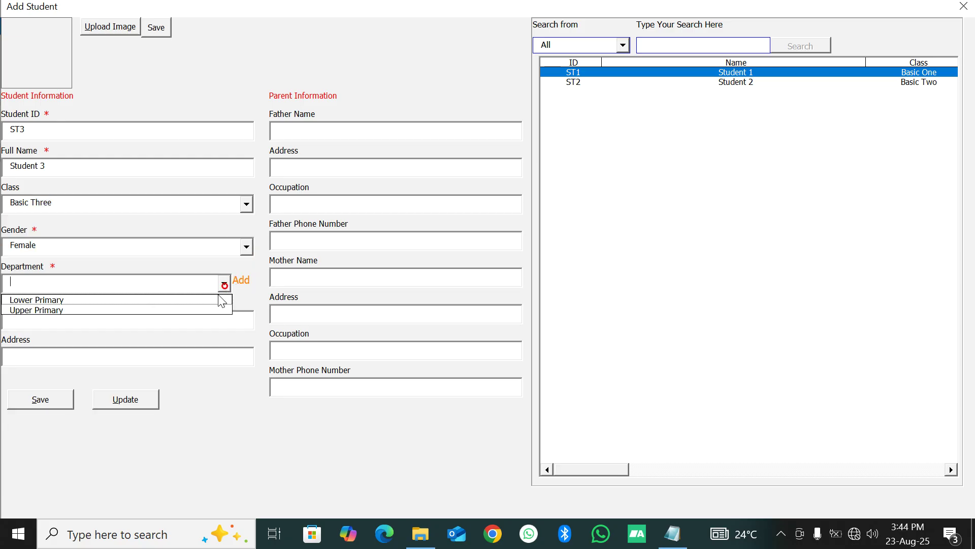
pyautogui.click(207, 311)
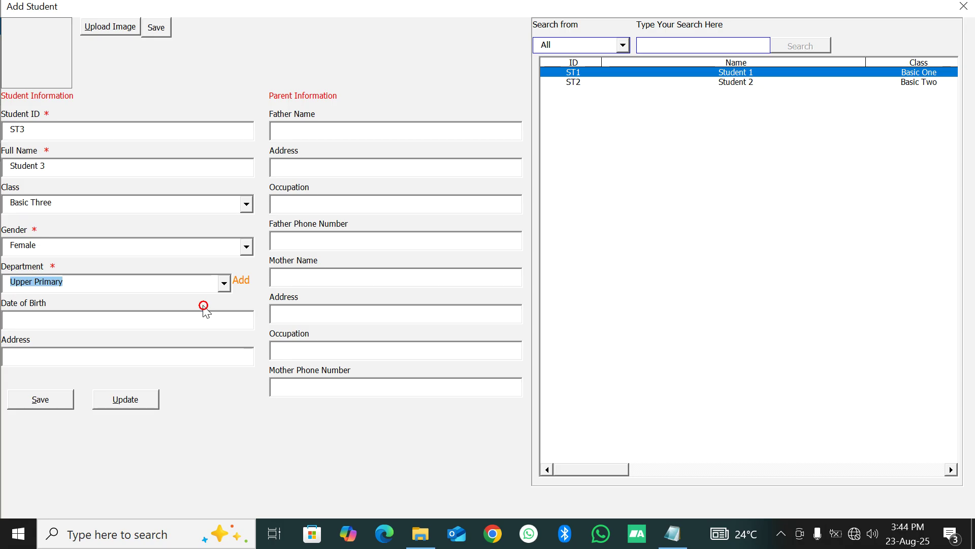
pyautogui.click(67, 407)
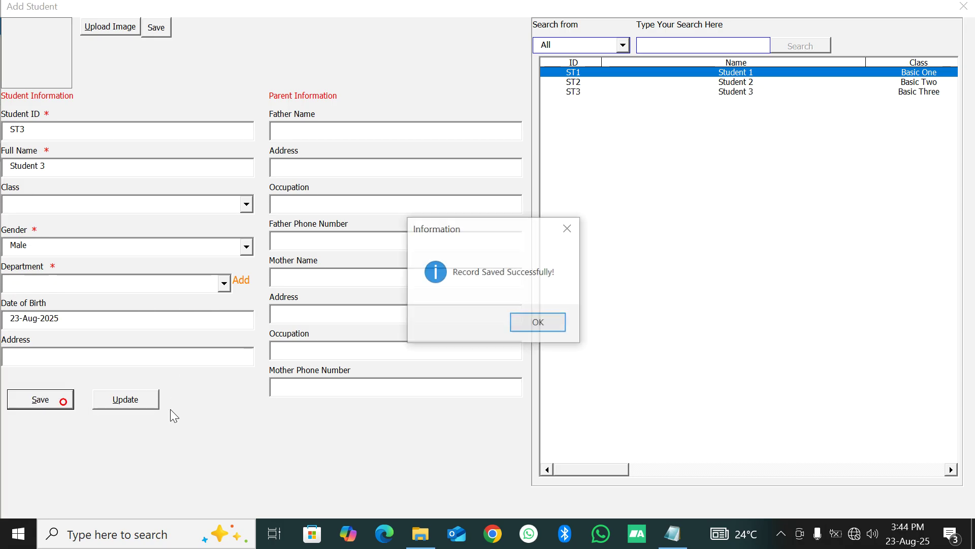
pyautogui.click(543, 320)
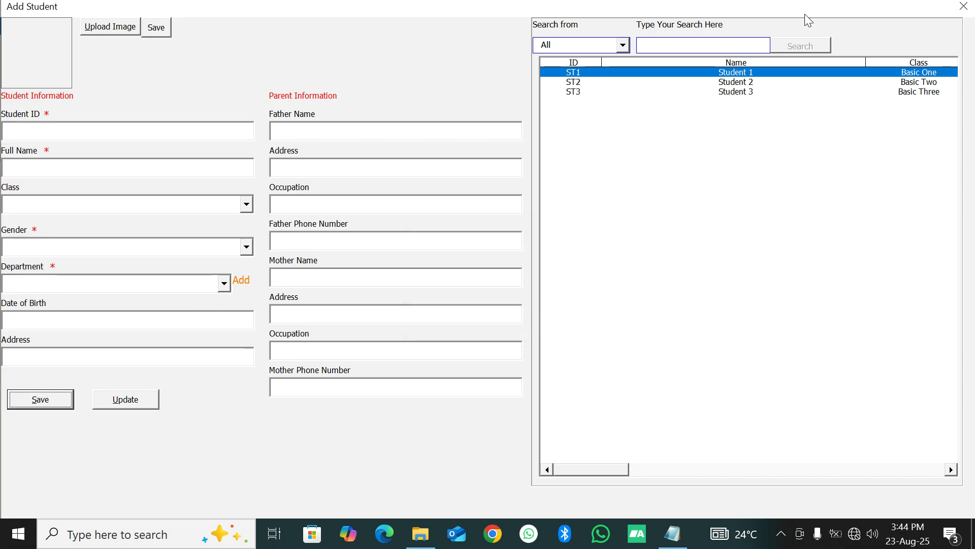
pyautogui.click(964, 7)
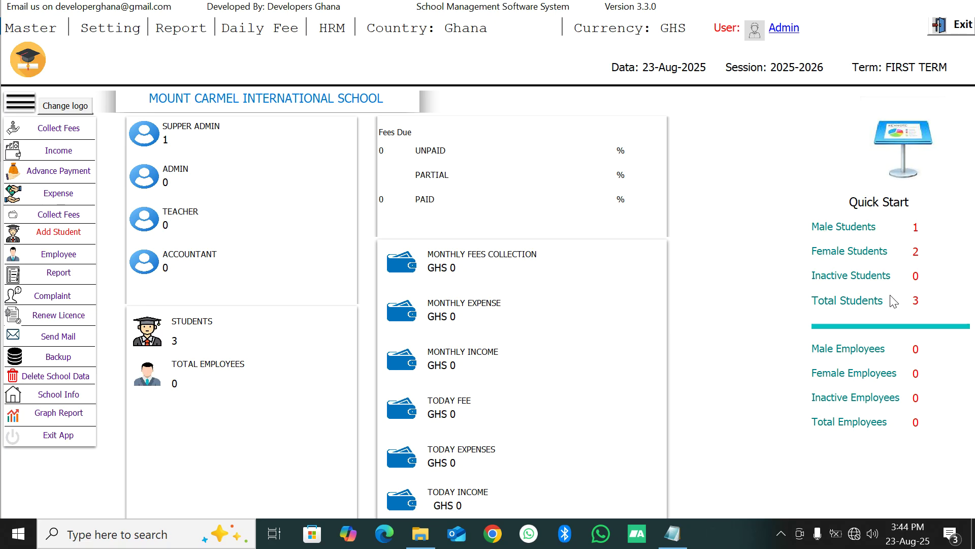
pyautogui.click(912, 300)
pyautogui.click(56, 257)
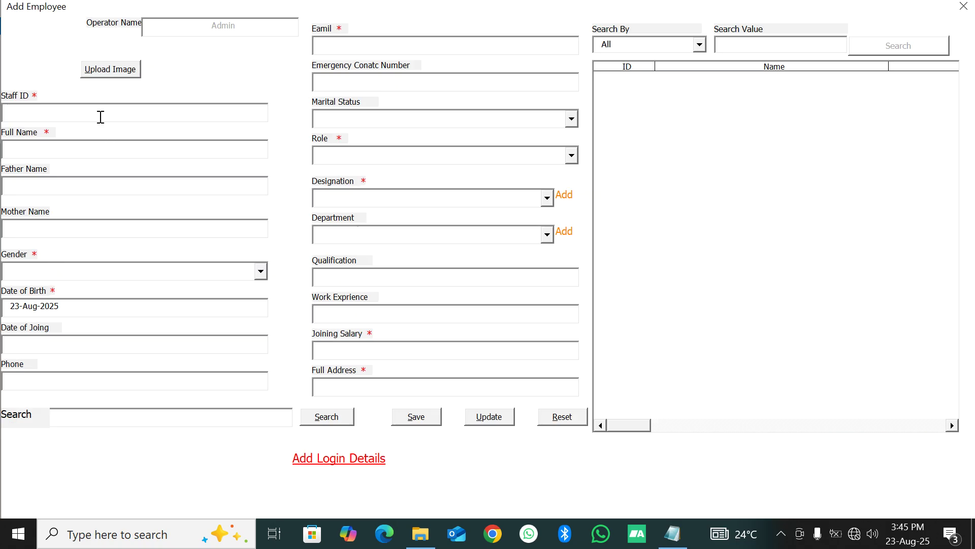
# Enter Staff ID EMP1, full name Employee 1, gender Male and the employee's e-mail.
pyautogui.write('EMP1')
pyautogui.click(262, 273)
pyautogui.click(237, 296)
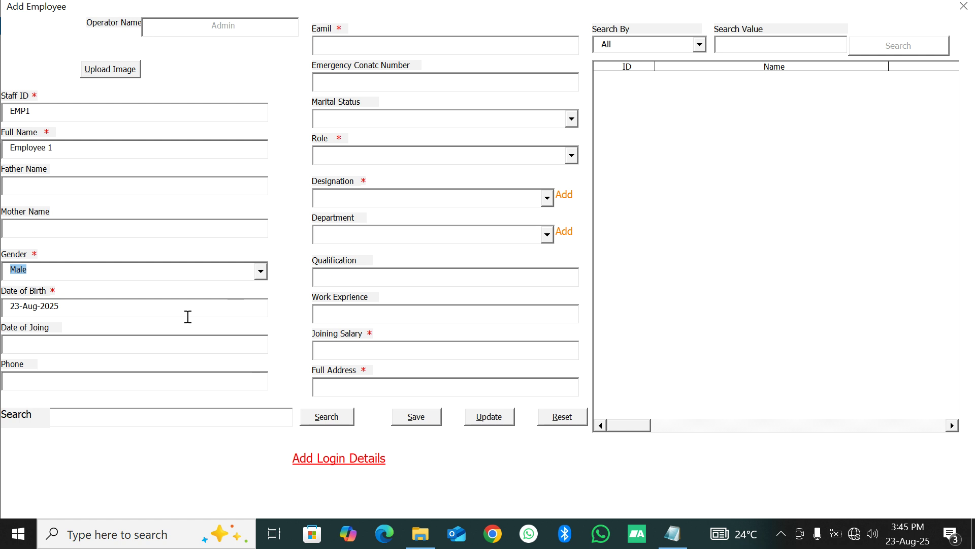
pyautogui.click(360, 46)
pyautogui.write('admin@.mail.com')
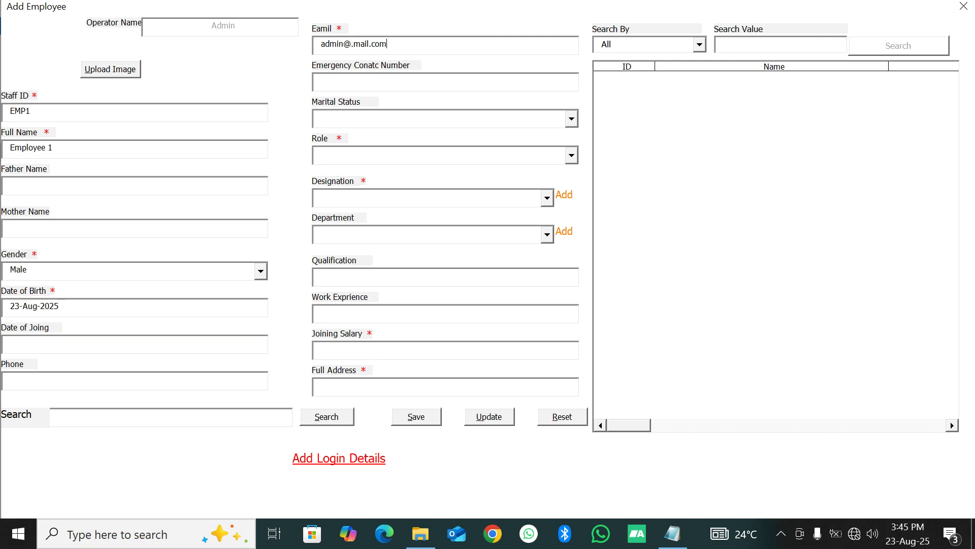
# Set role Teacher, designation Basic One, salary 9000 and address tema, then save the employee.
pyautogui.click(572, 156)
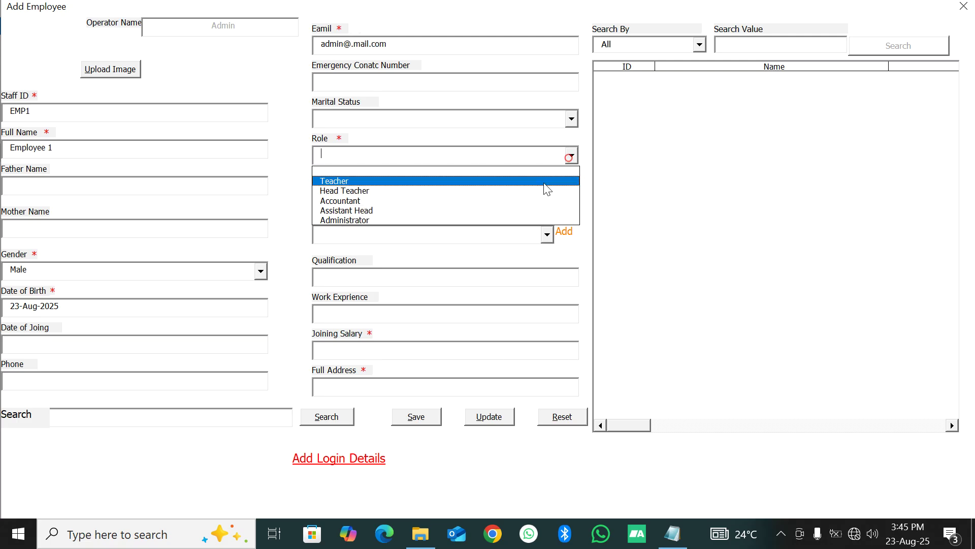
pyautogui.click(546, 181)
pyautogui.click(548, 197)
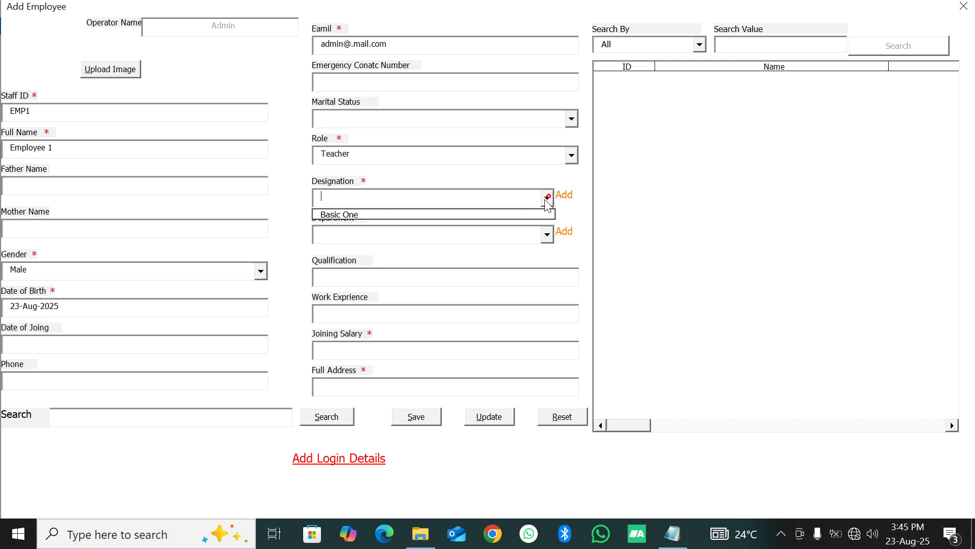
pyautogui.click(527, 215)
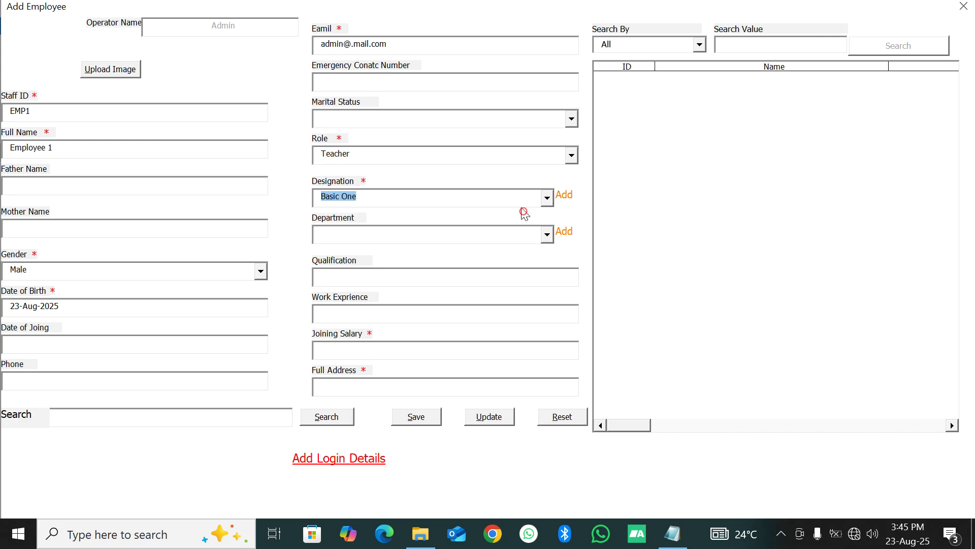
pyautogui.click(410, 357)
pyautogui.write('9000')
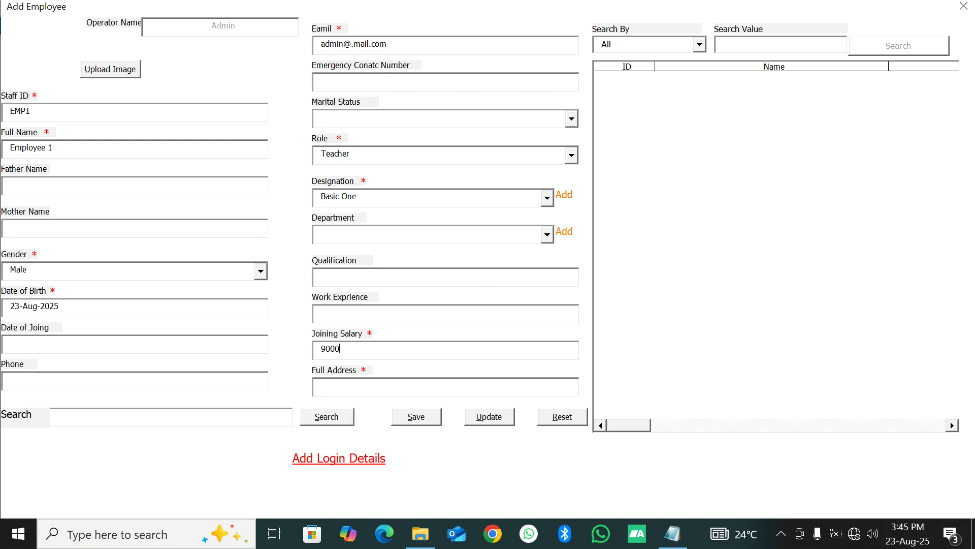
pyautogui.click(395, 392)
pyautogui.write('tema')
pyautogui.click(416, 423)
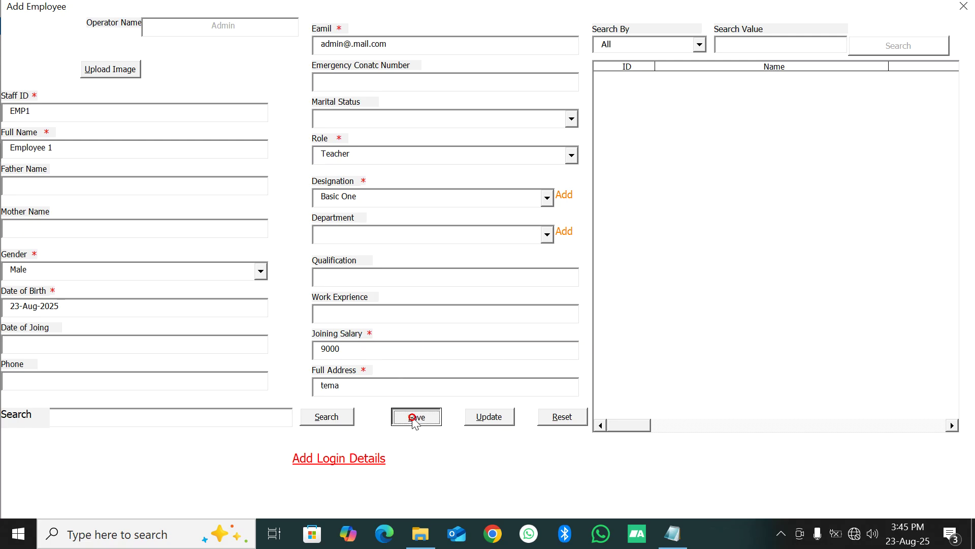
pyautogui.click(523, 327)
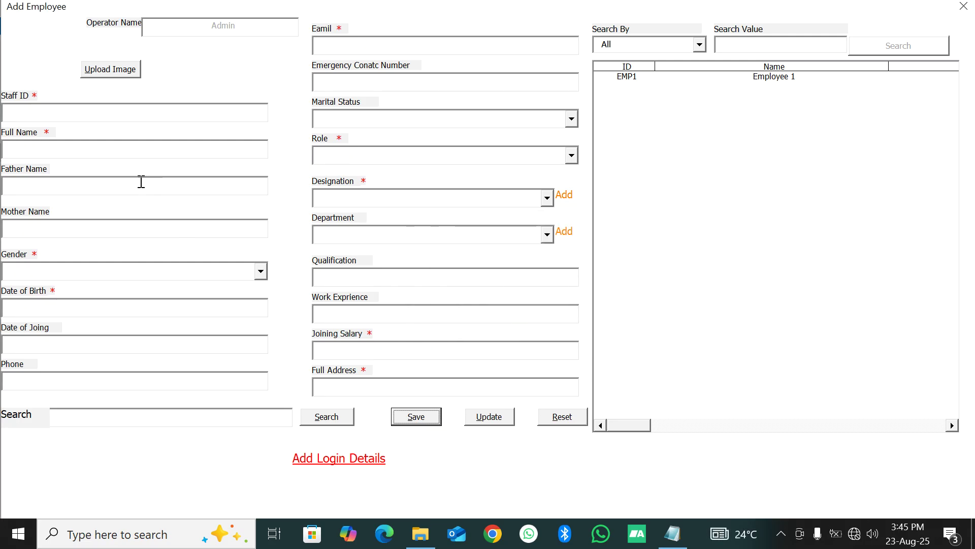
# Enter staff ID EMP2 and name, set gender Female, birth date 5 August 2025, and e-mail.
pyautogui.click(80, 113)
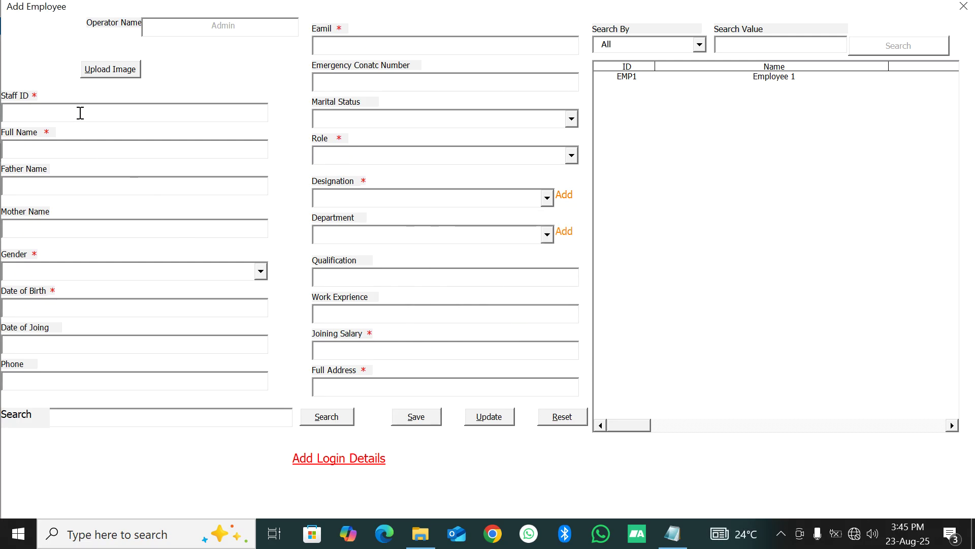
pyautogui.write('EMP')
pyautogui.write('2')
pyautogui.write('E')
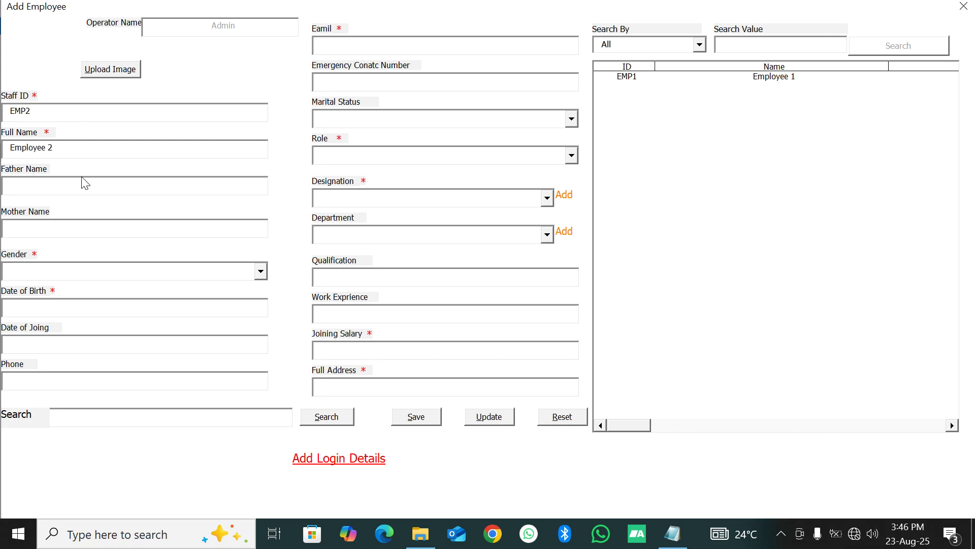
pyautogui.click(261, 271)
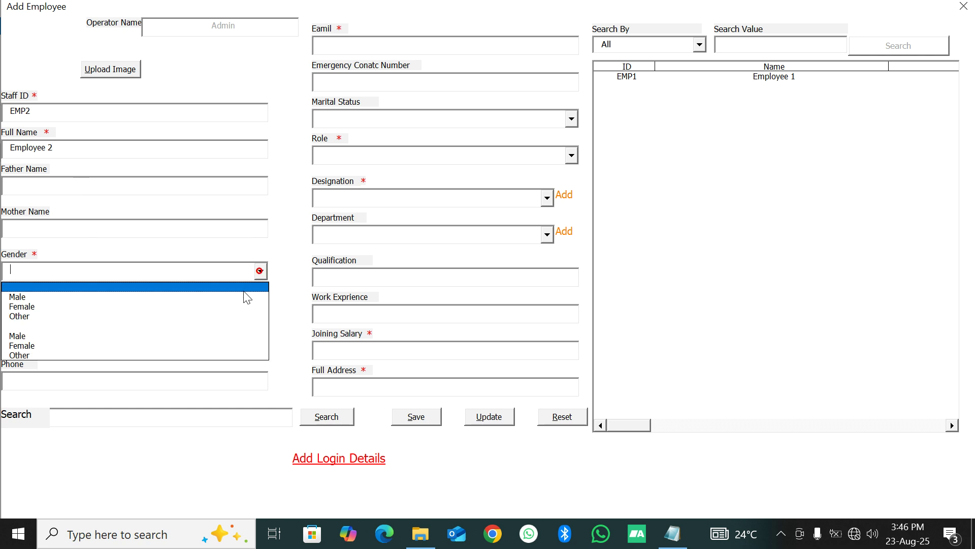
pyautogui.click(237, 305)
pyautogui.click(224, 309)
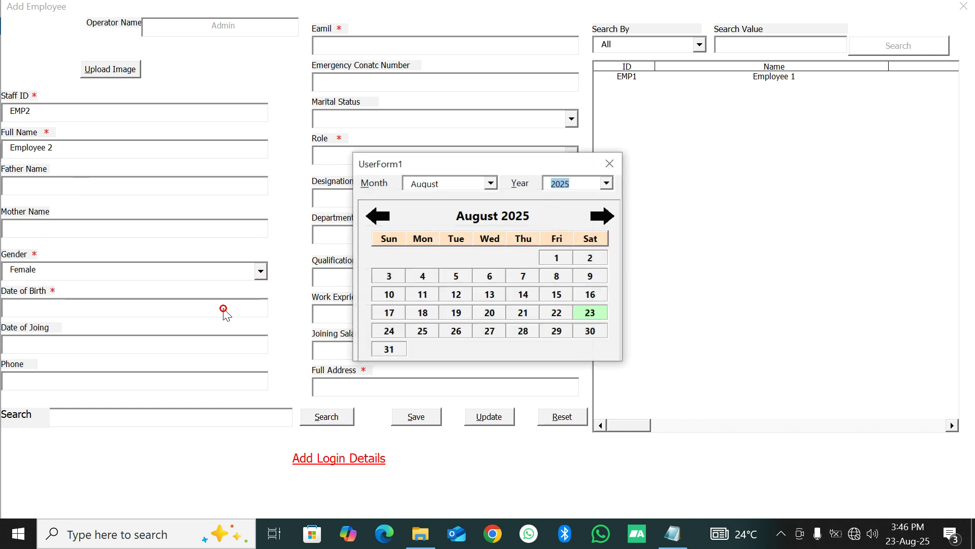
pyautogui.click(462, 278)
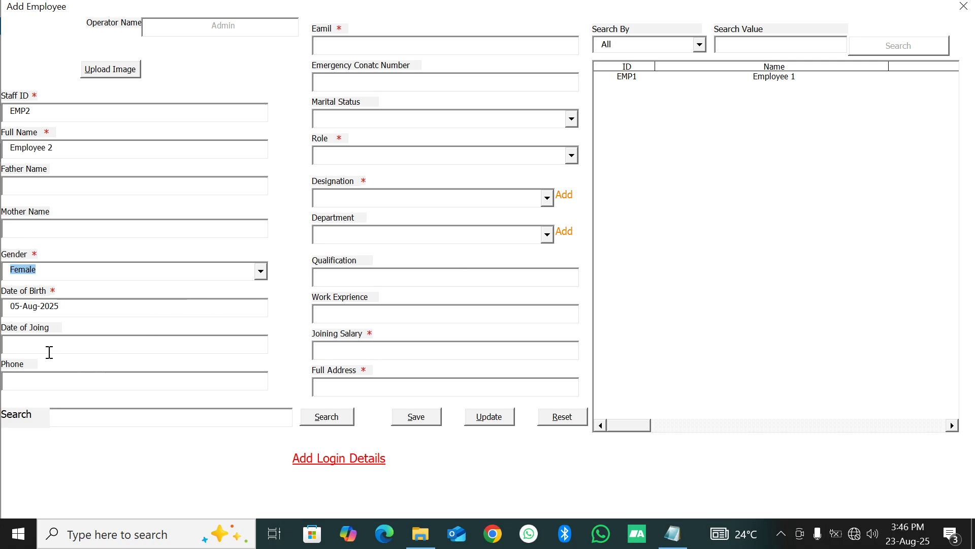
pyautogui.click(456, 43)
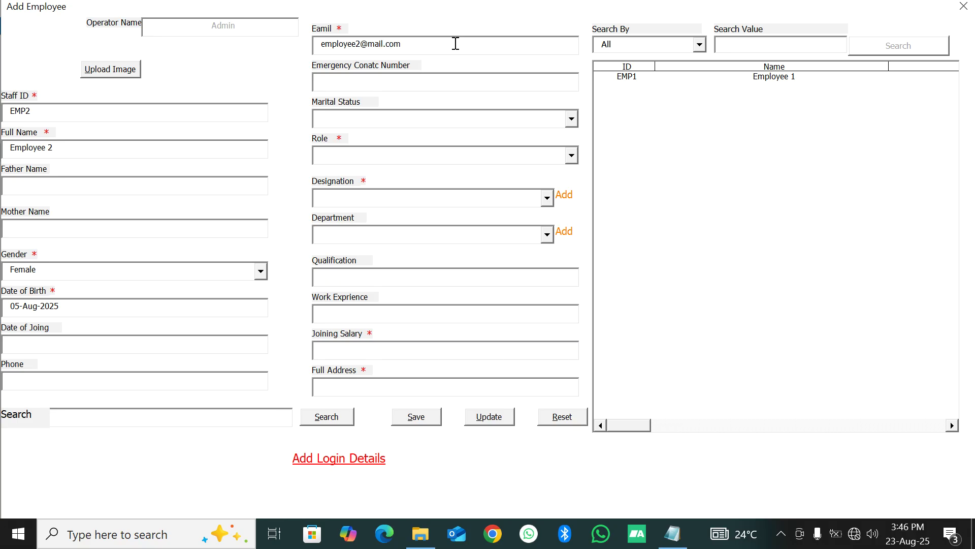
# Set role Teacher, designation Basic One, salary 8000, and the Accra address.
pyautogui.click(571, 155)
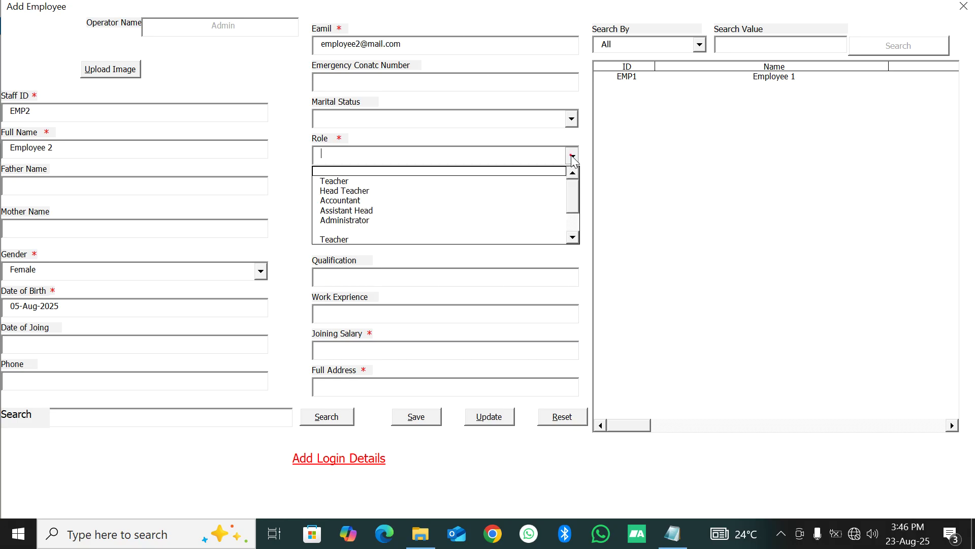
pyautogui.click(507, 181)
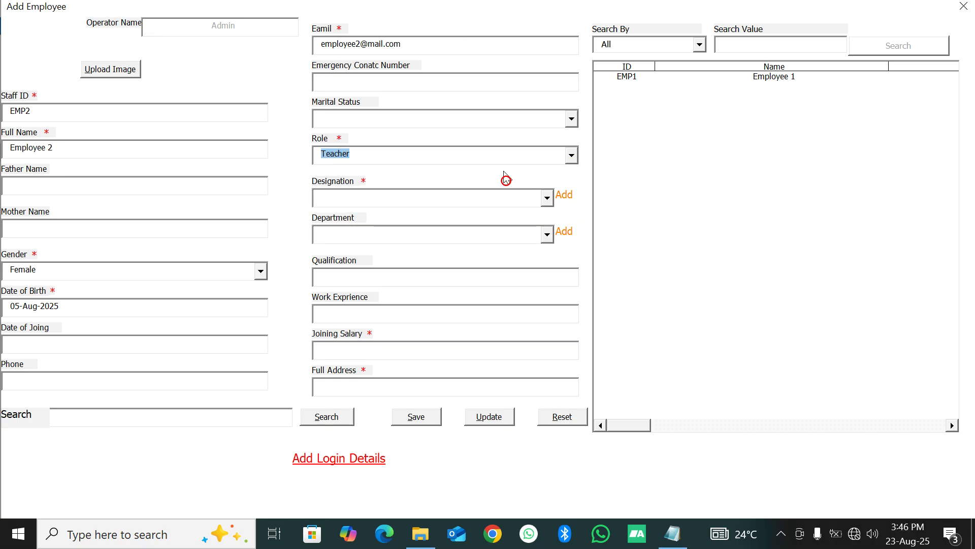
pyautogui.click(546, 199)
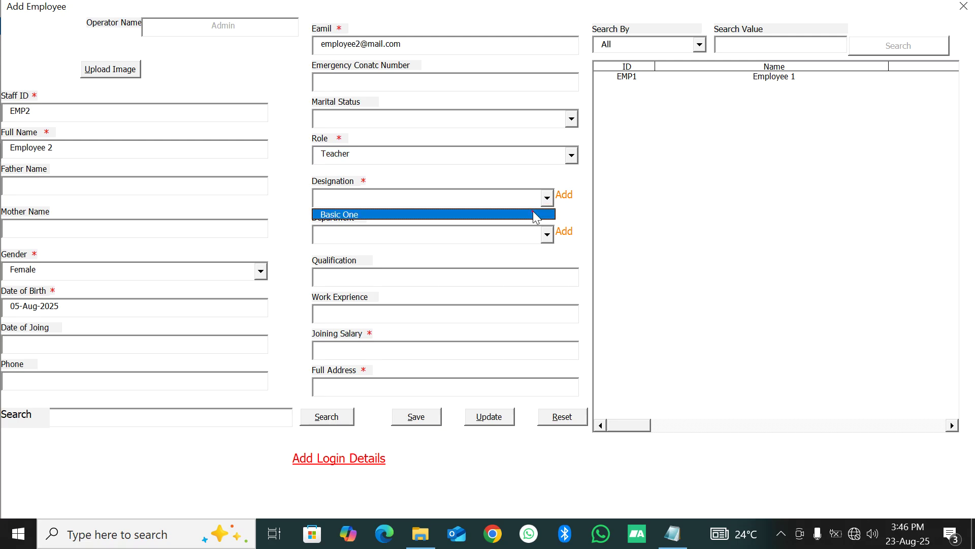
pyautogui.click(536, 216)
pyautogui.click(377, 351)
pyautogui.write('8000')
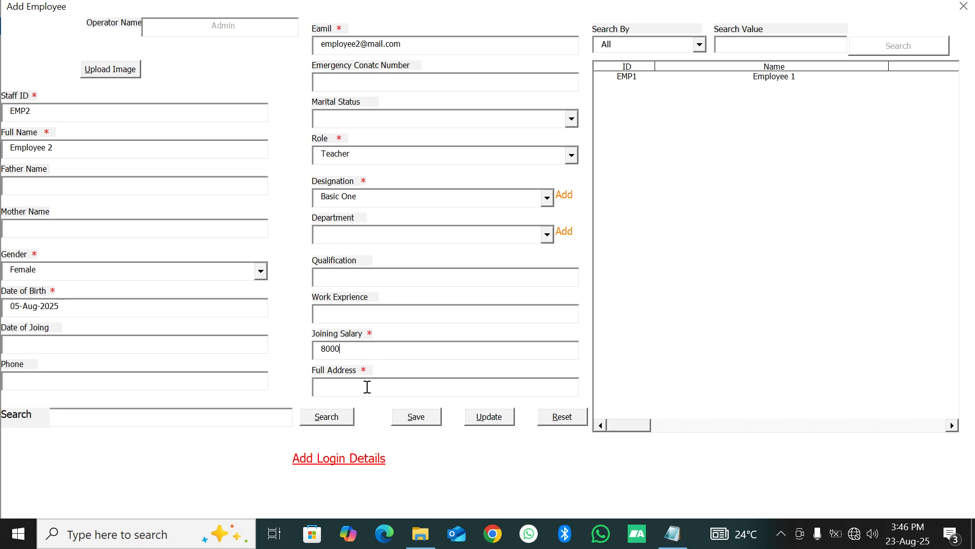
pyautogui.write('tmae')
pyautogui.press('BackSpace')
pyautogui.press('BackSpace')
pyautogui.press('BackSpace')
# Save the EMP2 record, confirm it, and close the form to see the dashboard.
pyautogui.click(418, 416)
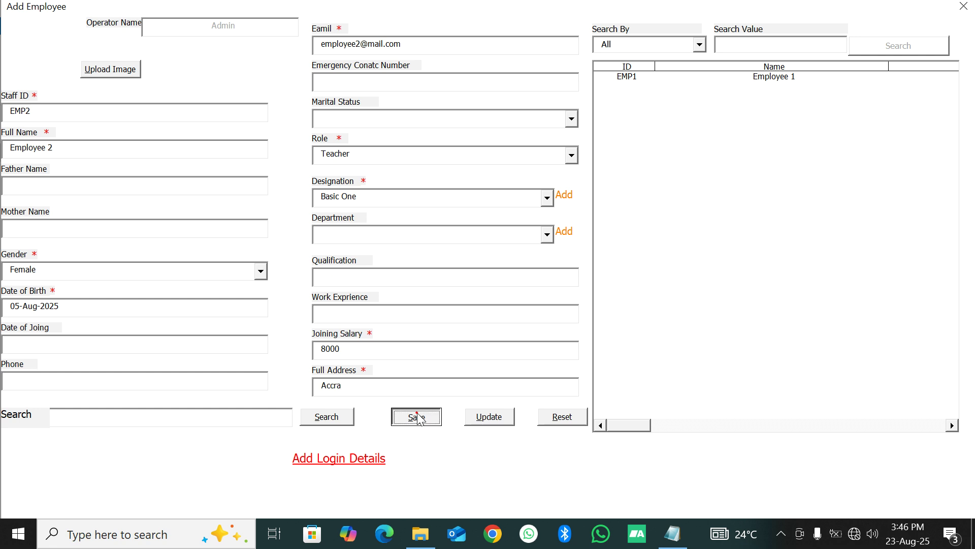
pyautogui.click(553, 323)
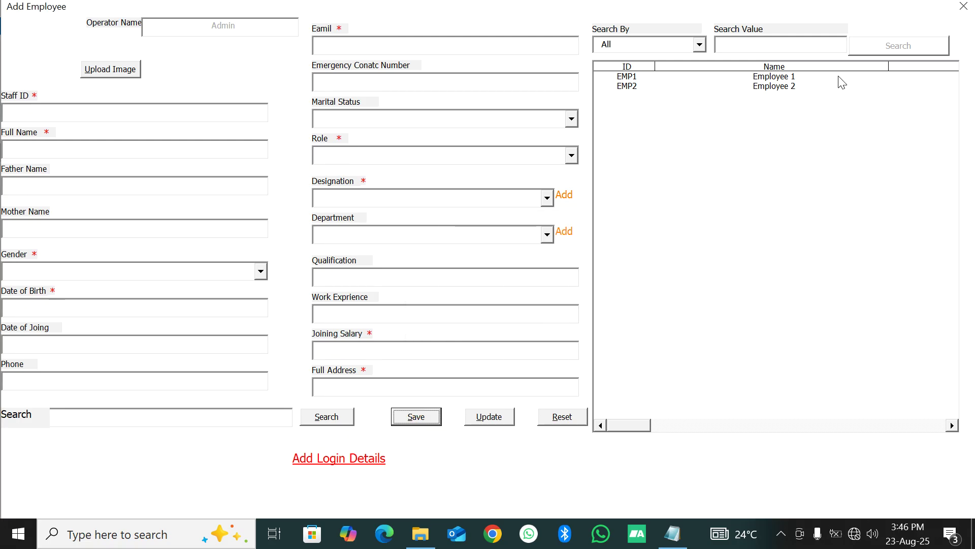
pyautogui.click(965, 8)
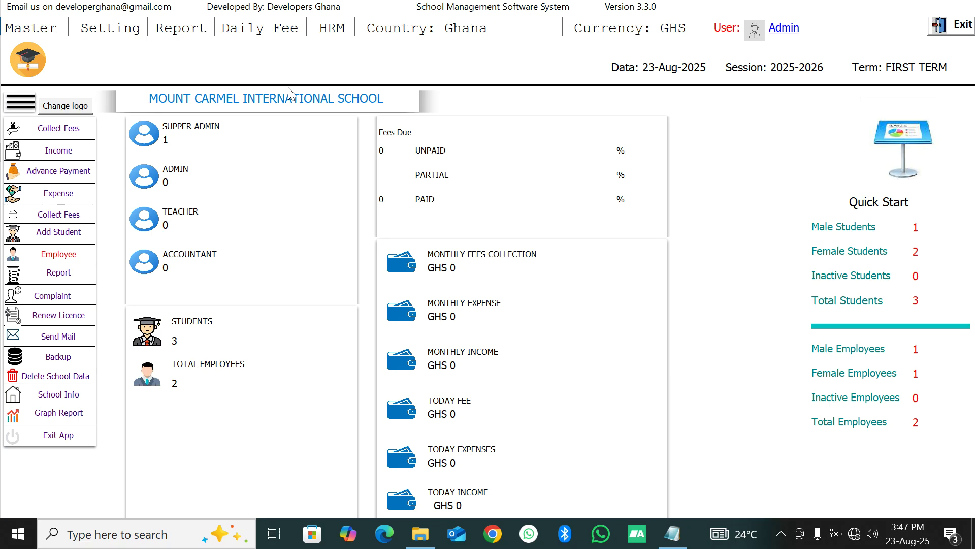
# Load the Admin user's current permissions in the Role Permission editor.
pyautogui.rightClick(64, 126)
pyautogui.click(67, 126)
pyautogui.click(65, 125)
pyautogui.click(18, 30)
pyautogui.click(43, 264)
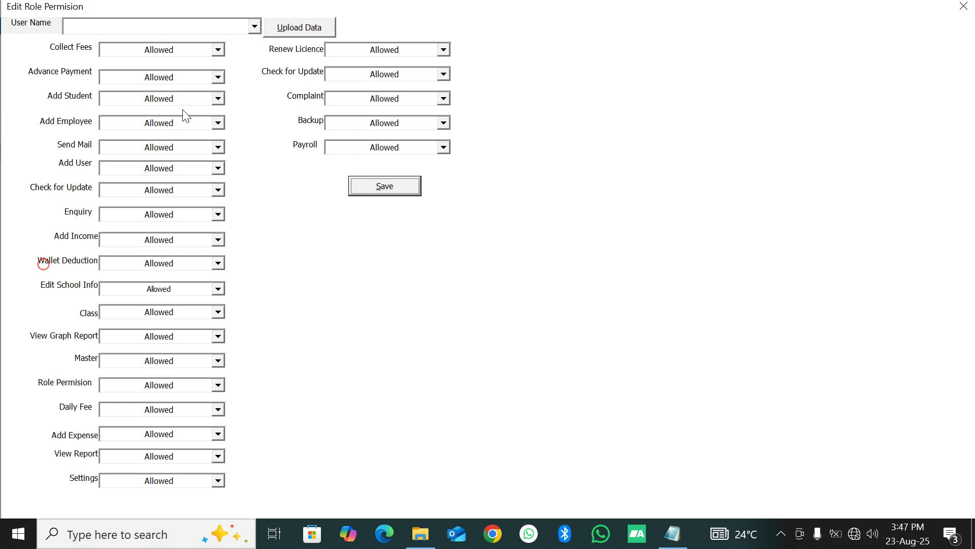
pyautogui.click(253, 26)
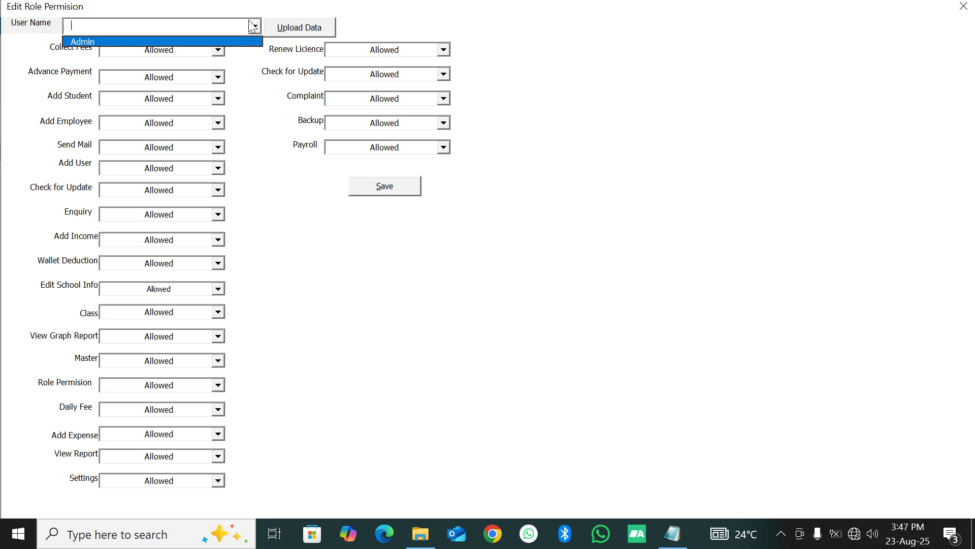
pyautogui.click(239, 41)
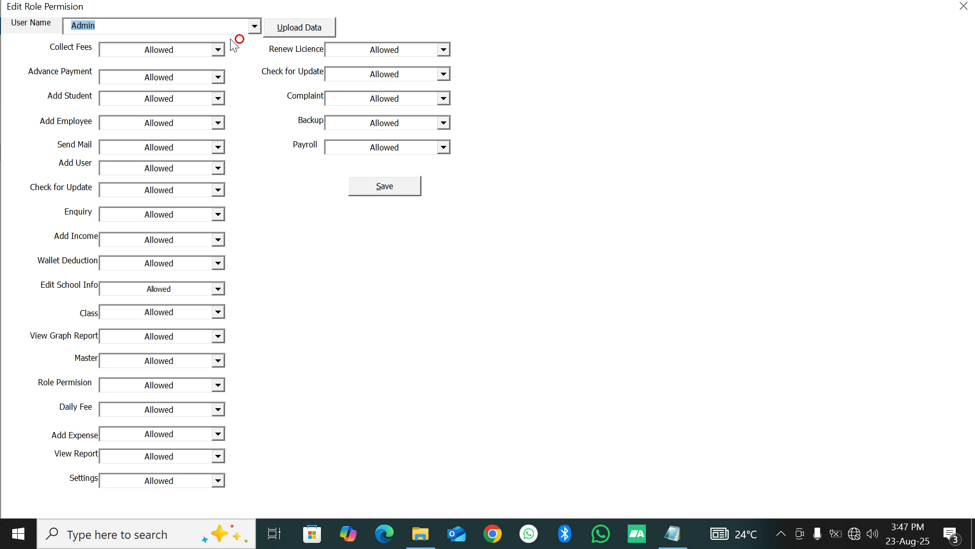
pyautogui.click(283, 29)
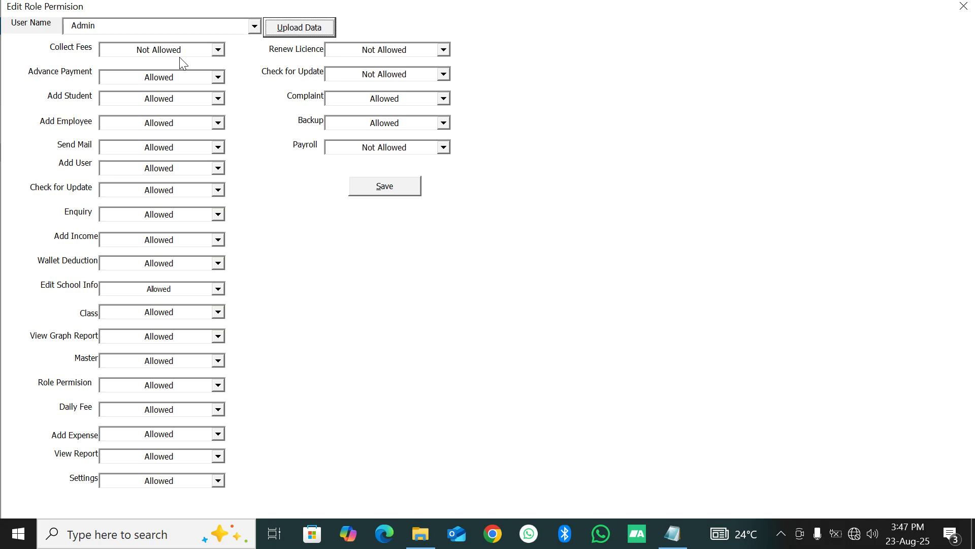
# Set Collect Fees, Renew Licence, Check for Update and Payroll to Allowed for Admin.
pyautogui.click(218, 49)
pyautogui.click(212, 63)
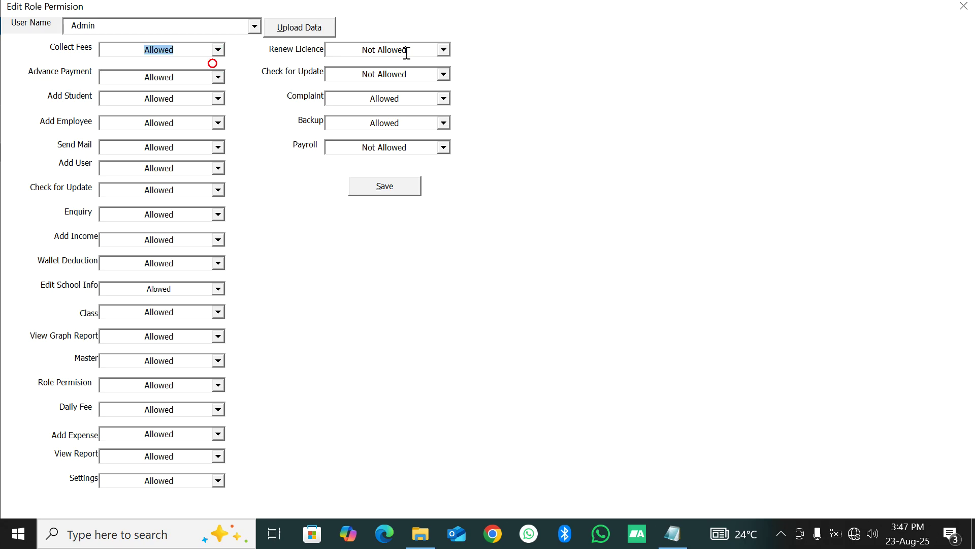
pyautogui.click(443, 49)
pyautogui.click(436, 64)
pyautogui.click(444, 74)
pyautogui.click(437, 87)
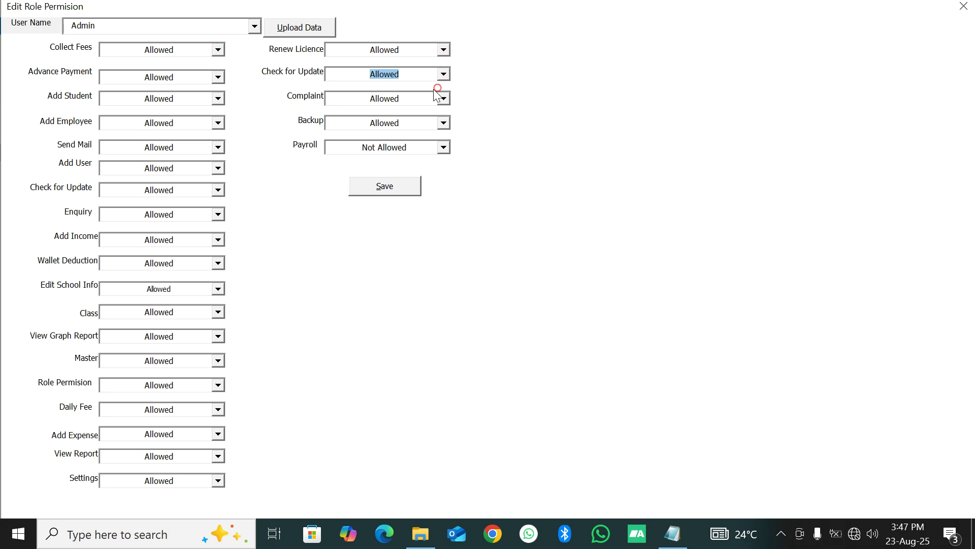
pyautogui.click(443, 147)
pyautogui.click(431, 161)
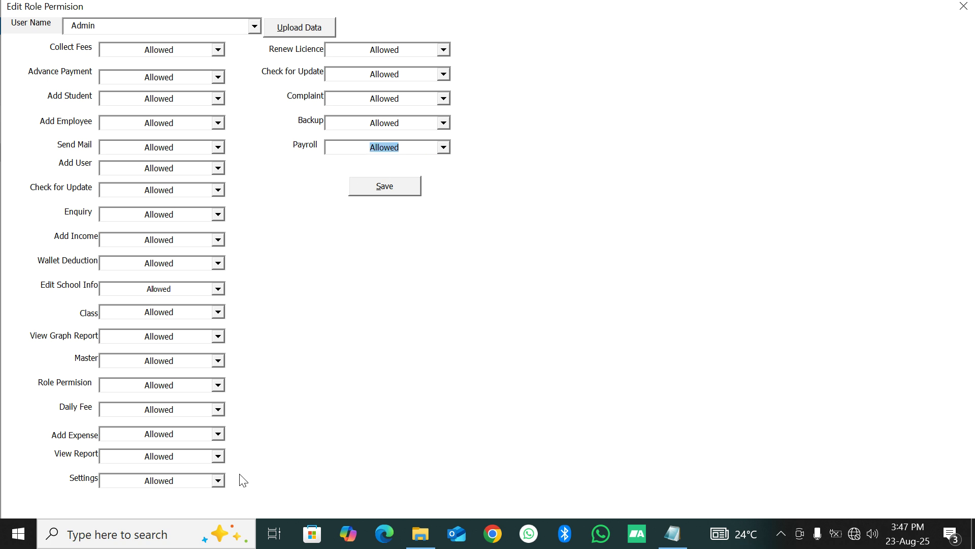
# Save the updated Admin permissions, confirm, and close the editor.
pyautogui.click(392, 197)
pyautogui.click(532, 324)
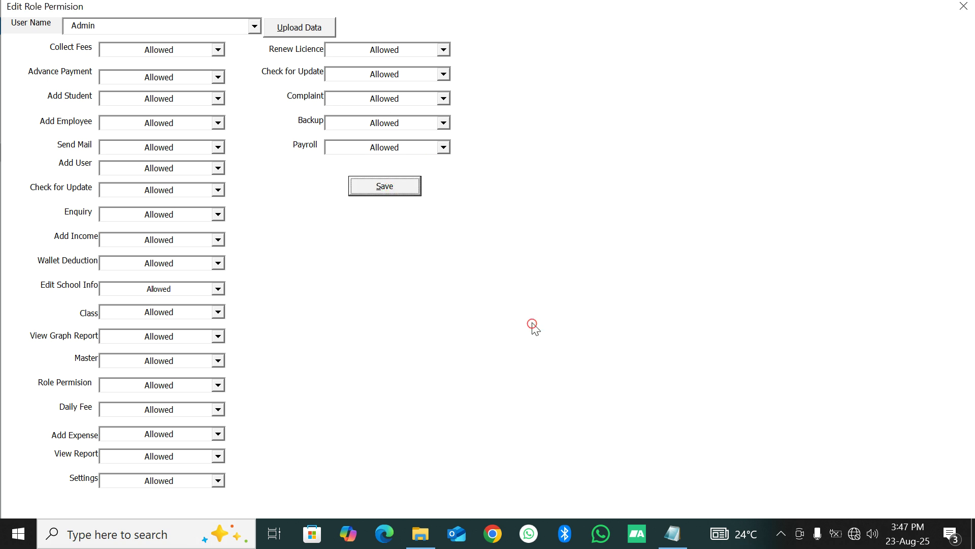
pyautogui.click(964, 6)
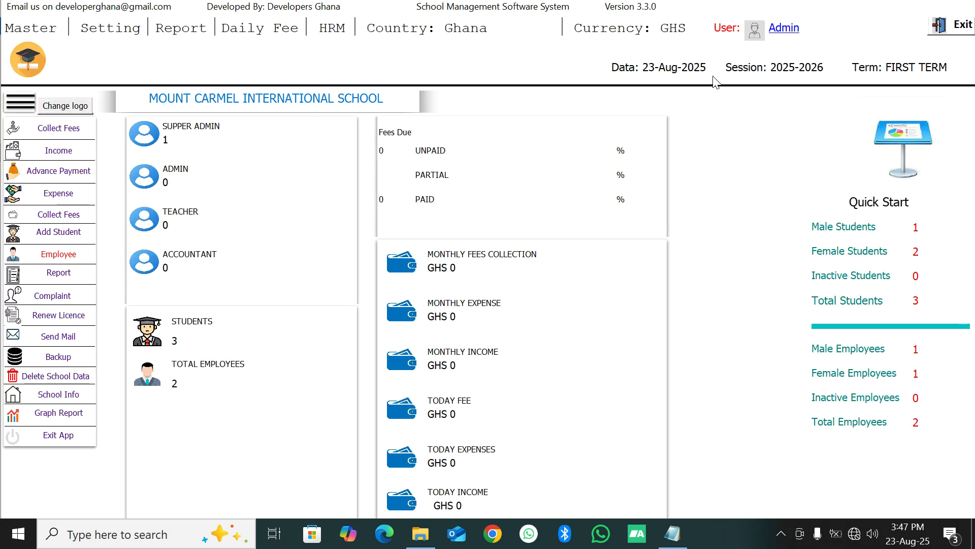
# Sign out of the school software and return to the login panel.
pyautogui.click(785, 29)
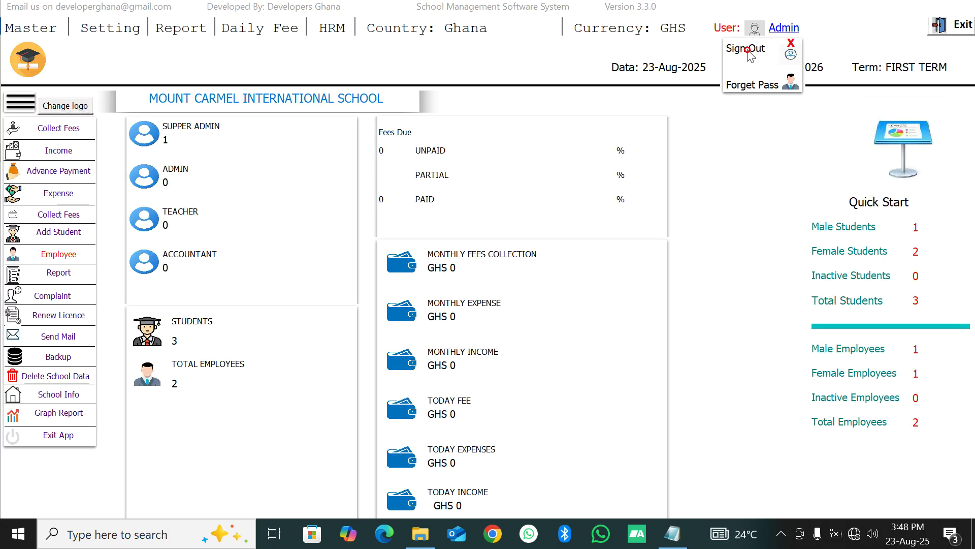
pyautogui.click(749, 53)
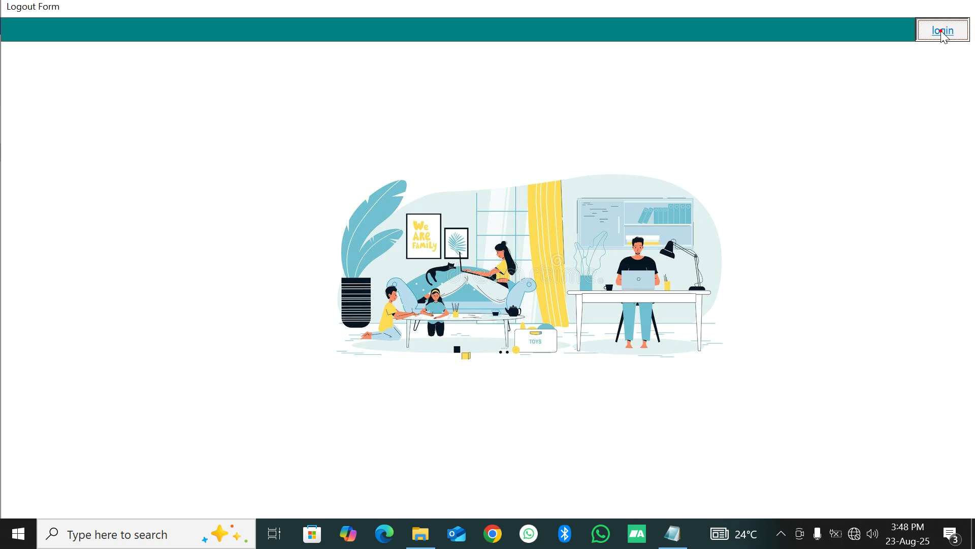
pyautogui.click(942, 30)
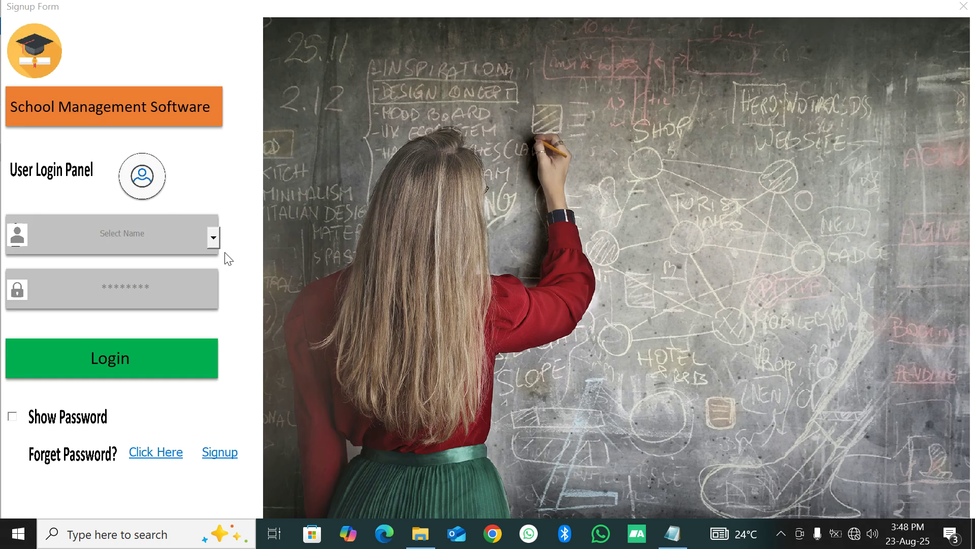
# Log back in as Admin with the account password.
pyautogui.click(214, 238)
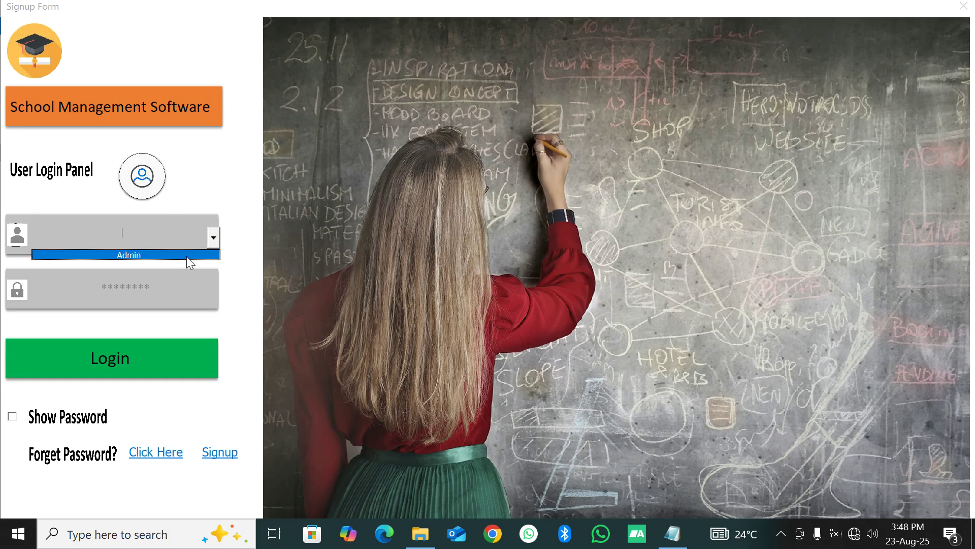
pyautogui.click(187, 255)
pyautogui.click(176, 280)
pyautogui.write('admi')
pyautogui.click(154, 352)
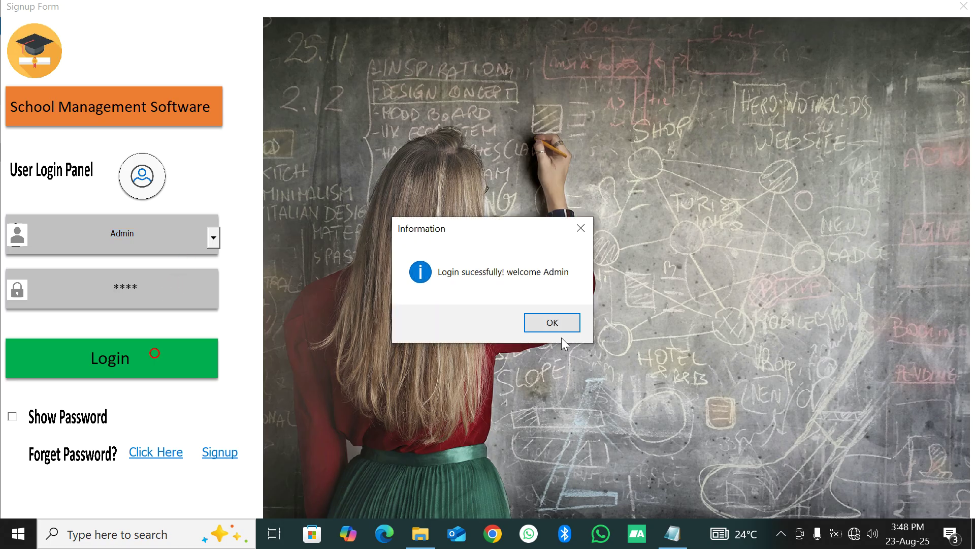
pyautogui.click(536, 324)
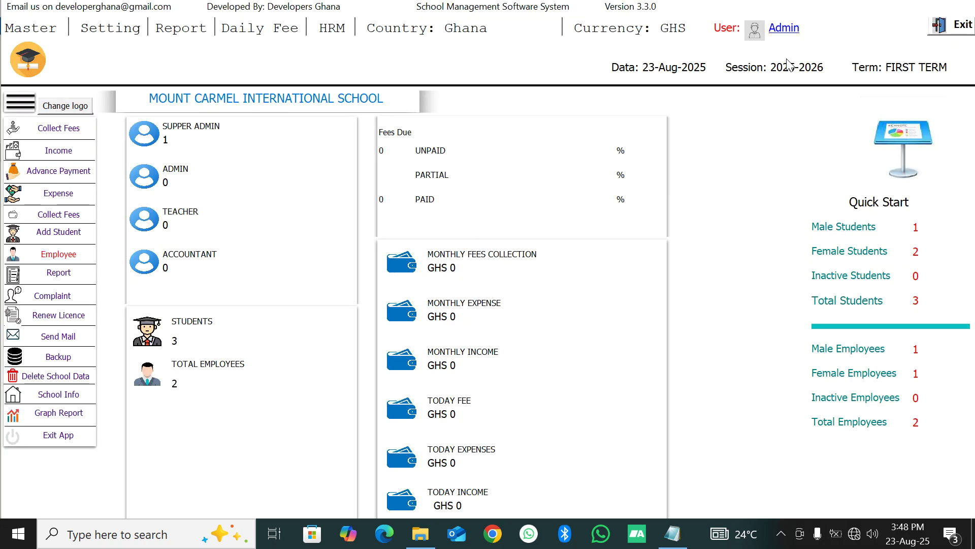
# Open the fee assignment window from Collect Fees and browse the three students.
pyautogui.click(57, 131)
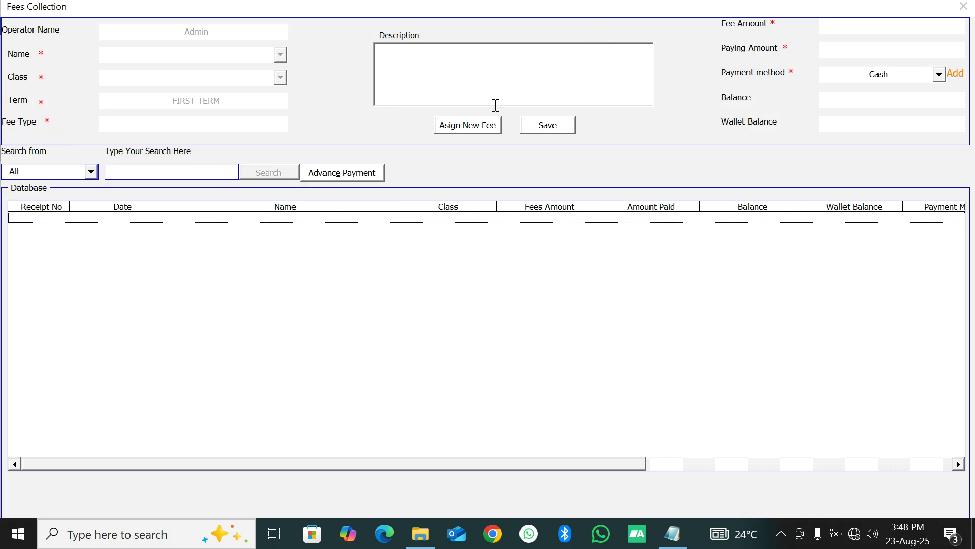
pyautogui.click(436, 218)
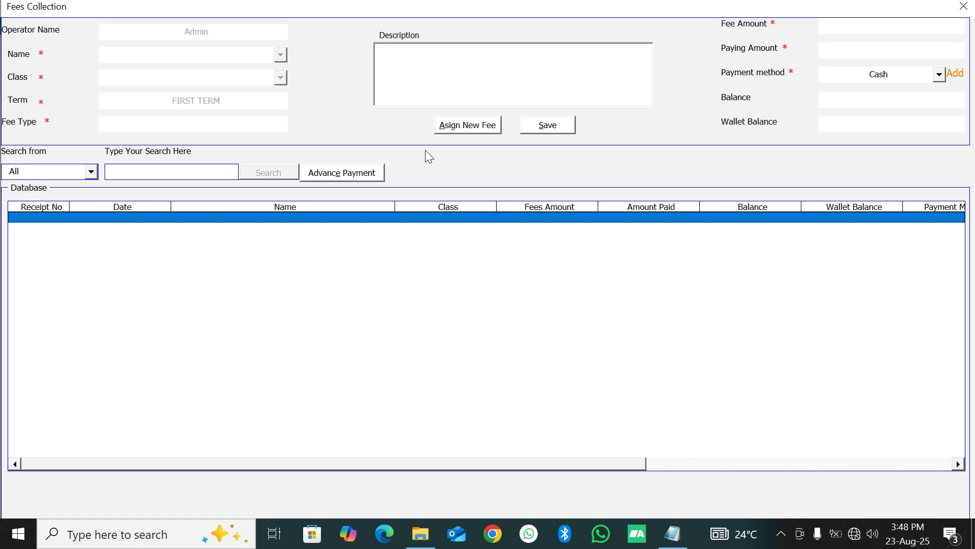
pyautogui.click(485, 131)
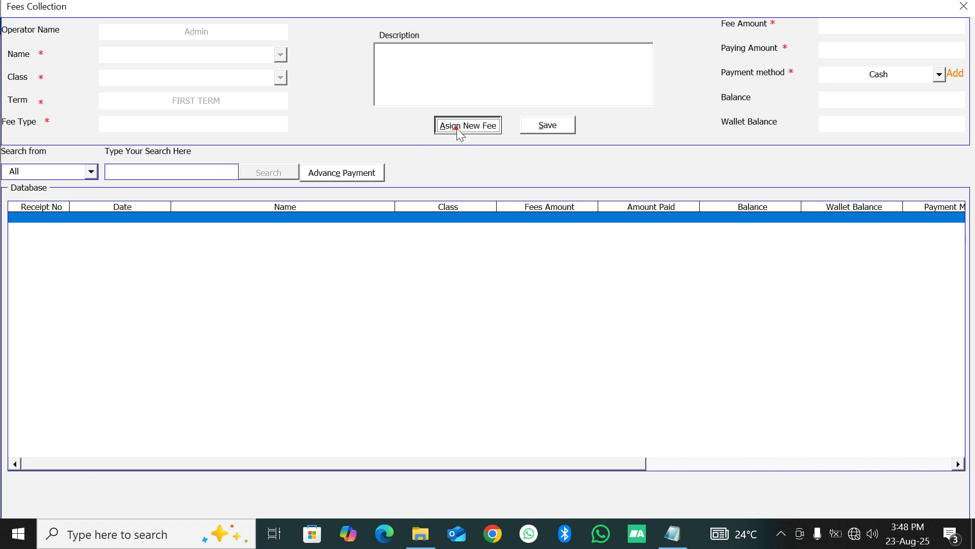
pyautogui.click(276, 137)
pyautogui.click(276, 147)
pyautogui.click(277, 157)
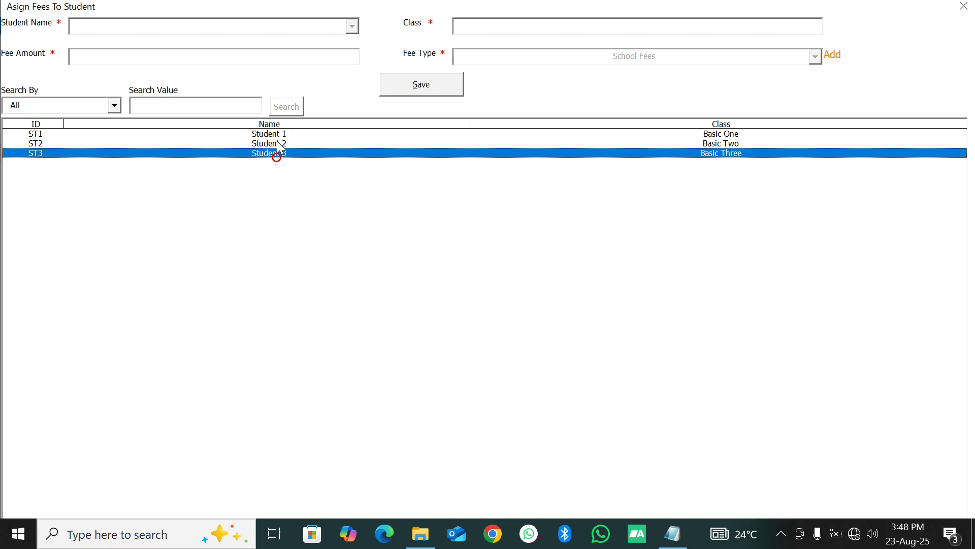
# Save School Fees for Student 1 (450), Student 2 (500) and Student 3 (550), then close the window.
pyautogui.click(274, 134)
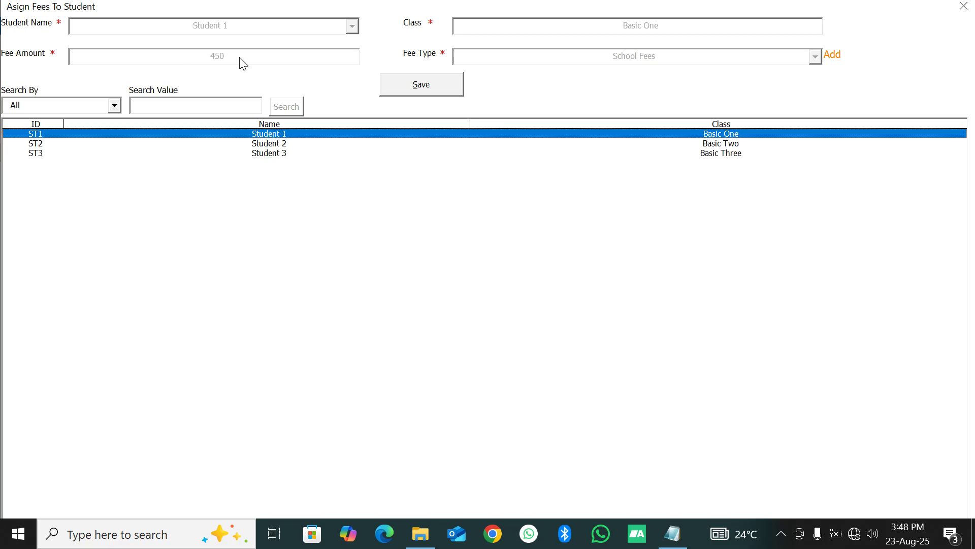
pyautogui.click(406, 85)
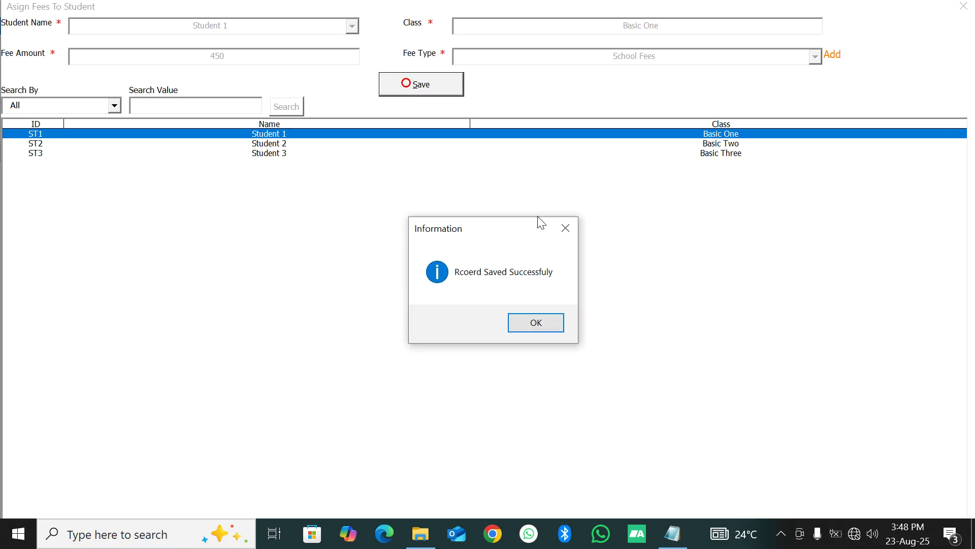
pyautogui.click(537, 323)
pyautogui.click(285, 143)
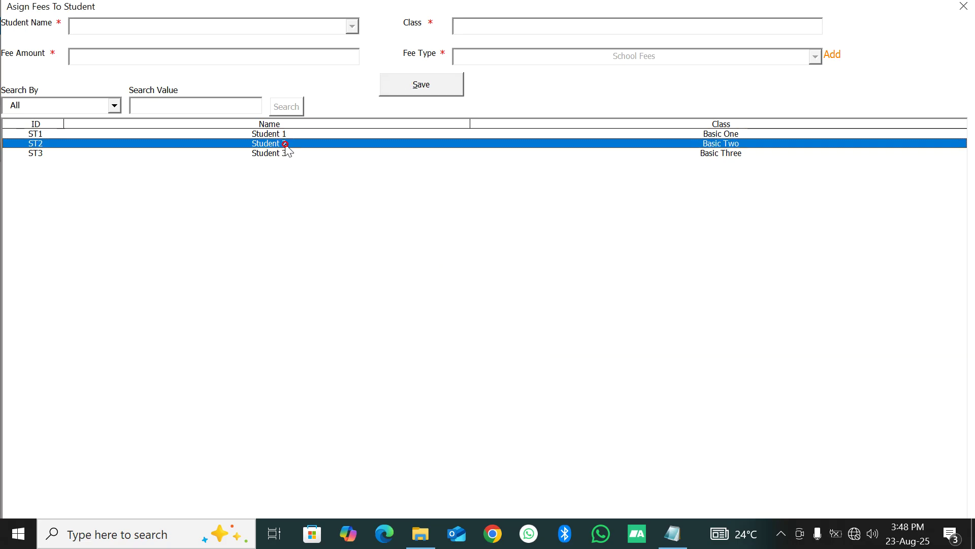
pyautogui.click(401, 78)
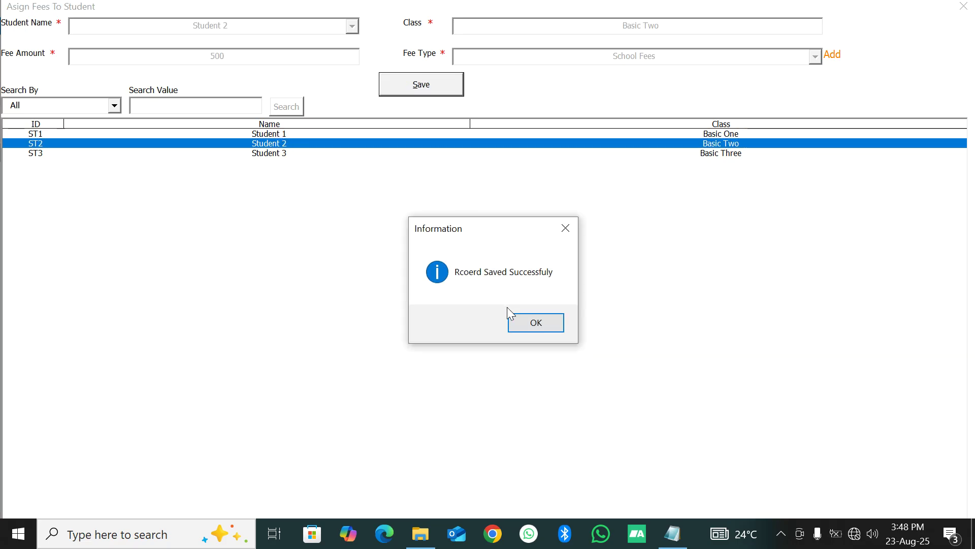
pyautogui.click(521, 324)
pyautogui.click(283, 153)
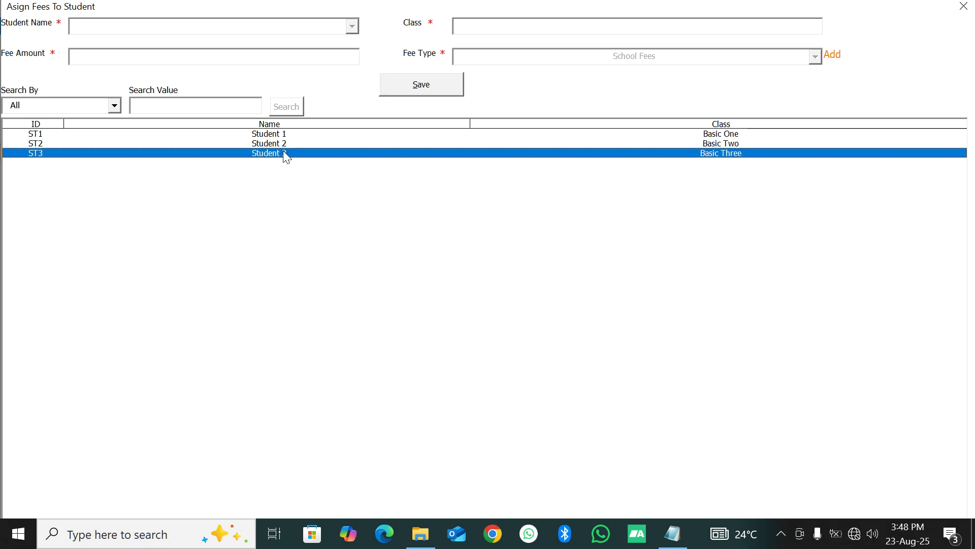
pyautogui.click(458, 83)
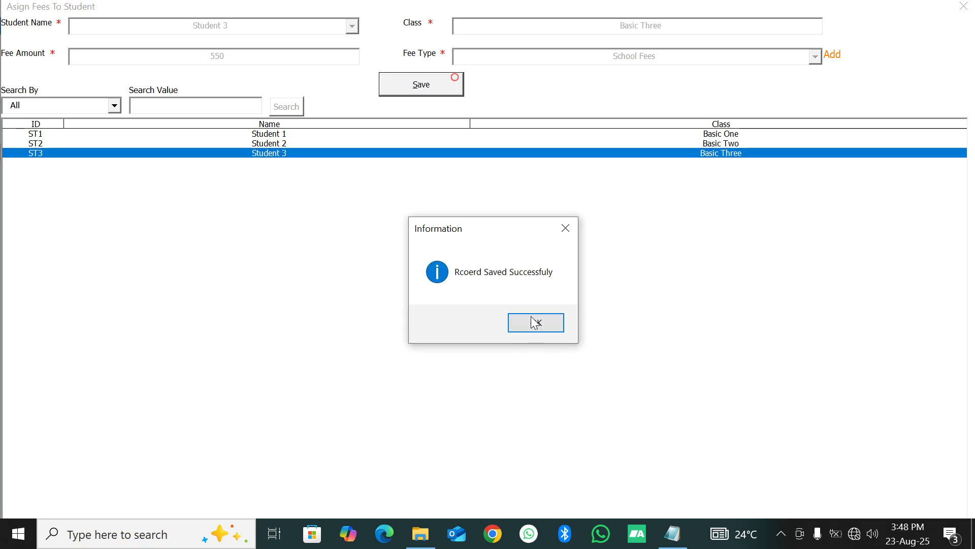
pyautogui.click(534, 323)
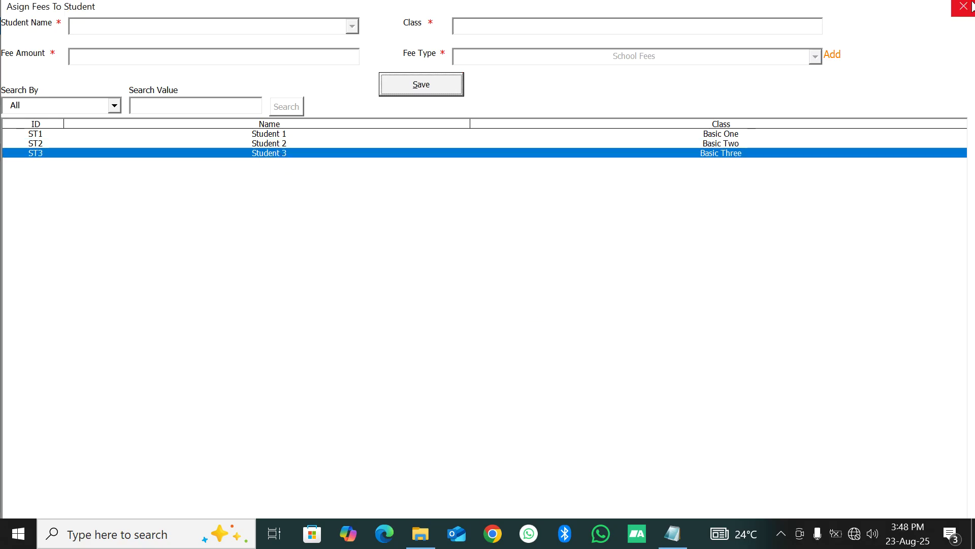
pyautogui.click(964, 7)
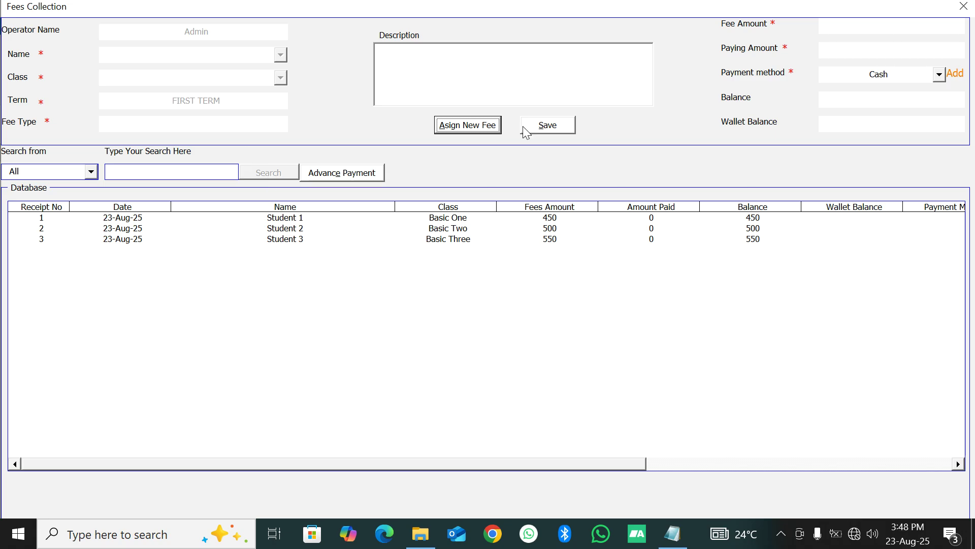
# Load Student 1's fee record with description 'Part payment for fees' and amount 300.
pyautogui.click(459, 219)
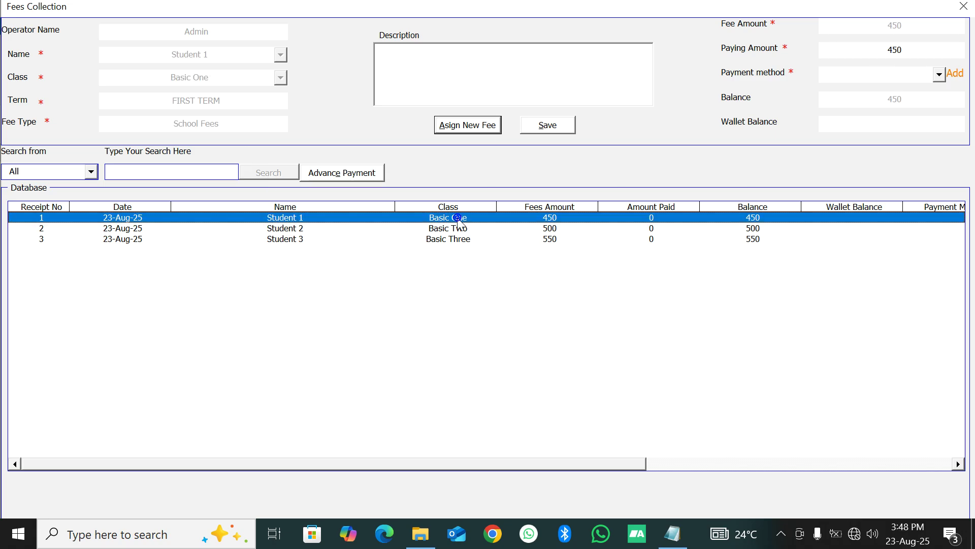
pyautogui.click(514, 78)
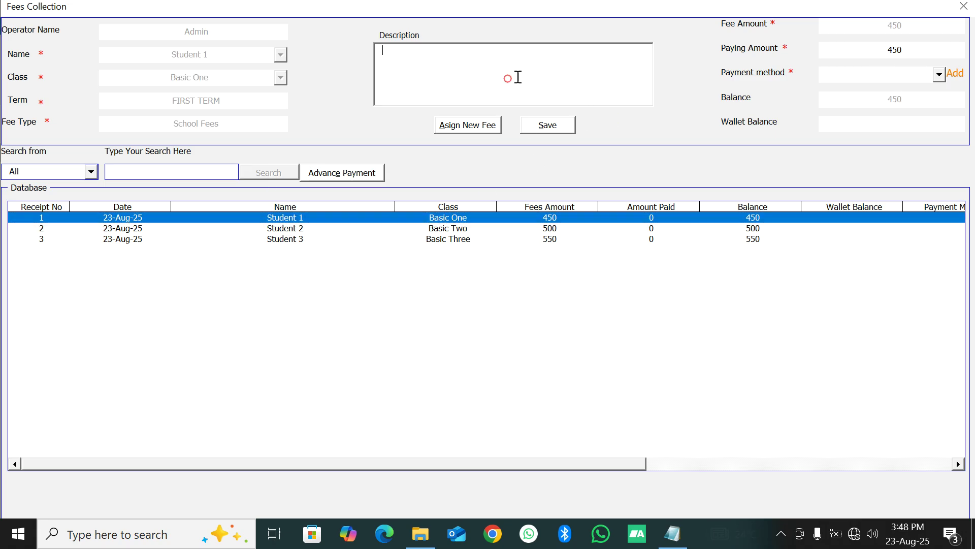
pyautogui.write('Part pay,ment')
pyautogui.press('BackSpace')
pyautogui.press('BackSpace')
pyautogui.press('BackSpace')
pyautogui.press('BackSpace')
pyautogui.write('ment for fees')
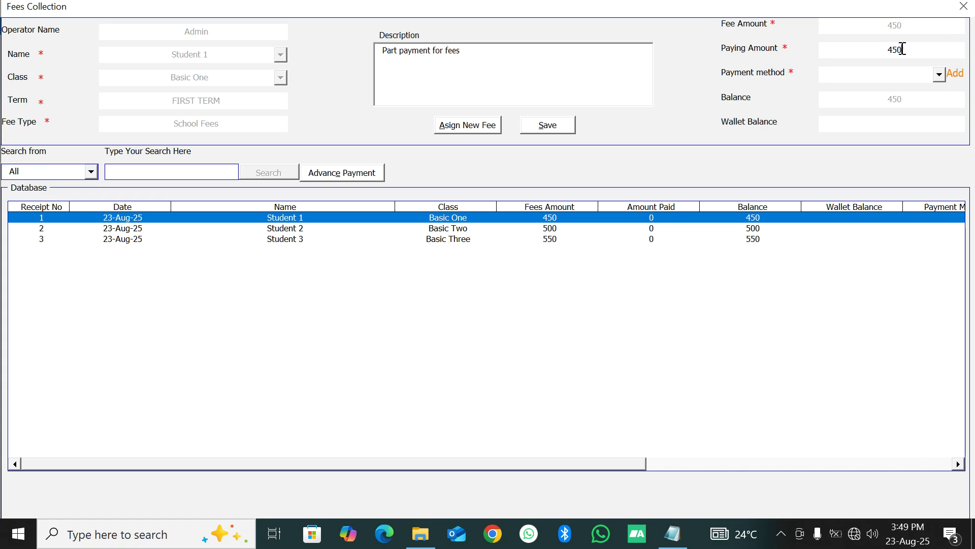
pyautogui.doubleClick(902, 49)
pyautogui.write('300')
# Set the payment method to Cash and save Student 1's part payment.
pyautogui.click(559, 127)
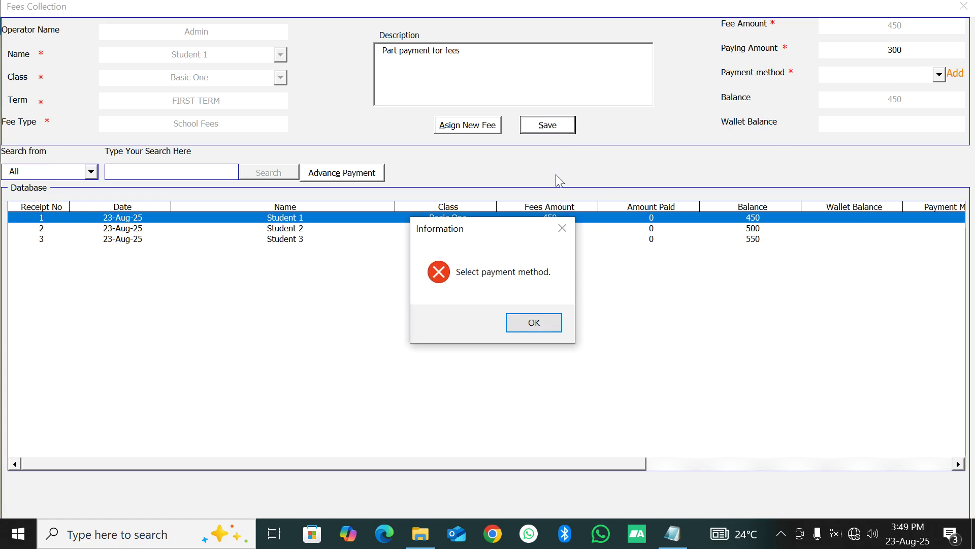
pyautogui.click(562, 227)
pyautogui.click(939, 74)
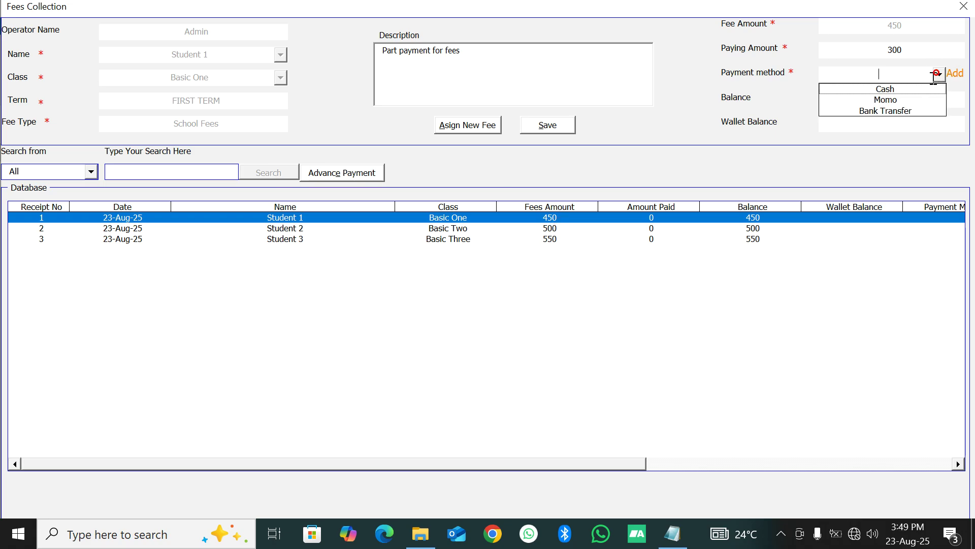
pyautogui.click(915, 88)
pyautogui.click(547, 125)
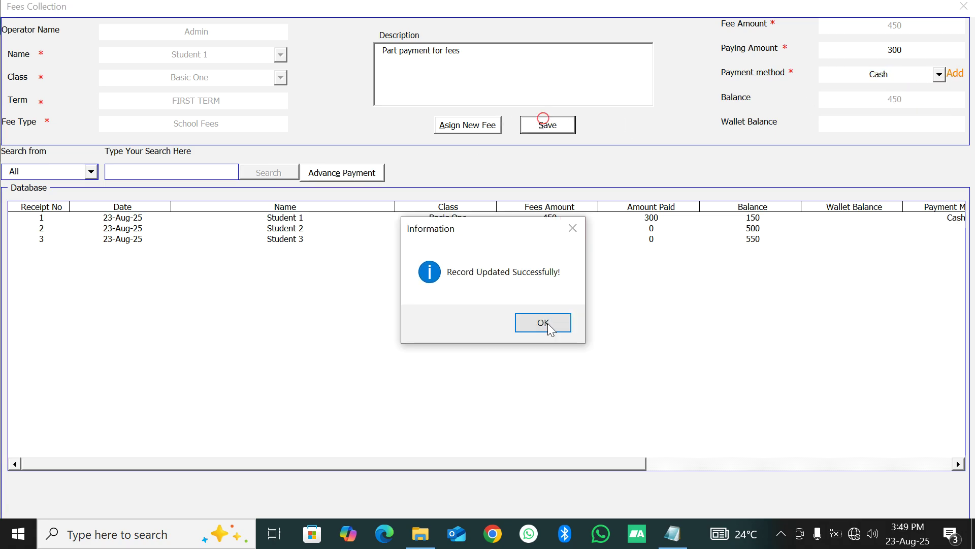
pyautogui.click(547, 323)
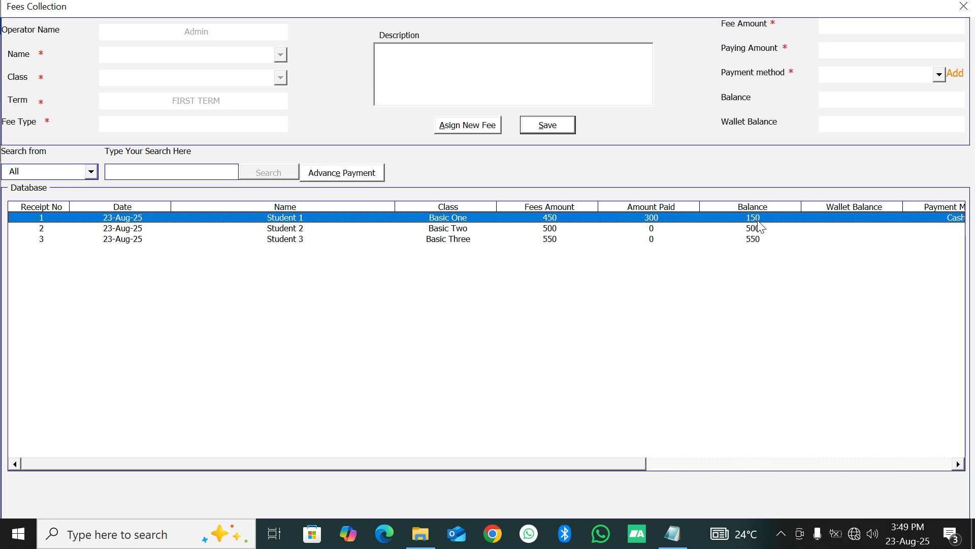
pyautogui.press('Right')
pyautogui.press('Right')
pyautogui.press('Right')
pyautogui.press('Right')
pyautogui.press('Right')
pyautogui.press('Right')
pyautogui.press('Right')
pyautogui.press('Right')
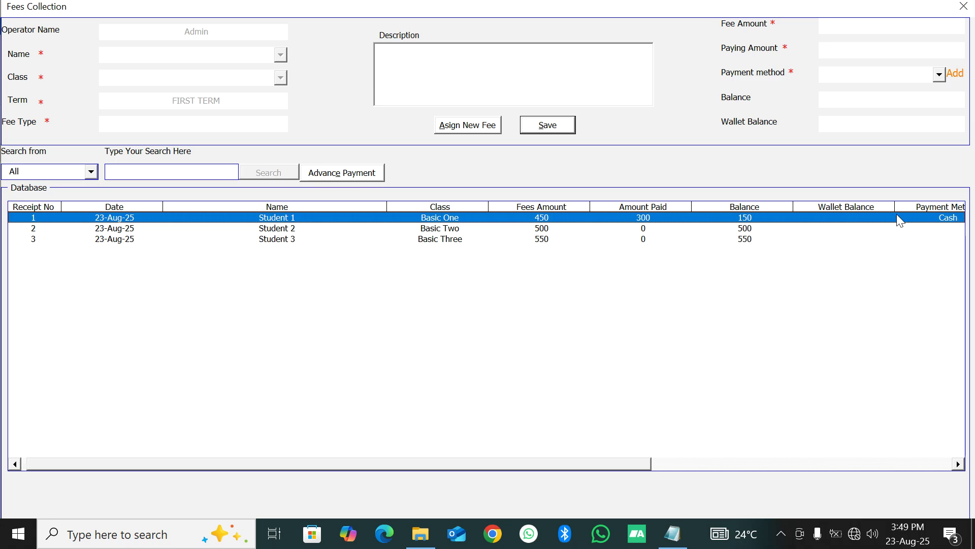
pyautogui.press('Right')
pyautogui.press('Right')
pyautogui.press('Right')
pyautogui.press('Right')
pyautogui.press('Right')
pyautogui.press('Right')
pyautogui.press('Right')
pyautogui.press('Right')
pyautogui.press('Right')
pyautogui.press('Right')
pyautogui.press('Right')
pyautogui.press('Right')
pyautogui.press('Right')
pyautogui.press('Right')
pyautogui.press('Right')
pyautogui.press('Right')
pyautogui.press('Right')
pyautogui.press('Right')
pyautogui.press('Right')
pyautogui.press('Right')
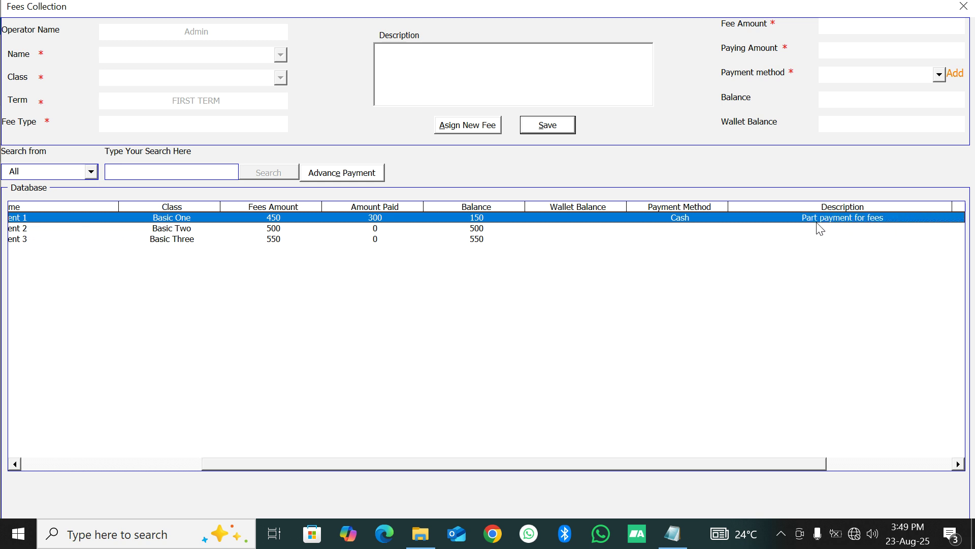
pyautogui.press('Right')
pyautogui.press('Right')
pyautogui.press('Right')
pyautogui.press('Right')
pyautogui.press('Right')
pyautogui.press('Right')
pyautogui.press('Right')
pyautogui.press('Right')
pyautogui.press('Right')
pyautogui.press('Right')
pyautogui.press('Right')
pyautogui.press('Right')
pyautogui.press('Right')
pyautogui.press('Right')
pyautogui.press('Right')
pyautogui.press('Right')
pyautogui.press('Right')
pyautogui.press('Right')
pyautogui.press('Right')
pyautogui.press('Right')
pyautogui.press('Right')
pyautogui.press('Right')
pyautogui.press('Right')
pyautogui.press('Right')
pyautogui.press('Right')
pyautogui.press('Right')
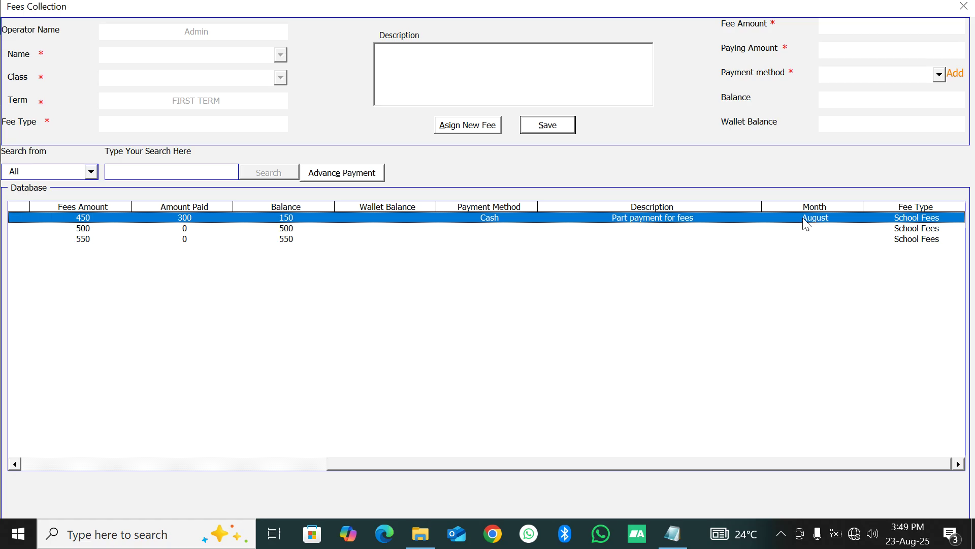
pyautogui.press('Home')
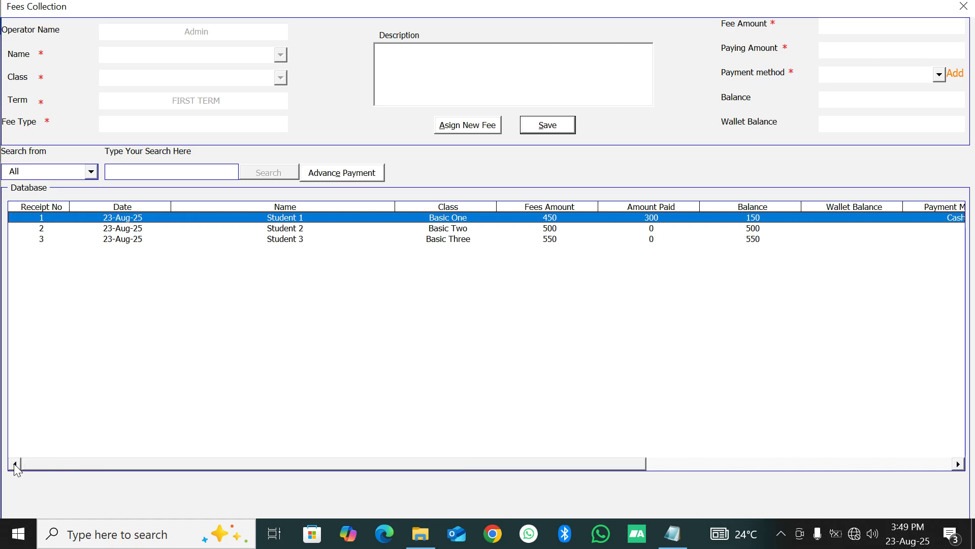
pyautogui.click(861, 217)
# Load Student 2's record with the description 'full payment of school fees'.
pyautogui.doubleClick(551, 221)
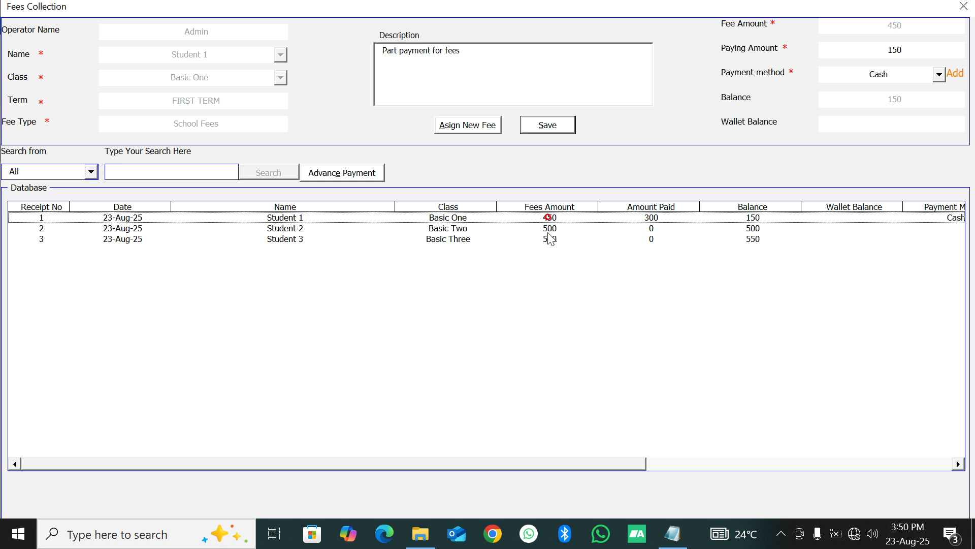
pyautogui.doubleClick(549, 231)
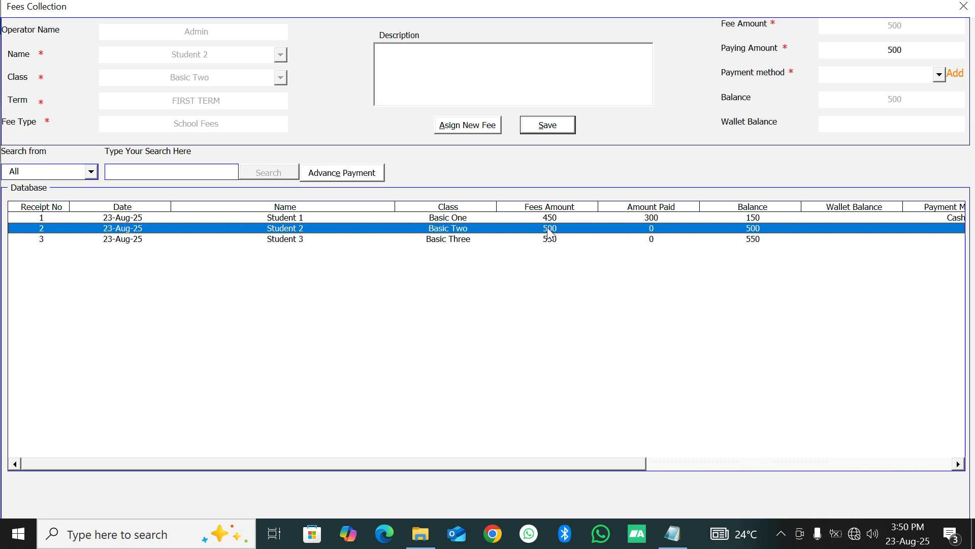
pyautogui.click(542, 78)
pyautogui.write('full paymen')
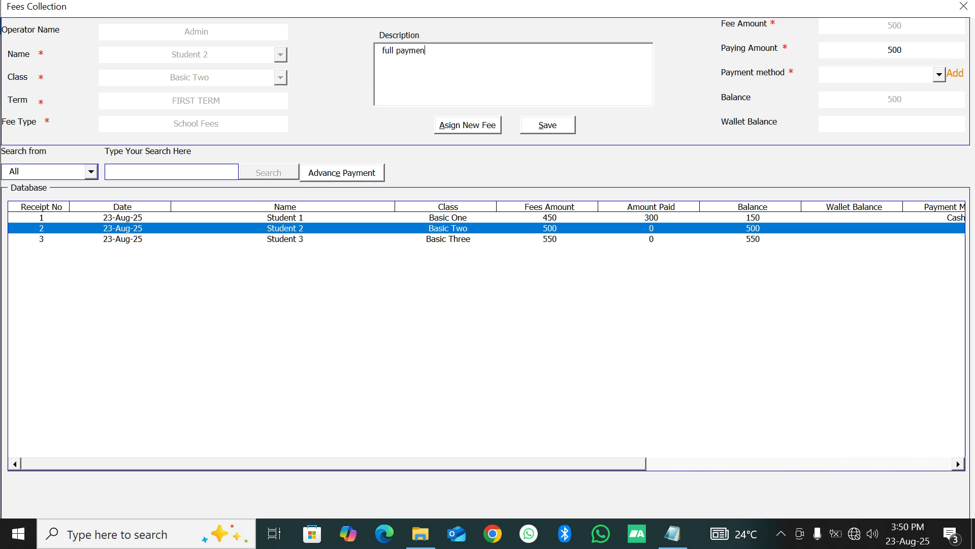
pyautogui.write('t of school fees')
# Set the payment method to Cash and save Student 2's full 500 payment.
pyautogui.click(565, 130)
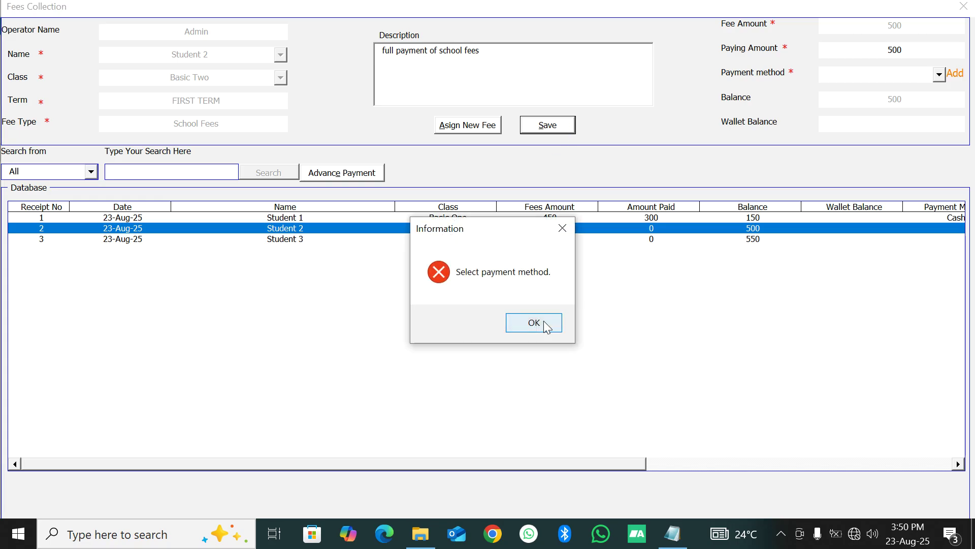
pyautogui.click(543, 321)
pyautogui.click(938, 75)
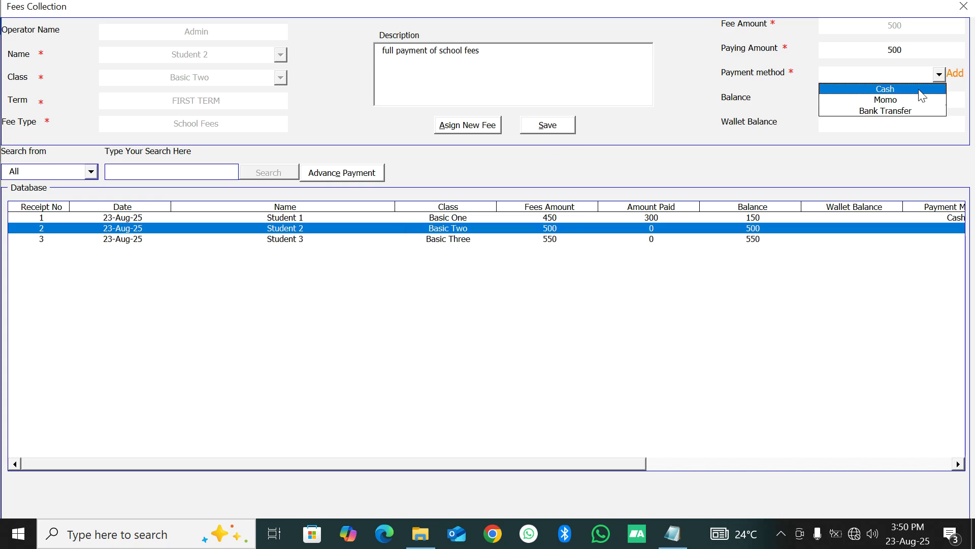
pyautogui.click(918, 87)
pyautogui.click(564, 127)
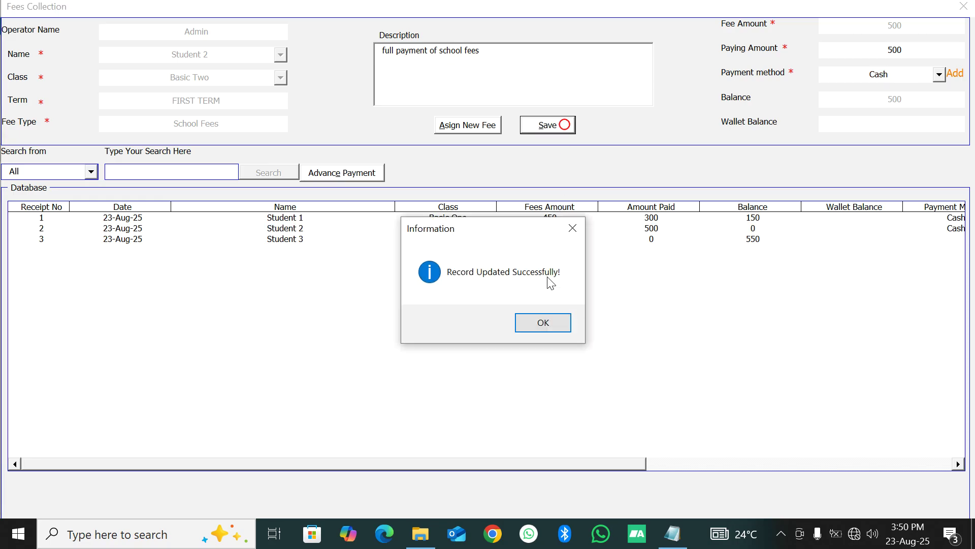
pyautogui.click(554, 323)
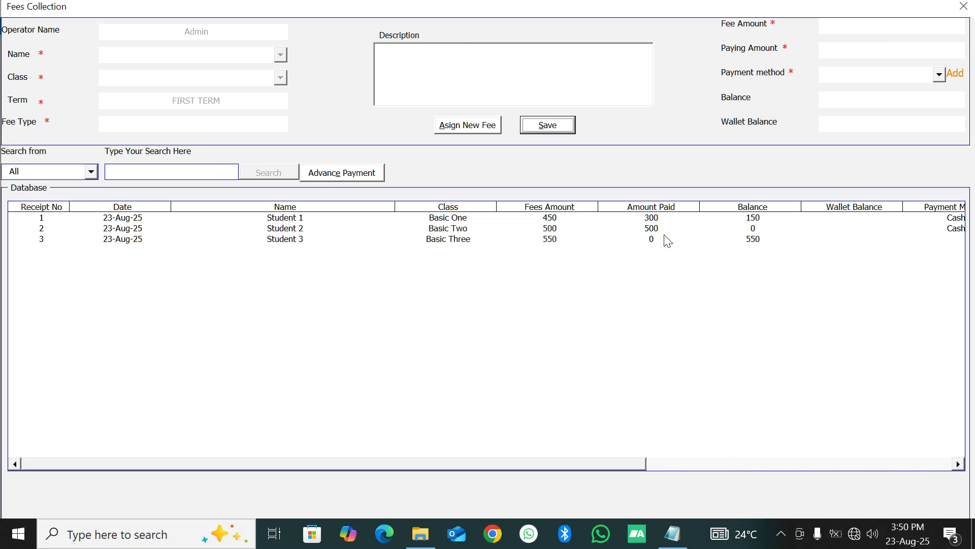
pyautogui.click(644, 243)
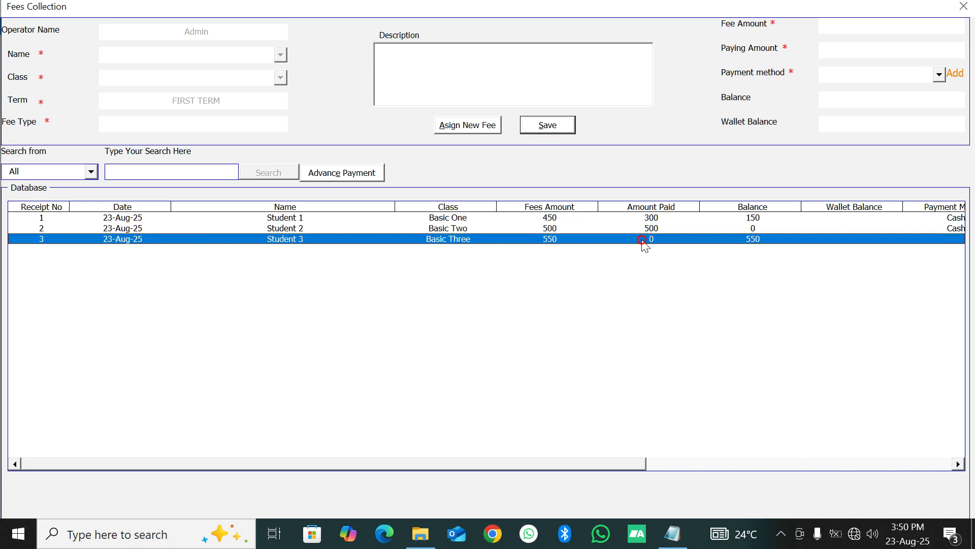
pyautogui.click(567, 228)
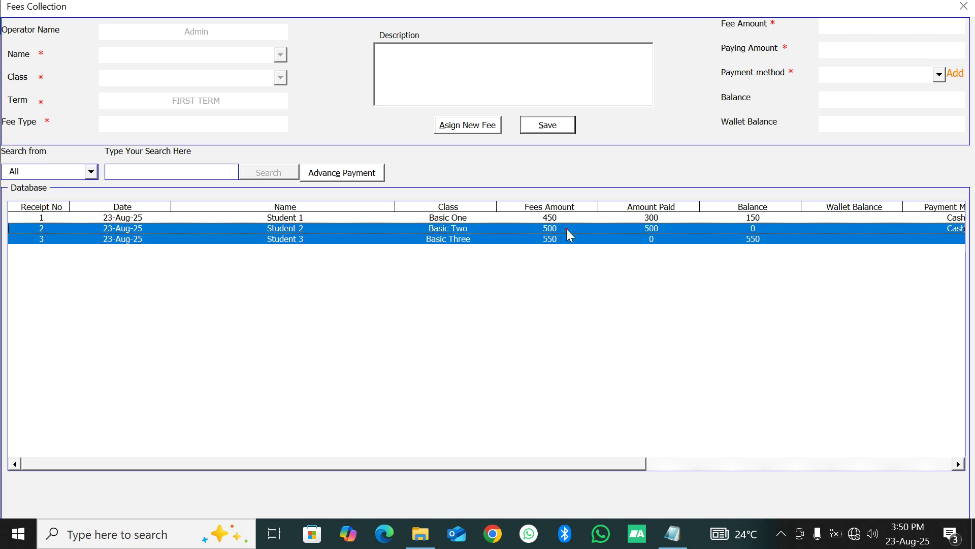
pyautogui.click(617, 228)
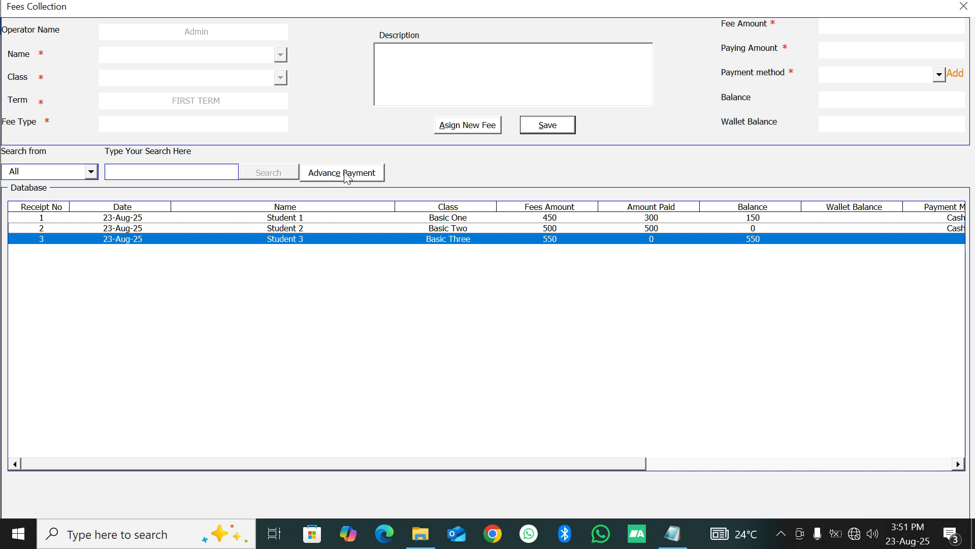
pyautogui.click(349, 179)
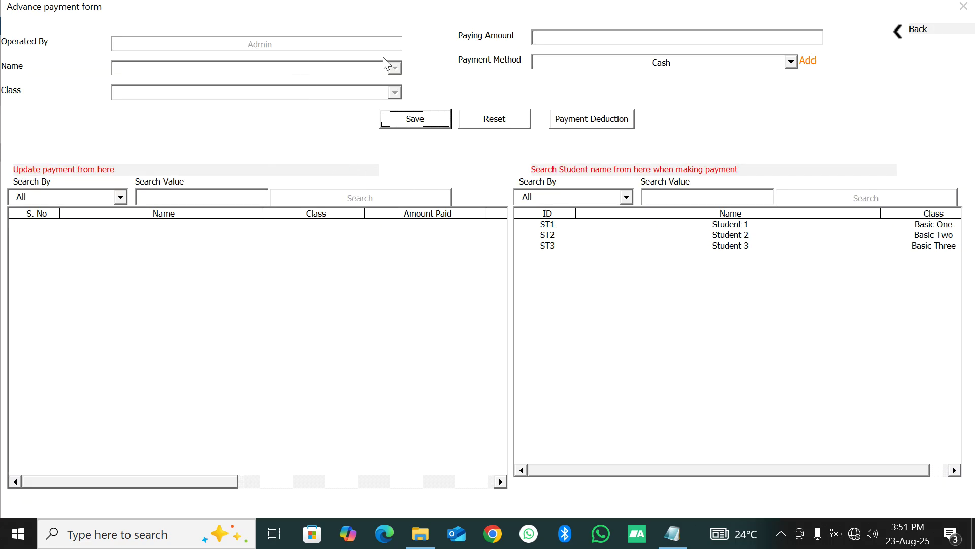
pyautogui.click(722, 236)
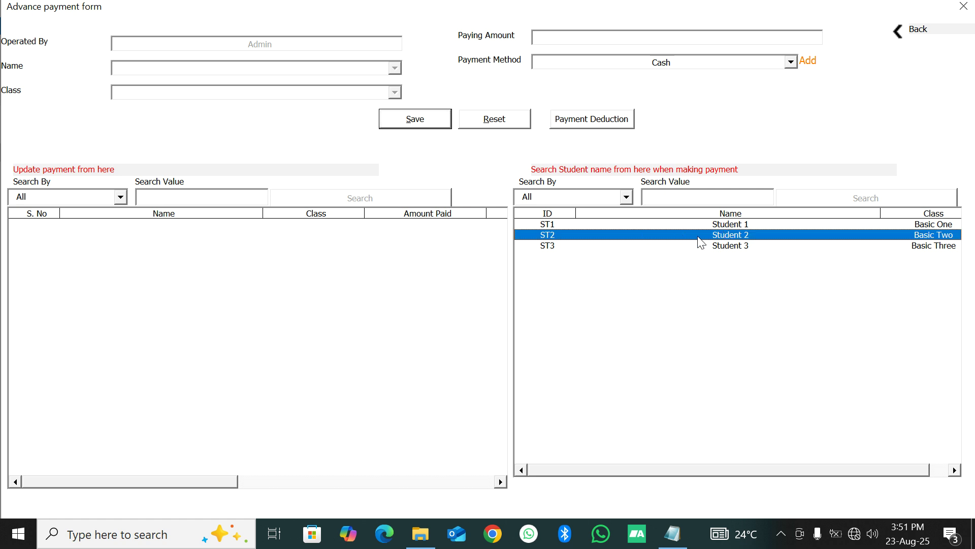
pyautogui.rightClick(697, 236)
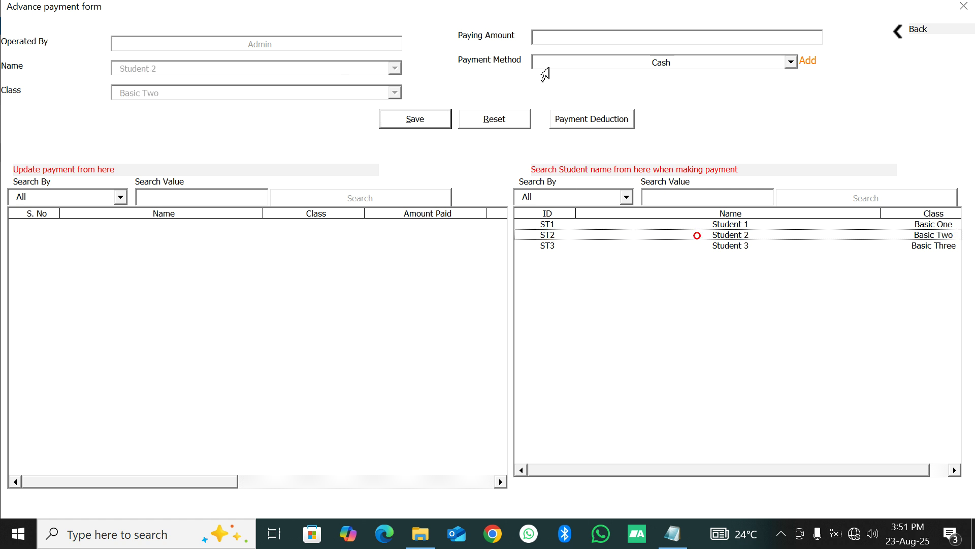
pyautogui.click(598, 36)
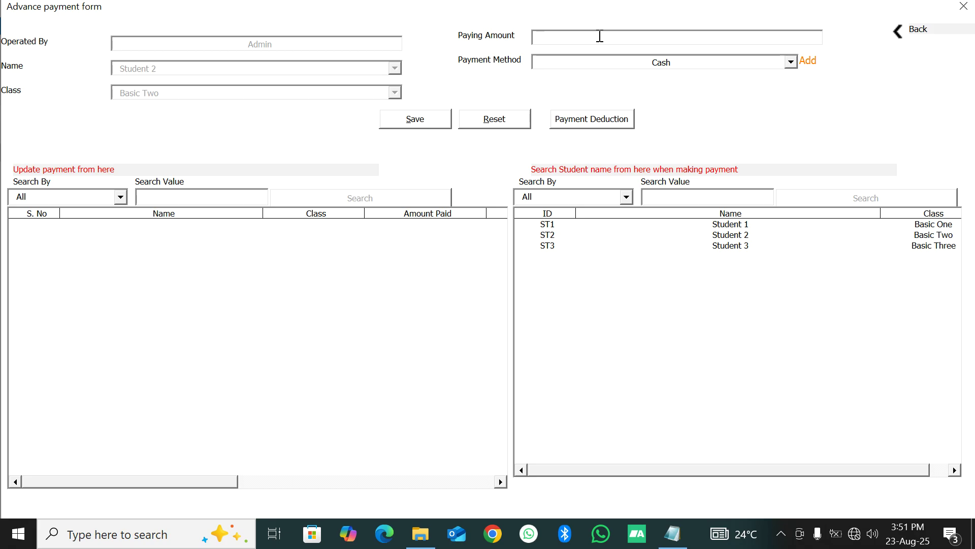
pyautogui.write('500')
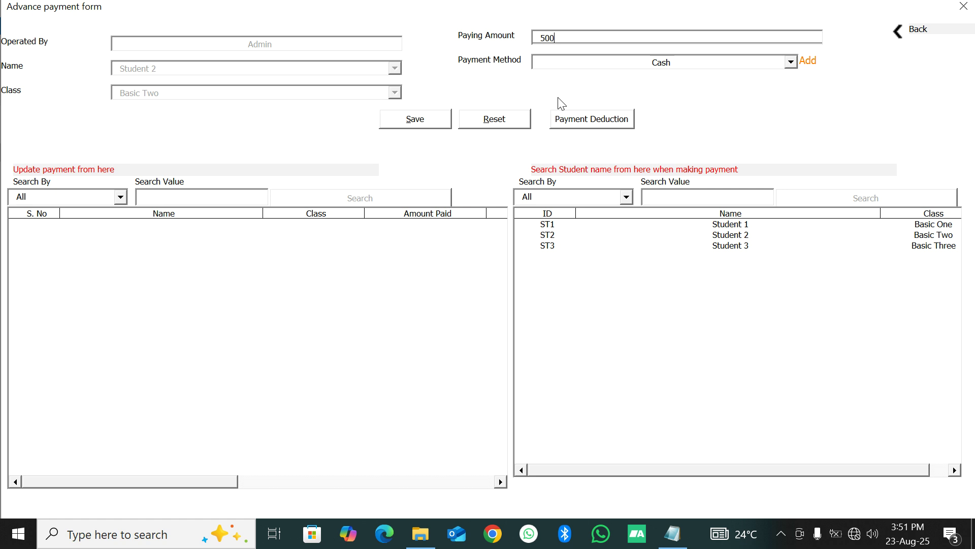
pyautogui.click(579, 122)
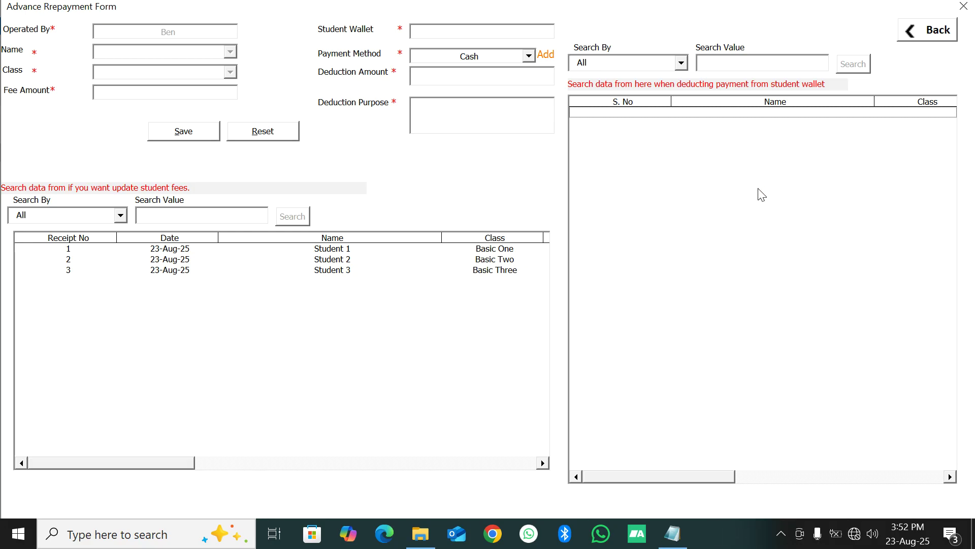
pyautogui.click(915, 33)
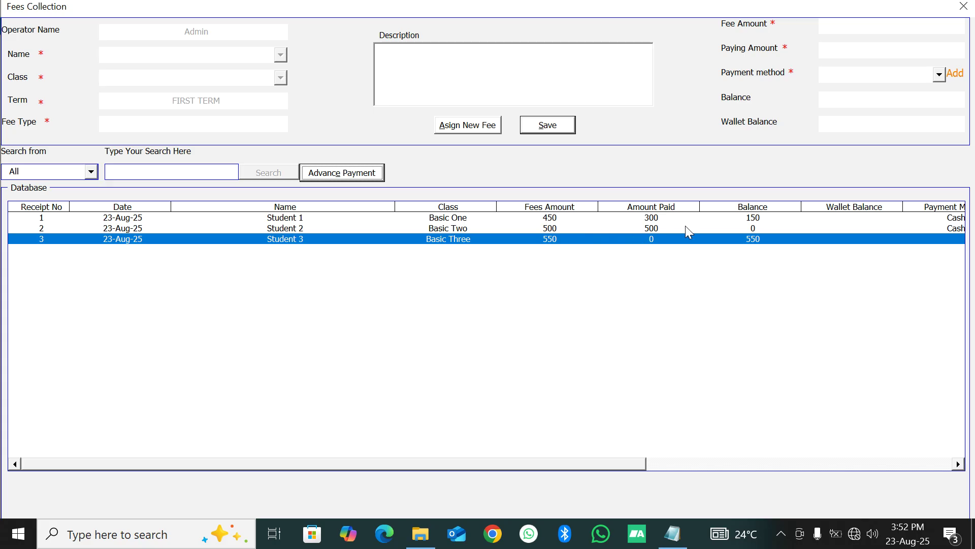
# Try another Student 2 payment, dismiss the no-balance warning, and close Fees Collection.
pyautogui.doubleClick(663, 228)
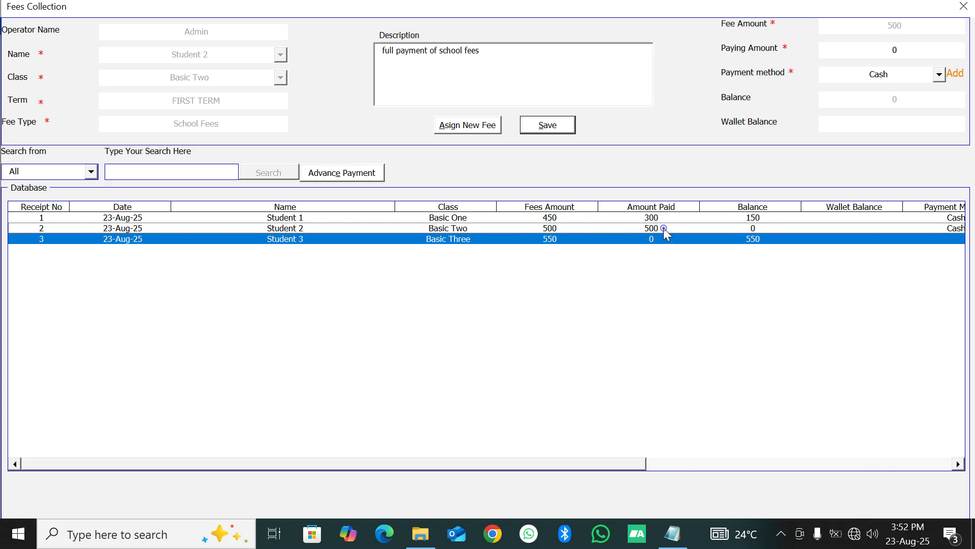
pyautogui.click(539, 131)
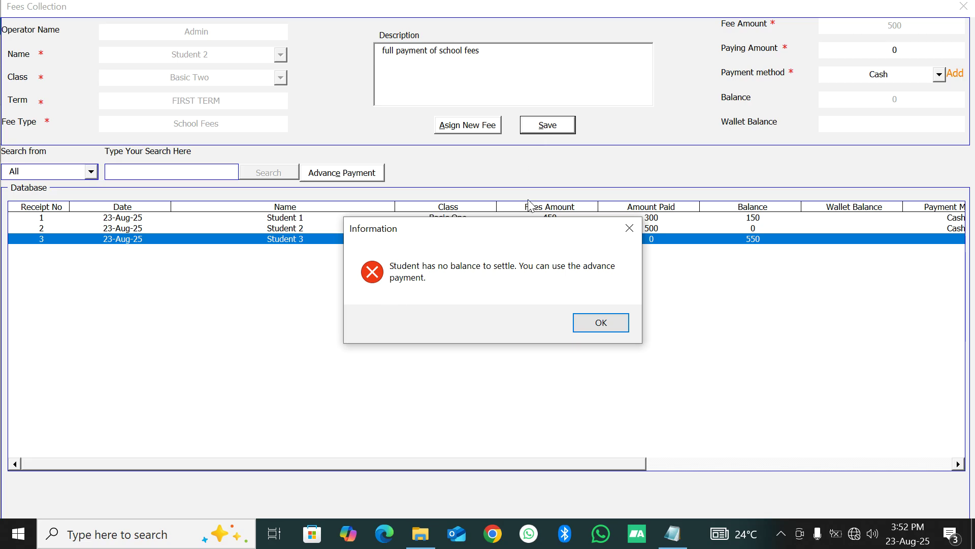
pyautogui.click(629, 232)
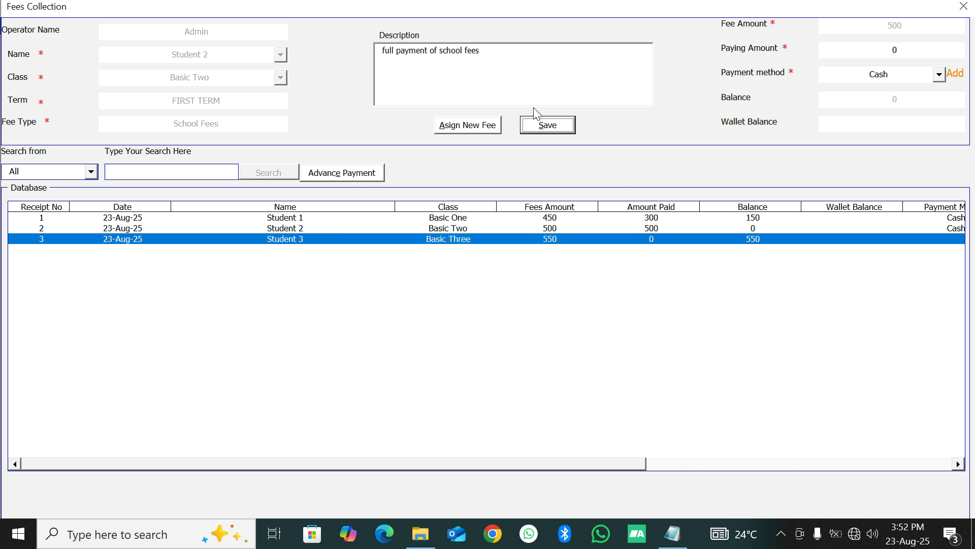
pyautogui.click(963, 9)
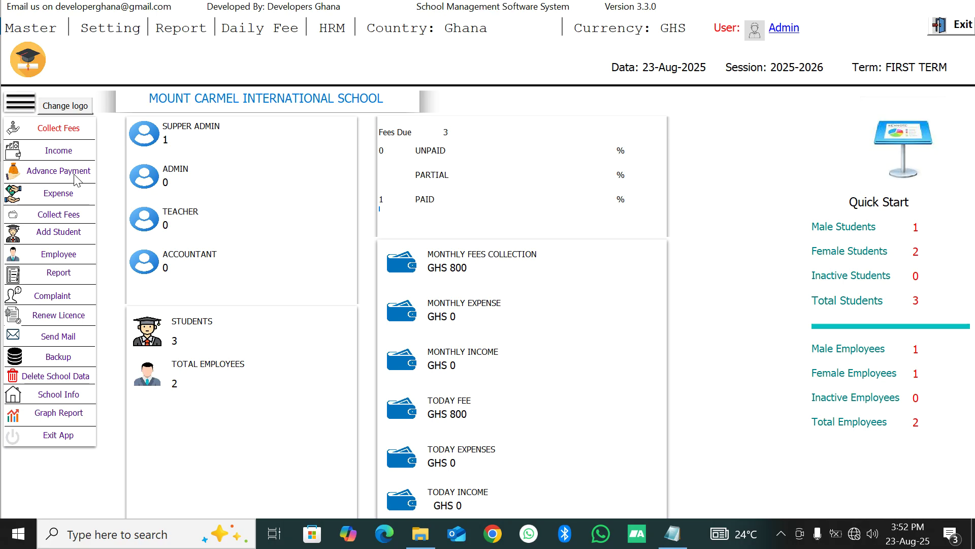
# Save a 900 Feeding Fee income named Basic One and close the income form.
pyautogui.click(59, 153)
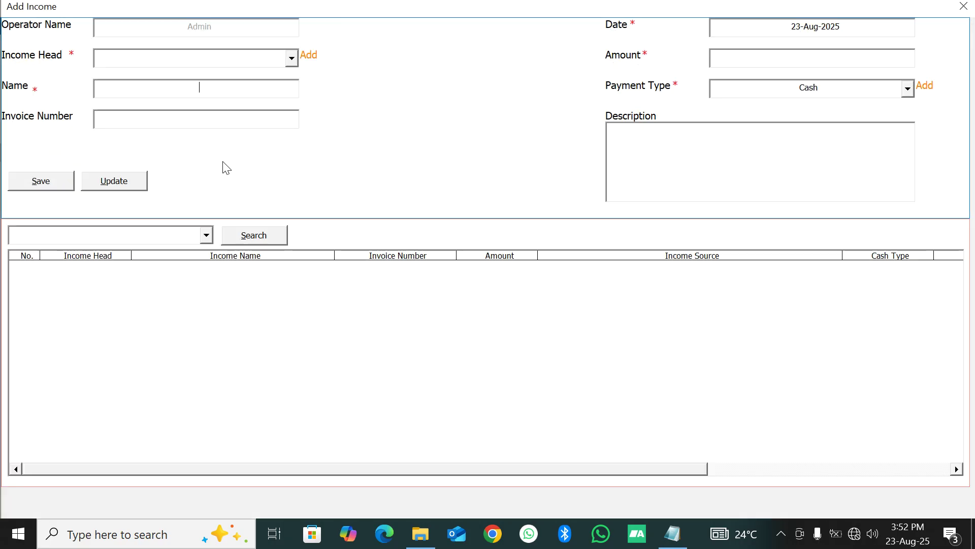
pyautogui.click(291, 58)
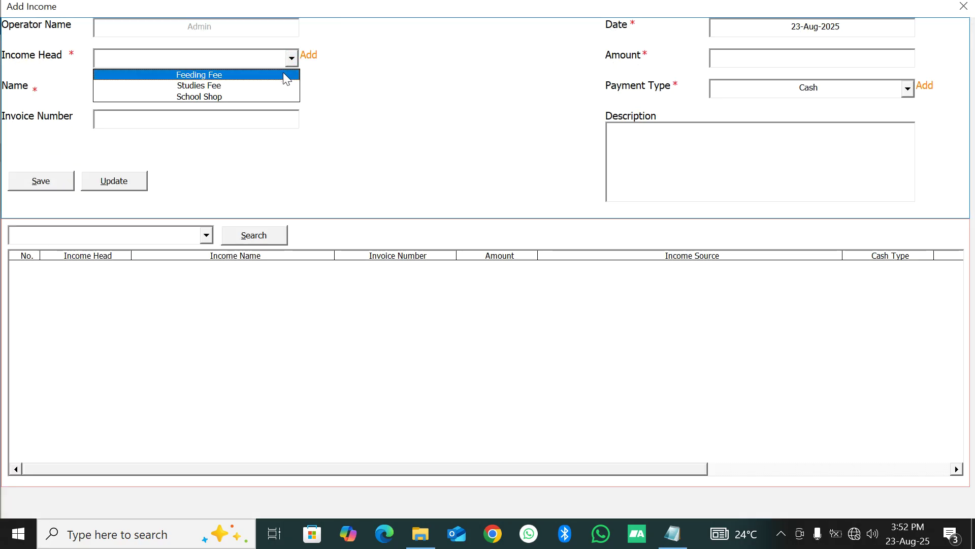
pyautogui.click(283, 73)
pyautogui.click(262, 90)
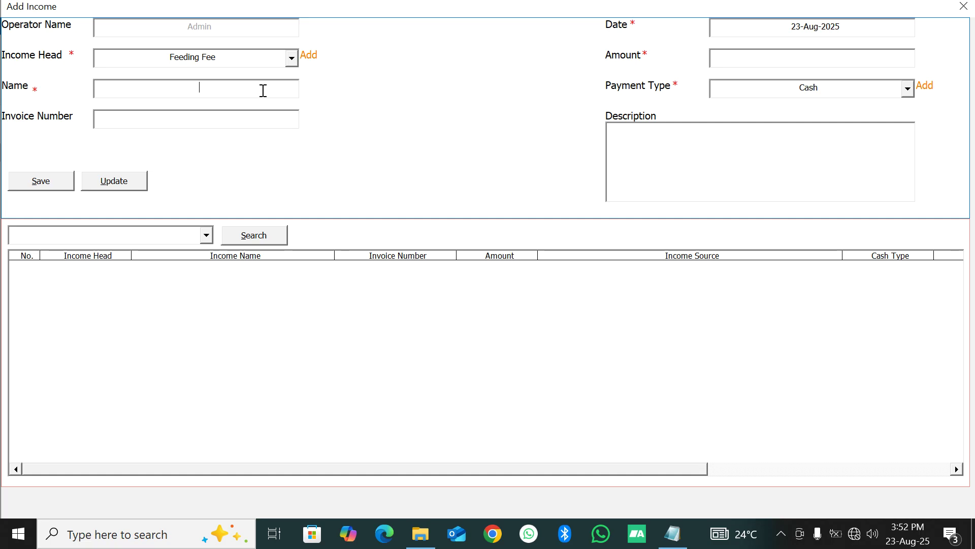
pyautogui.write('Basic One')
pyautogui.click(841, 54)
pyautogui.click(39, 181)
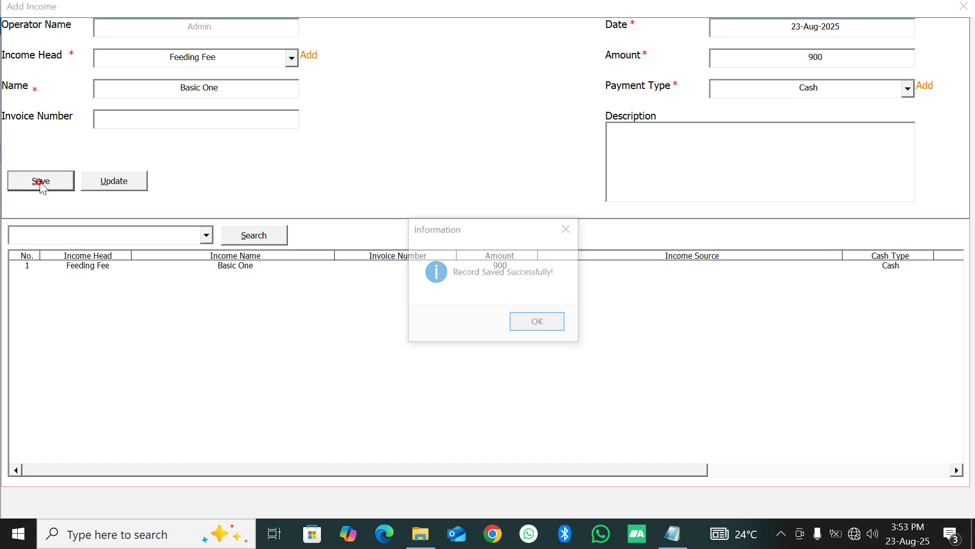
pyautogui.click(529, 324)
pyautogui.click(396, 268)
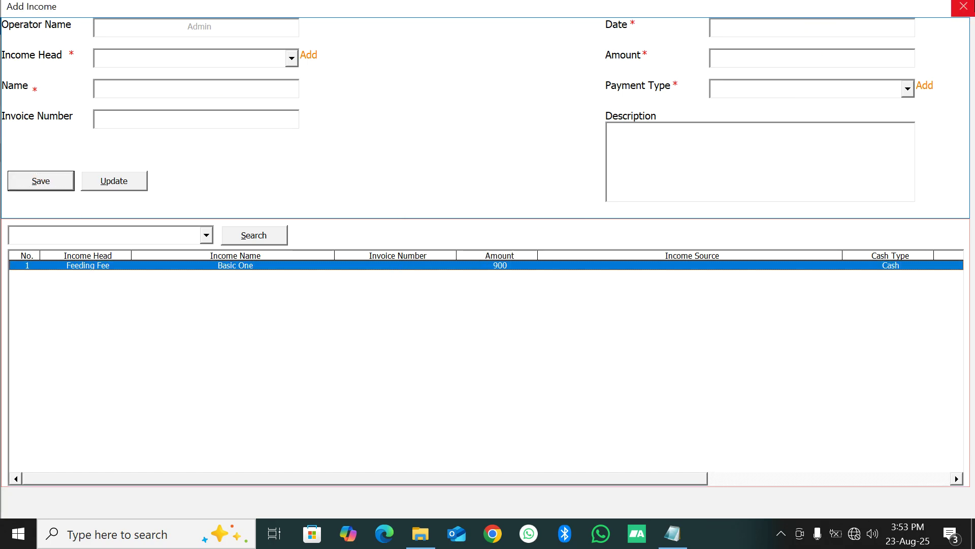
pyautogui.click(963, 10)
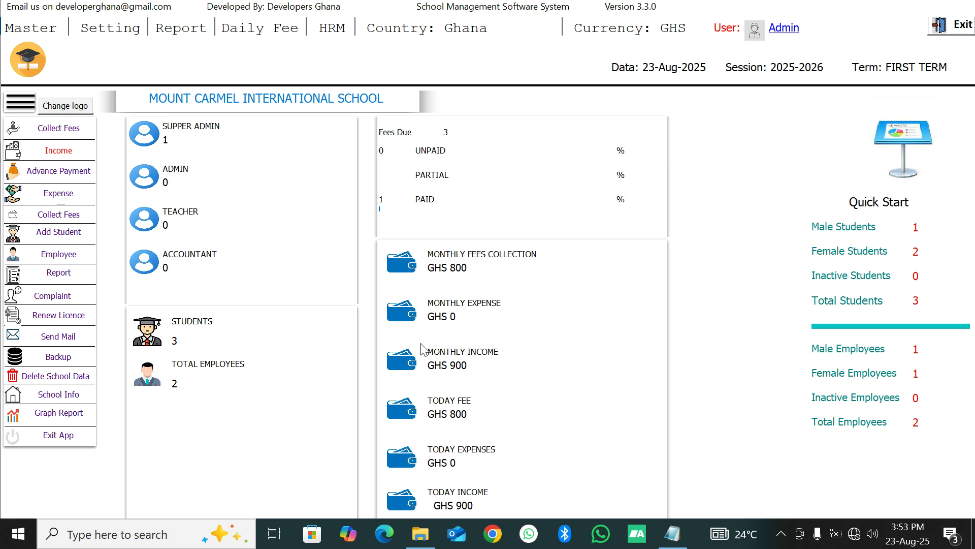
pyautogui.click(427, 365)
pyautogui.click(55, 174)
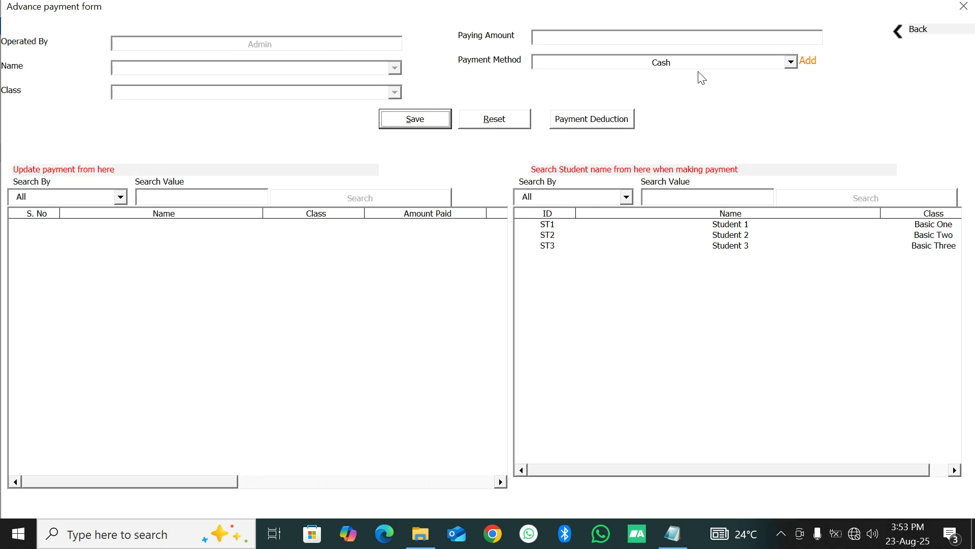
pyautogui.click(963, 6)
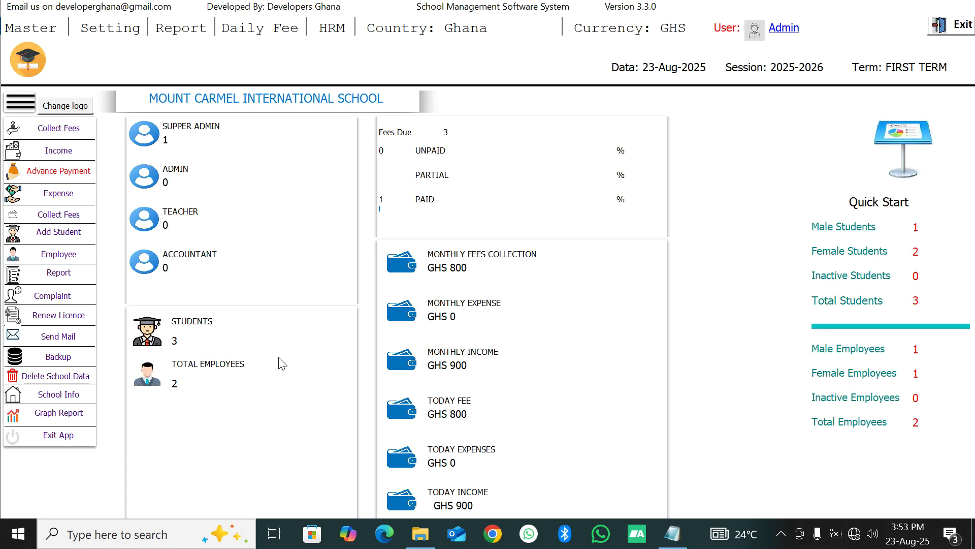
# Save a 600 Water Bill expense named 'Payment May water bill' and close the expense form.
pyautogui.click(65, 194)
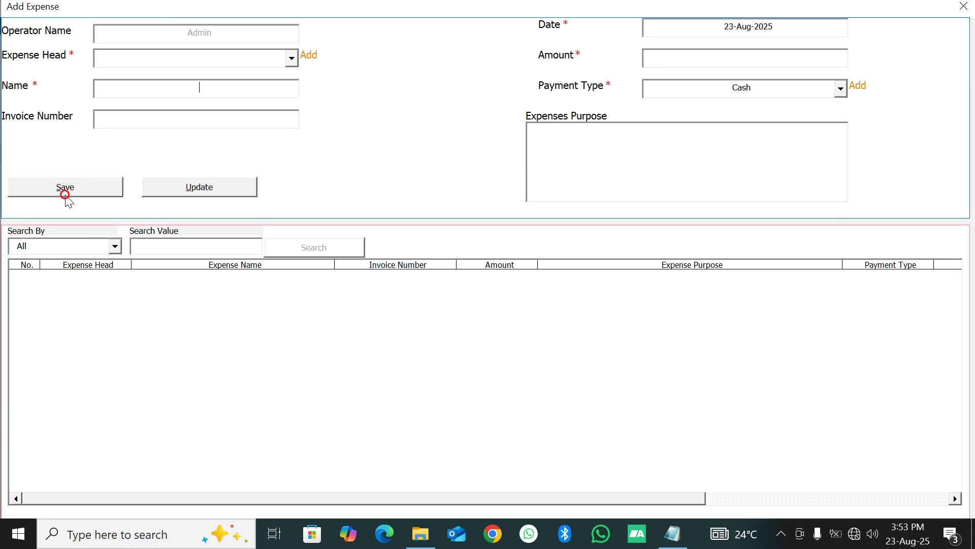
pyautogui.click(292, 59)
pyautogui.click(283, 75)
pyautogui.click(273, 92)
pyautogui.write('Payment May ')
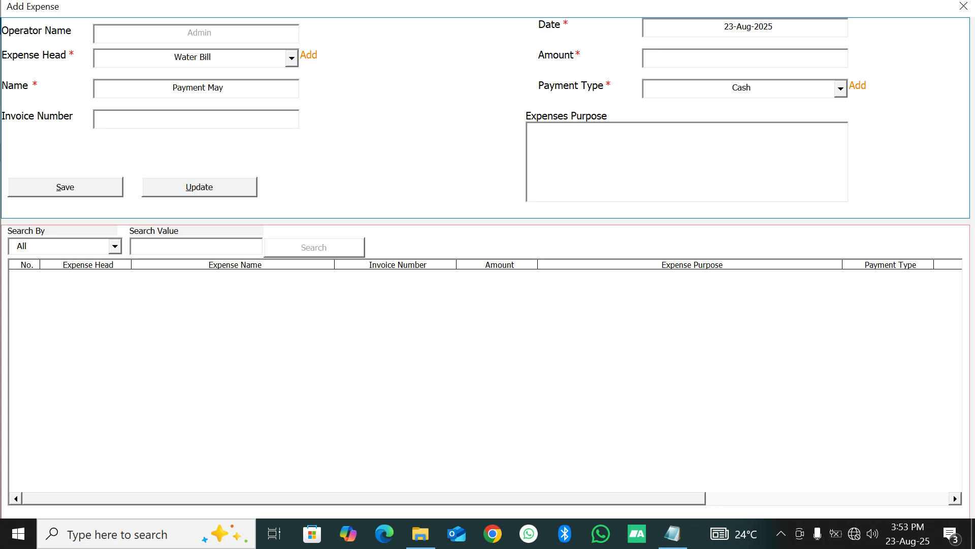
pyautogui.write('water bill')
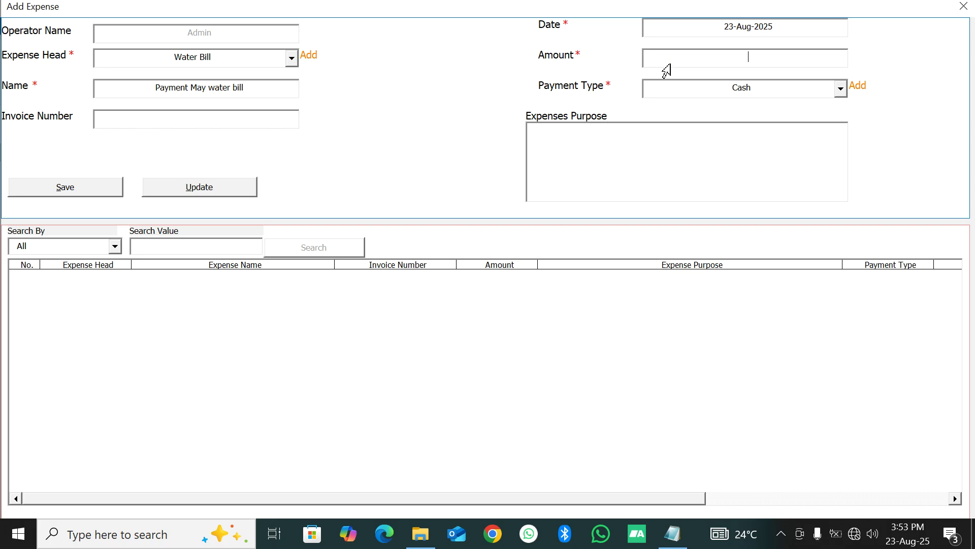
pyautogui.write('600')
pyautogui.click(118, 189)
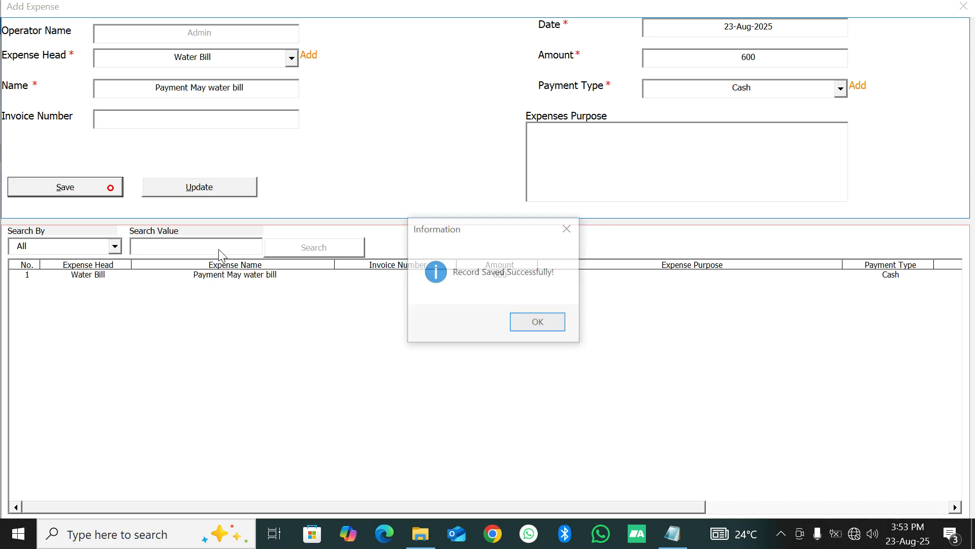
pyautogui.click(531, 321)
pyautogui.click(460, 275)
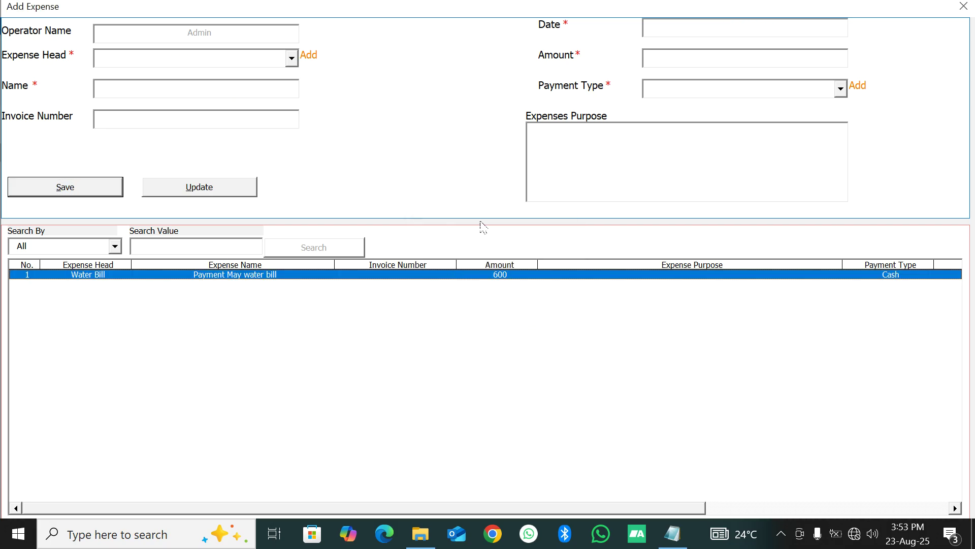
pyautogui.click(964, 6)
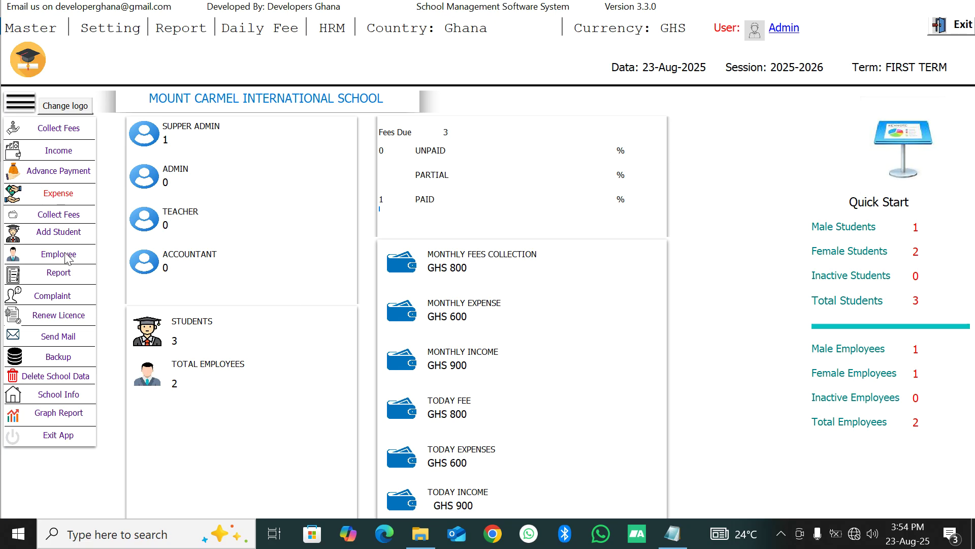
# Start a complaint named Parent 1 in Lower Primary with High complaint type.
pyautogui.click(58, 298)
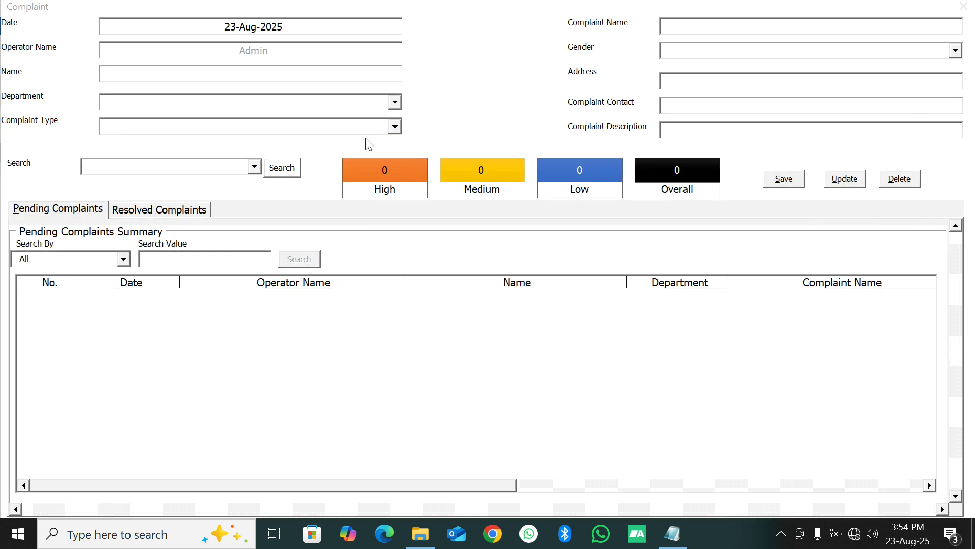
pyautogui.click(271, 77)
pyautogui.write('Parent 2')
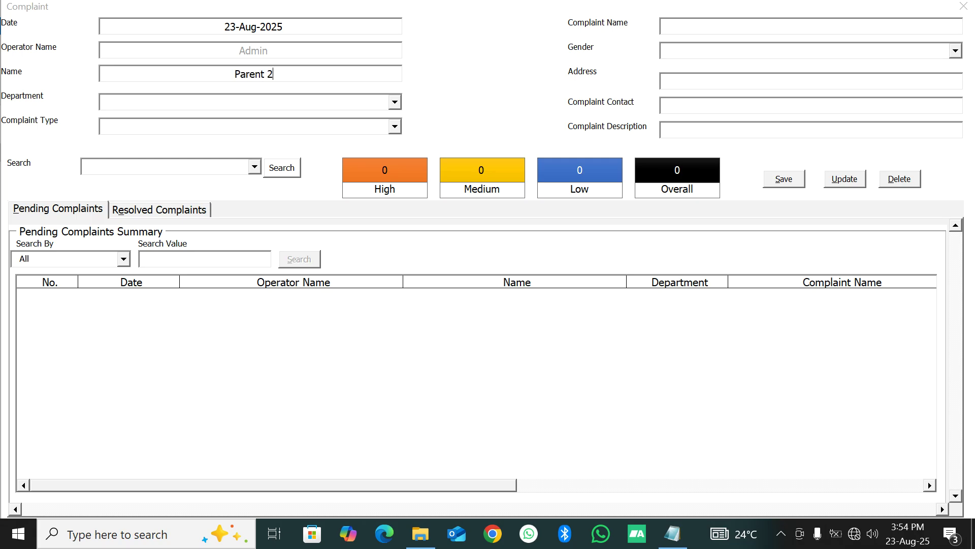
pyautogui.press('BackSpace')
pyautogui.write('1')
pyautogui.click(395, 101)
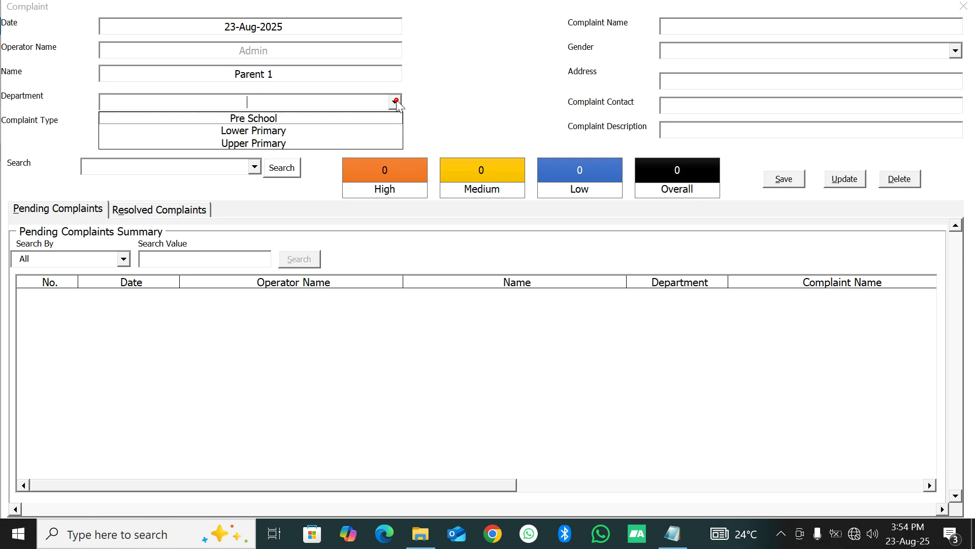
pyautogui.click(375, 131)
pyautogui.click(394, 127)
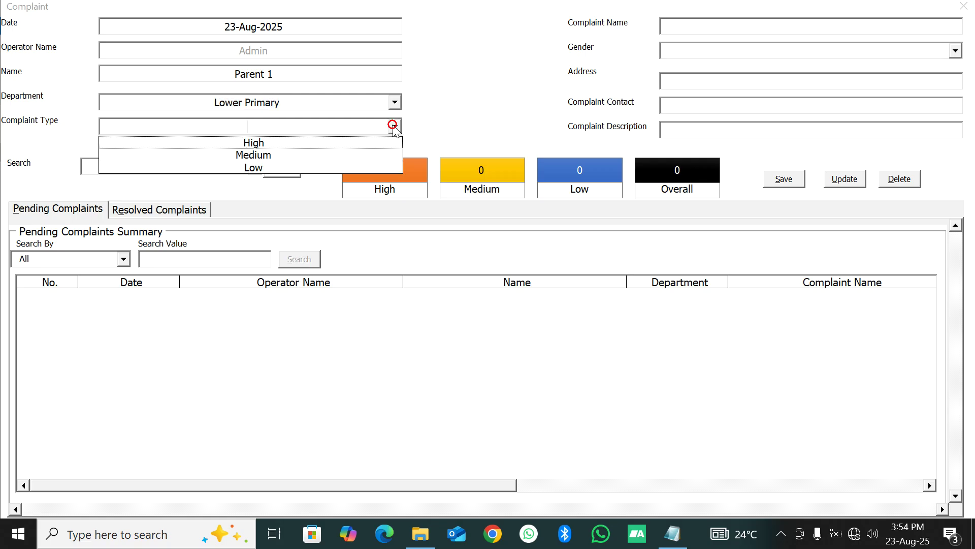
pyautogui.click(367, 147)
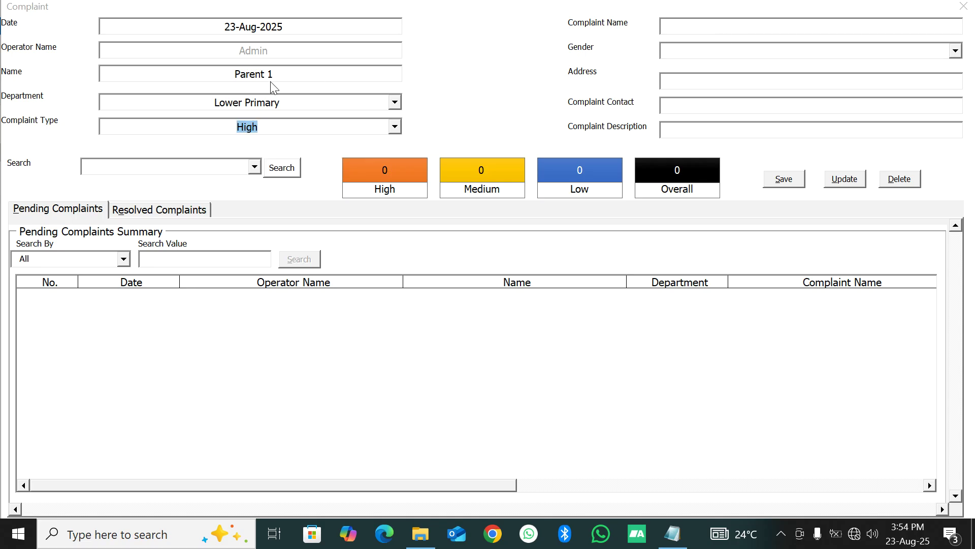
# Set the student name to Student 1, parent Parent 1, gender Male, address Temae, and a contact number.
pyautogui.moveTo(278, 76); pyautogui.dragTo(229, 77)
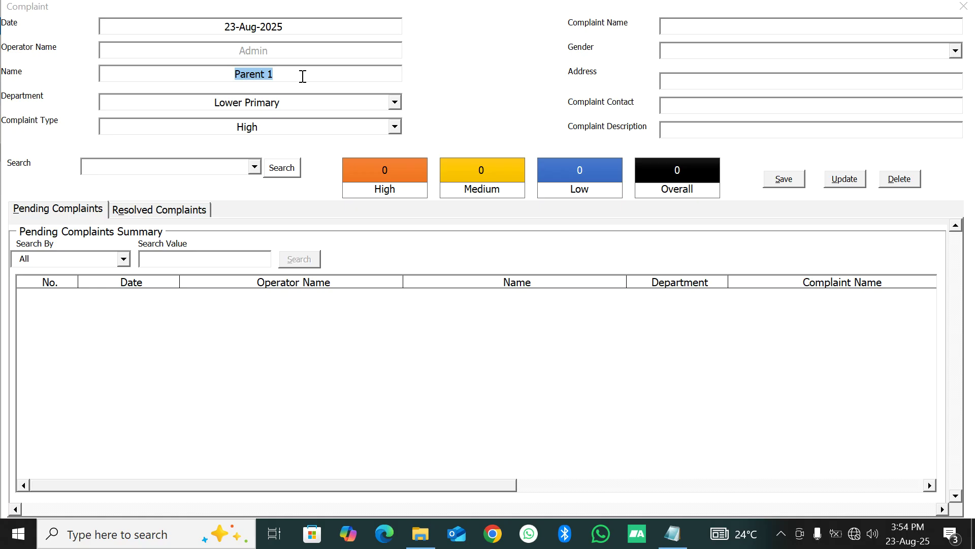
pyautogui.write('Studebt')
pyautogui.press('BackSpace')
pyautogui.press('BackSpace')
pyautogui.write('nt 1')
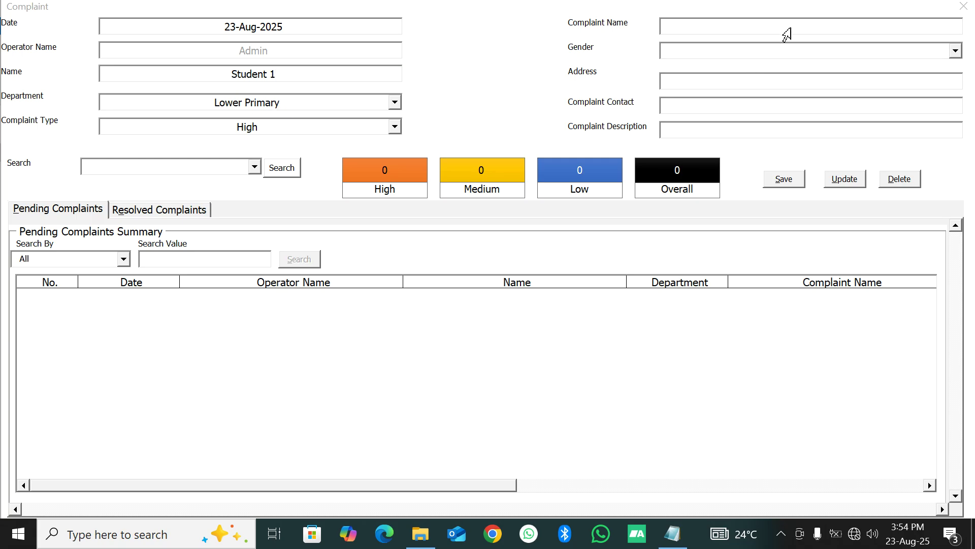
pyautogui.write('Parent 1')
pyautogui.click(955, 51)
pyautogui.click(909, 66)
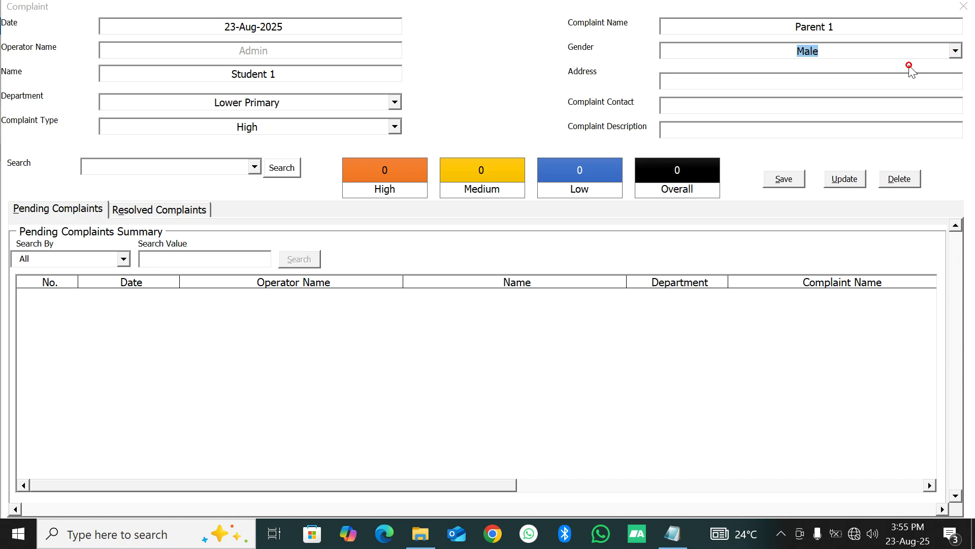
pyautogui.click(838, 80)
pyautogui.write('Temae')
pyautogui.click(834, 105)
pyautogui.write('0258478')
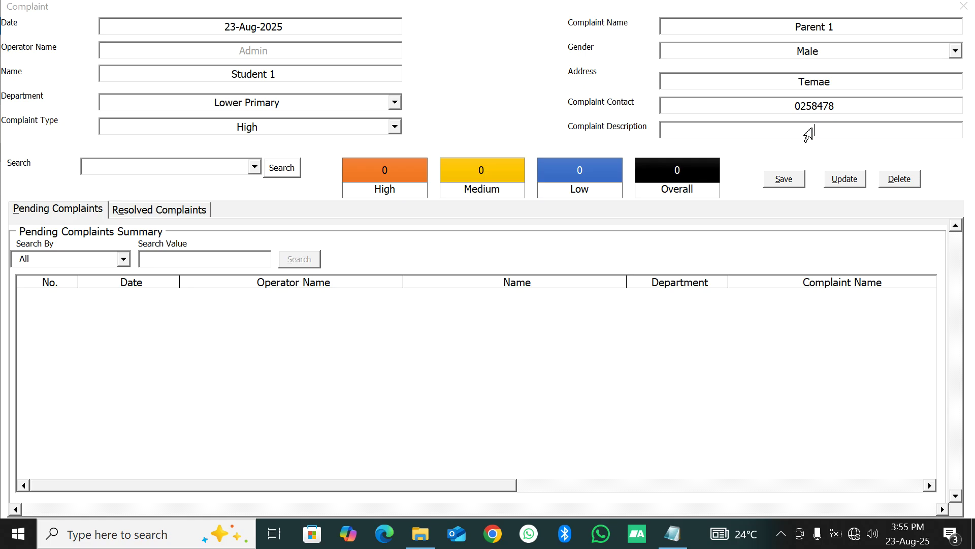
# Describe the complaint as 'The Student Disrepect Me On His Way To School' and save it.
pyautogui.click(808, 135)
pyautogui.write('The Student Disre')
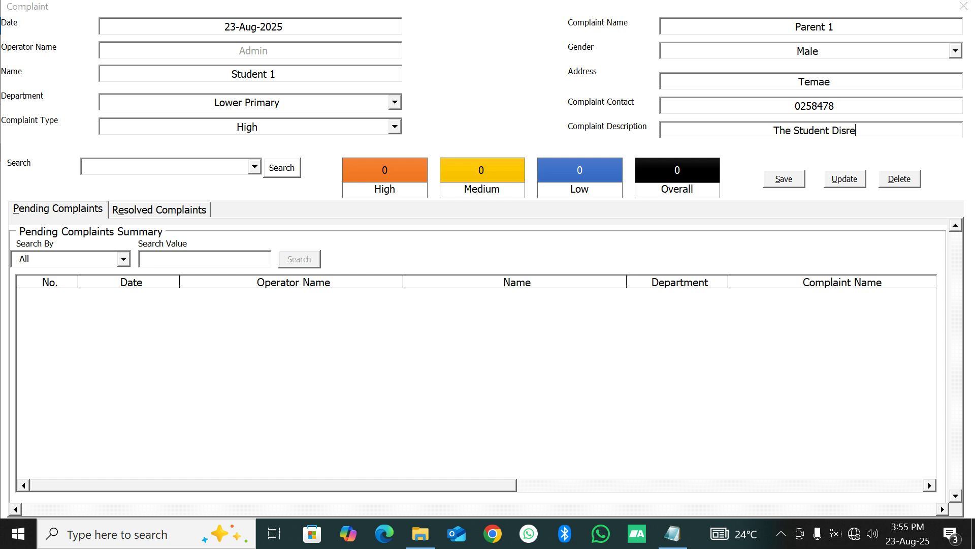
pyautogui.write('pect Me ')
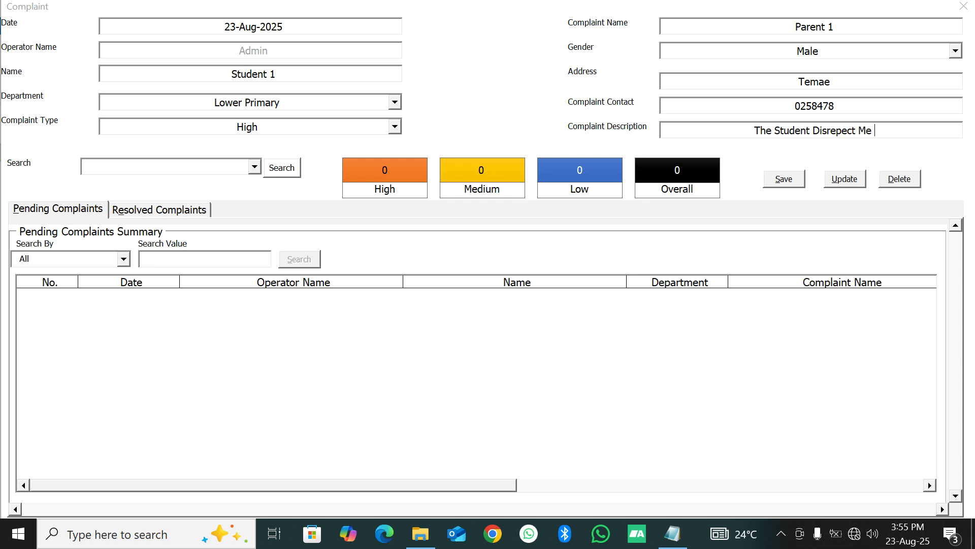
pyautogui.write('On')
pyautogui.write('H')
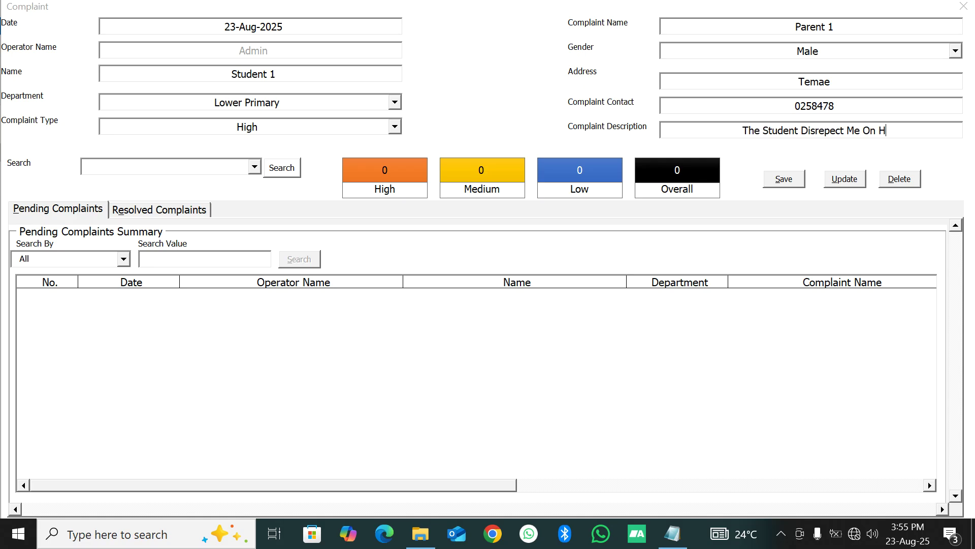
pyautogui.write('is Way To')
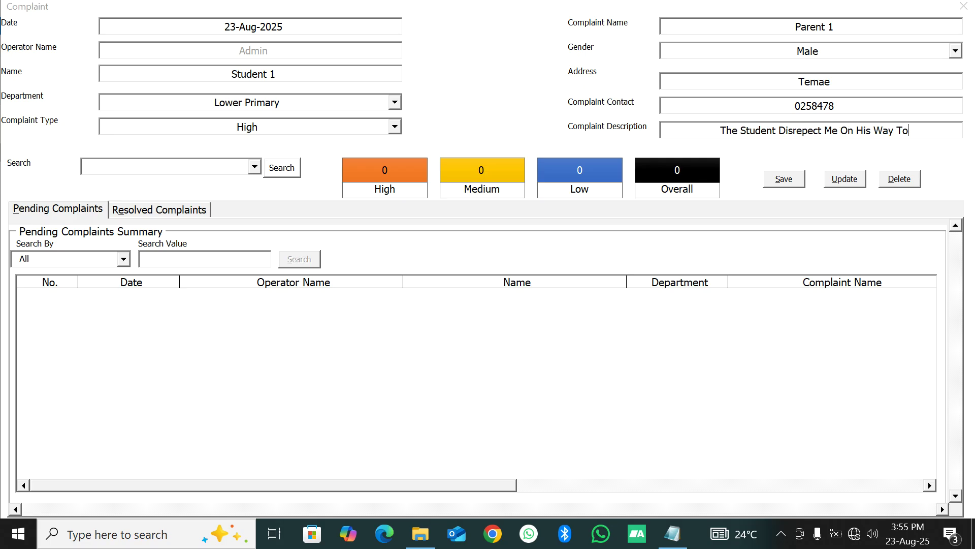
pyautogui.write(' School')
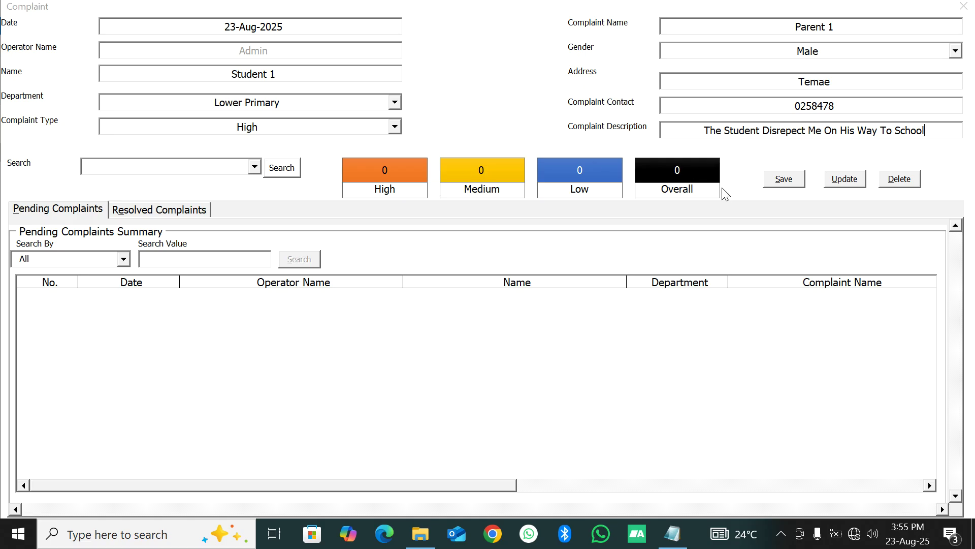
pyautogui.click(784, 184)
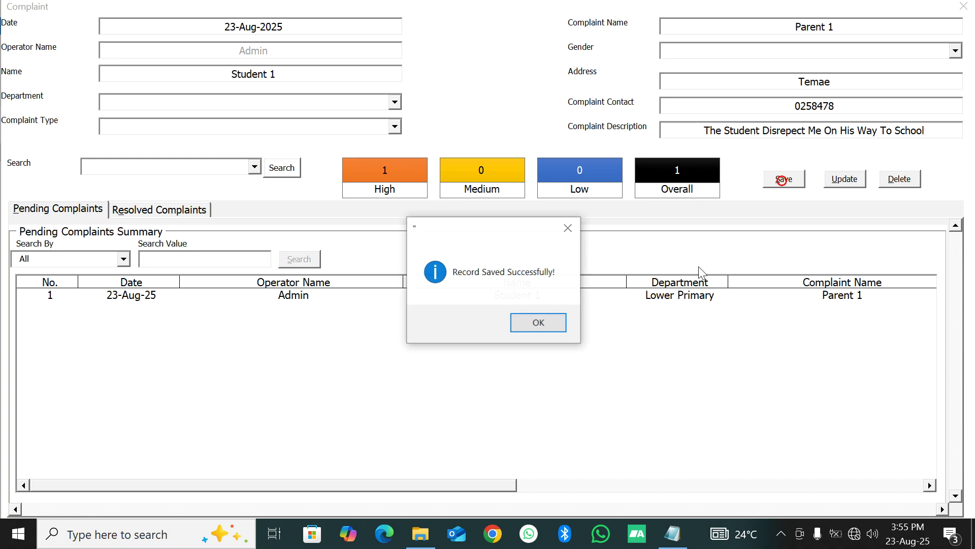
pyautogui.click(546, 319)
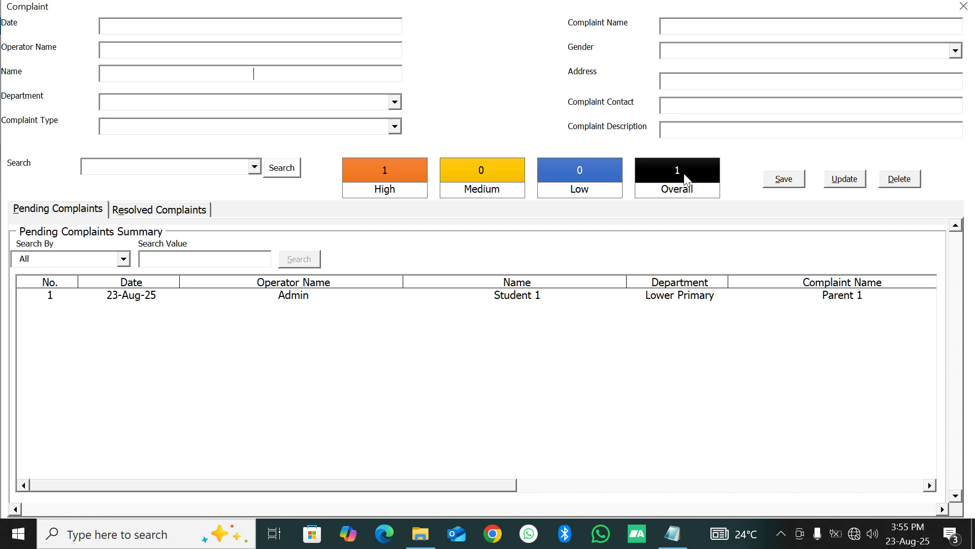
# Check the empty Resolved Complaints list, then open the resolve dialog for Student 1's complaint.
pyautogui.click(312, 300)
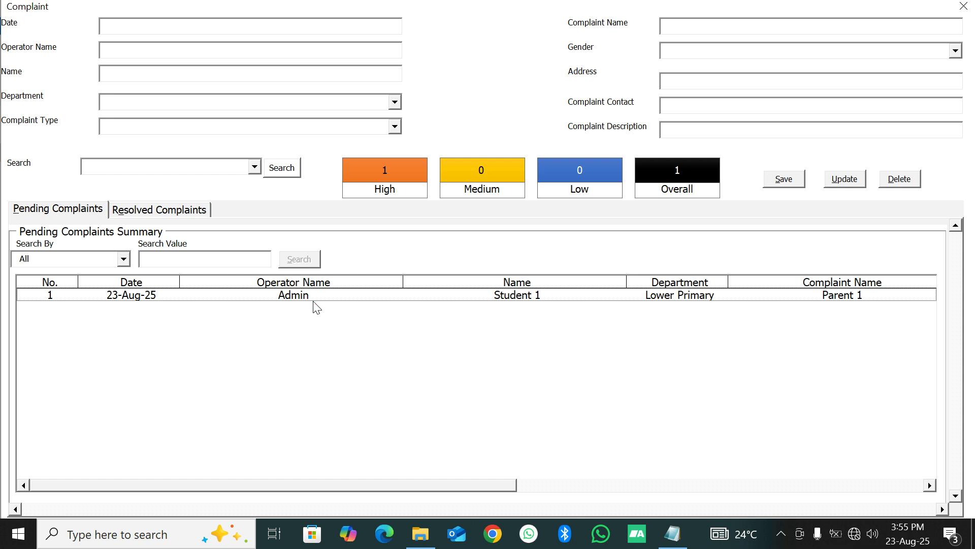
pyautogui.click(316, 296)
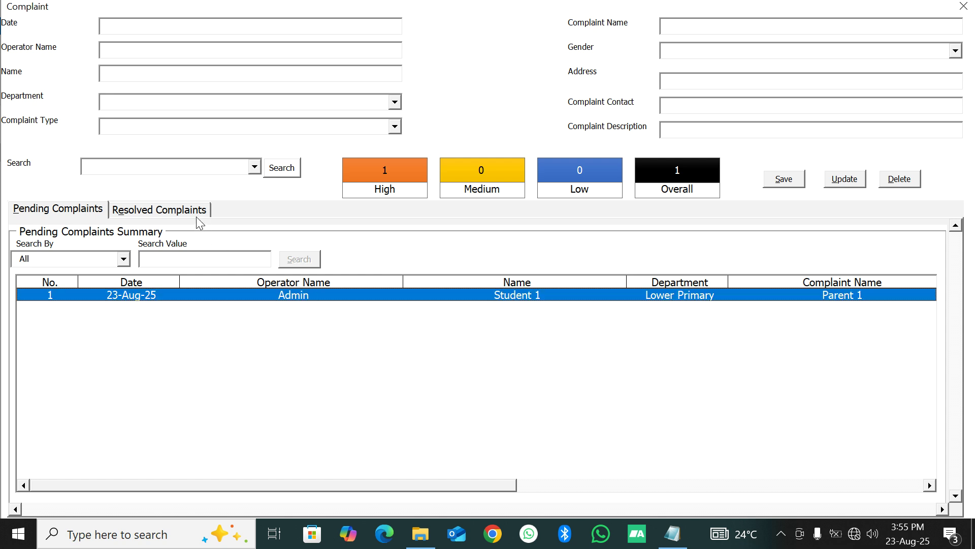
pyautogui.click(196, 213)
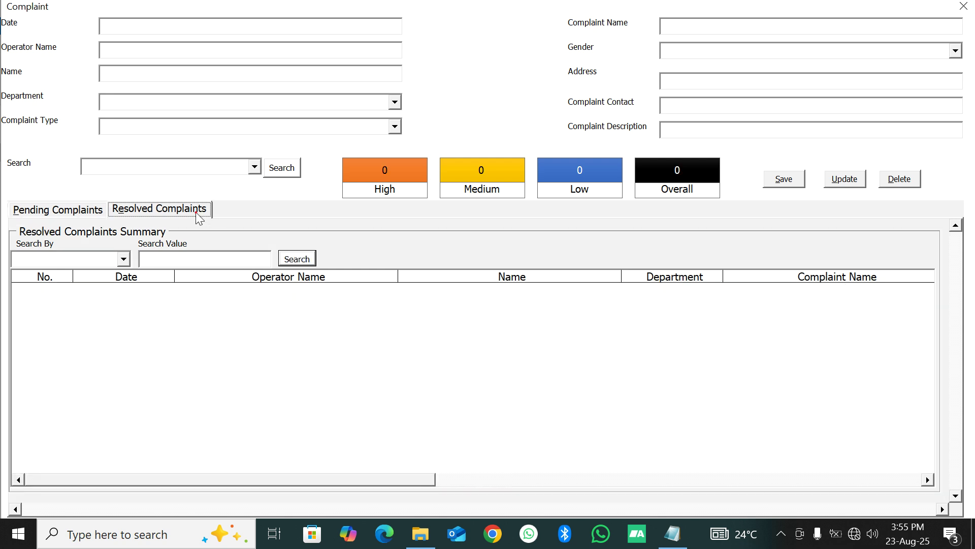
pyautogui.click(222, 293)
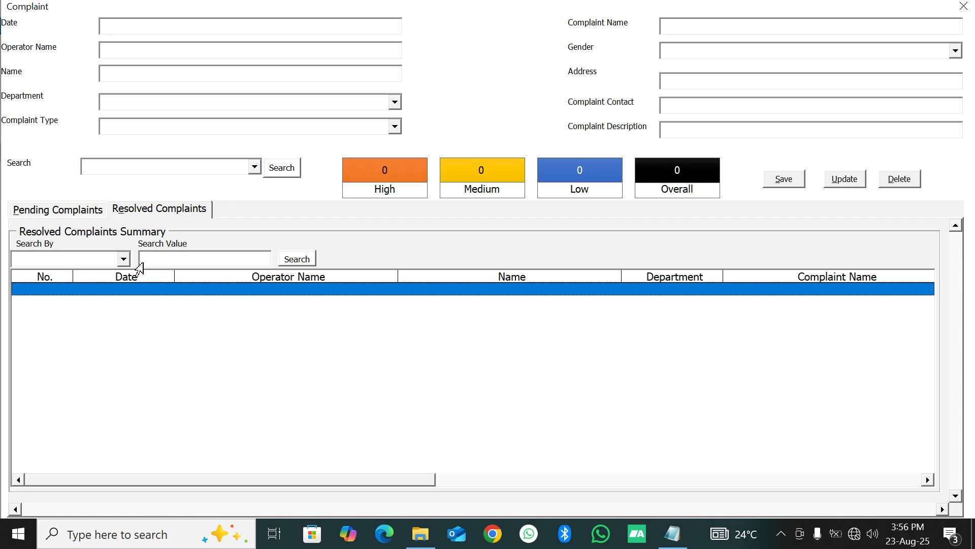
pyautogui.click(94, 210)
pyautogui.doubleClick(146, 297)
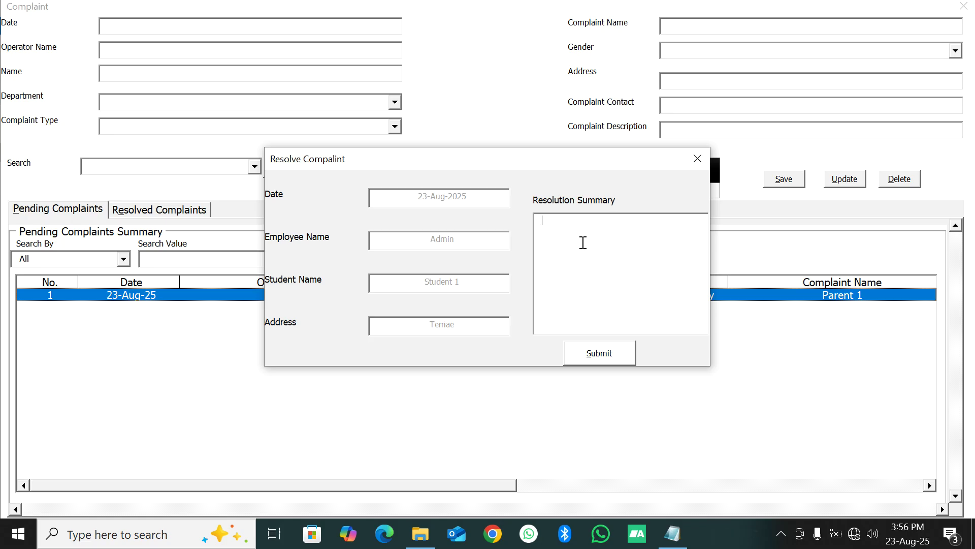
# Resolve Student 1's complaint with the summary 'It was resolved'.
pyautogui.write('It was resolved')
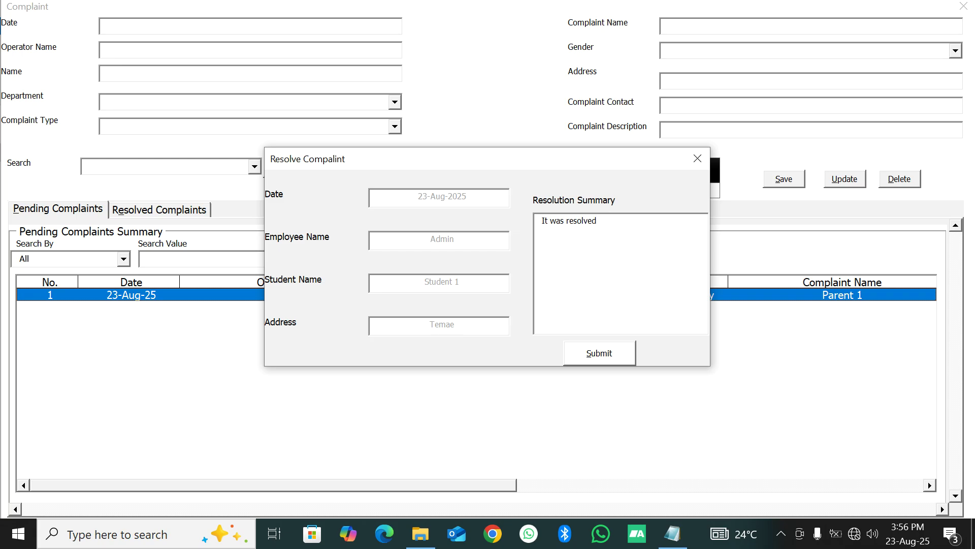
pyautogui.moveTo(499, 169); pyautogui.dragTo(491, 153)
pyautogui.click(579, 345)
pyautogui.click(536, 321)
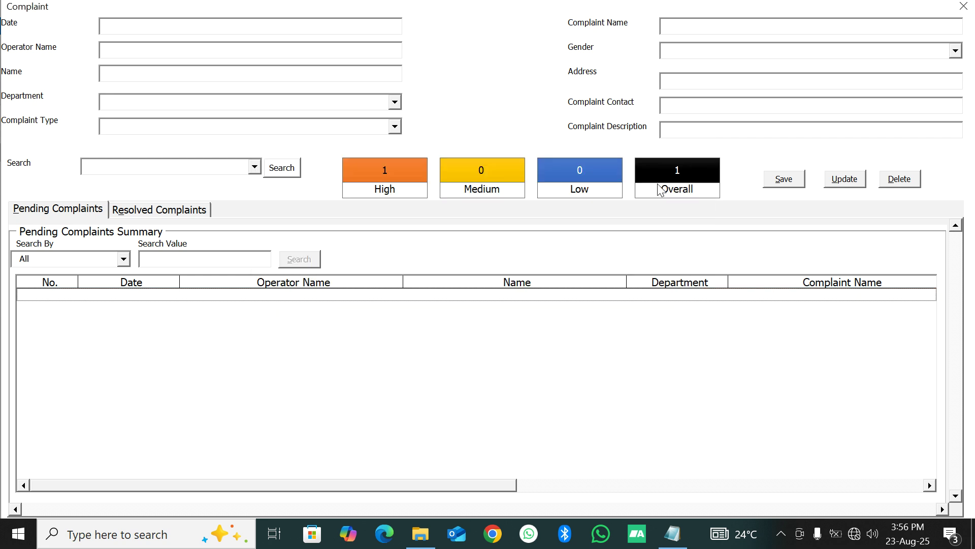
# Confirm the complaint moved to the Resolved Complaints list, then close the Complaint form.
pyautogui.click(189, 213)
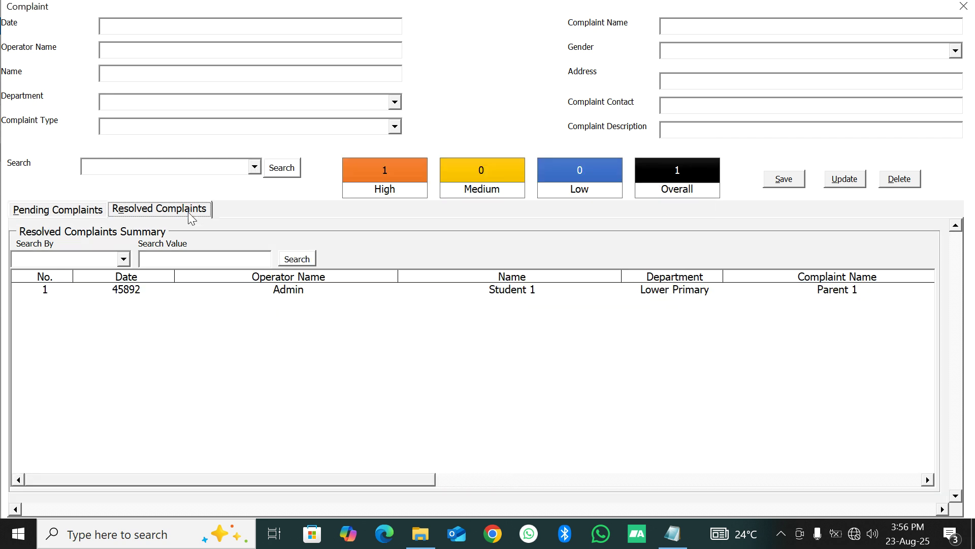
pyautogui.click(61, 213)
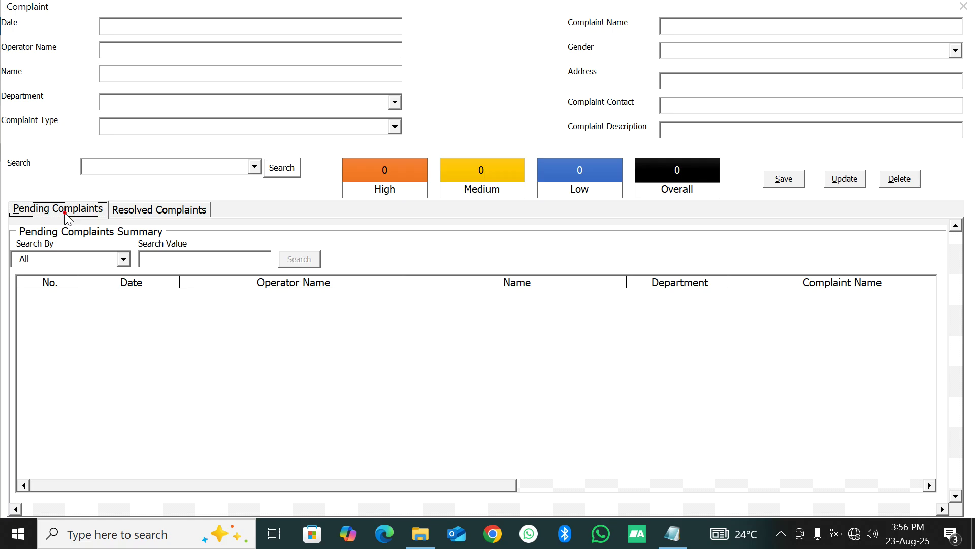
pyautogui.click(152, 299)
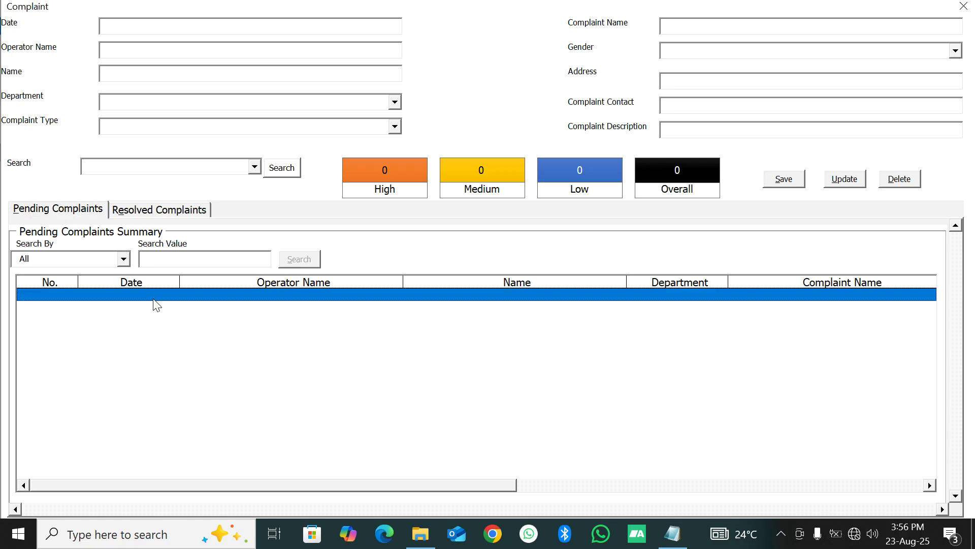
pyautogui.click(185, 214)
pyautogui.click(228, 290)
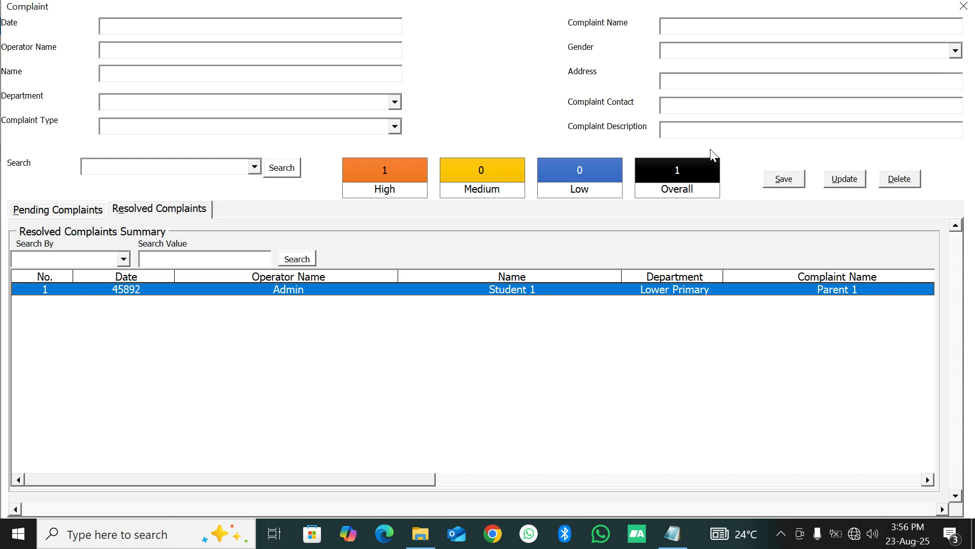
pyautogui.click(964, 7)
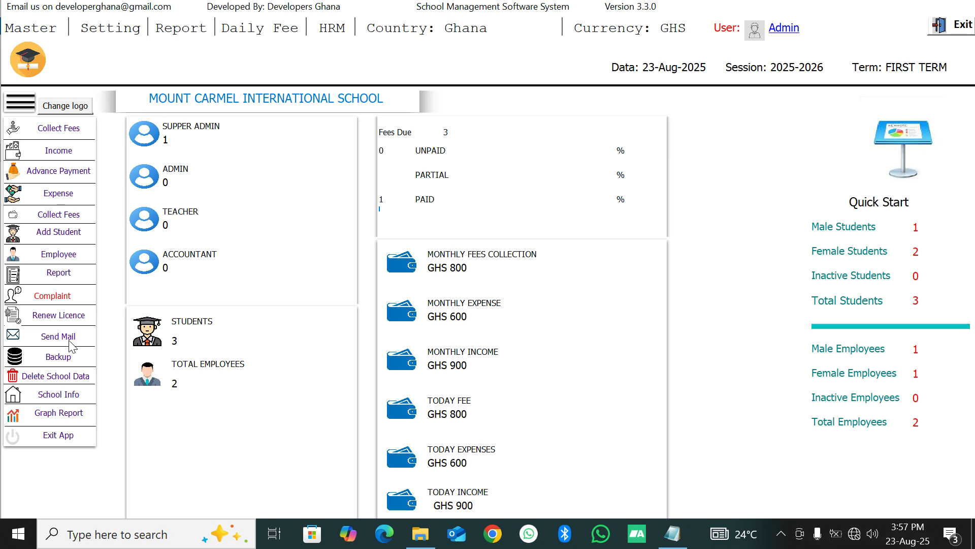
# Write an email with subject 'FEES REMINDER' telling parents to settle fees before exams time.
pyautogui.click(68, 337)
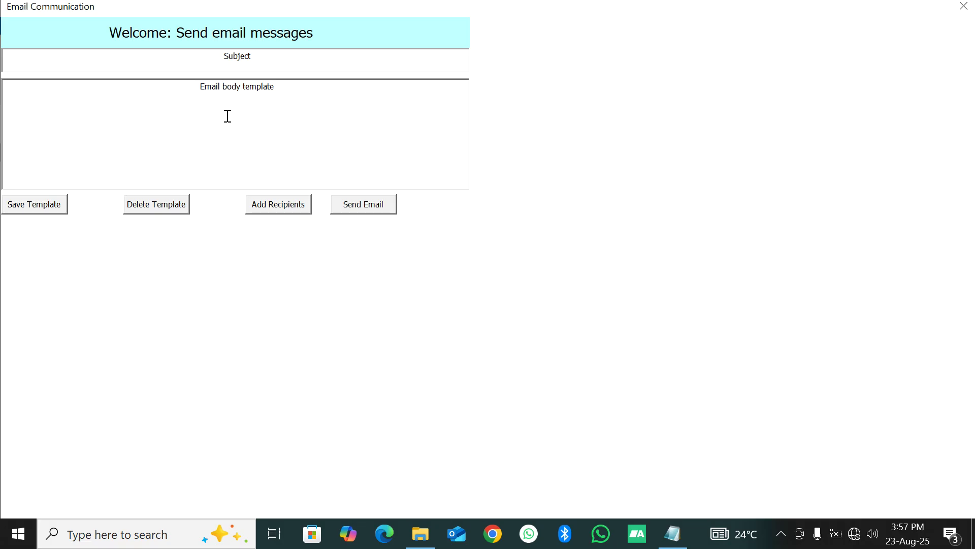
pyautogui.press('BackSpace')
pyautogui.press('BackSpace')
pyautogui.press('BackSpace')
pyautogui.press('BackSpace')
pyautogui.press('BackSpace')
pyautogui.press('BackSpace')
pyautogui.press('BackSpace')
pyautogui.write('FEES REMINDER')
pyautogui.click(279, 86)
pyautogui.press('BackSpace')
pyautogui.press('BackSpace')
pyautogui.press('BackSpace')
pyautogui.press('BackSpace')
pyautogui.press('BackSpace')
pyautogui.press('BackSpace')
pyautogui.press('BackSpace')
pyautogui.press('BackSpace')
pyautogui.press('BackSpace')
pyautogui.press('BackSpace')
pyautogui.press('BackSpace')
pyautogui.press('BackSpace')
pyautogui.press('BackSpace')
pyautogui.press('BackSpace')
pyautogui.press('BackSpace')
pyautogui.press('BackSpace')
pyautogui.press('BackSpace')
pyautogui.press('BackSpace')
pyautogui.press('BackSpace')
pyautogui.write('pARENTS ARE TO S')
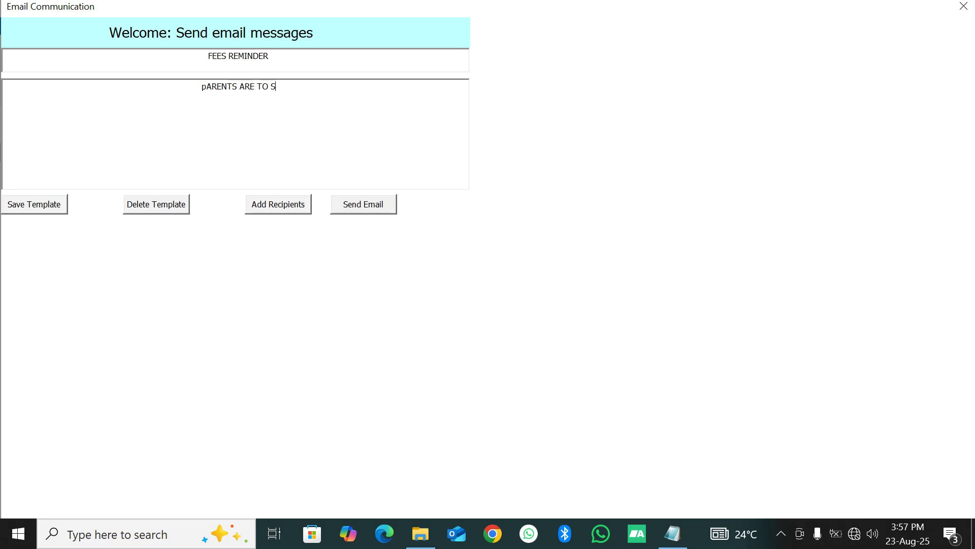
pyautogui.write('ETTLE')
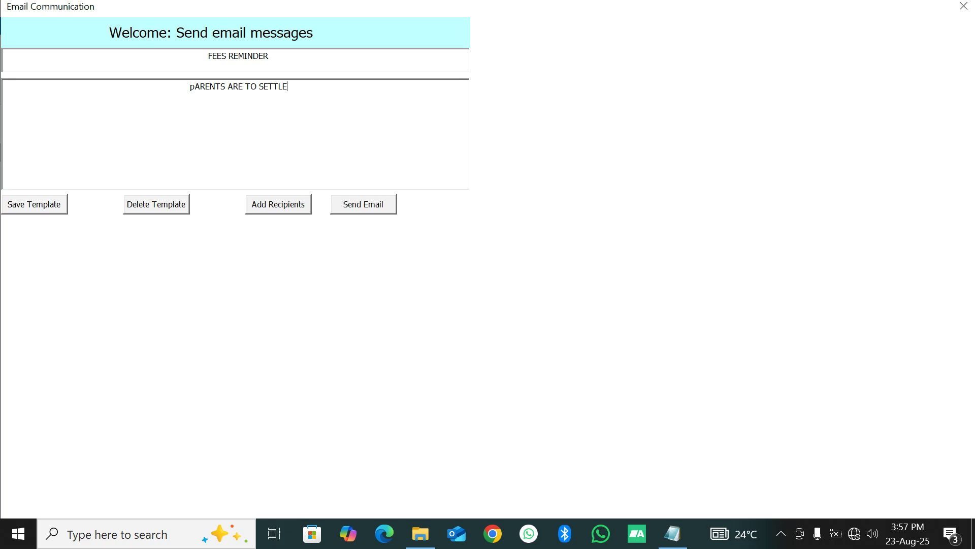
pyautogui.press('BackSpace')
pyautogui.press('BackSpace')
pyautogui.press('BackSpace')
pyautogui.press('BackSpace')
pyautogui.press('BackSpace')
pyautogui.press('BackSpace')
pyautogui.press('BackSpace')
pyautogui.press('BackSpace')
pyautogui.press('BackSpace')
pyautogui.press('BackSpace')
pyautogui.press('BackSpace')
pyautogui.press('BackSpace')
pyautogui.press('BackSpace')
pyautogui.press('BackSpace')
pyautogui.press('BackSpace')
pyautogui.press('BackSpace')
pyautogui.press('BackSpace')
pyautogui.press('BackSpace')
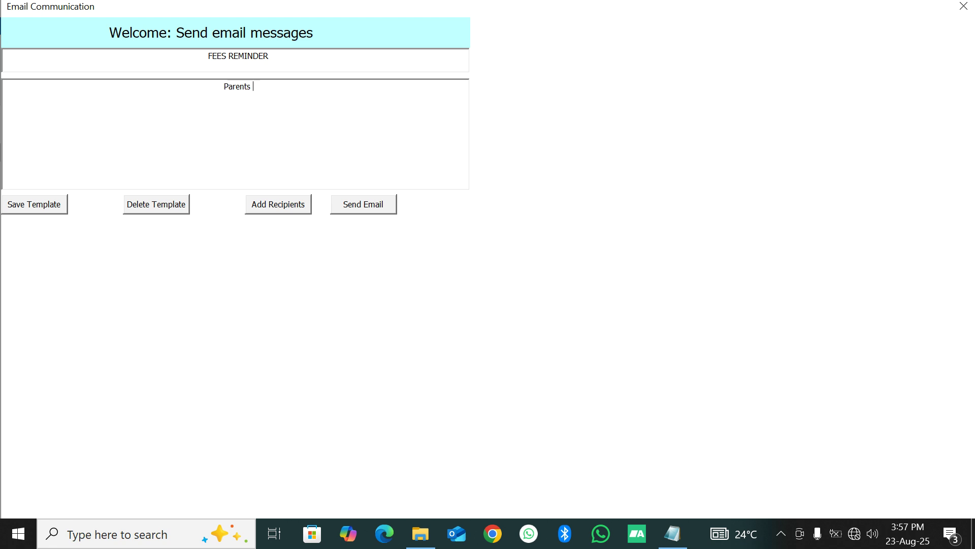
pyautogui.write('o settle fees ')
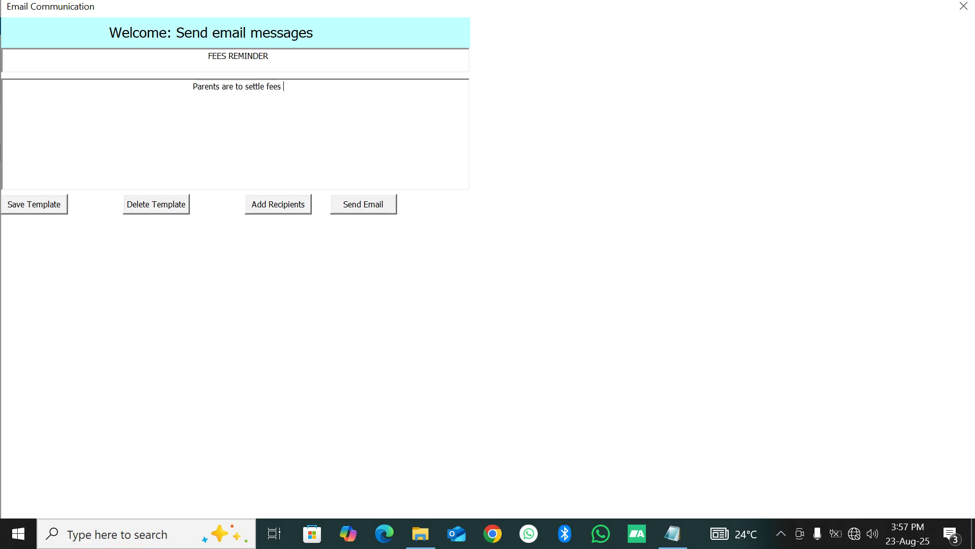
pyautogui.write('before')
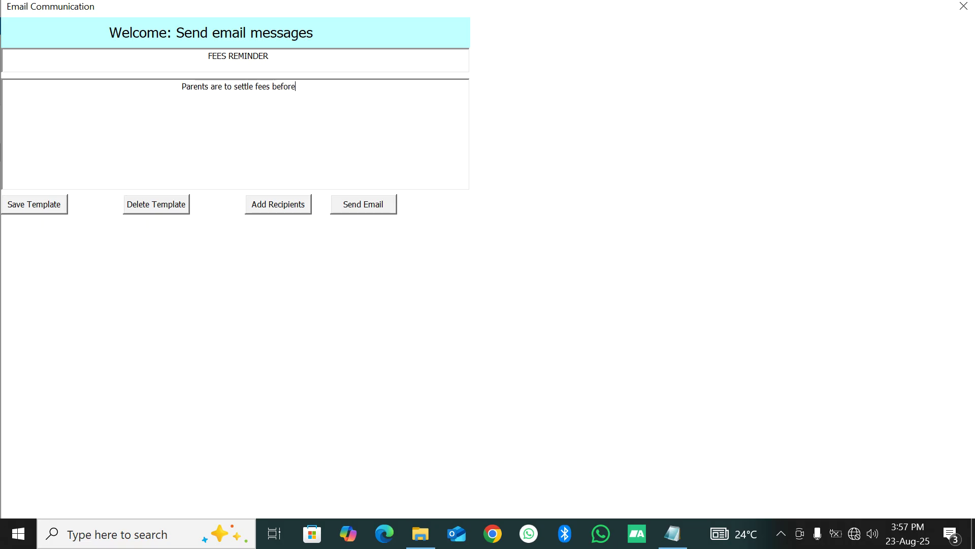
pyautogui.write(' exams')
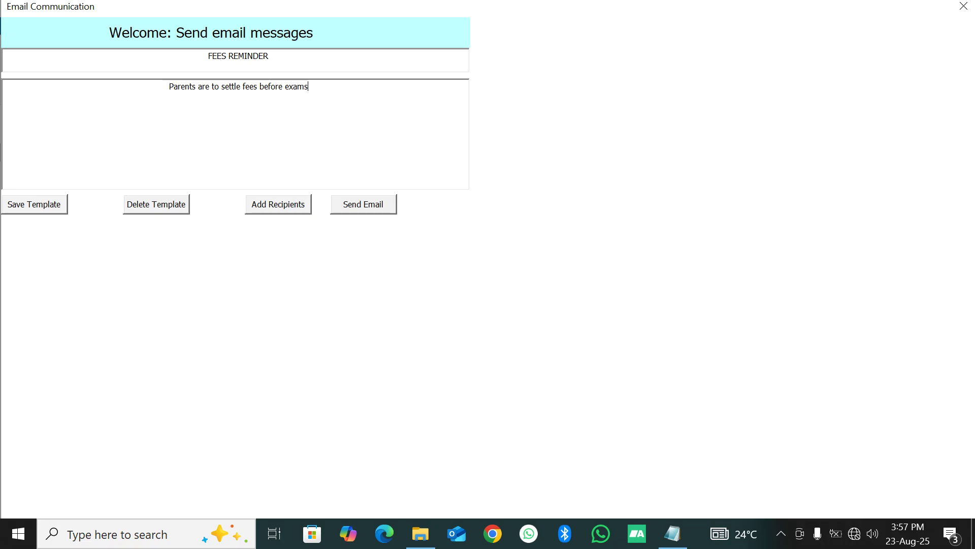
pyautogui.press('BackSpace')
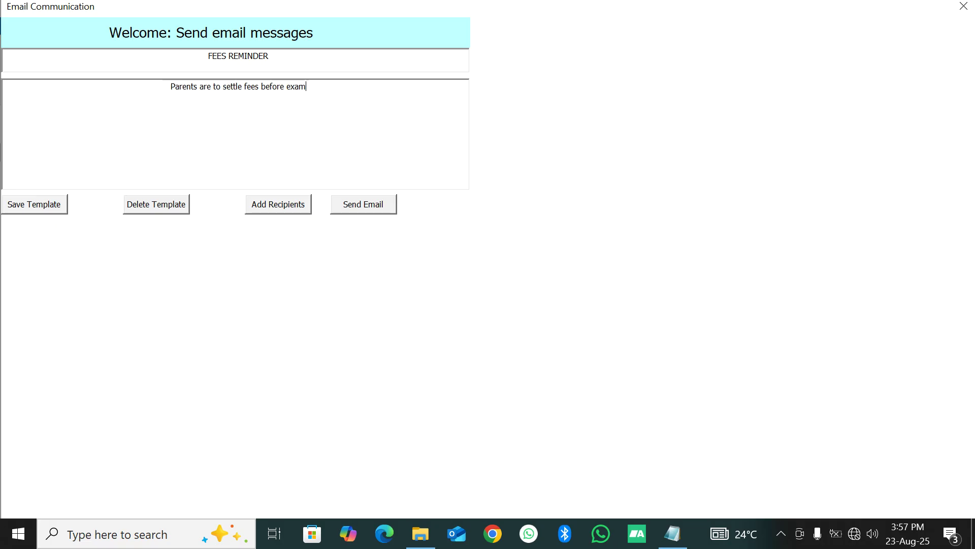
pyautogui.write('time')
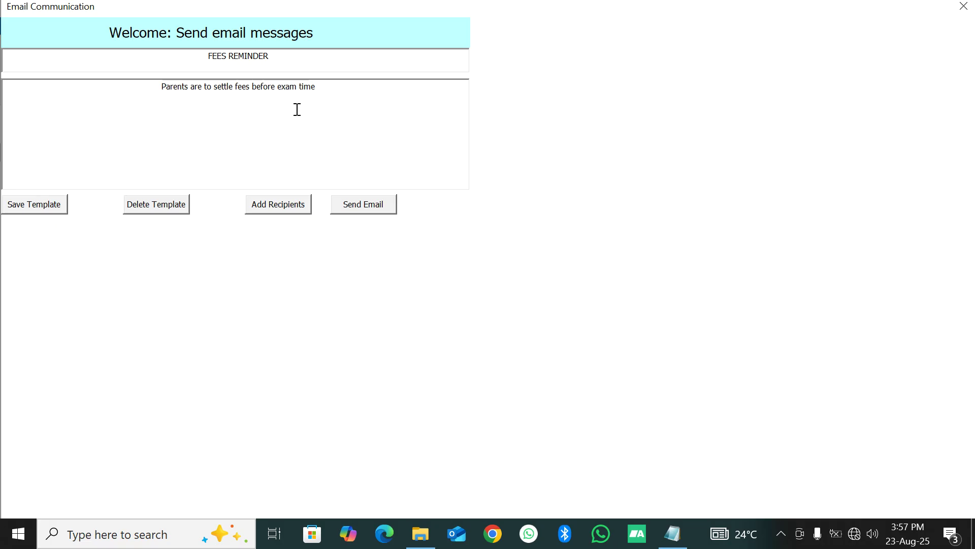
# Save the reminder as an email template and open the Recipient Details form.
pyautogui.click(40, 204)
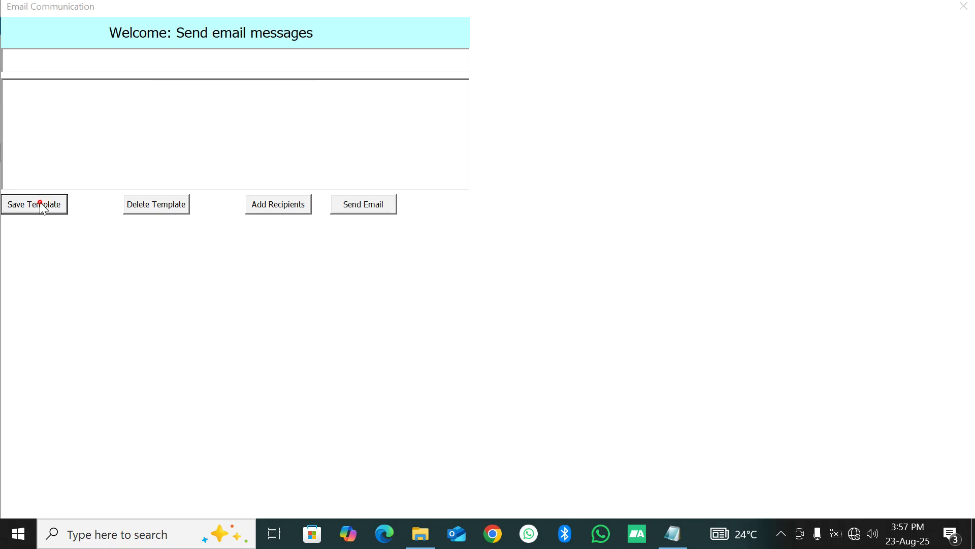
pyautogui.click(535, 328)
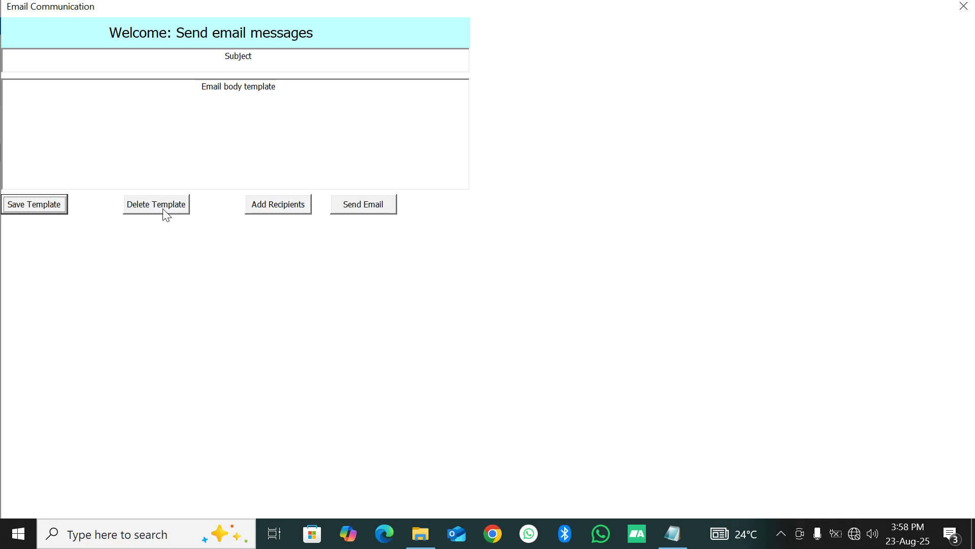
pyautogui.click(270, 211)
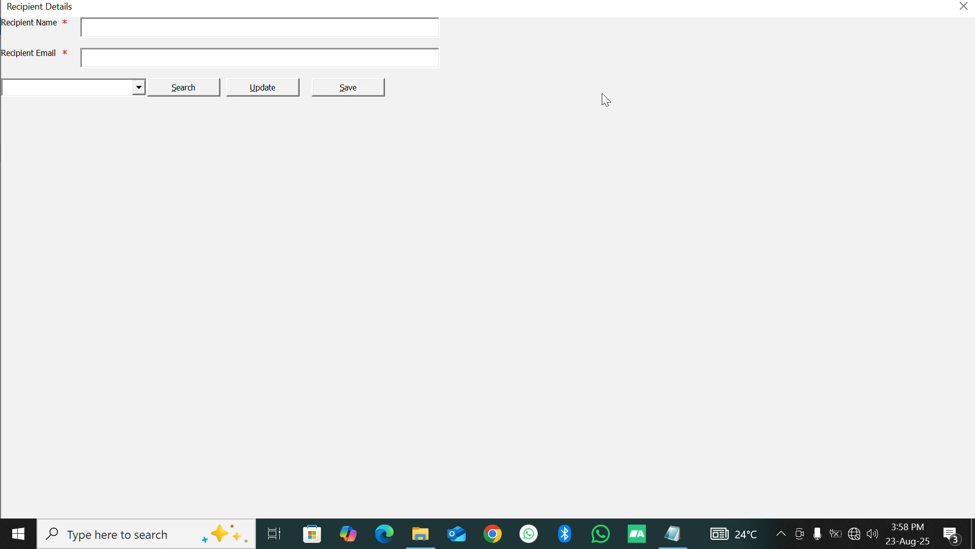
# Close the Recipient Details form and the Email Communication window.
pyautogui.click(964, 9)
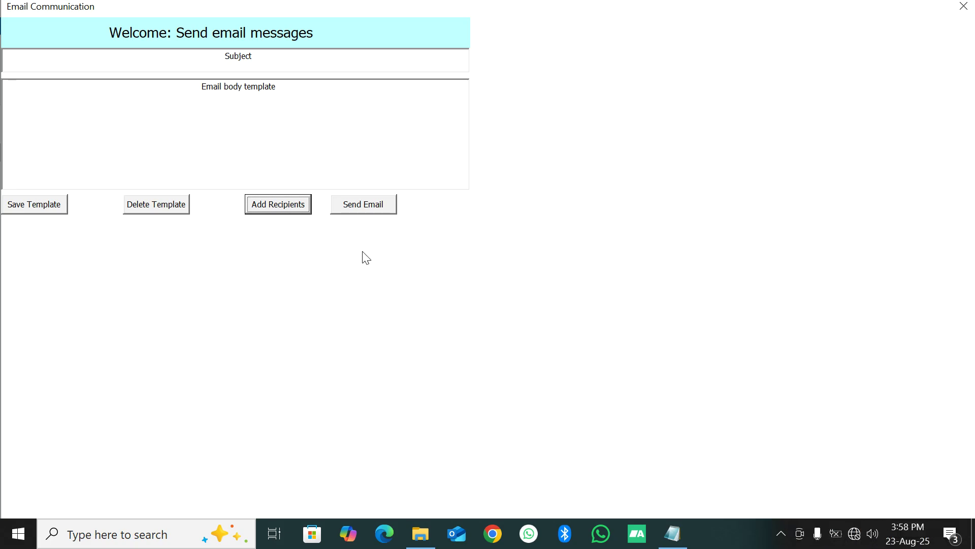
pyautogui.click(970, 9)
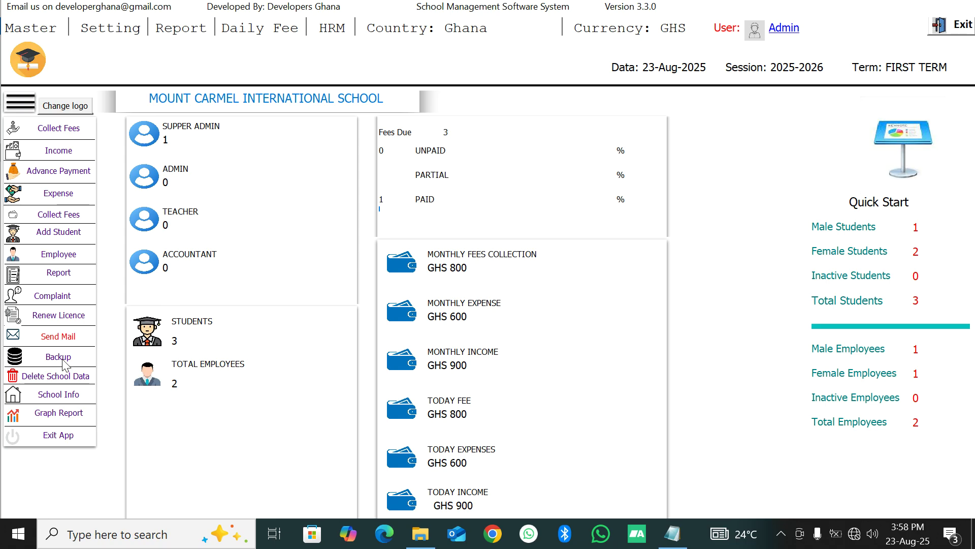
pyautogui.click(63, 359)
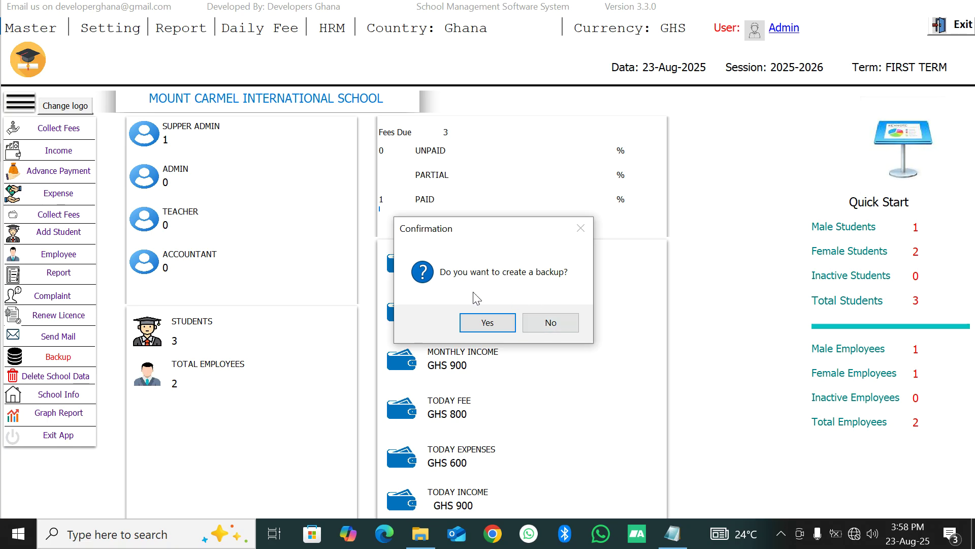
pyautogui.click(537, 326)
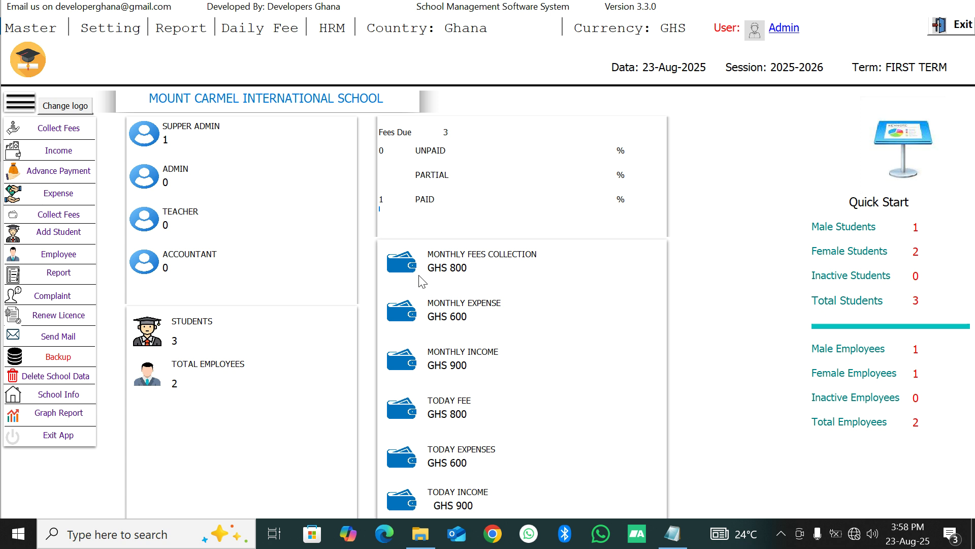
pyautogui.click(421, 533)
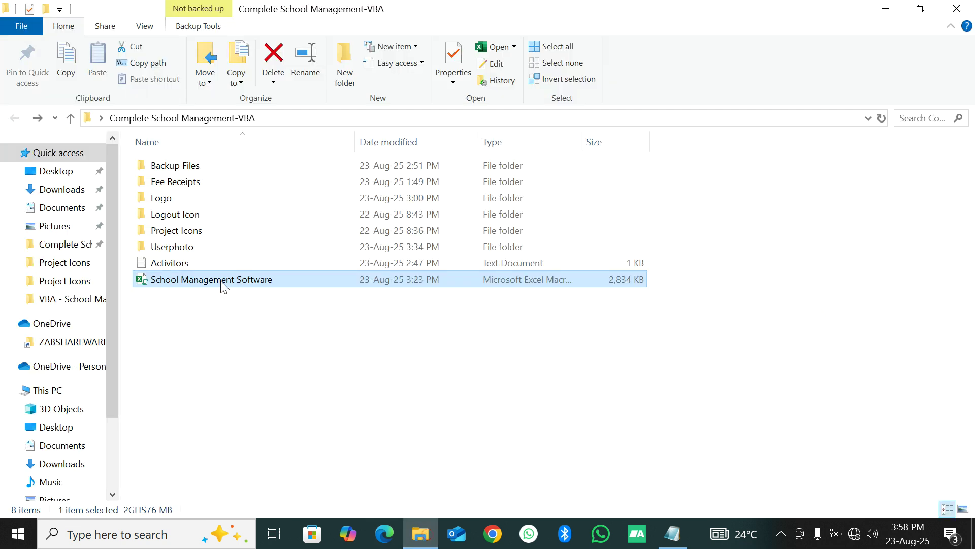
pyautogui.doubleClick(168, 172)
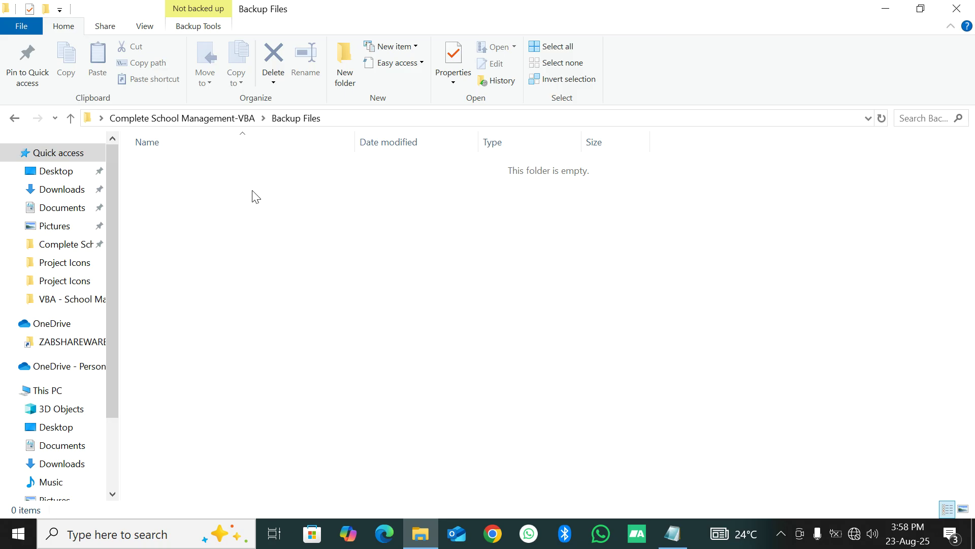
pyautogui.click(874, 19)
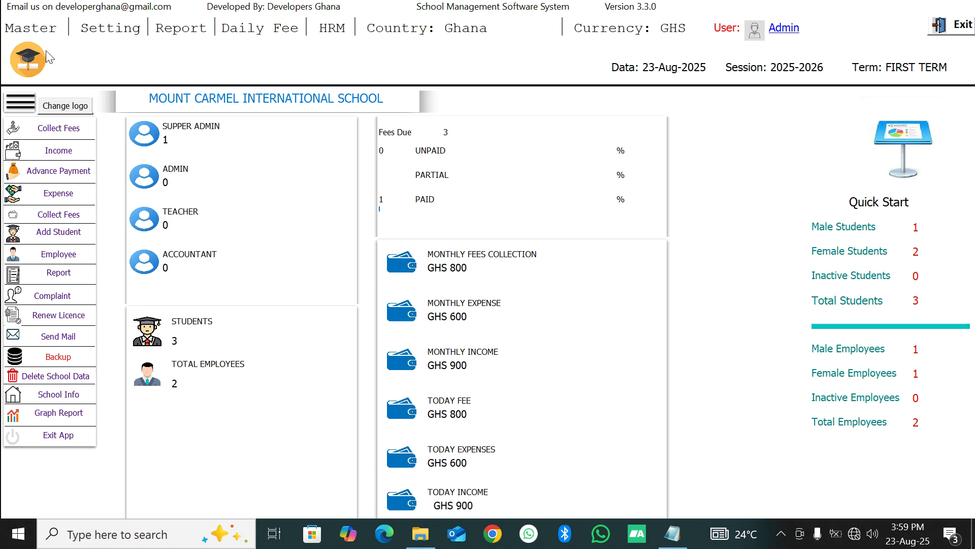
# Open the All Transactions Report and refresh the fees to show the 950 total.
pyautogui.click(41, 33)
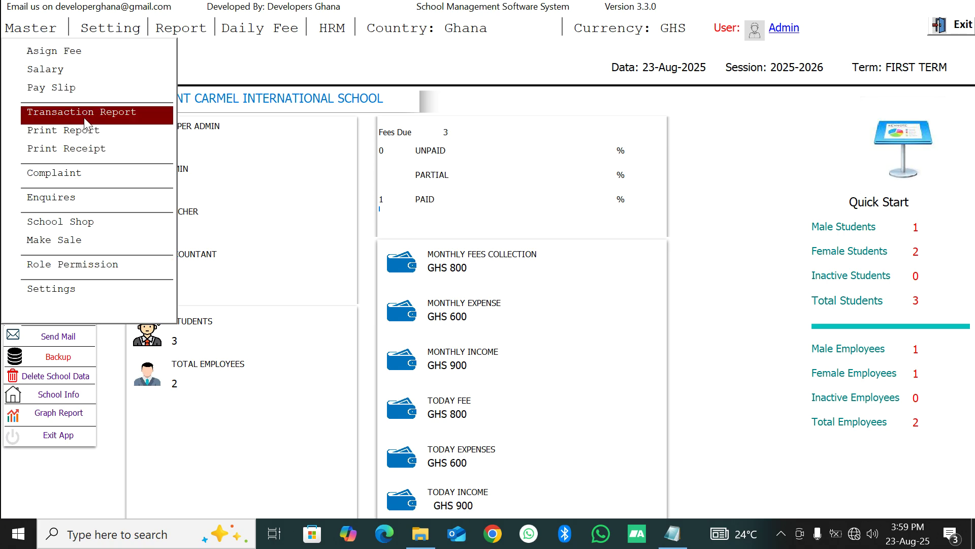
pyautogui.click(88, 151)
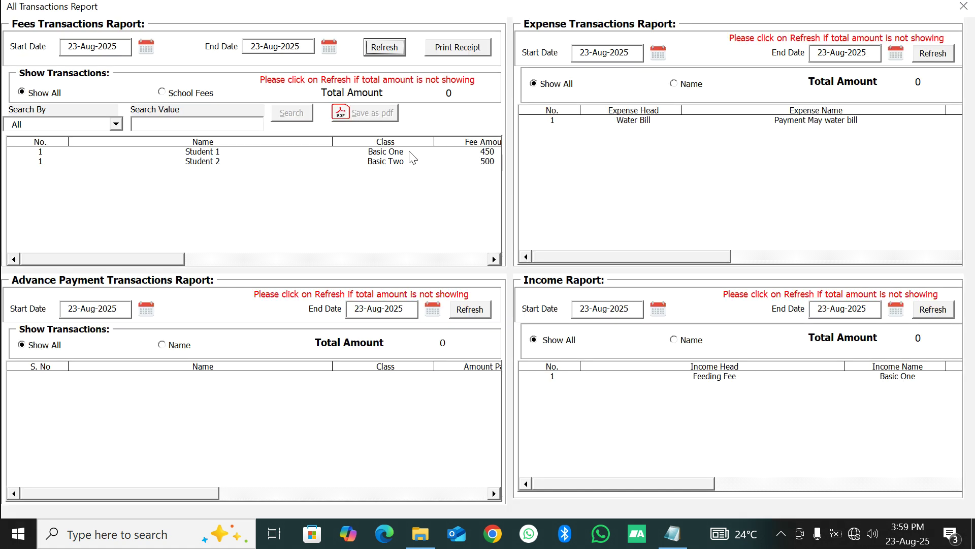
pyautogui.click(218, 156)
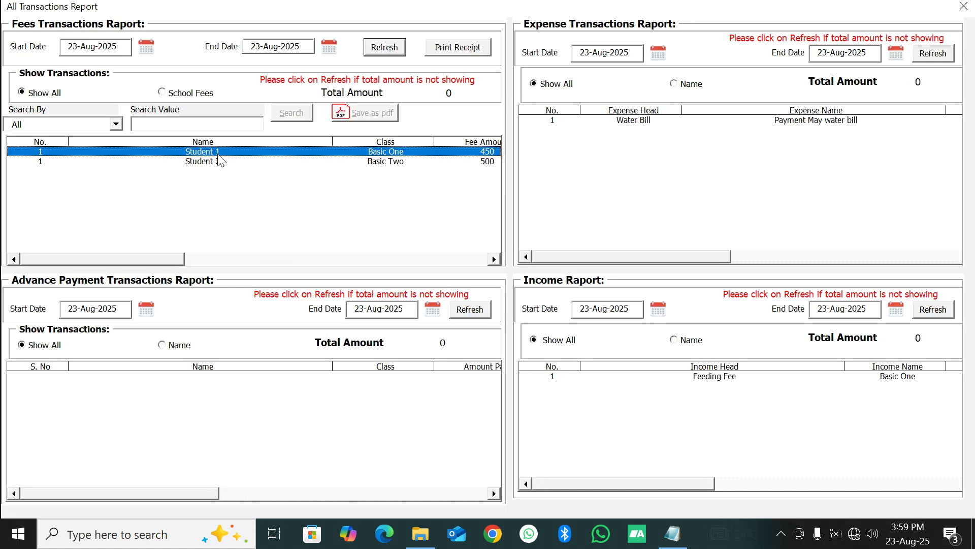
pyautogui.keyDown('shift'); pyautogui.click(218, 161); pyautogui.keyUp('shift')
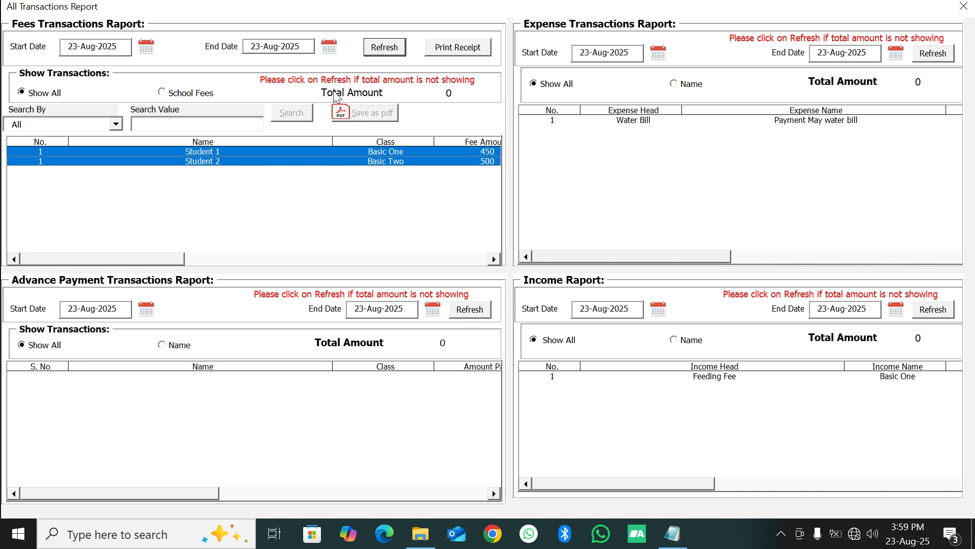
pyautogui.click(384, 51)
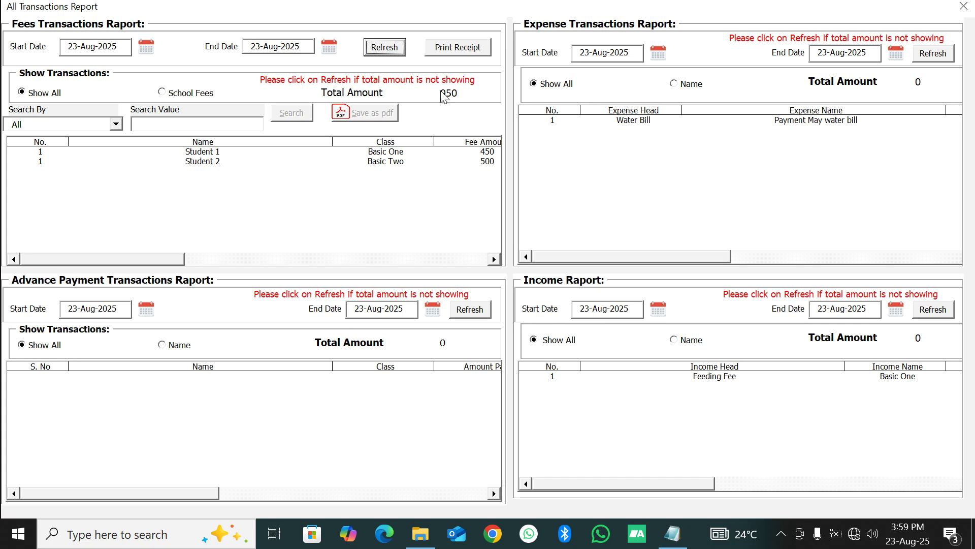
pyautogui.click(387, 152)
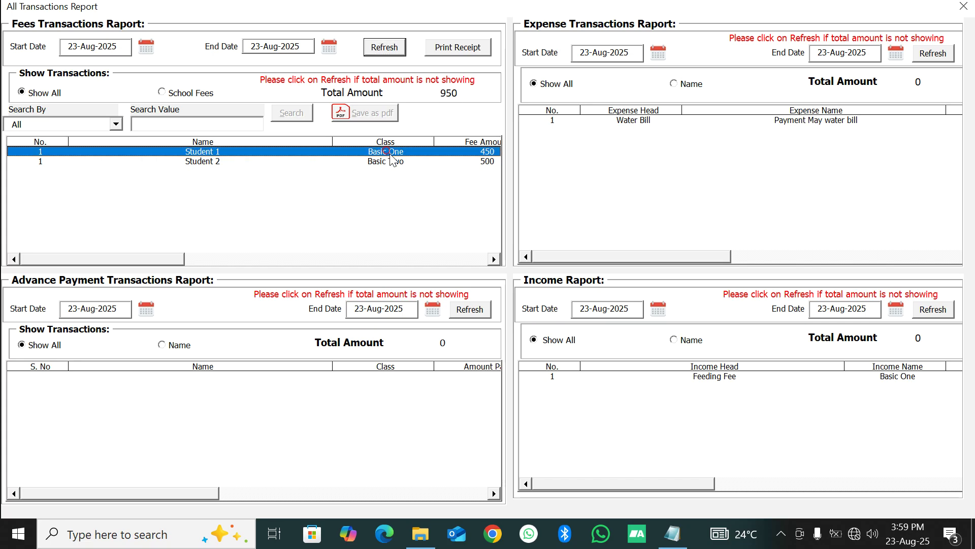
# Filter the fee list by Name to 'student 1'.
pyautogui.click(117, 124)
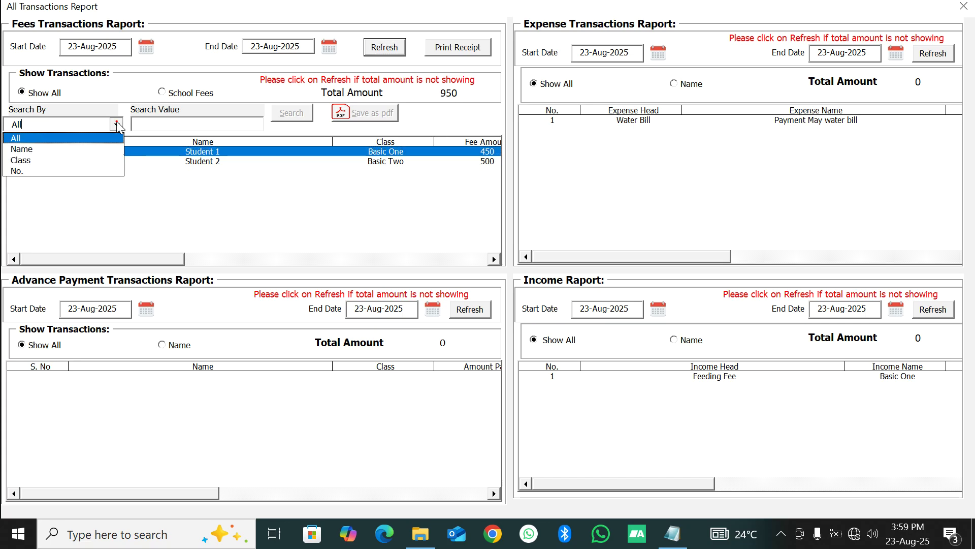
pyautogui.click(89, 151)
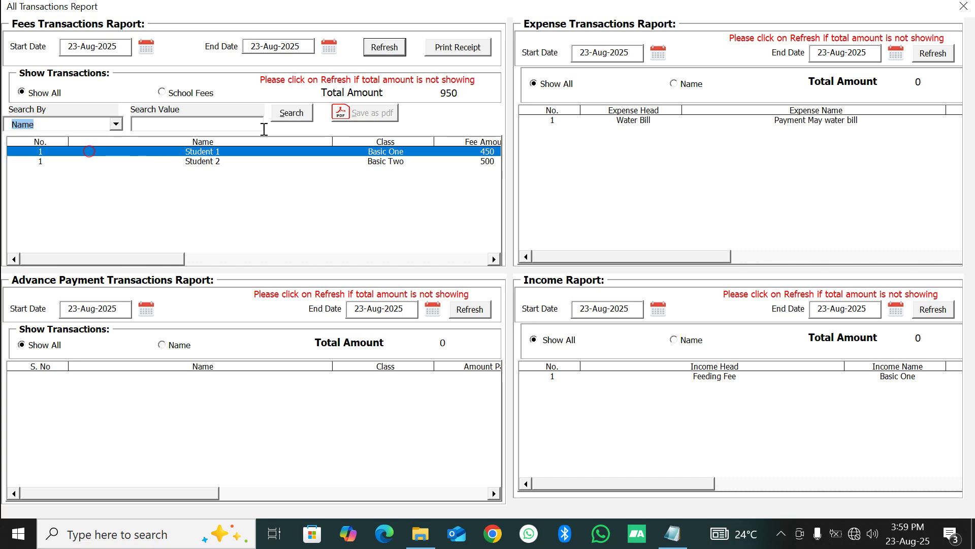
pyautogui.click(248, 126)
pyautogui.write('st')
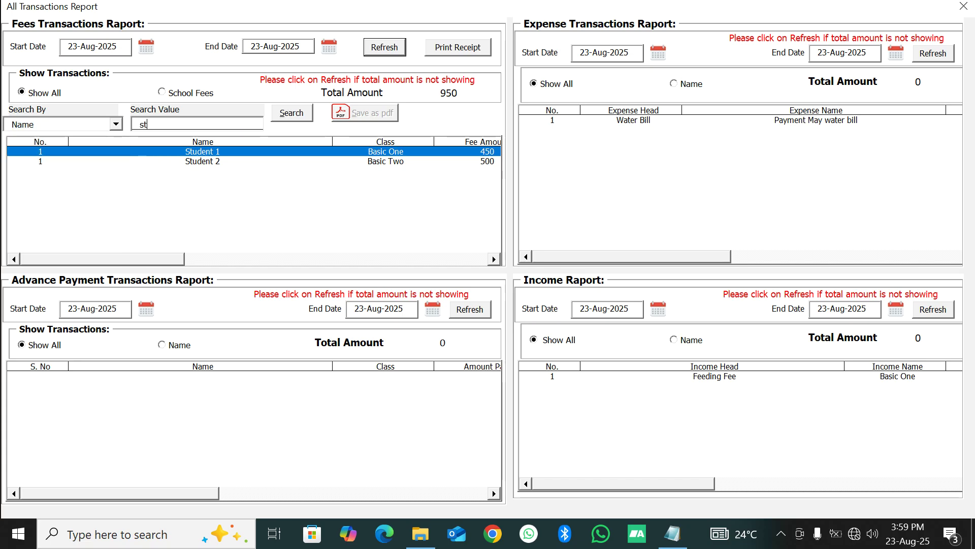
pyautogui.write('udent 1')
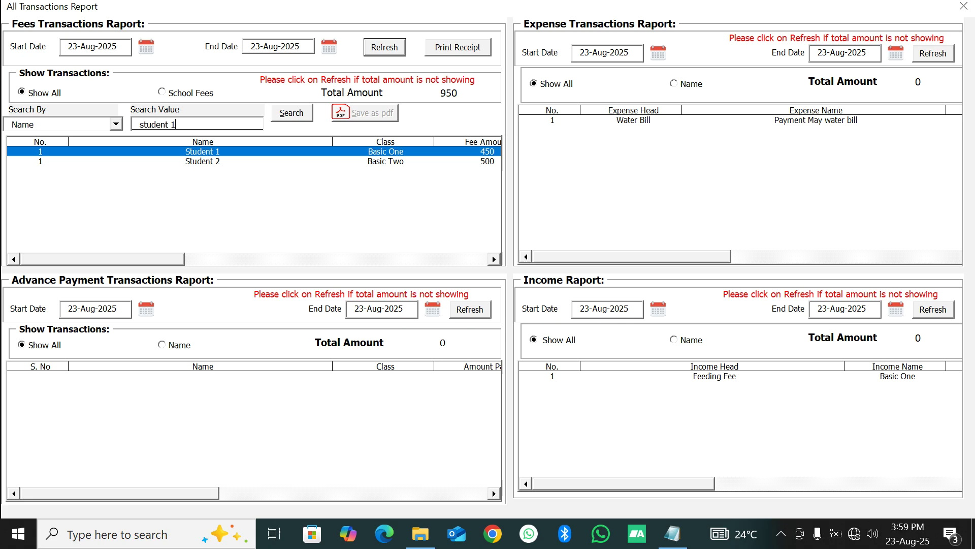
pyautogui.click(286, 116)
pyautogui.click(286, 115)
pyautogui.click(225, 152)
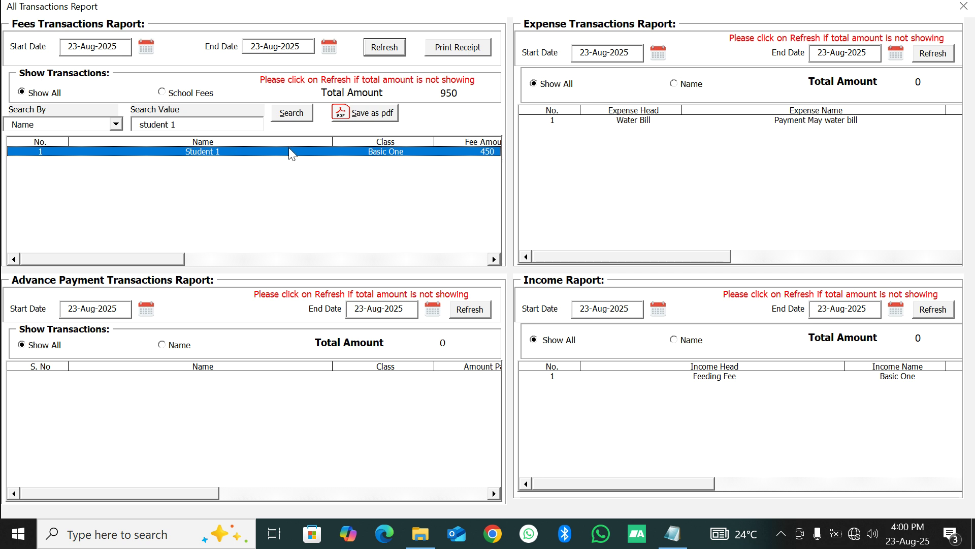
# Save Student 1's fee receipt as a PDF.
pyautogui.click(454, 51)
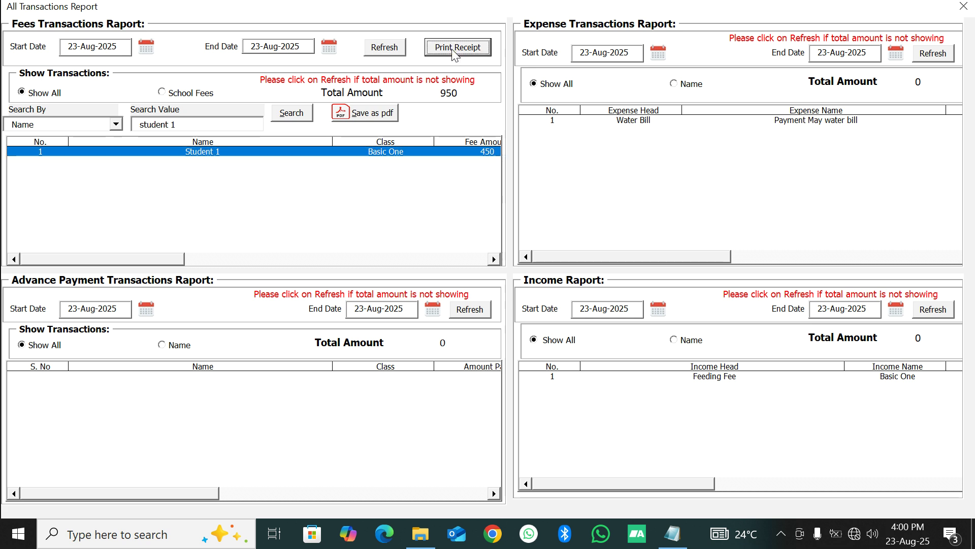
pyautogui.click(361, 116)
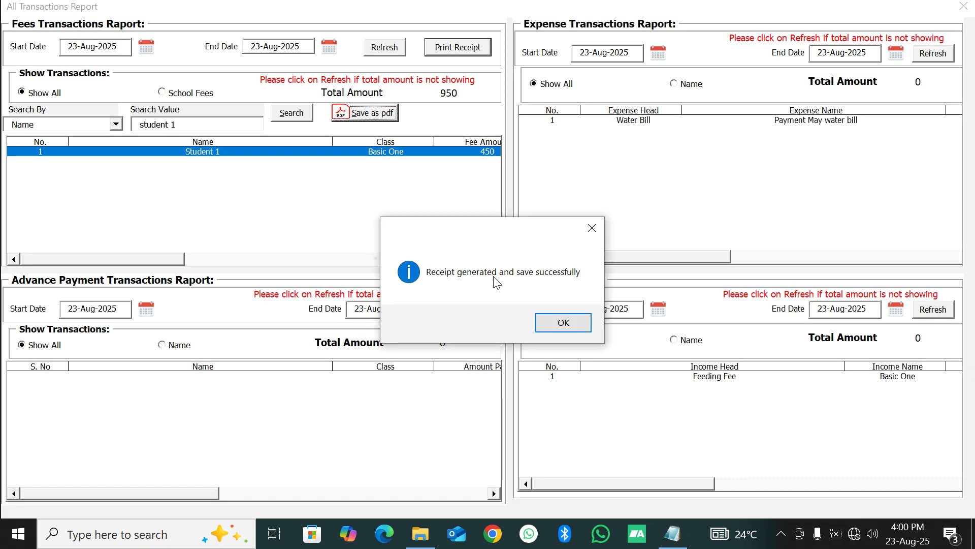
pyautogui.click(572, 316)
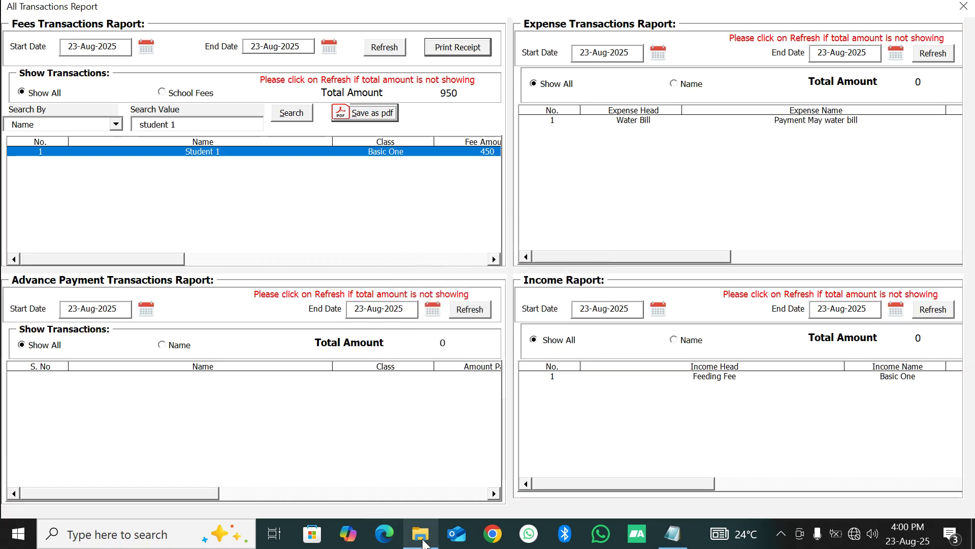
pyautogui.click(424, 539)
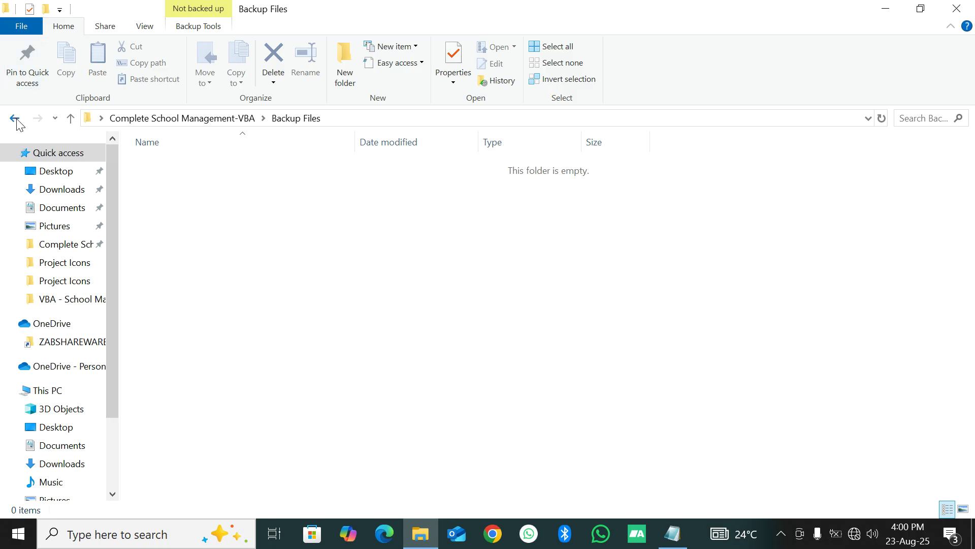
# Confirm the Student 1 receipt PDF is in the Fee Receipts folder, then minimize Explorer.
pyautogui.click(15, 119)
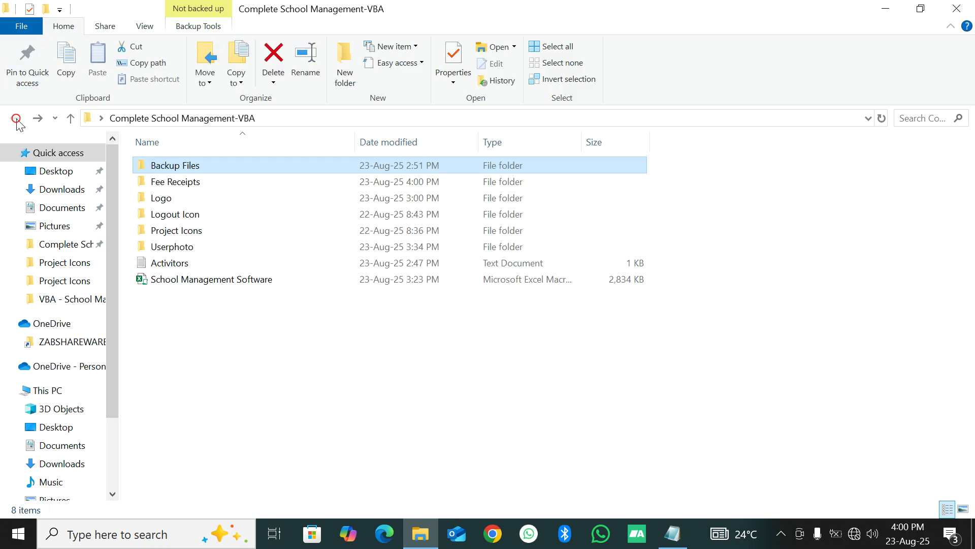
pyautogui.doubleClick(171, 186)
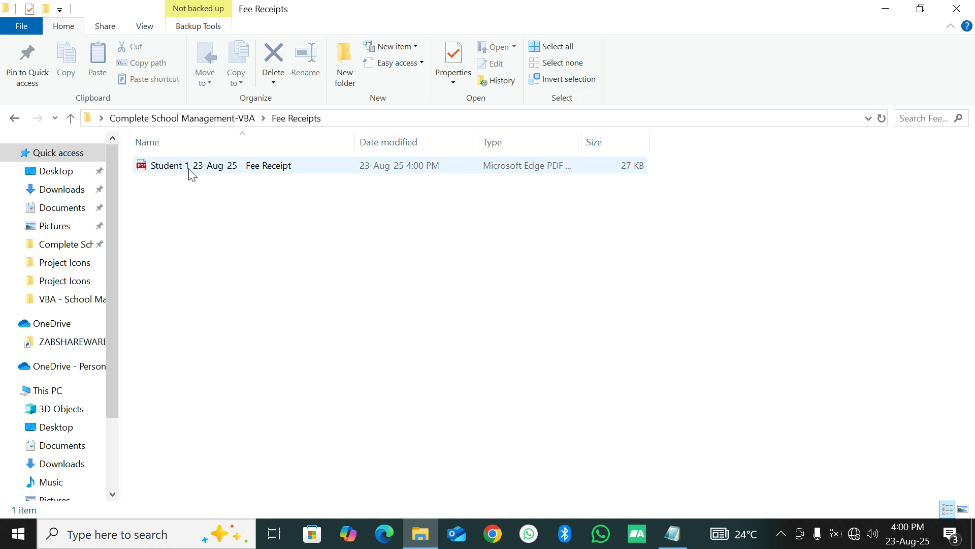
pyautogui.click(190, 173)
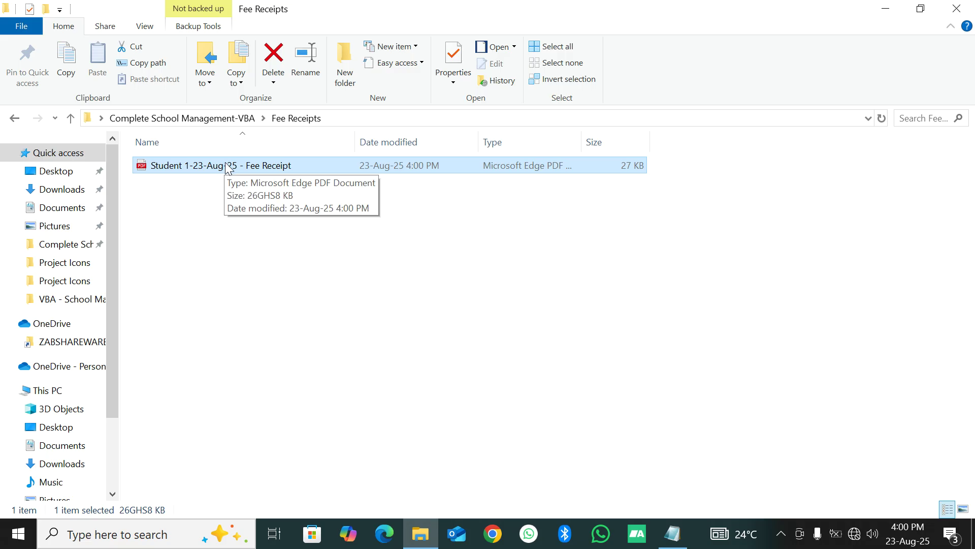
pyautogui.click(14, 122)
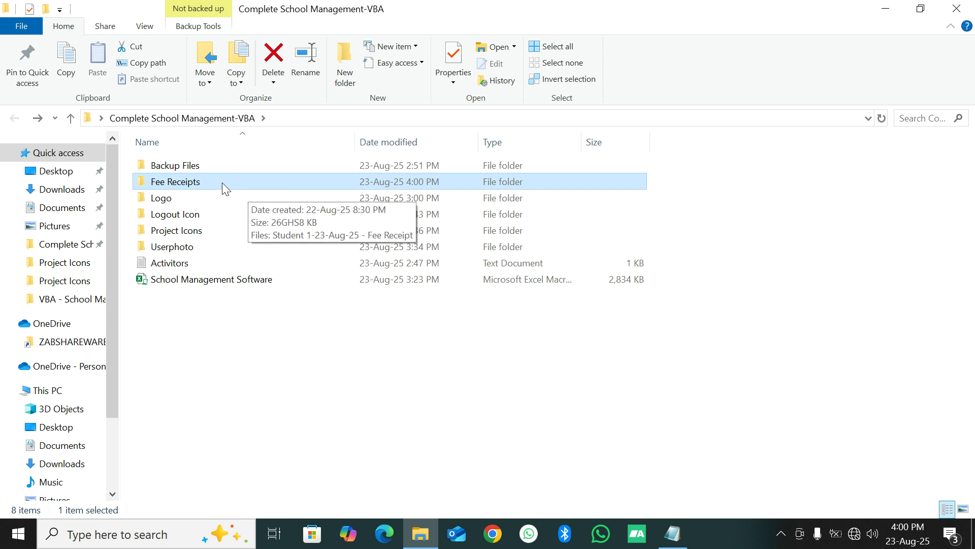
pyautogui.click(887, 9)
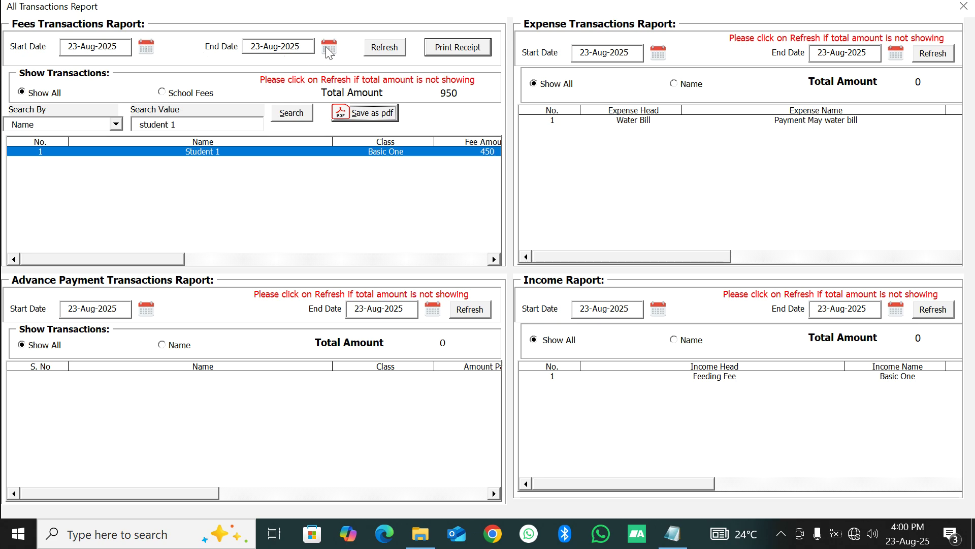
pyautogui.click(146, 49)
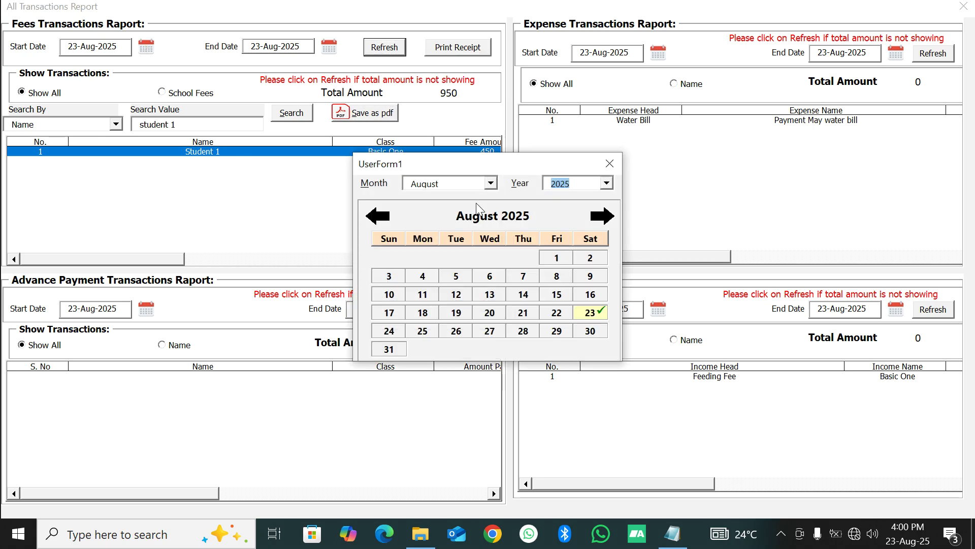
# Set the fees start date to 01-Jun-2024 and refresh the list.
pyautogui.click(491, 183)
pyautogui.click(464, 213)
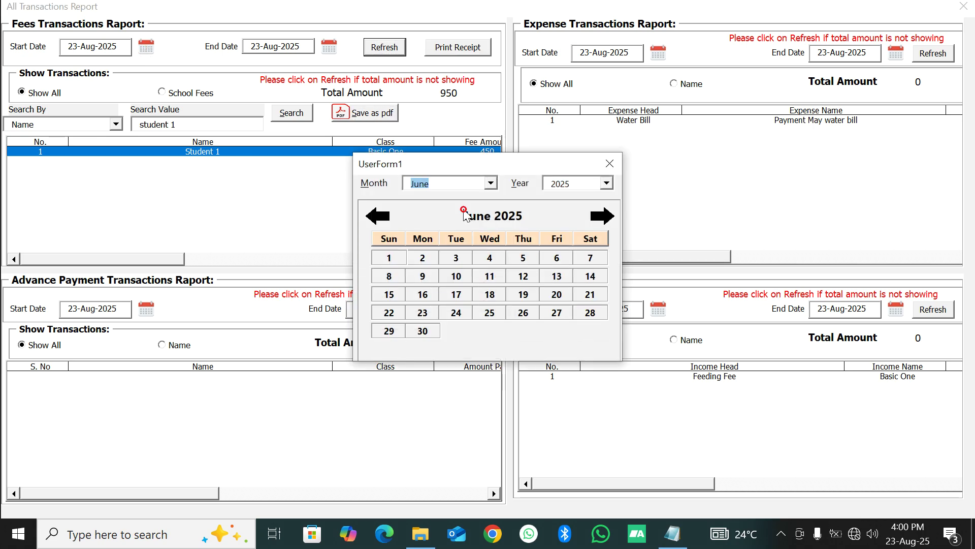
pyautogui.click(609, 184)
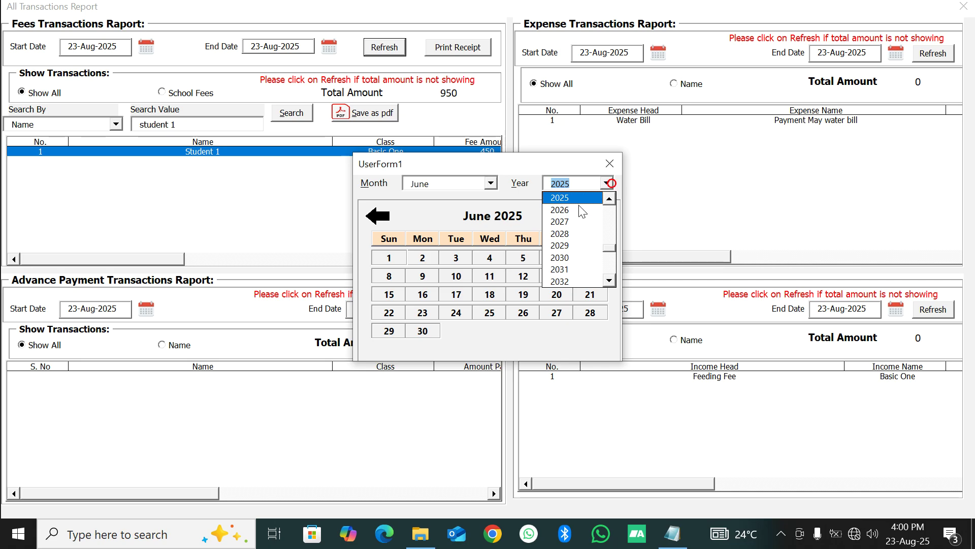
pyautogui.click(608, 198)
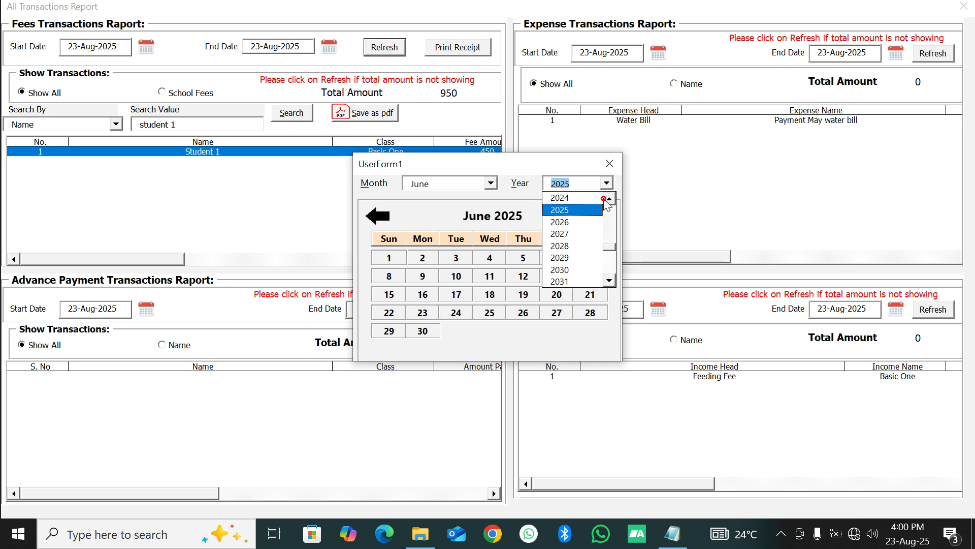
pyautogui.click(565, 202)
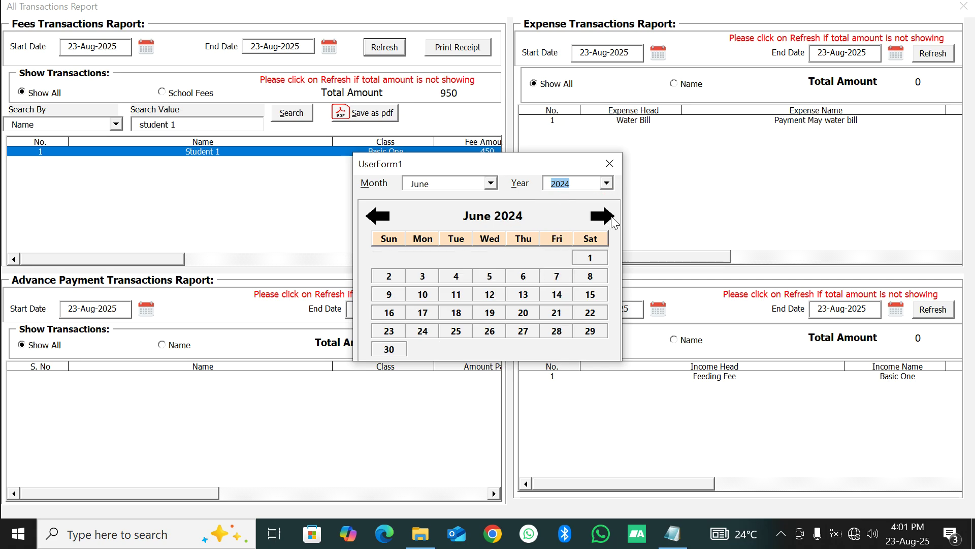
pyautogui.click(590, 258)
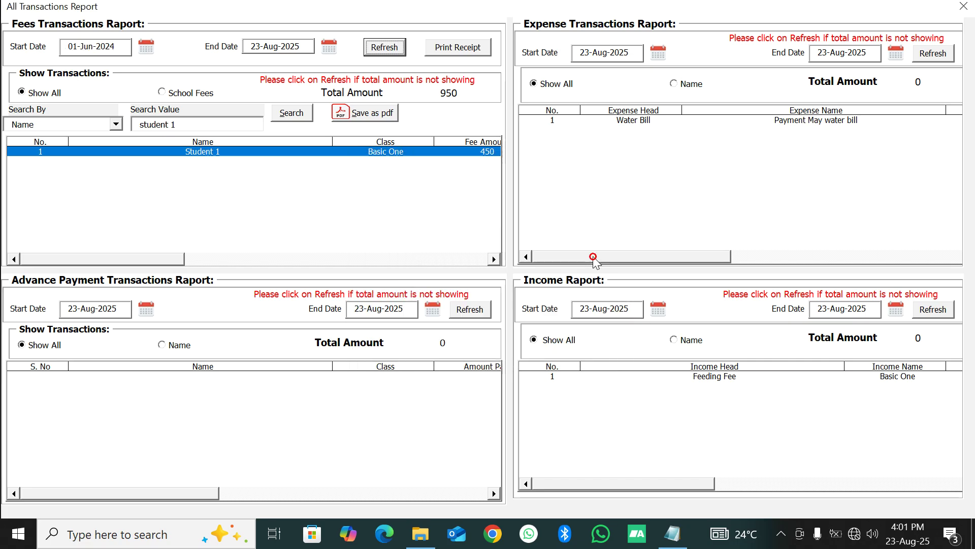
pyautogui.click(389, 47)
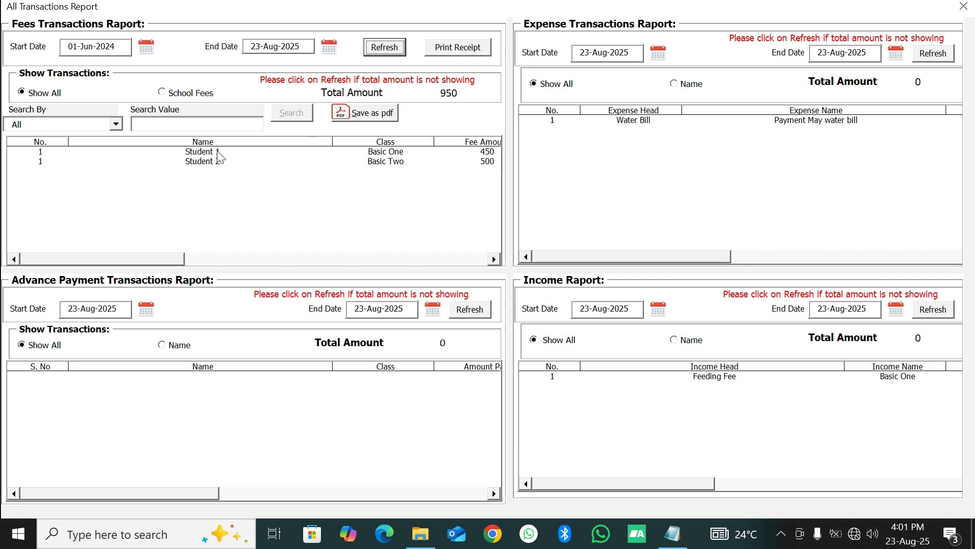
# Try a fees end date of 01-Aug-2024 and refresh the list.
pyautogui.click(328, 50)
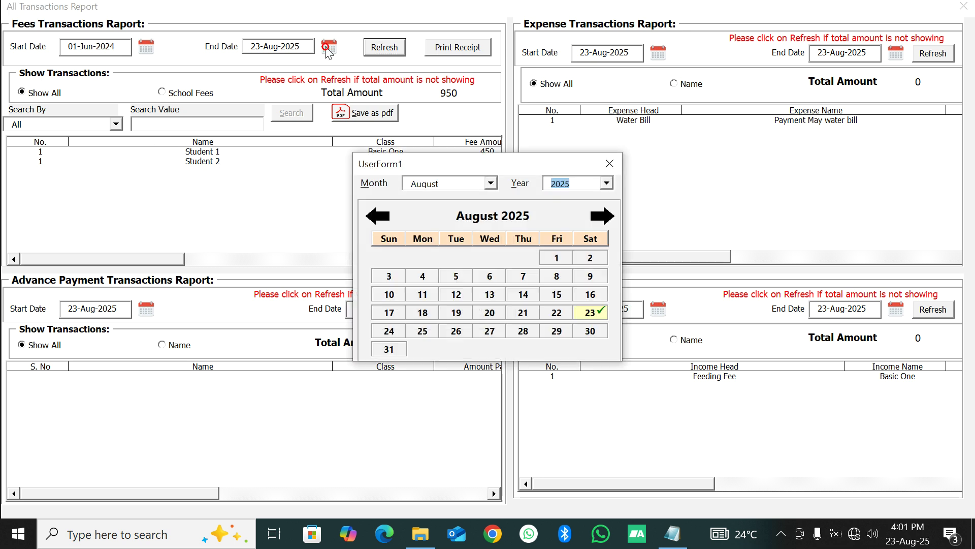
pyautogui.click(603, 186)
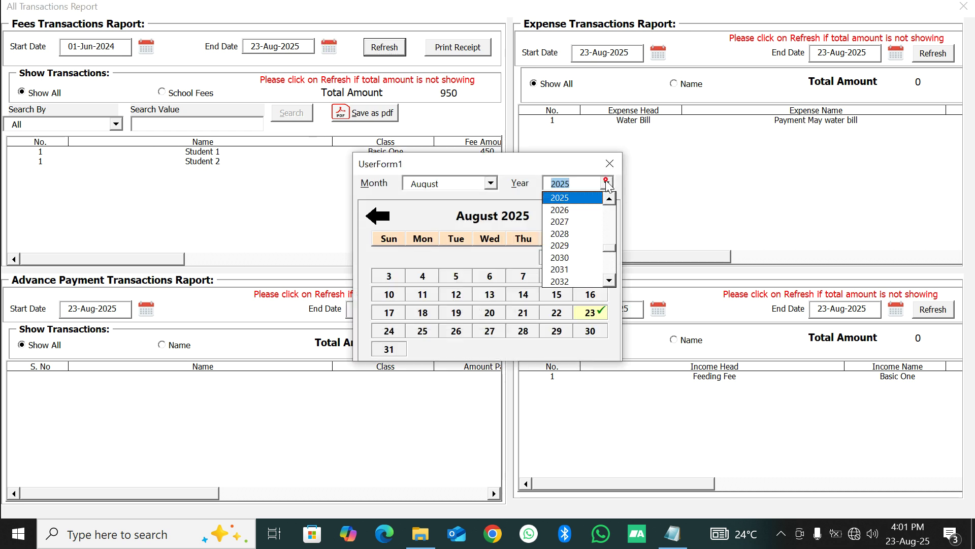
pyautogui.click(579, 200)
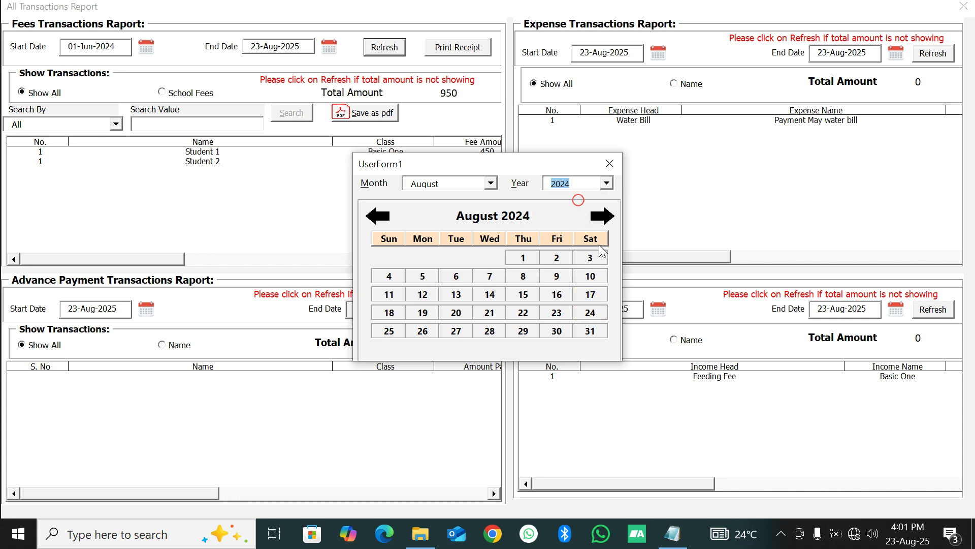
pyautogui.click(523, 259)
pyautogui.click(389, 48)
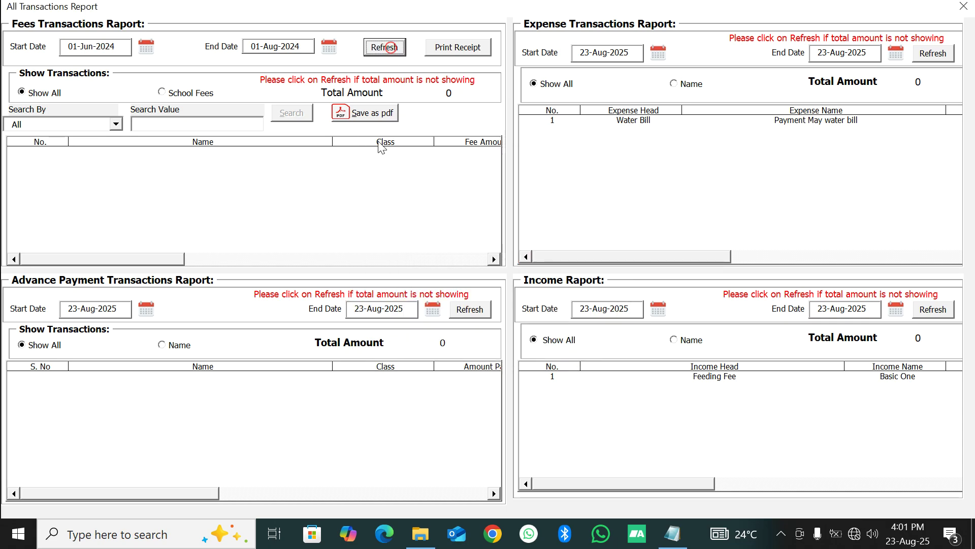
pyautogui.click(387, 151)
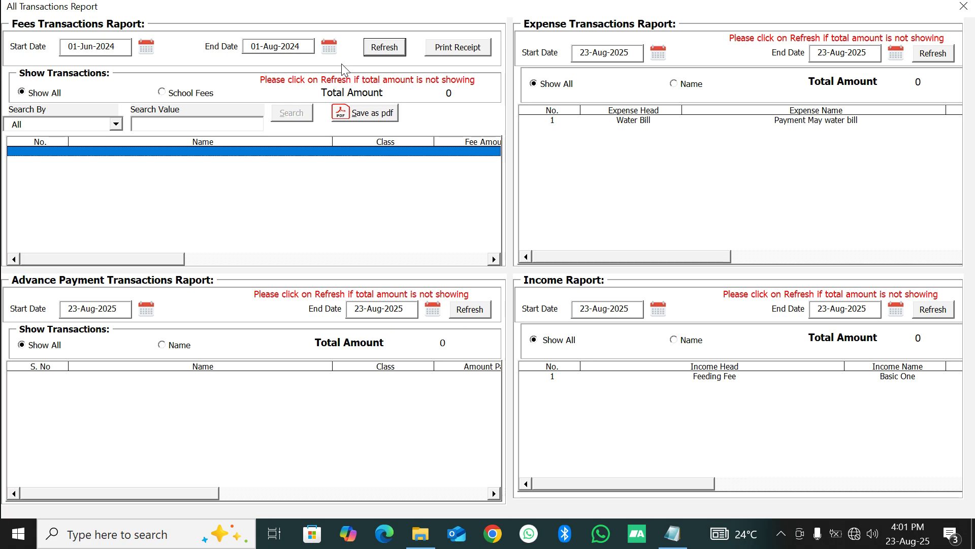
# Move the fees end date to 23-Aug-2025 and refresh so both payments total 950.
pyautogui.click(330, 50)
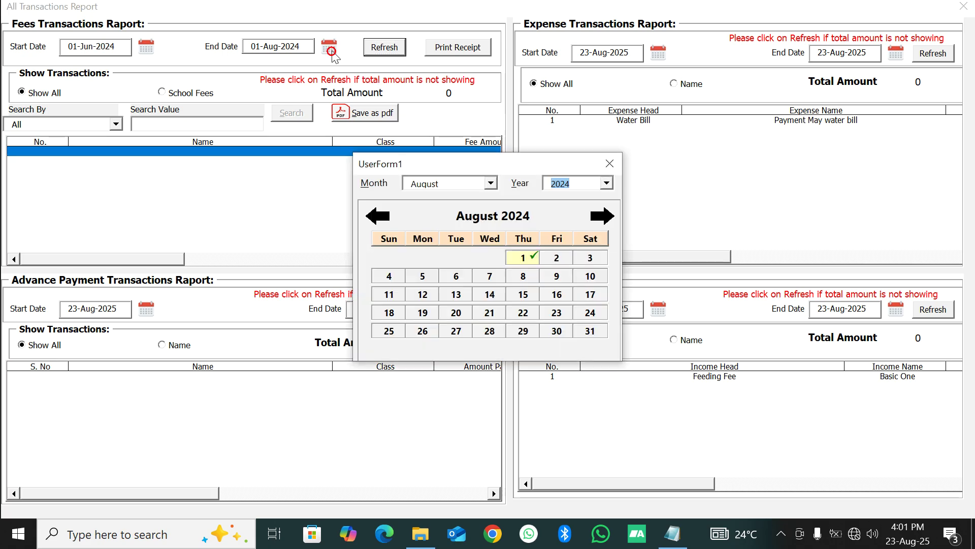
pyautogui.click(607, 184)
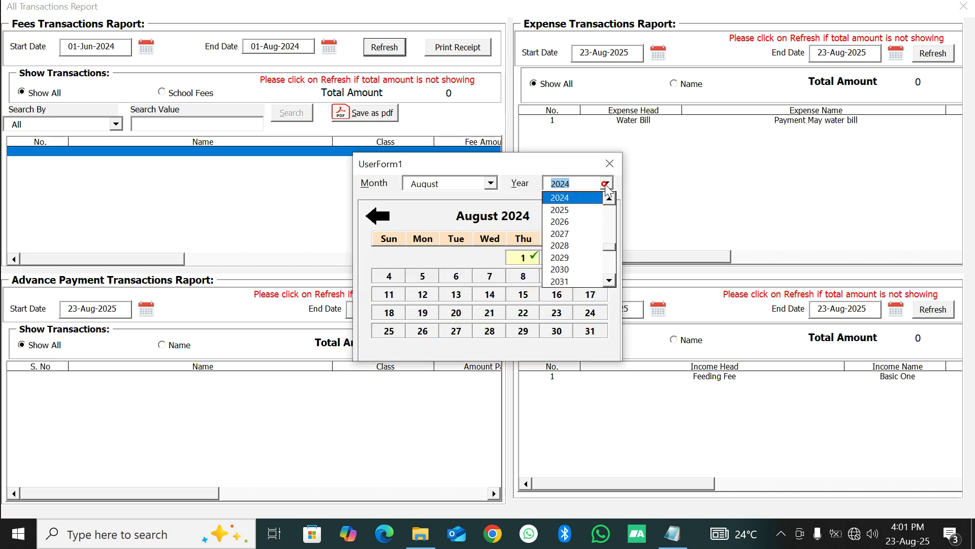
pyautogui.click(585, 208)
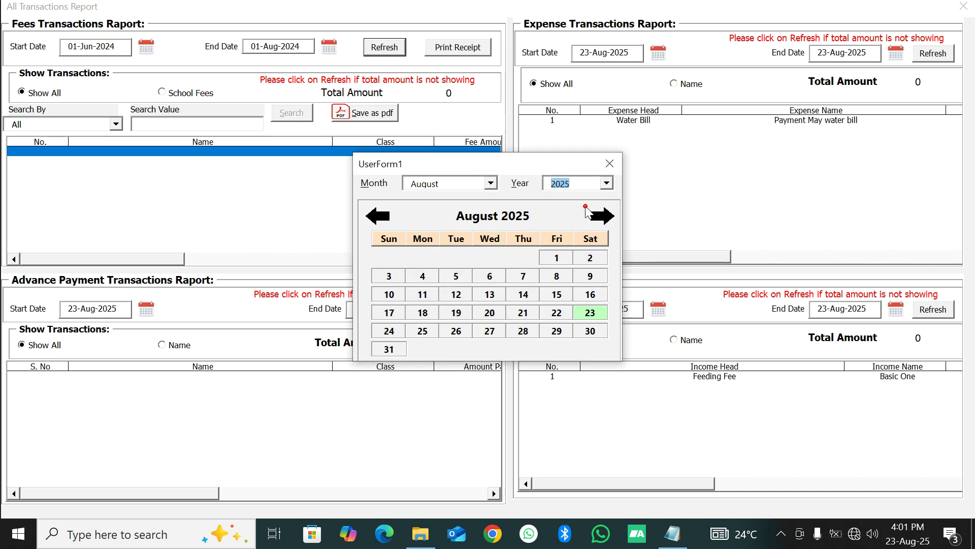
pyautogui.click(555, 258)
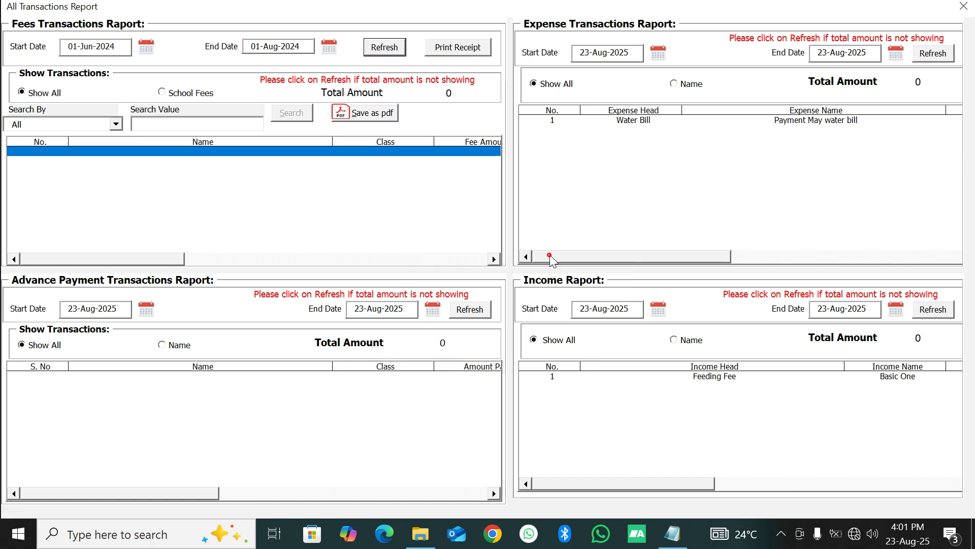
pyautogui.click(395, 46)
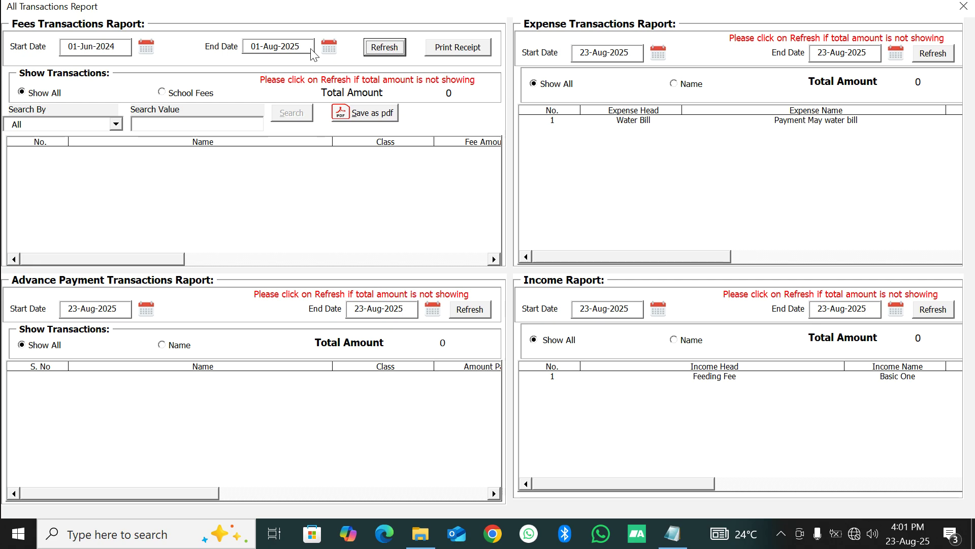
pyautogui.click(329, 48)
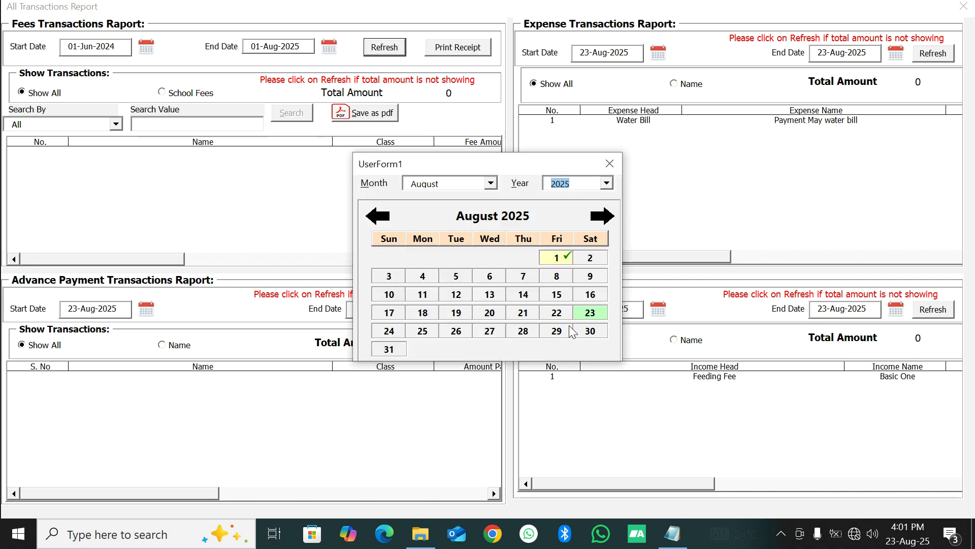
pyautogui.click(590, 313)
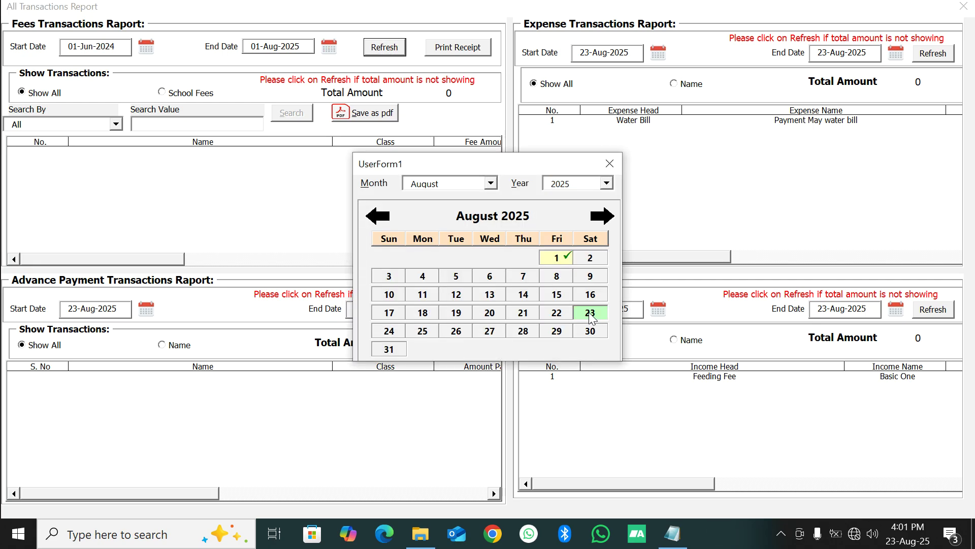
pyautogui.click(393, 51)
pyautogui.click(395, 51)
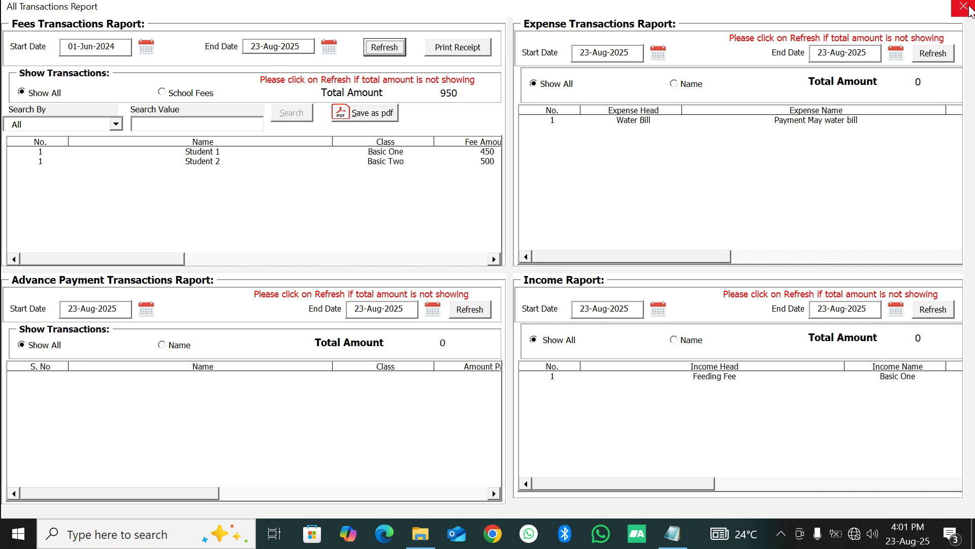
# Refresh the expense (600), income (900) and advance payment (0) totals, then close the report.
pyautogui.click(935, 54)
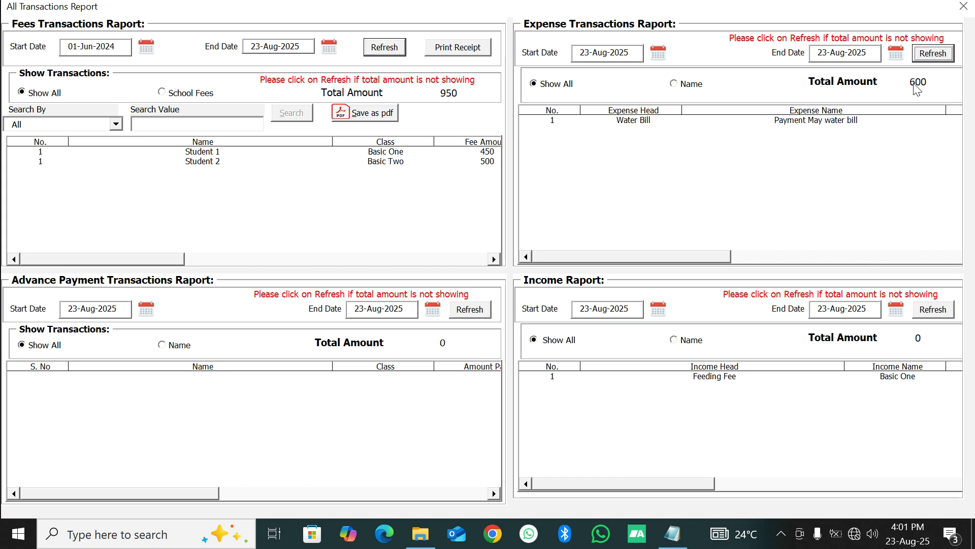
pyautogui.click(933, 309)
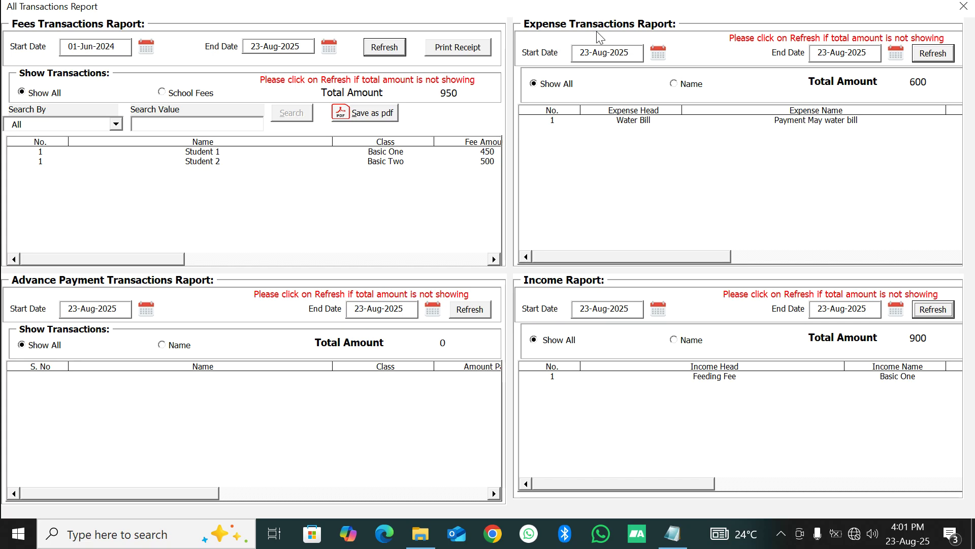
pyautogui.click(457, 310)
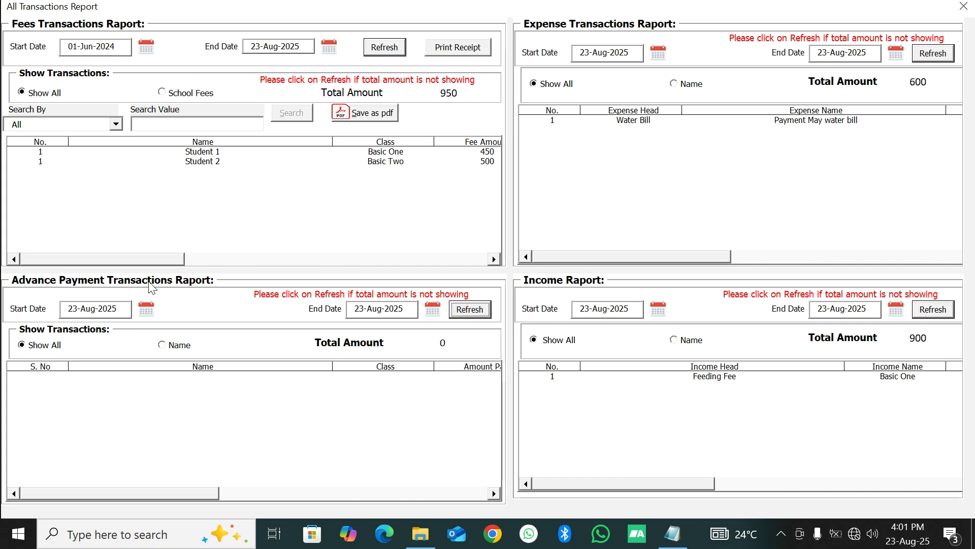
pyautogui.click(964, 6)
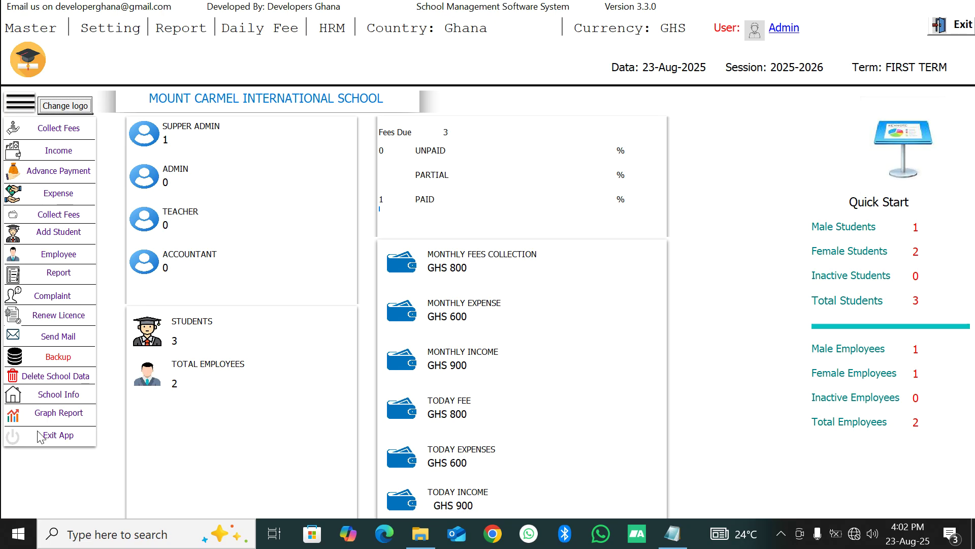
pyautogui.click(47, 376)
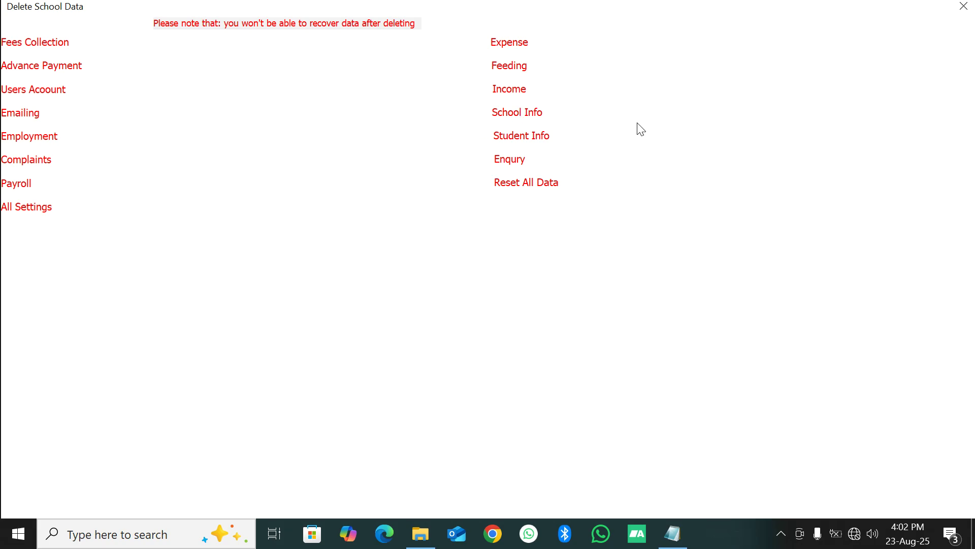
pyautogui.click(964, 6)
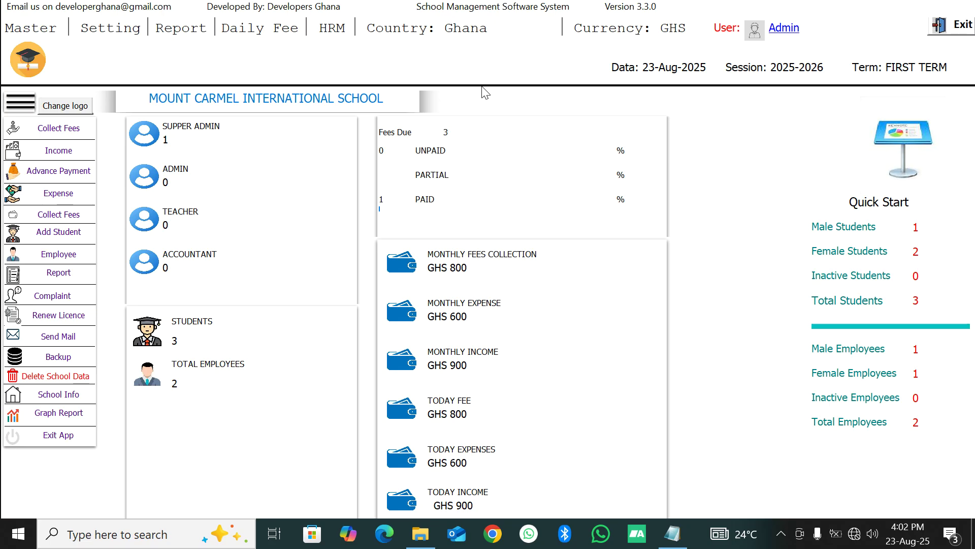
pyautogui.click(335, 31)
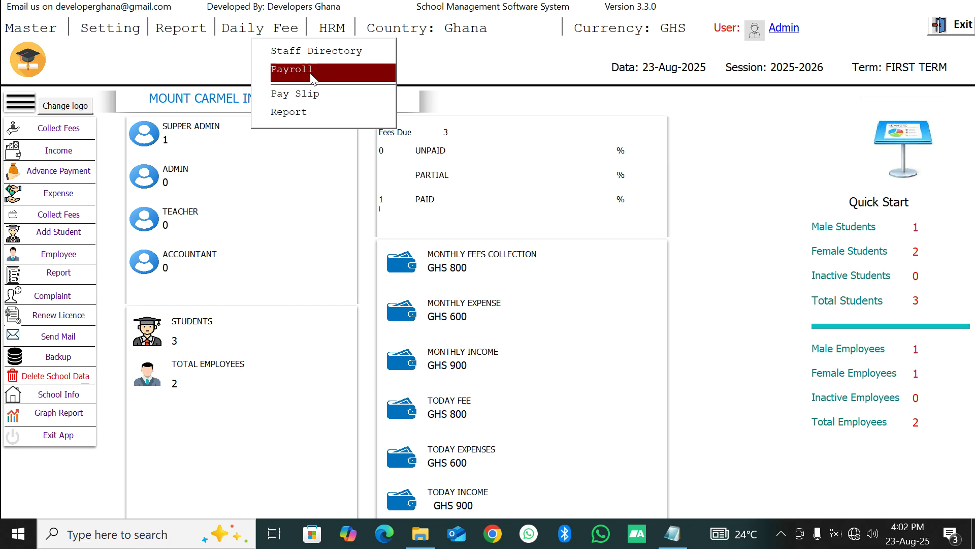
pyautogui.click(297, 75)
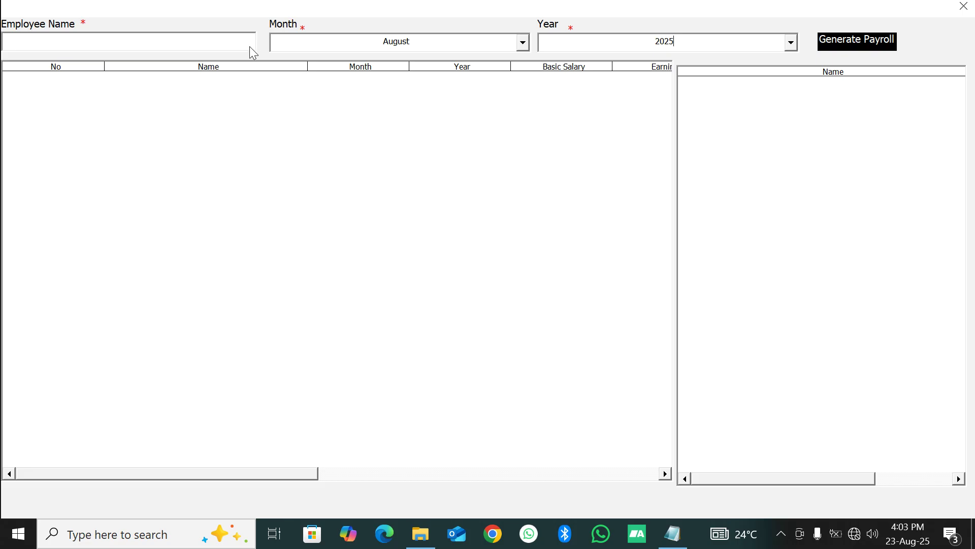
pyautogui.click(969, 9)
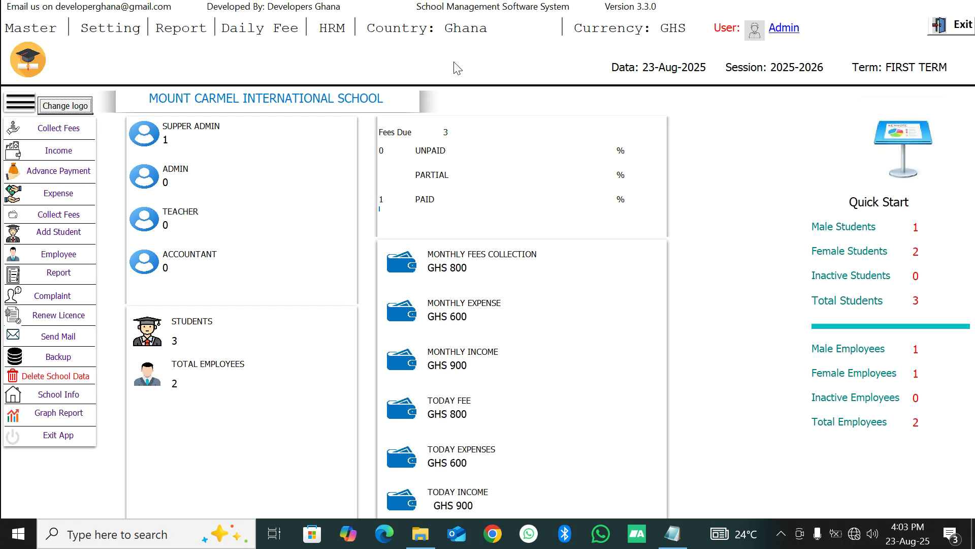
pyautogui.click(325, 32)
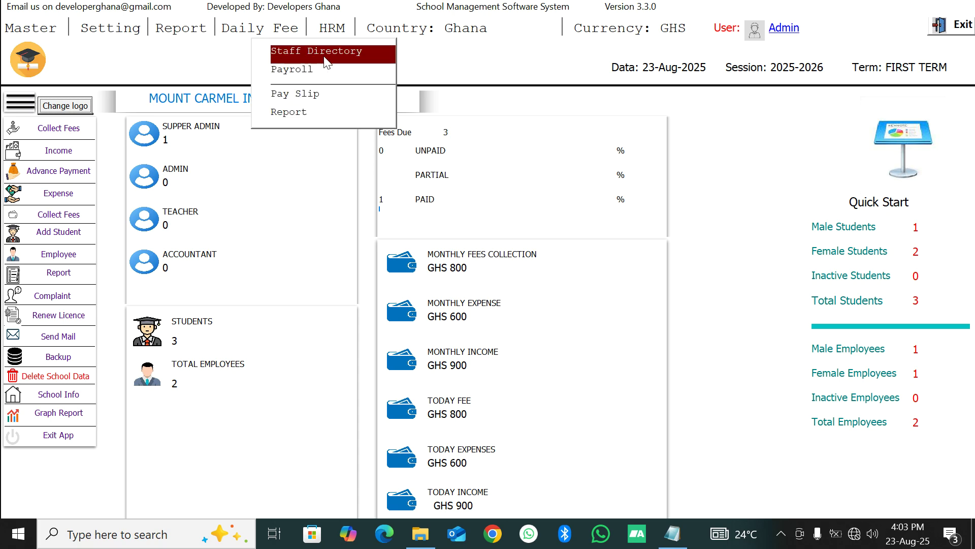
pyautogui.click(305, 224)
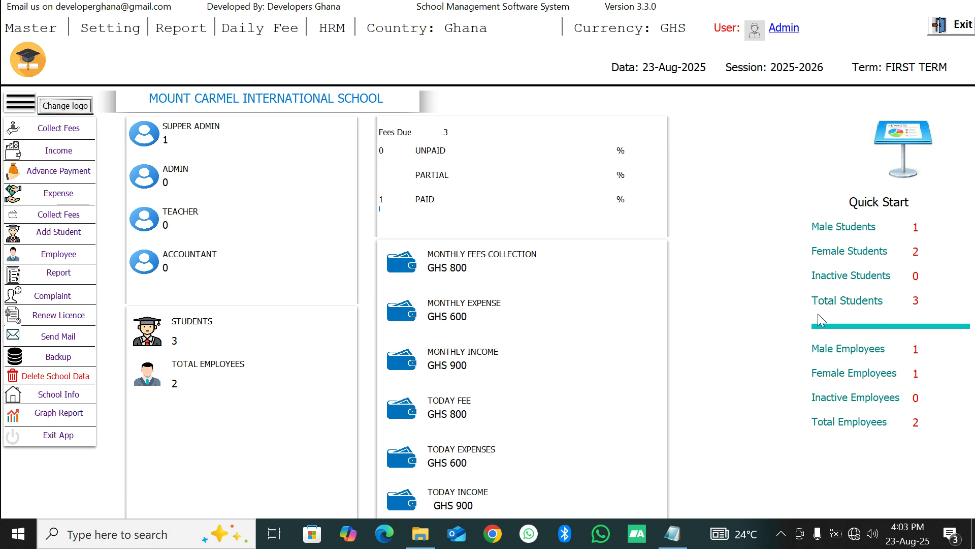
pyautogui.click(281, 65)
pyautogui.click(334, 28)
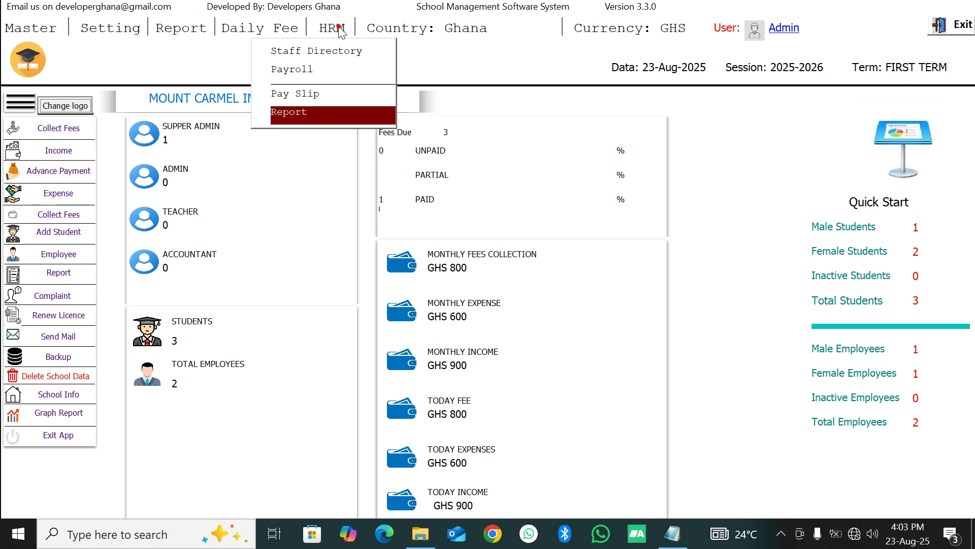
pyautogui.click(299, 94)
pyautogui.click(688, 142)
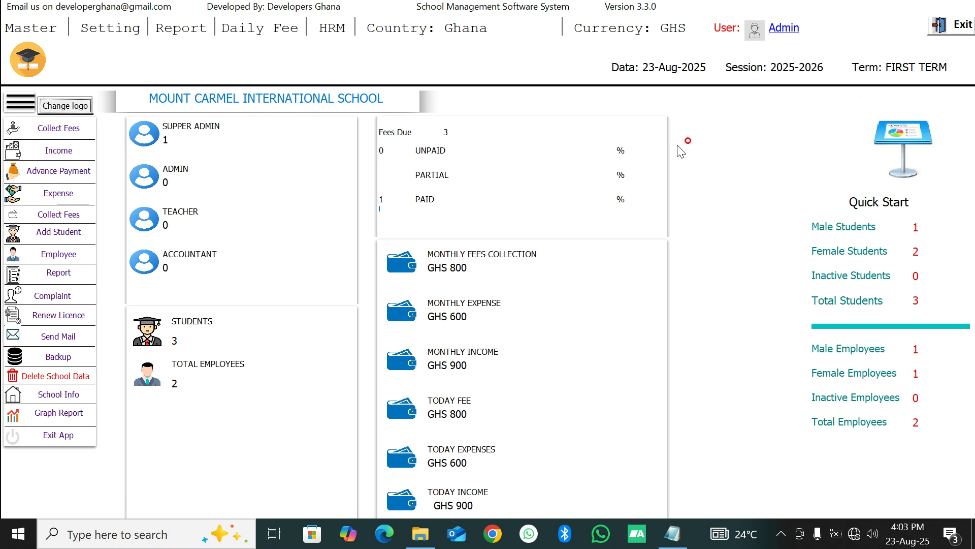
pyautogui.click(780, 534)
# Close the payroll form and reopen it from the HRM menu.
pyautogui.click(782, 503)
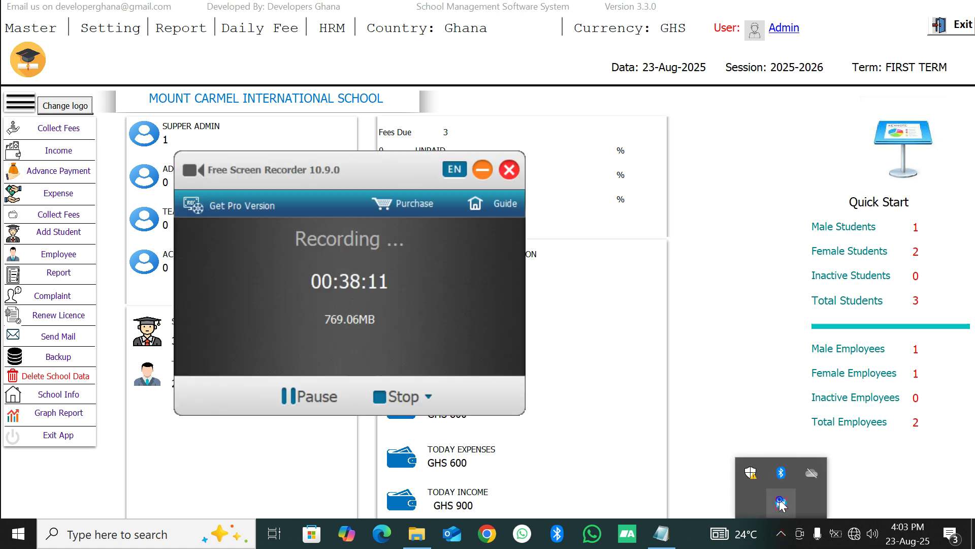
pyautogui.click(304, 399)
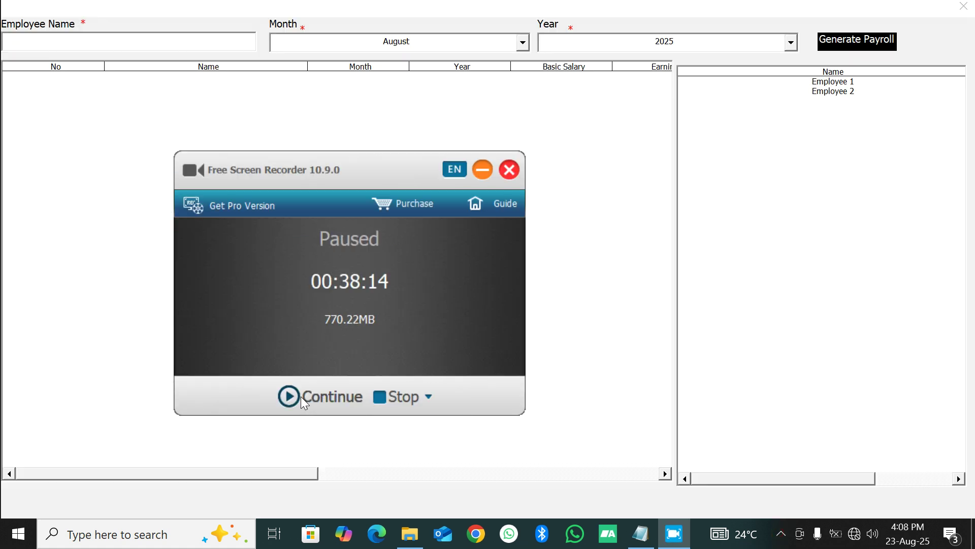
pyautogui.click(300, 397)
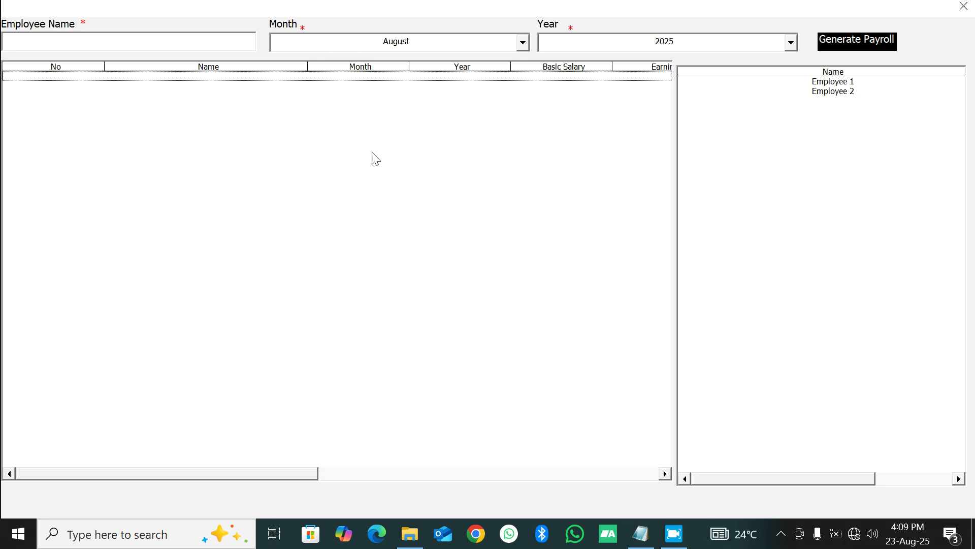
pyautogui.click(963, 7)
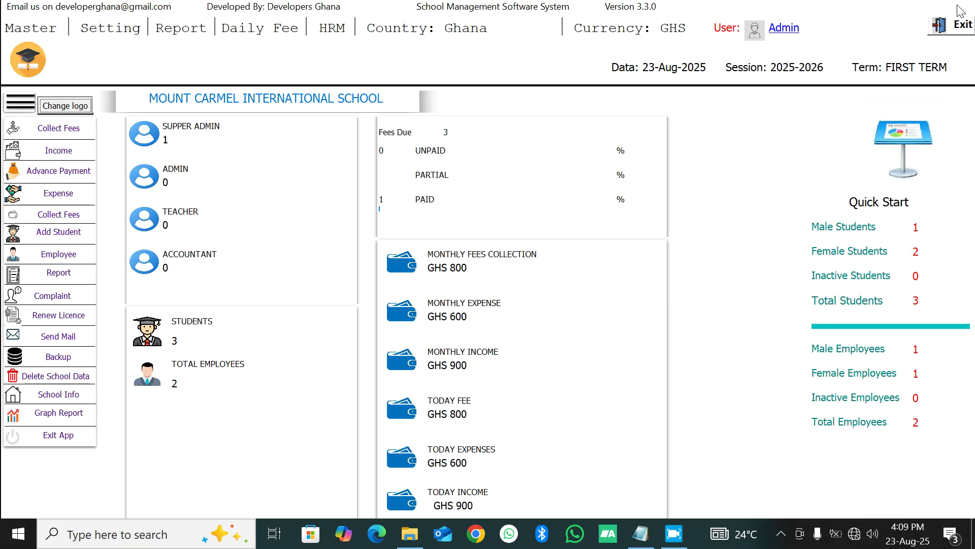
pyautogui.click(331, 30)
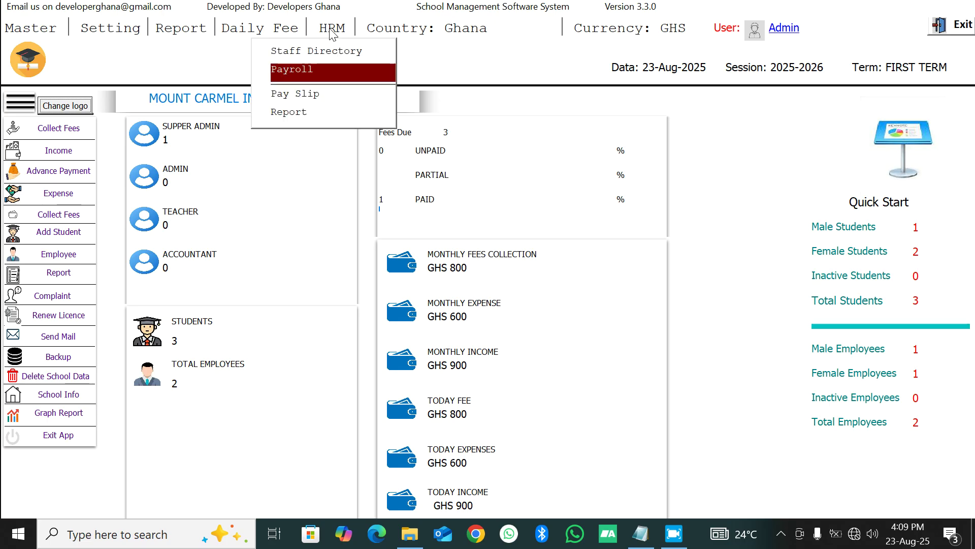
pyautogui.click(317, 69)
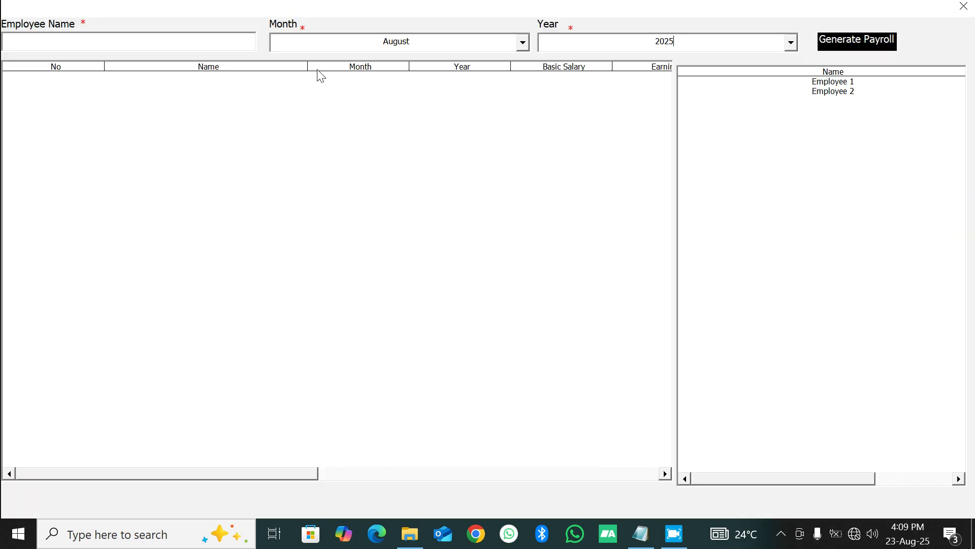
# Select Employee 1 in the payroll name list.
pyautogui.click(836, 83)
pyautogui.click(838, 93)
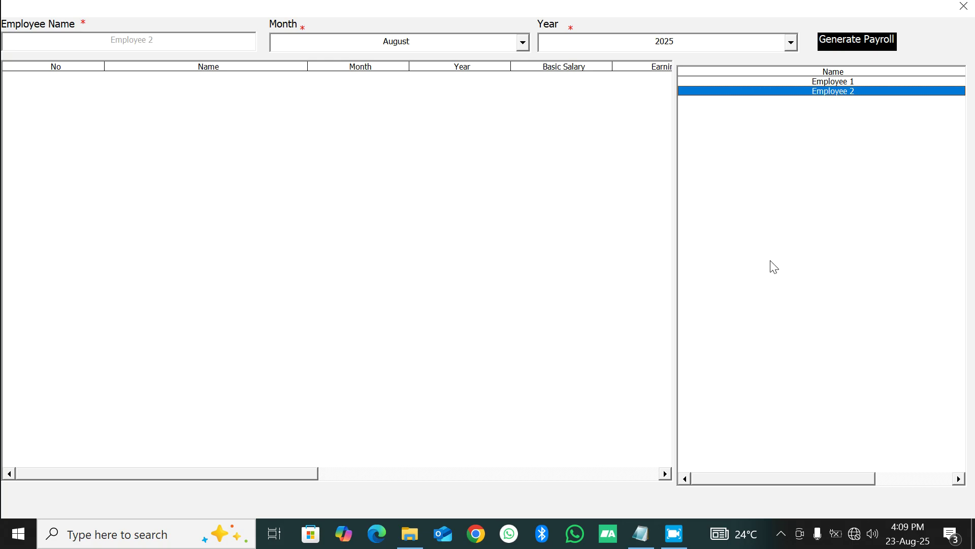
pyautogui.moveTo(712, 481); pyautogui.dragTo(817, 485)
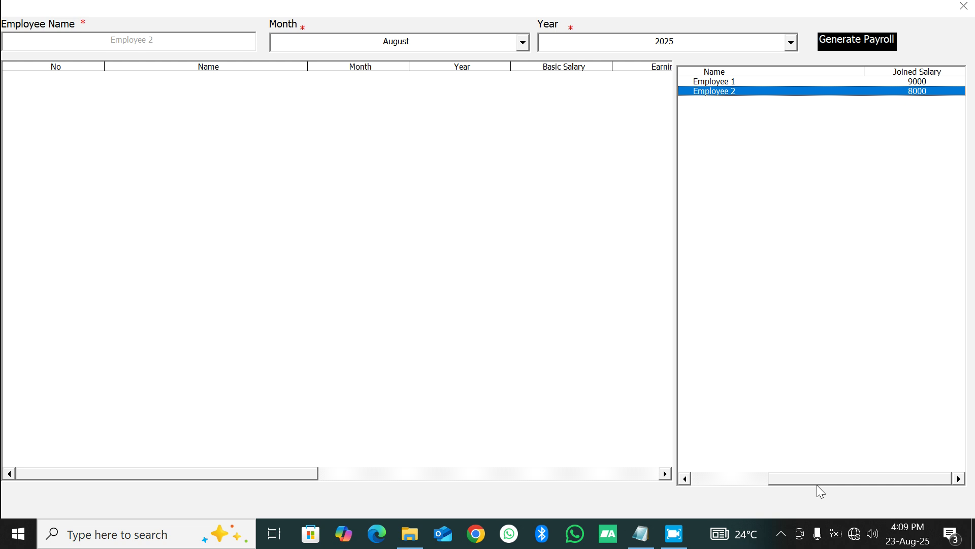
pyautogui.moveTo(817, 485); pyautogui.dragTo(712, 483)
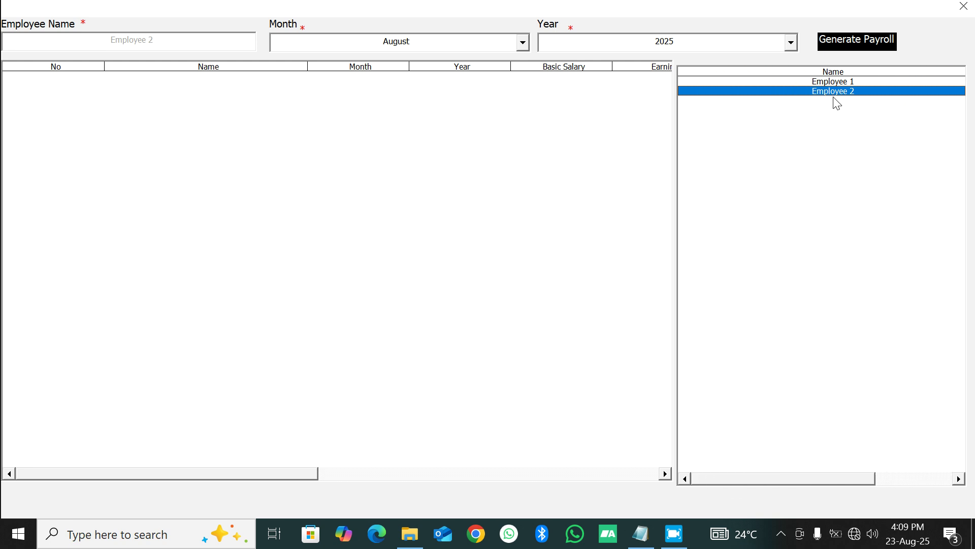
pyautogui.click(816, 83)
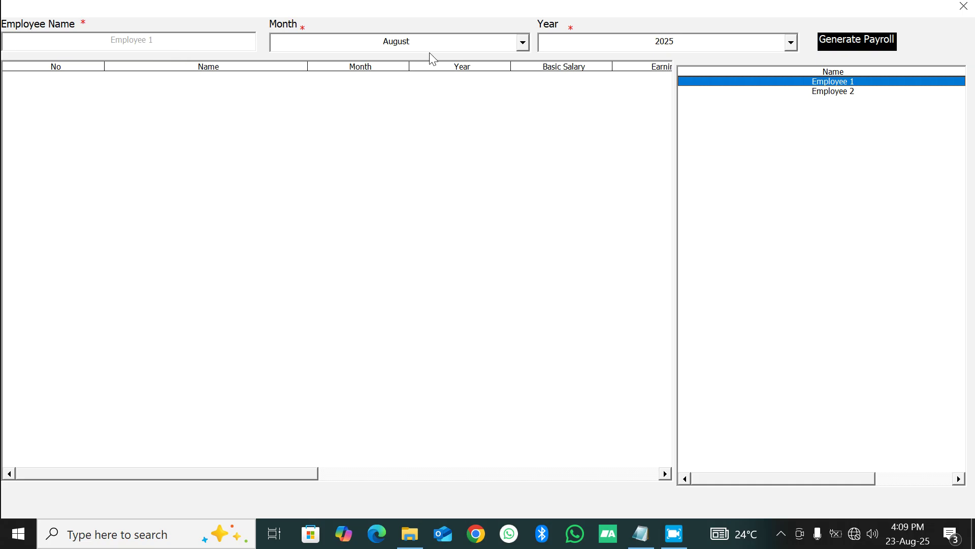
# Keep August 2025 as the payroll period and generate Employee 1's payroll.
pyautogui.click(523, 44)
pyautogui.click(523, 43)
pyautogui.click(523, 44)
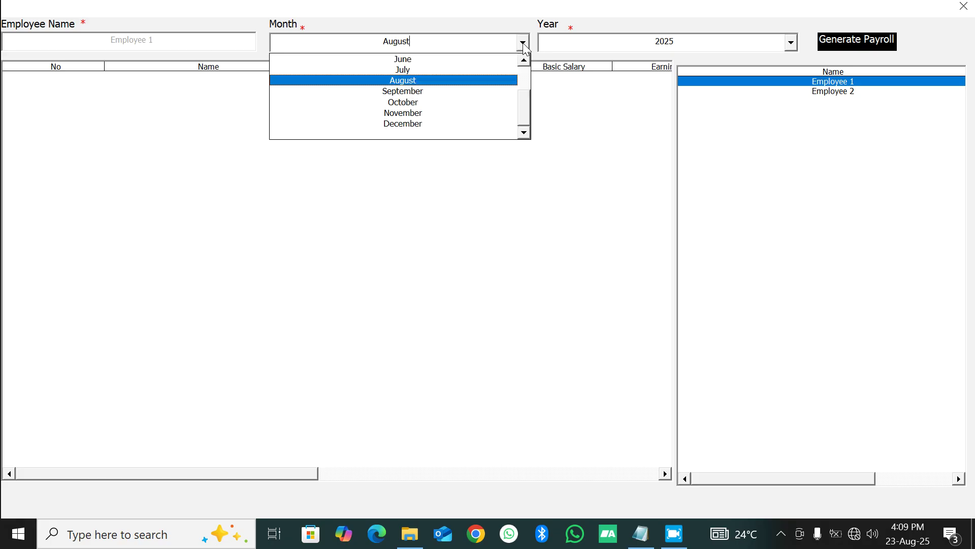
pyautogui.click(431, 81)
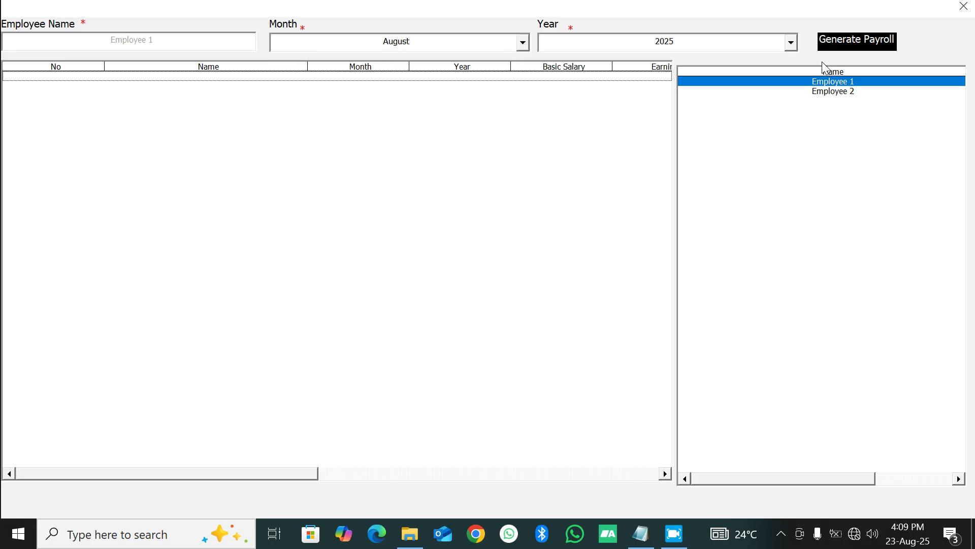
pyautogui.click(845, 49)
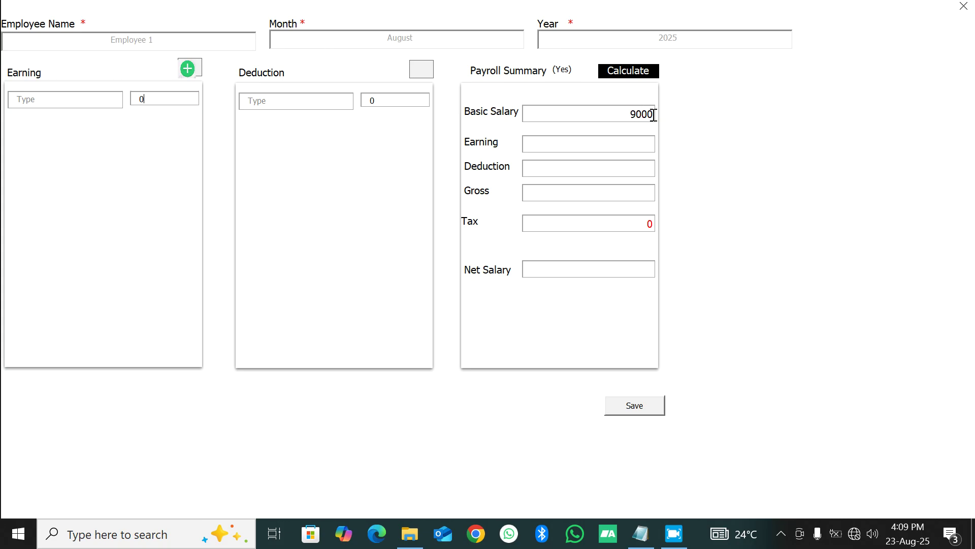
# Add an Overtime earning of 400.
pyautogui.click(55, 100)
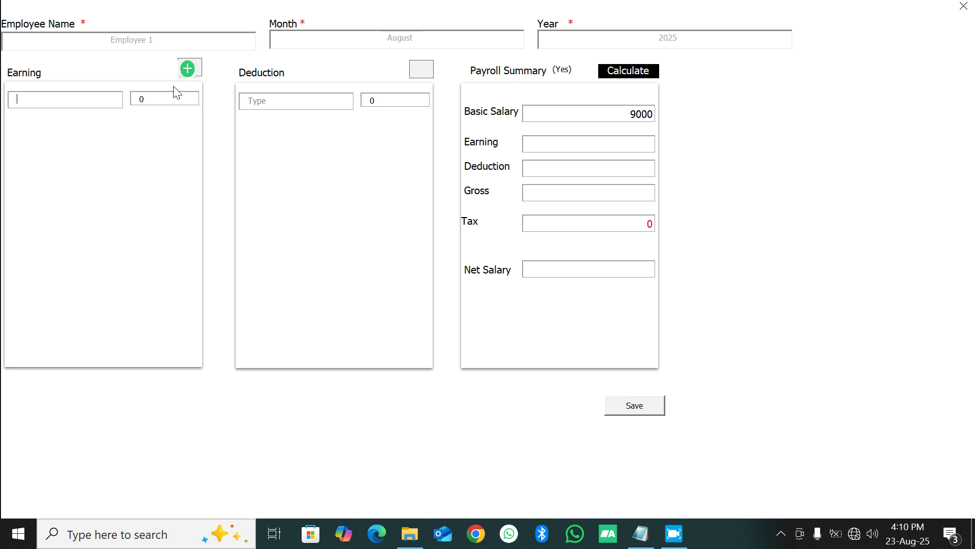
pyautogui.write('Overt')
pyautogui.click(194, 94)
pyautogui.press('BackSpace')
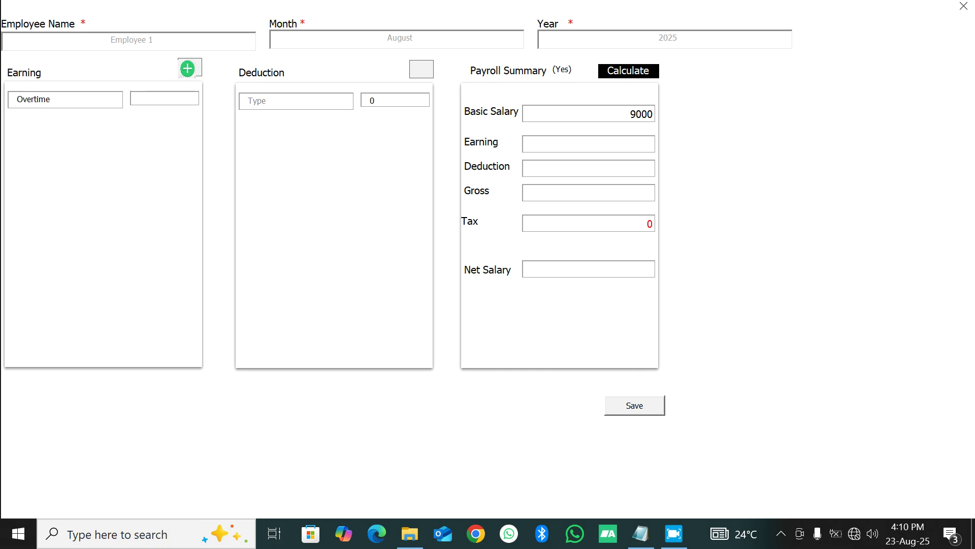
pyautogui.write('400')
# Add an SSNIT deduction of 50 and change the tax to 40.
pyautogui.click(300, 109)
pyautogui.write('SSNIT')
pyautogui.click(374, 100)
pyautogui.write('50')
pyautogui.moveTo(650, 223); pyautogui.dragTo(654, 223)
pyautogui.write('40')
# Calculate the payroll, then raise Overtime to 500 and recalculate.
pyautogui.click(647, 76)
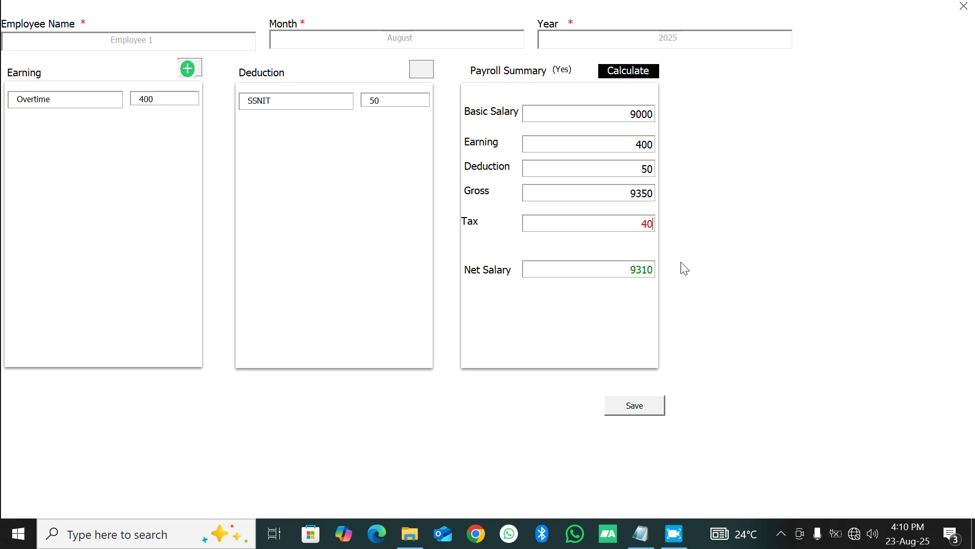
pyautogui.doubleClick(625, 270)
pyautogui.doubleClick(146, 100)
pyautogui.write('500')
pyautogui.click(620, 73)
pyautogui.doubleClick(618, 274)
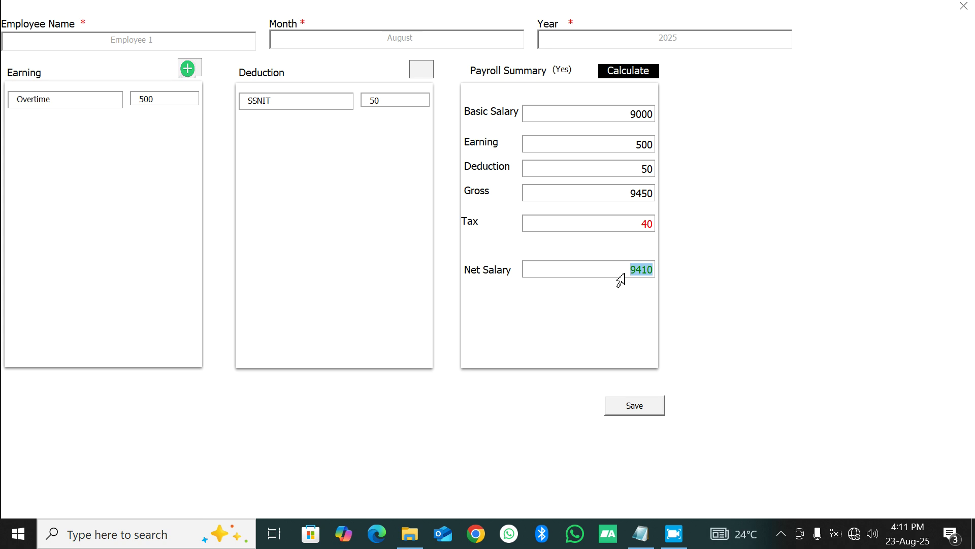
# Change SSNIT to 200, recalculate to a 9260 net salary, and save the payroll.
pyautogui.doubleClick(376, 104)
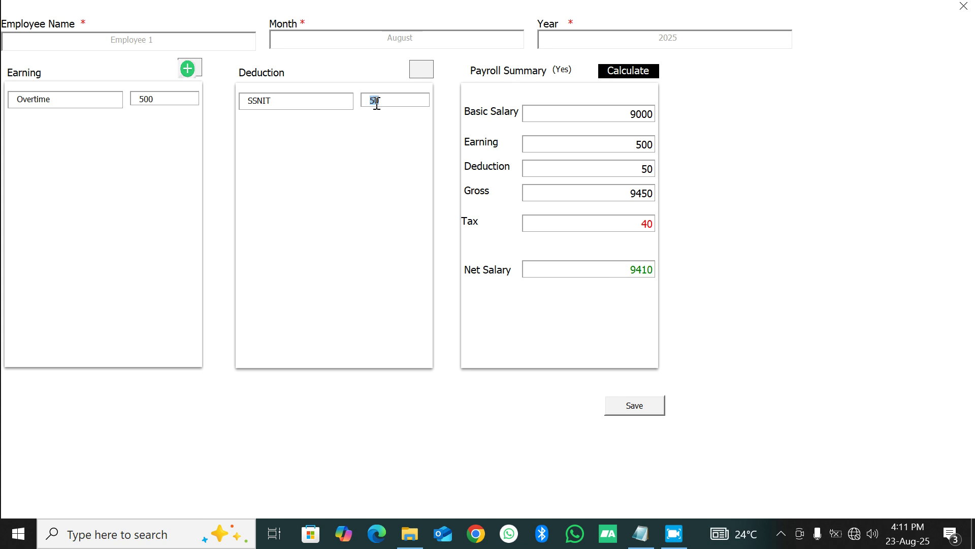
pyautogui.write('200')
pyautogui.click(627, 72)
pyautogui.click(632, 405)
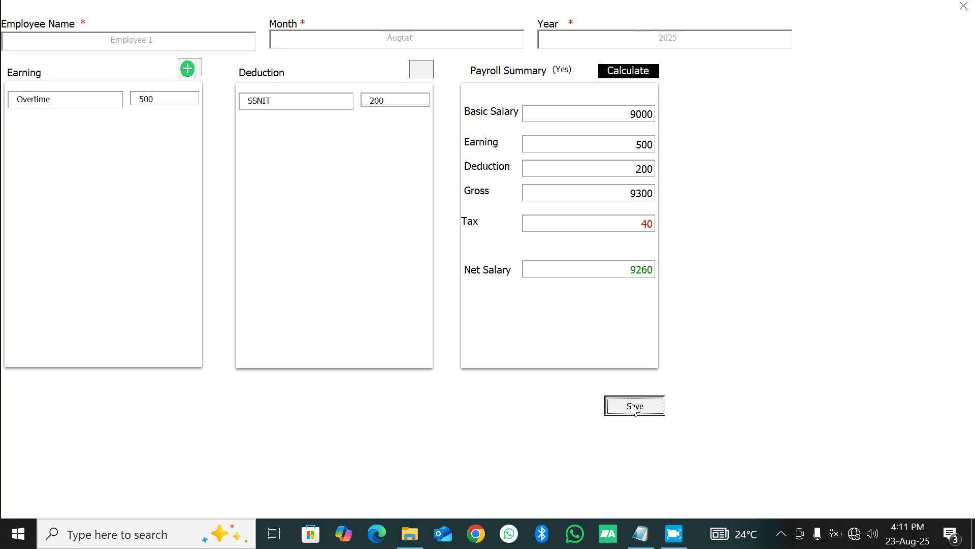
pyautogui.click(531, 326)
pyautogui.click(962, 7)
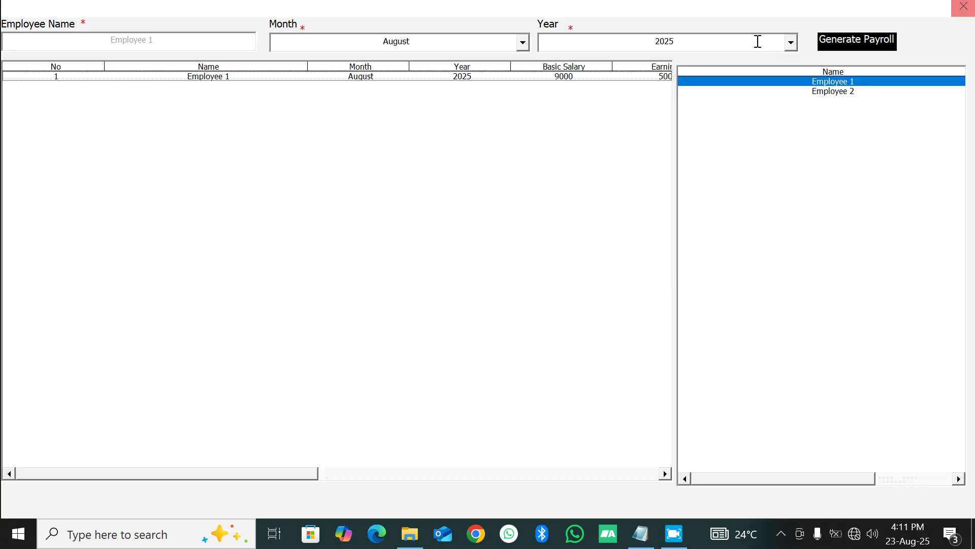
# Open Employee 2's payroll form, then close it and the payroll list without saving.
pyautogui.click(482, 77)
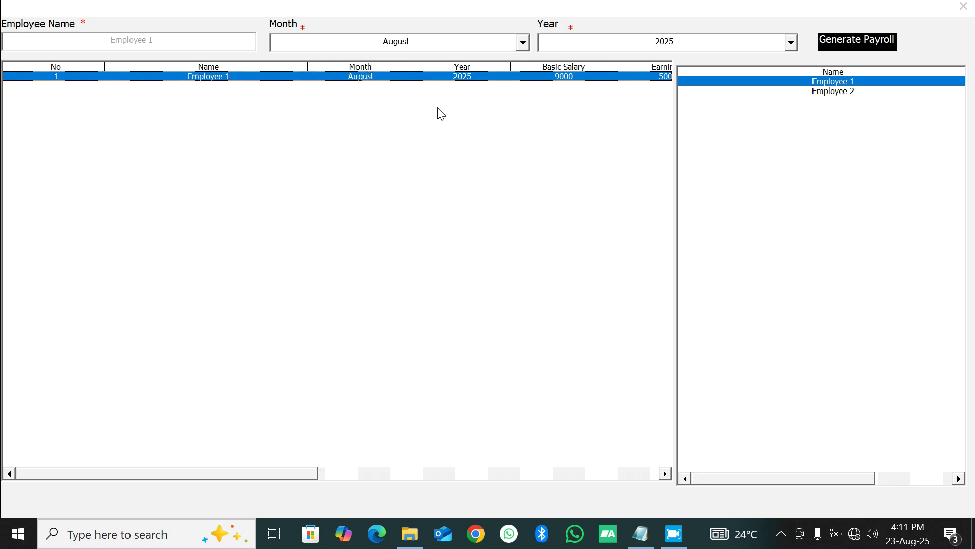
pyautogui.click(836, 93)
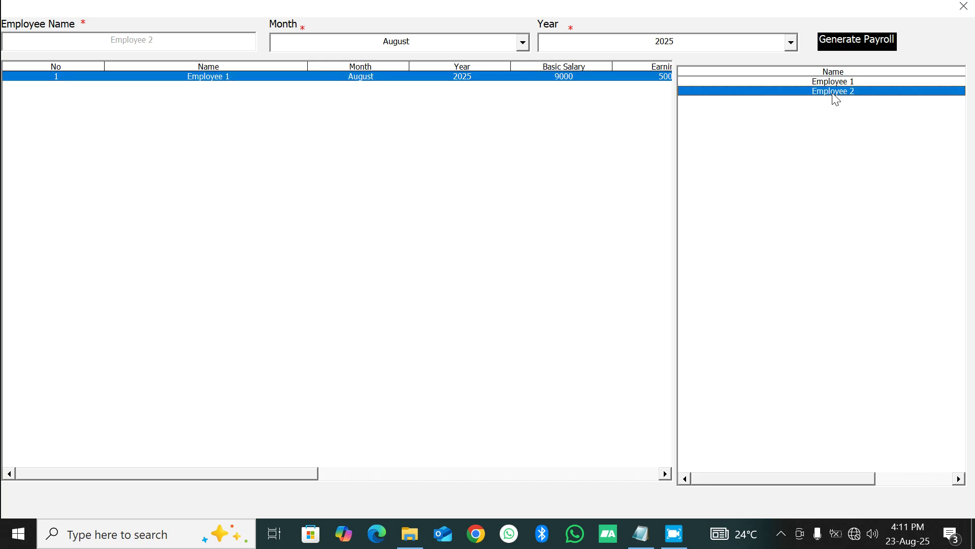
pyautogui.click(866, 44)
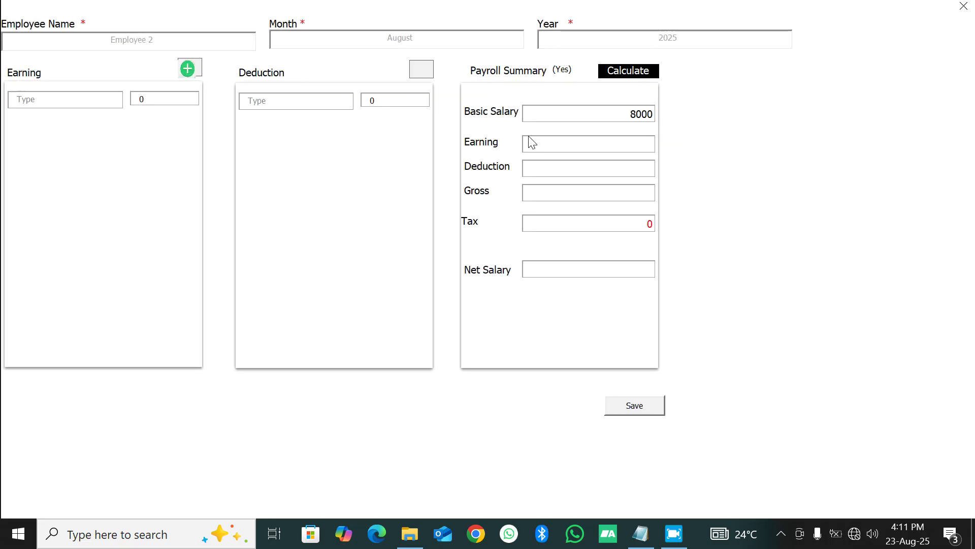
pyautogui.click(964, 6)
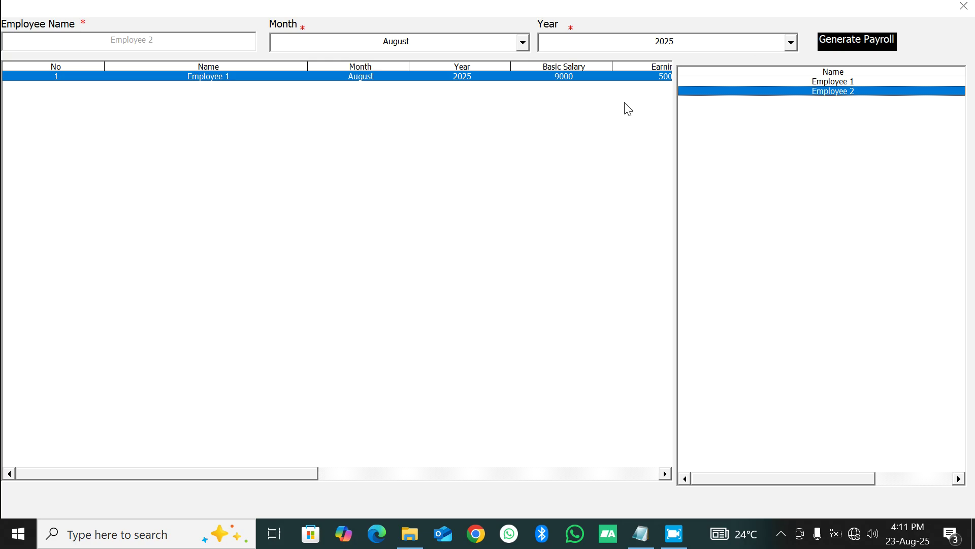
pyautogui.click(963, 7)
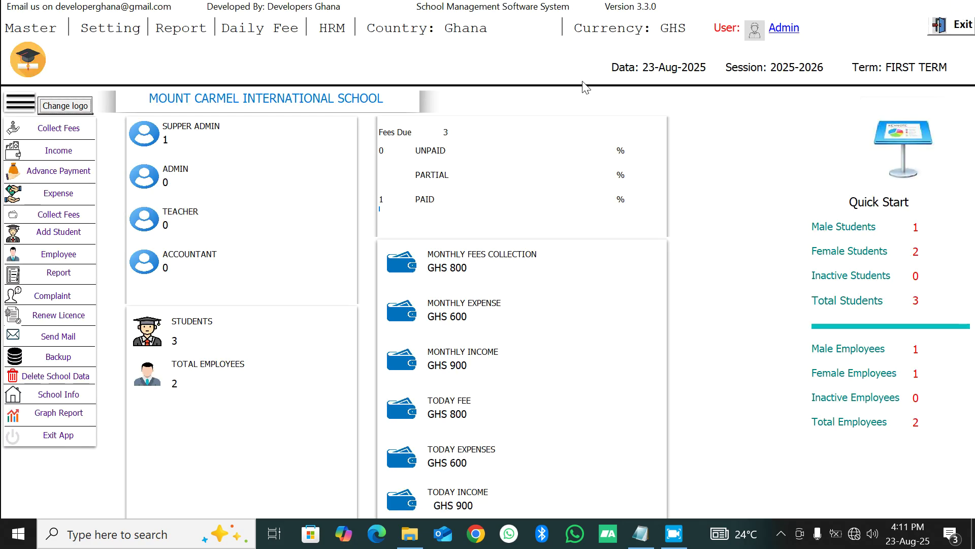
pyautogui.click(249, 31)
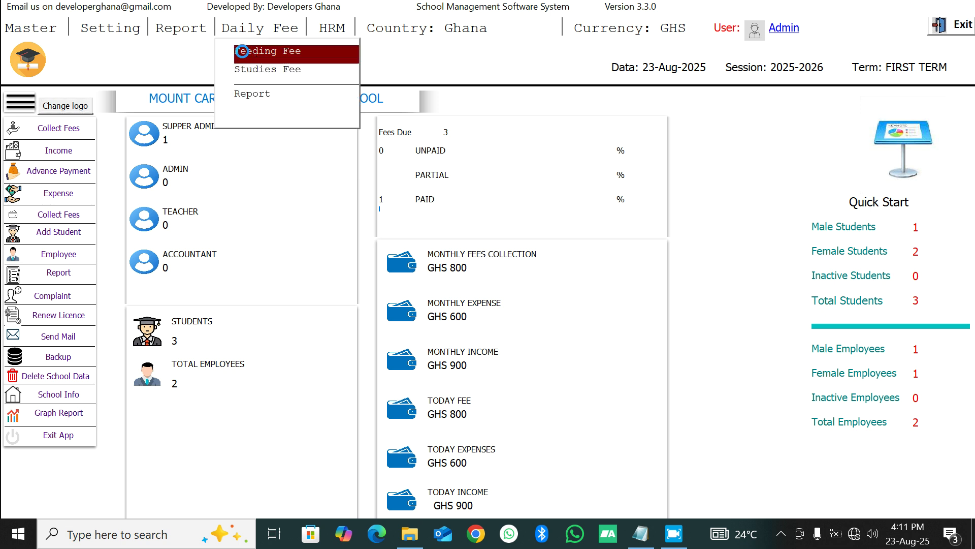
# Save a feeding fee of 800 for Basic One.
pyautogui.click(251, 52)
pyautogui.click(252, 49)
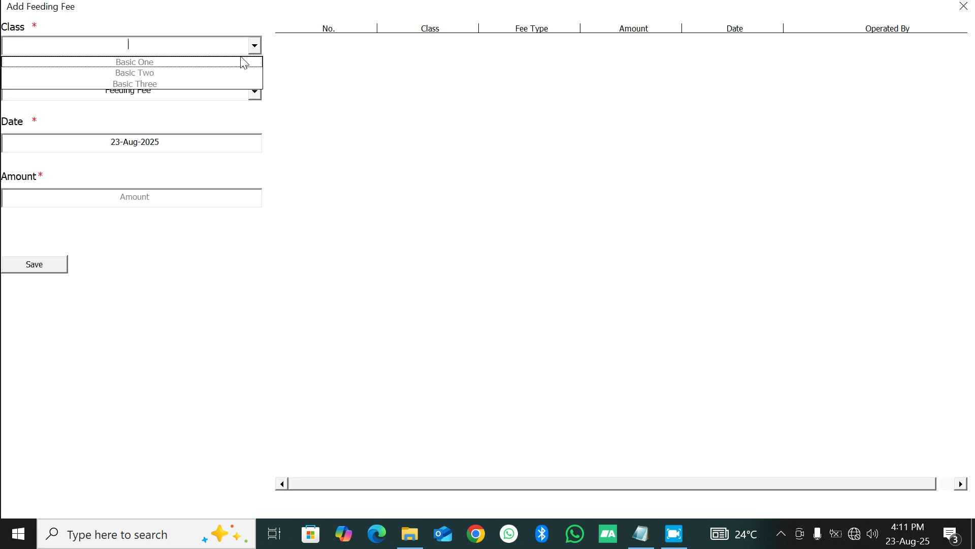
pyautogui.click(235, 64)
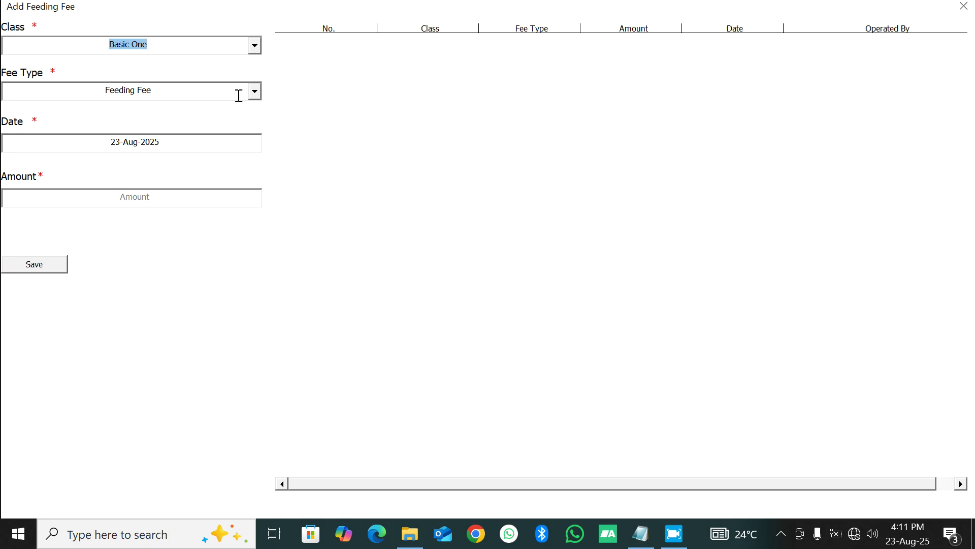
pyautogui.click(254, 93)
pyautogui.click(247, 109)
pyautogui.click(145, 197)
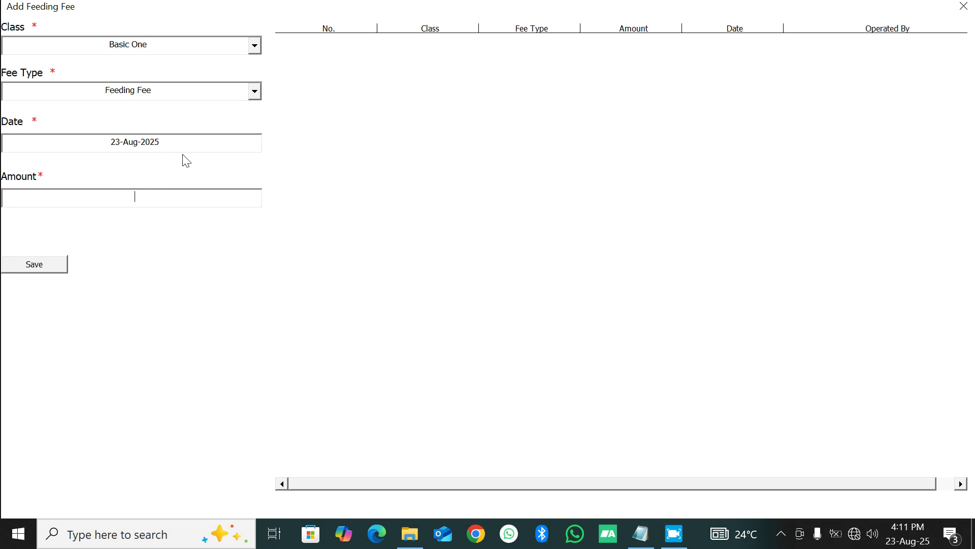
pyautogui.click(60, 270)
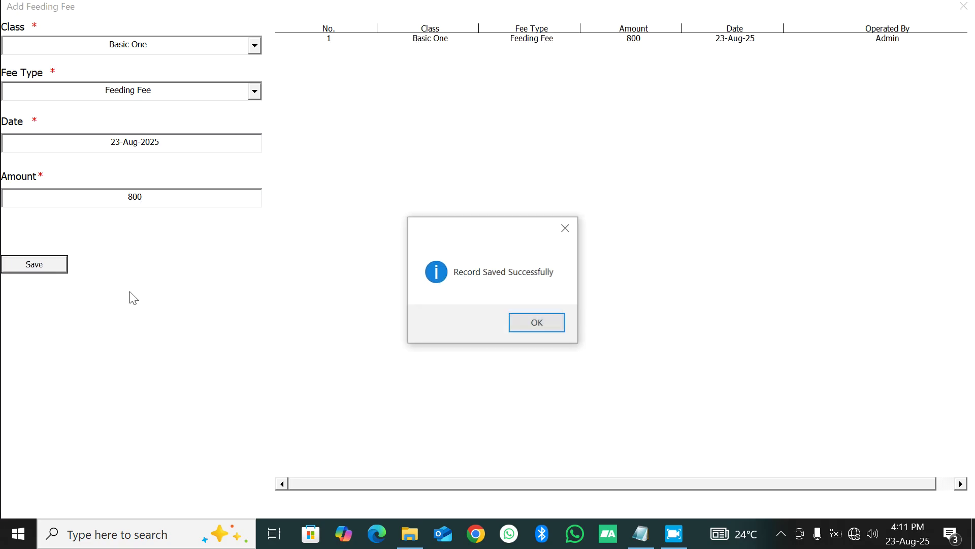
pyautogui.click(523, 323)
# Save a feeding fee of 400 for Basic Two.
pyautogui.click(254, 45)
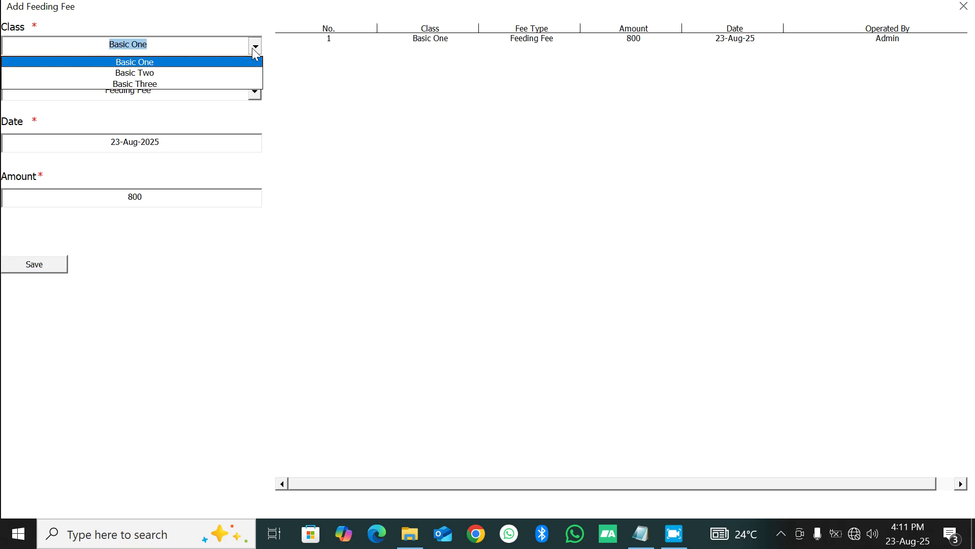
pyautogui.click(231, 74)
pyautogui.click(144, 199)
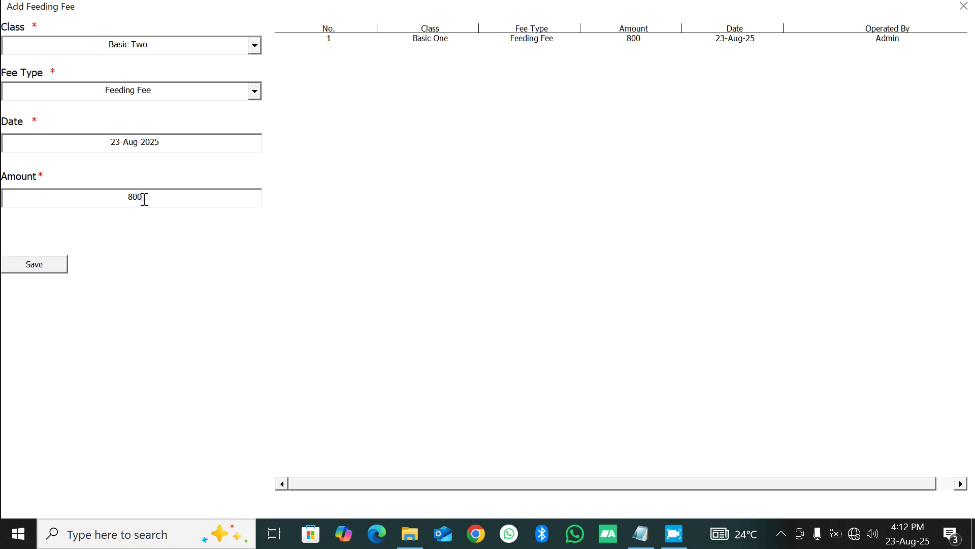
pyautogui.doubleClick(140, 197)
pyautogui.write('4')
pyautogui.click(40, 270)
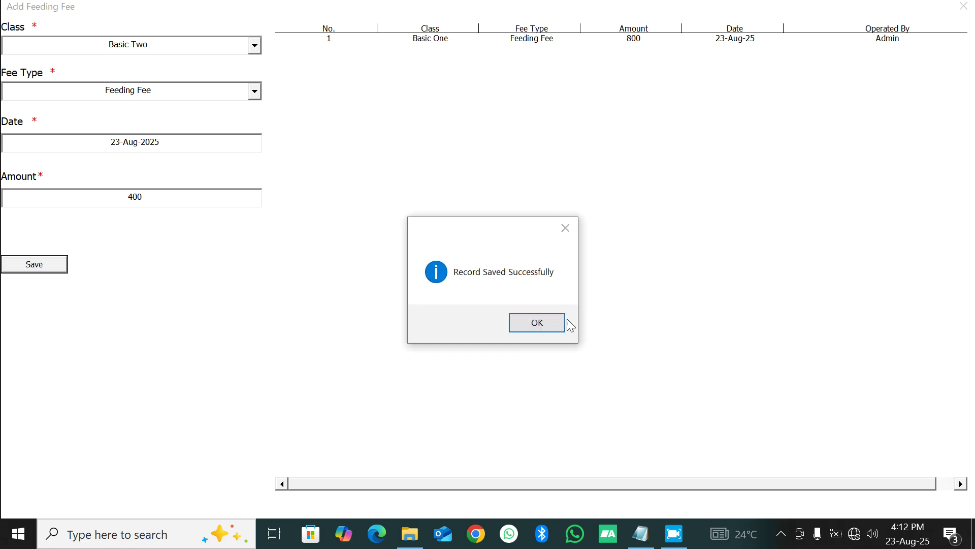
pyautogui.click(552, 322)
# Save a feeding fee of 600 for Basic Three, then close the feeding fee form.
pyautogui.click(255, 45)
pyautogui.click(229, 83)
pyautogui.moveTo(148, 199); pyautogui.dragTo(105, 194)
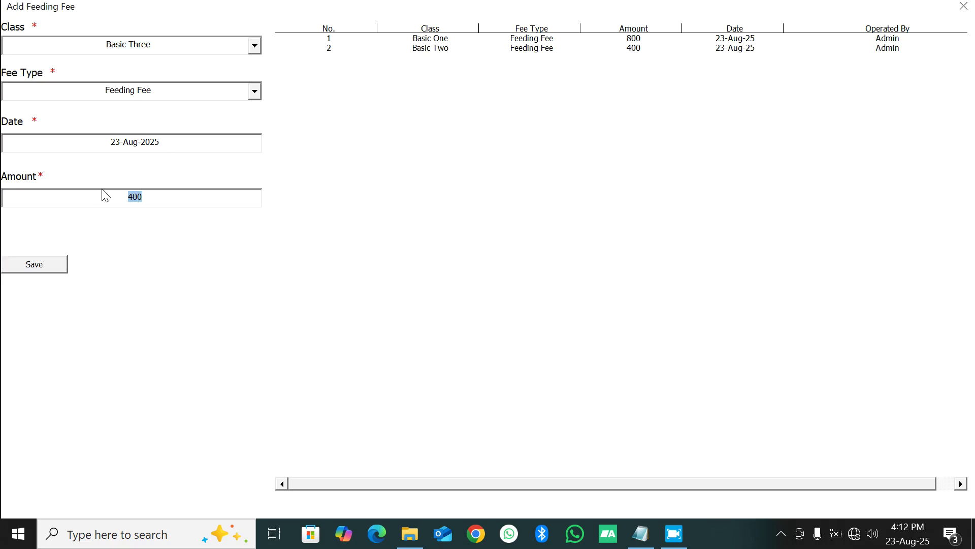
pyautogui.write('6')
pyautogui.click(65, 267)
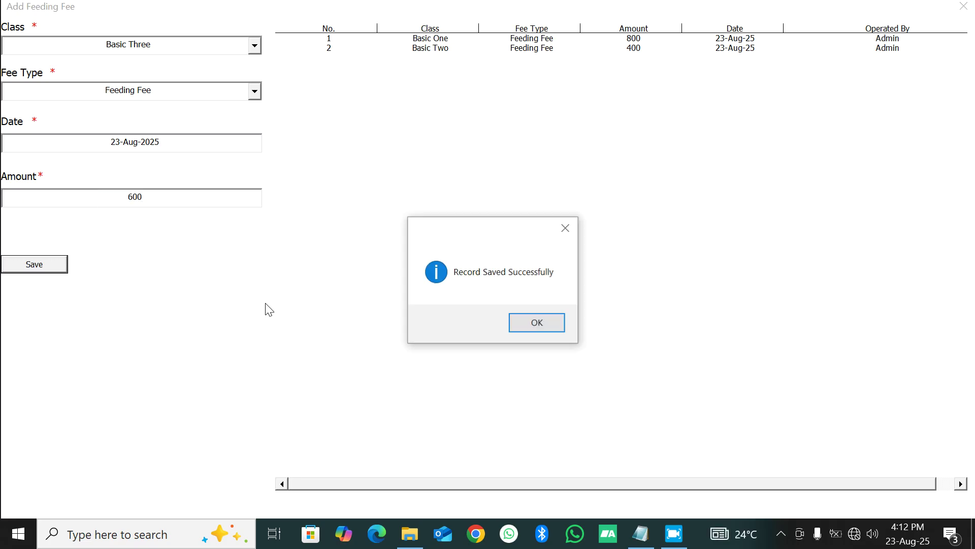
pyautogui.click(514, 323)
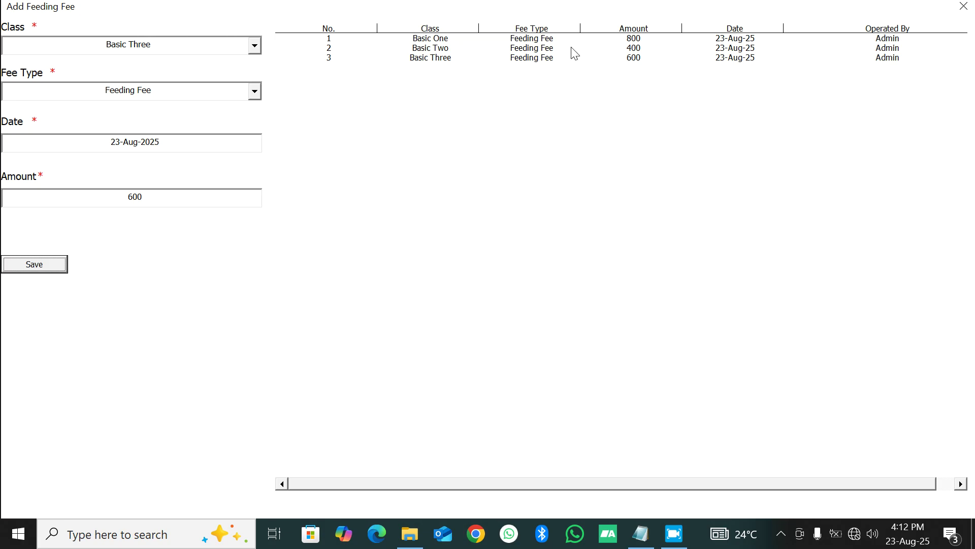
pyautogui.click(617, 58)
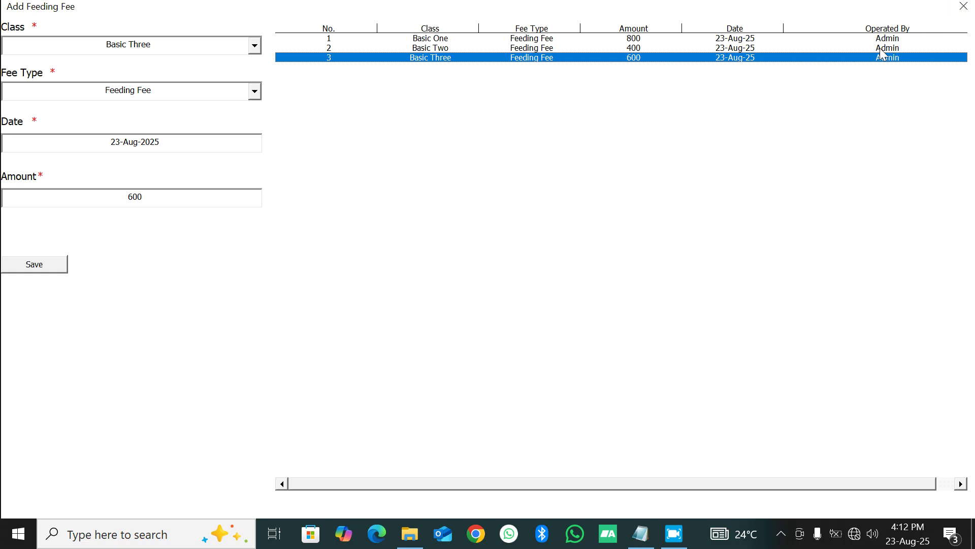
pyautogui.click(960, 16)
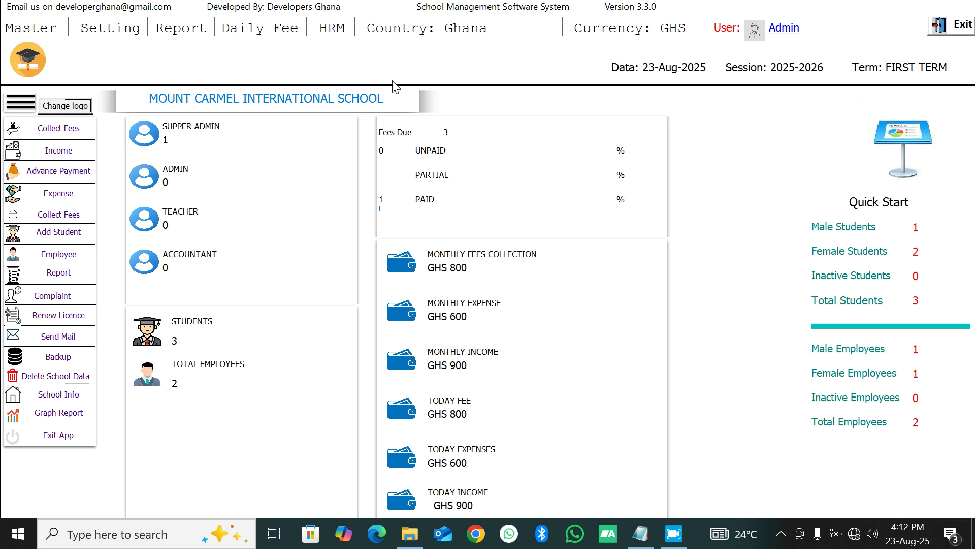
pyautogui.click(197, 31)
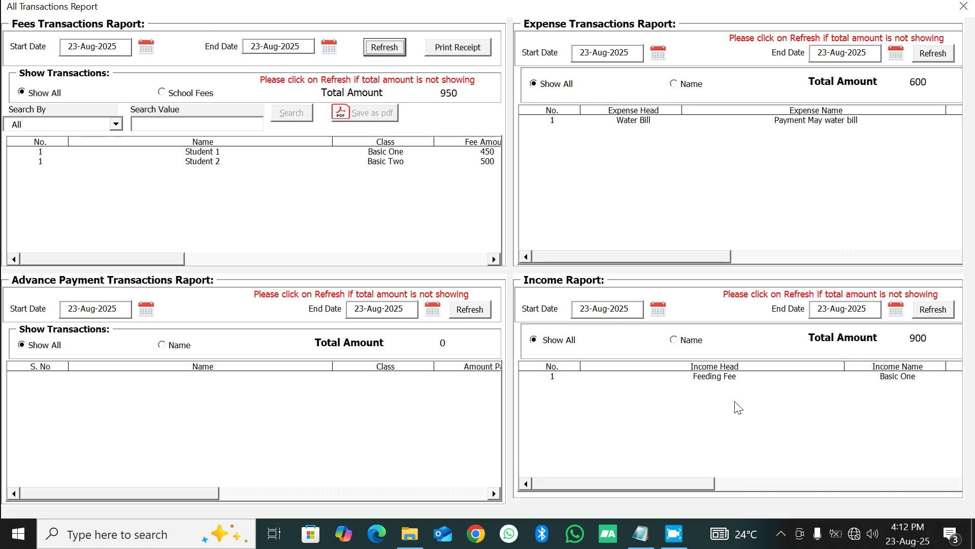
# Check the Feeding Fee income entry and the empty advance payment list, then close the report.
pyautogui.click(700, 378)
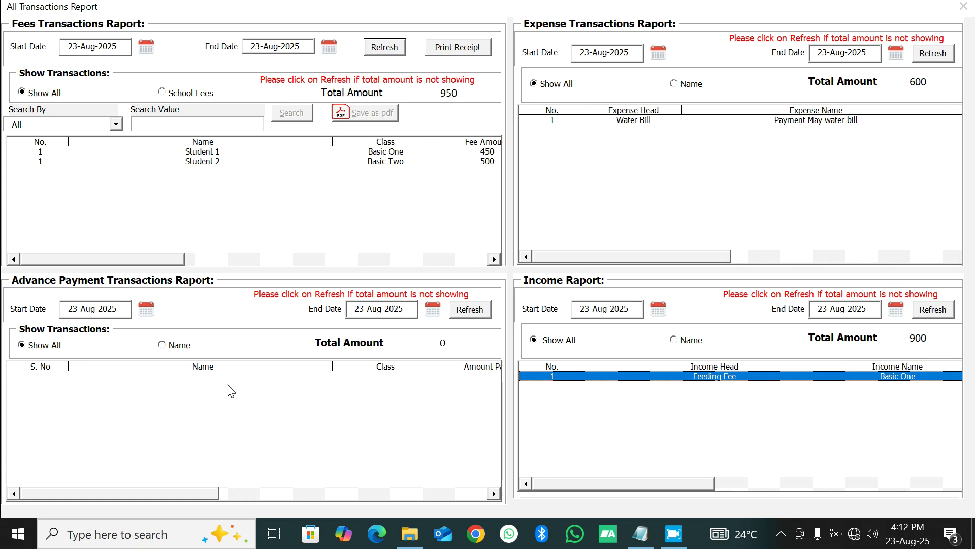
pyautogui.click(206, 401)
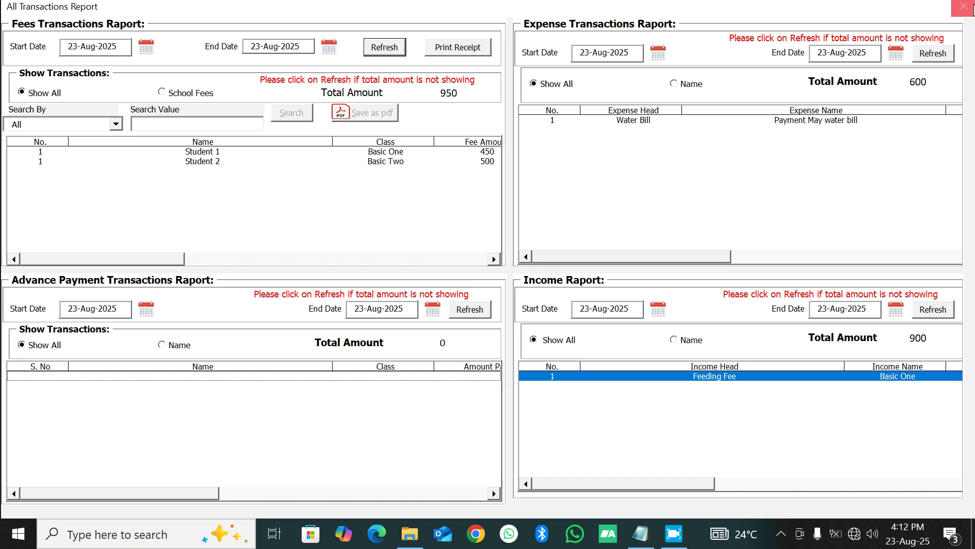
pyautogui.click(964, 6)
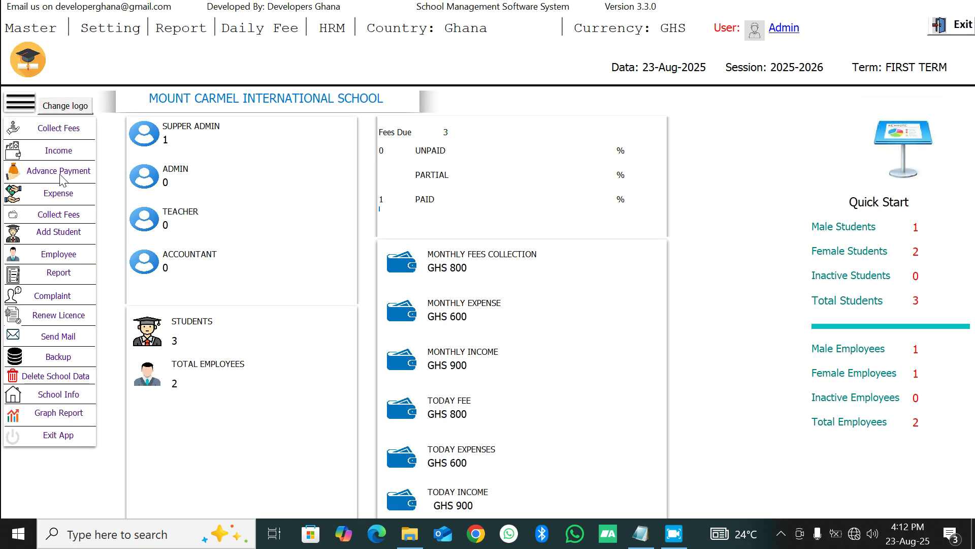
pyautogui.click(62, 175)
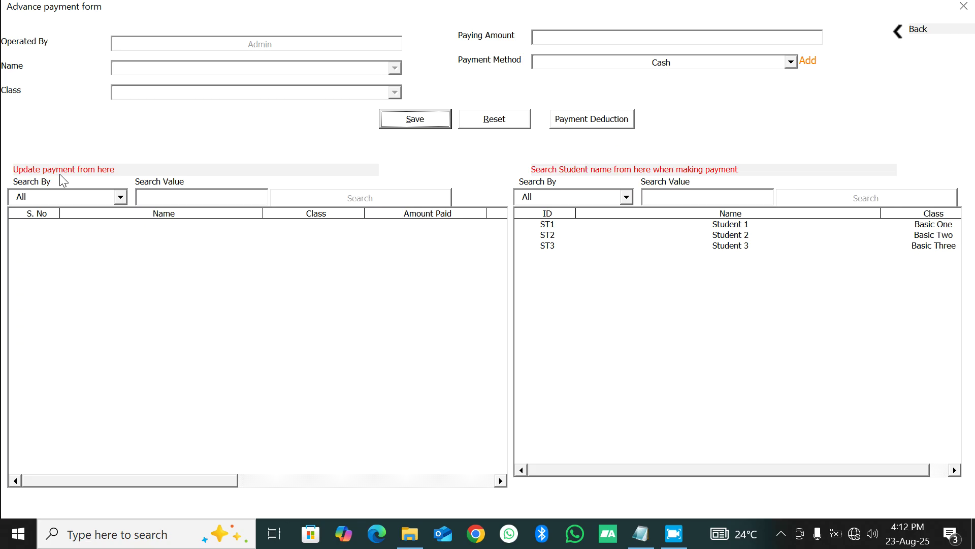
# Save a 500 advance payment for Student 1 and close the payment form.
pyautogui.click(732, 225)
pyautogui.click(722, 37)
pyautogui.write('500')
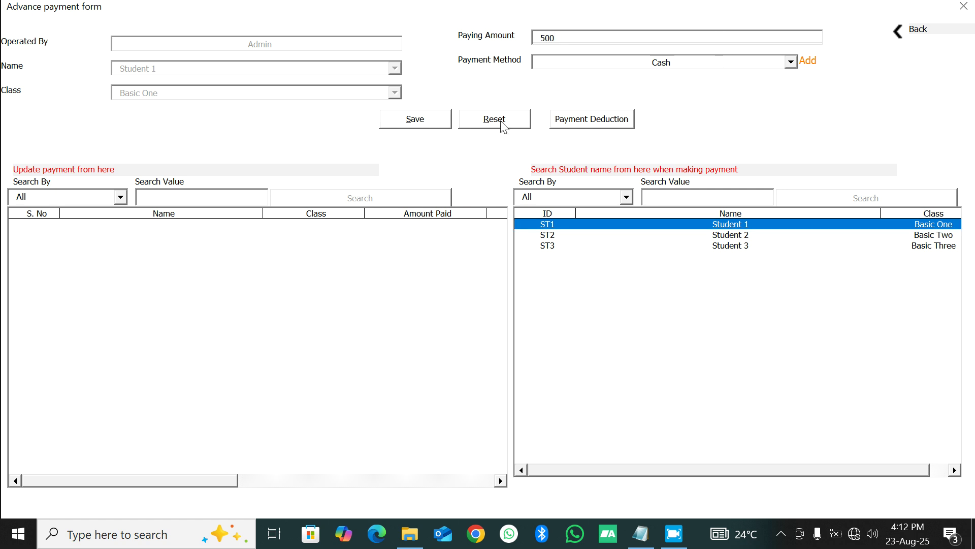
pyautogui.click(435, 121)
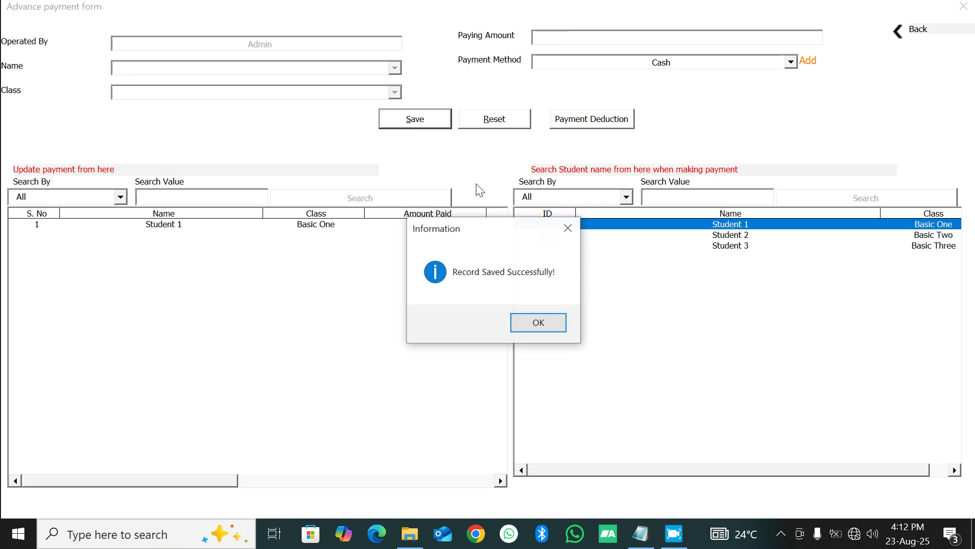
pyautogui.click(553, 320)
pyautogui.click(964, 6)
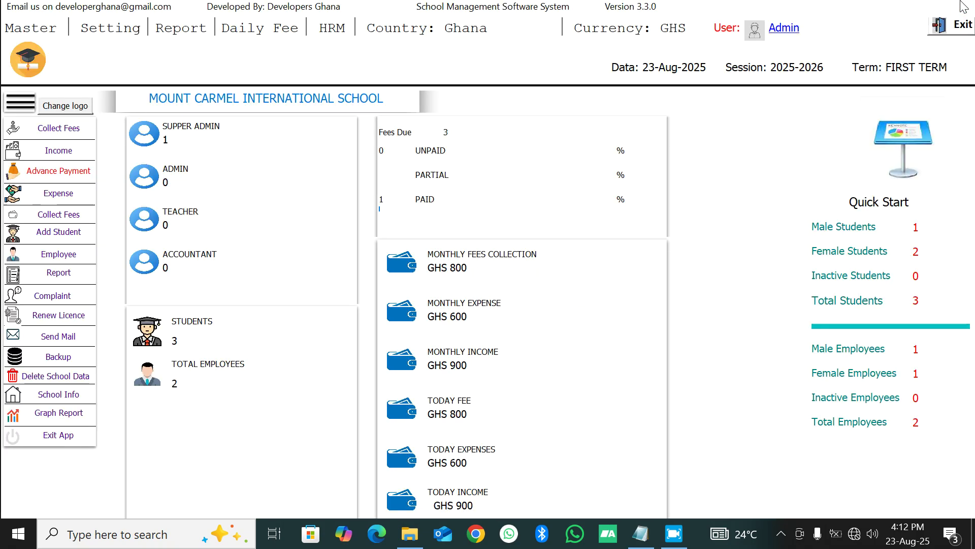
# Refresh the advance payment total in the All Transactions Report to show 500, then close it.
pyautogui.click(185, 28)
pyautogui.click(207, 382)
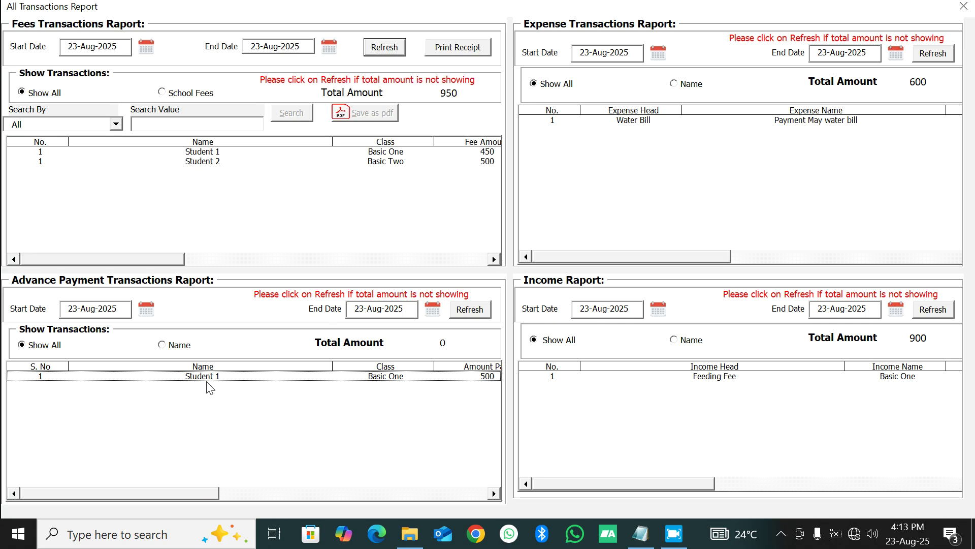
pyautogui.click(465, 311)
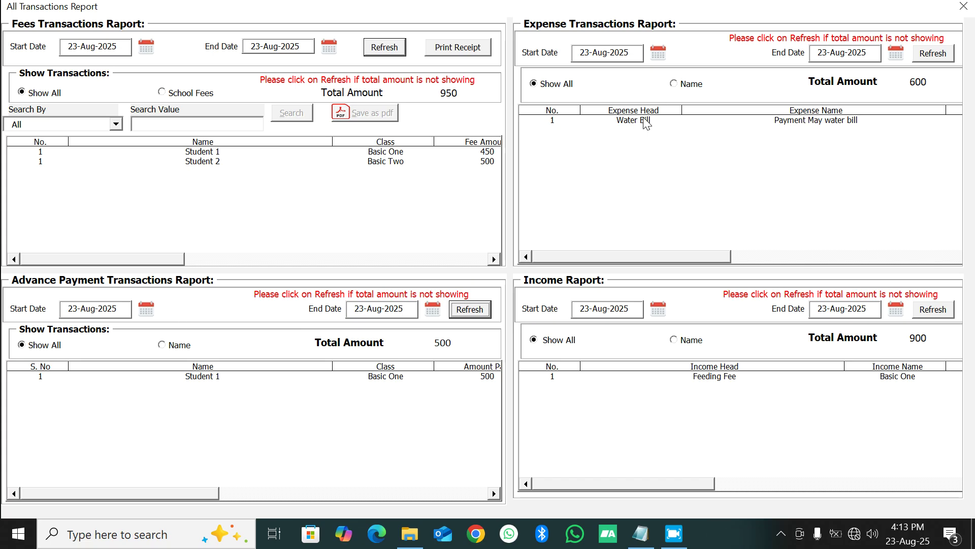
pyautogui.click(962, 6)
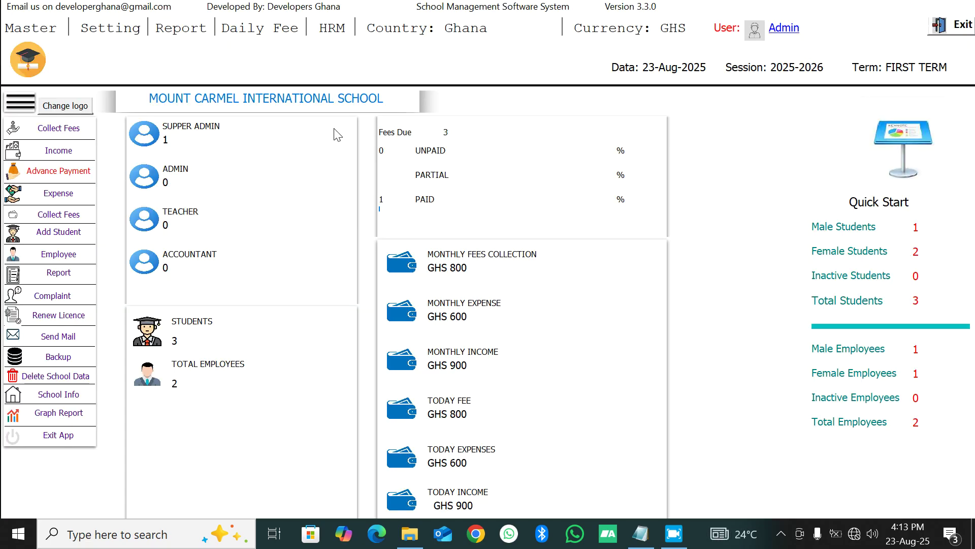
# Glance at the Setting menu, then choose Master > Enquires for the Add Enquiry form.
pyautogui.click(100, 36)
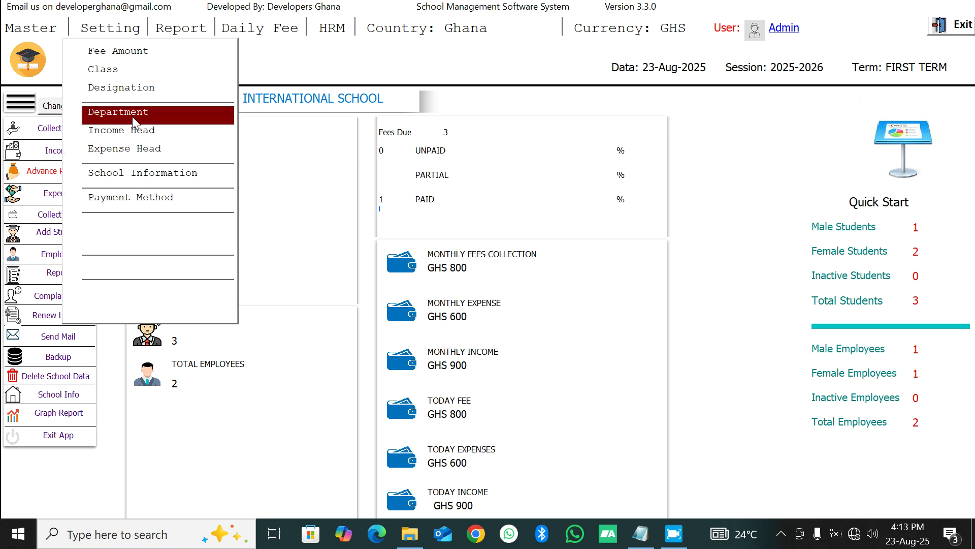
pyautogui.click(256, 75)
pyautogui.click(55, 35)
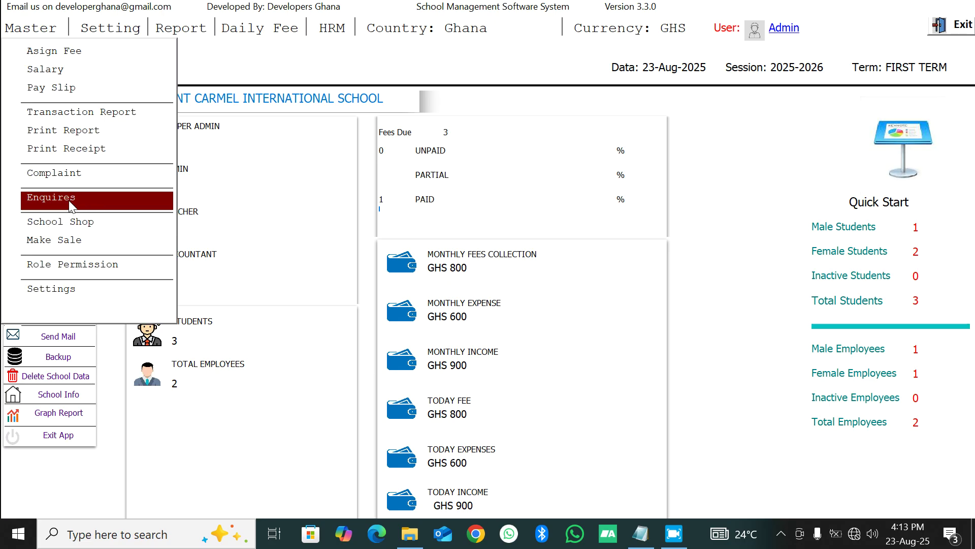
pyautogui.click(68, 197)
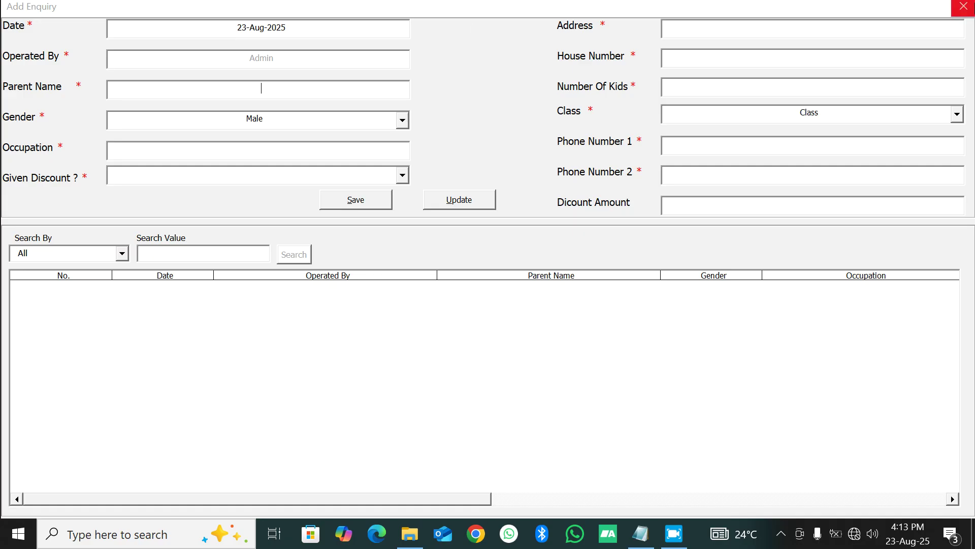
# Close the Add Enquiry form and exit the school software from the dashboard's Exit button.
pyautogui.click(963, 6)
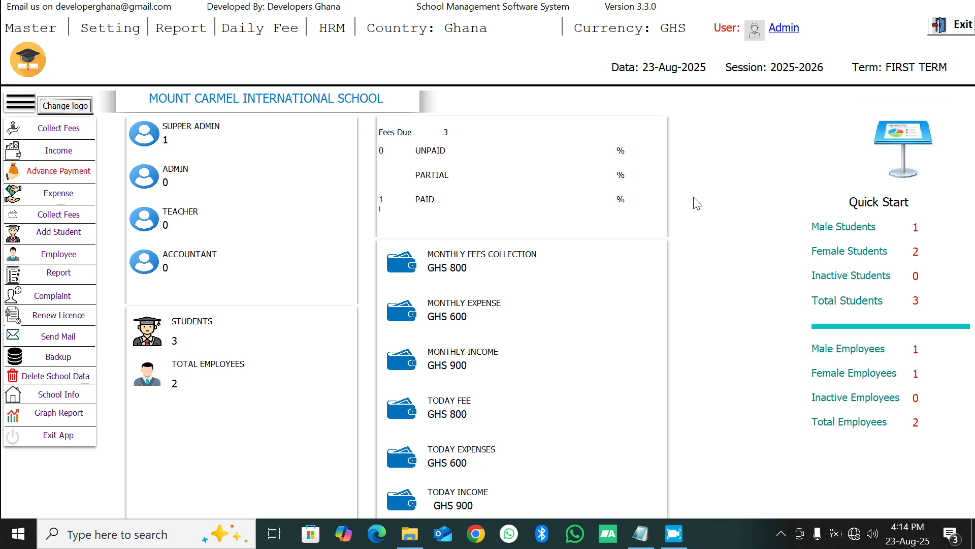
pyautogui.click(961, 28)
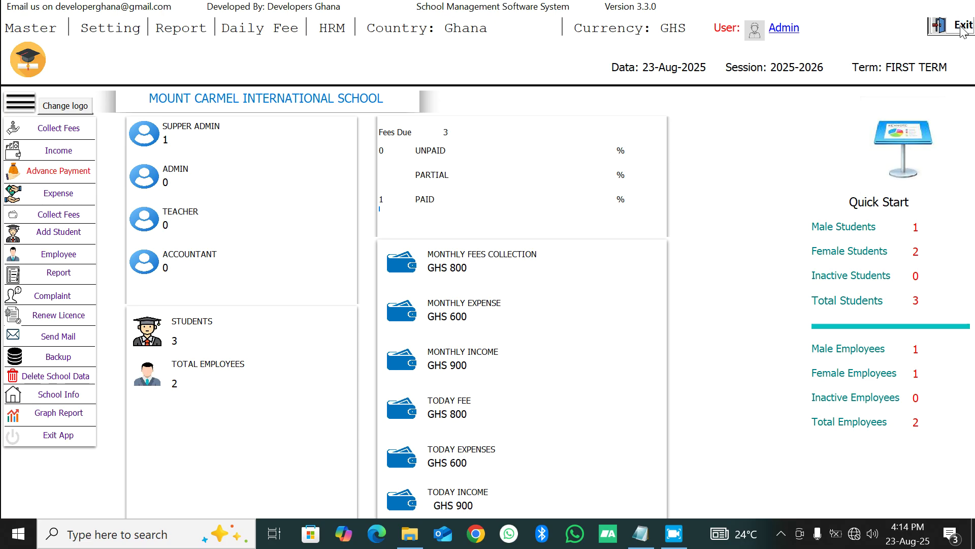
pyautogui.click(962, 28)
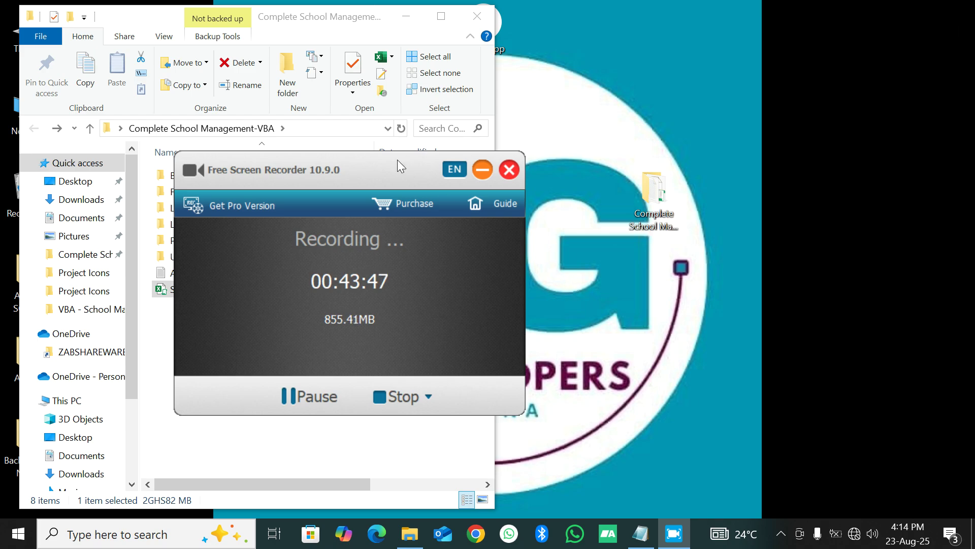
# Browse into Backup Files > School Management Software to view the dated backup workbook.
pyautogui.moveTo(397, 159); pyautogui.dragTo(758, 134)
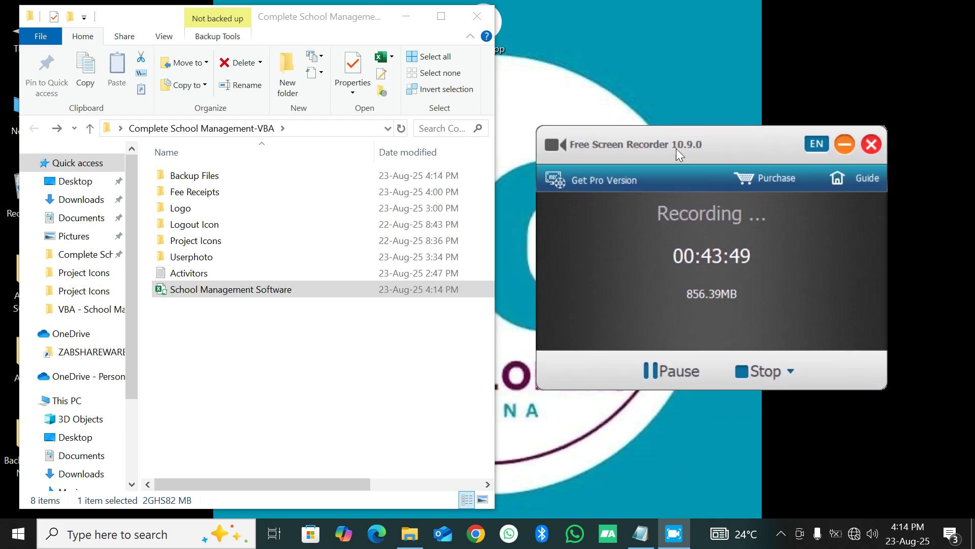
pyautogui.doubleClick(217, 178)
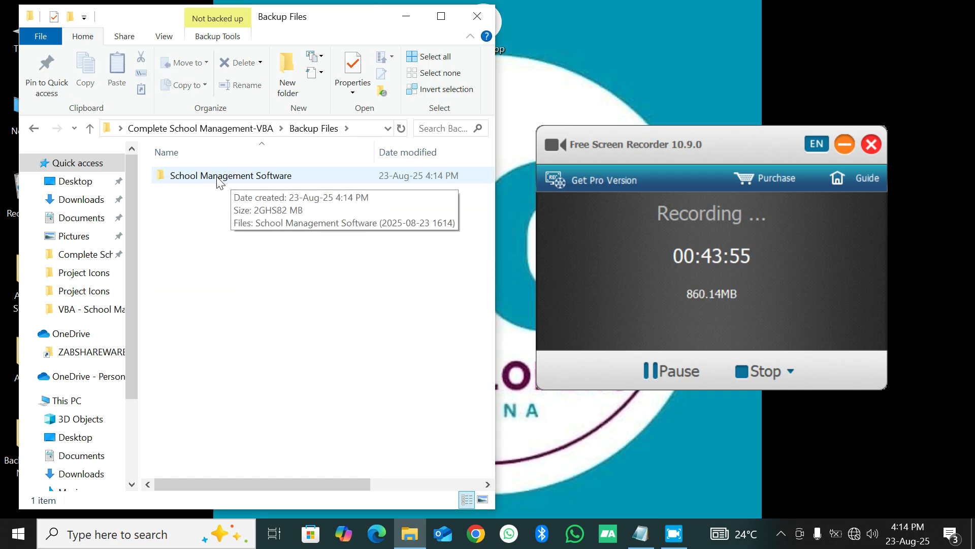
pyautogui.doubleClick(219, 179)
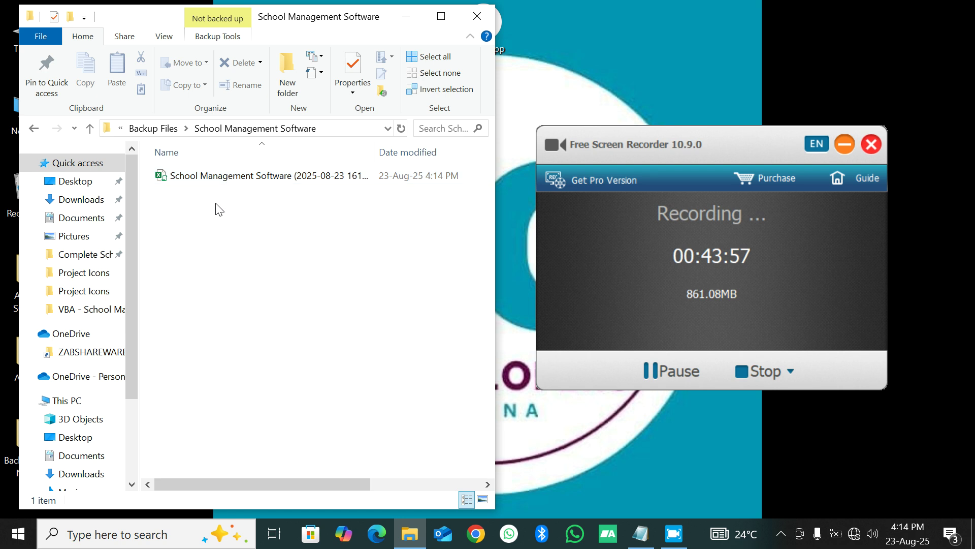
pyautogui.click(215, 177)
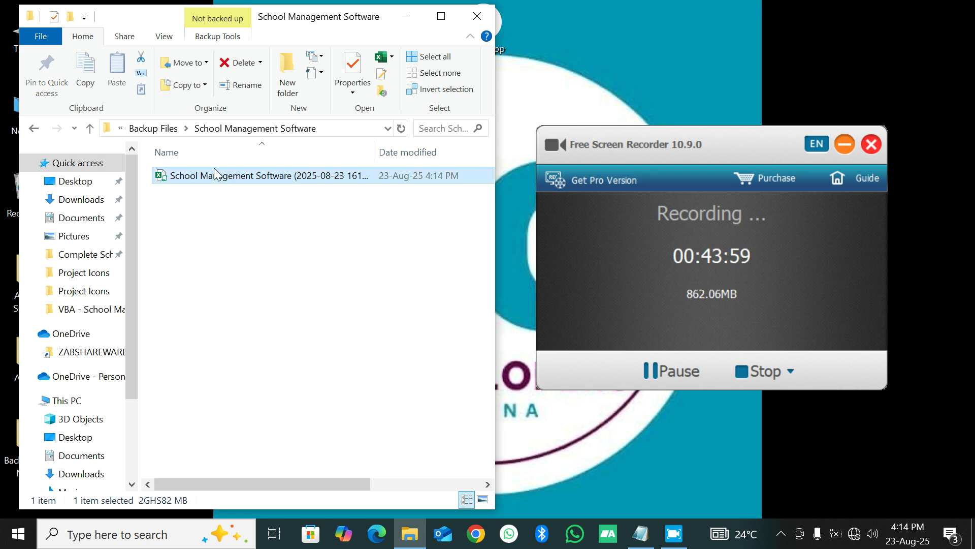
# Return to the project folder and relaunch the School Management Software workbook.
pyautogui.click(34, 129)
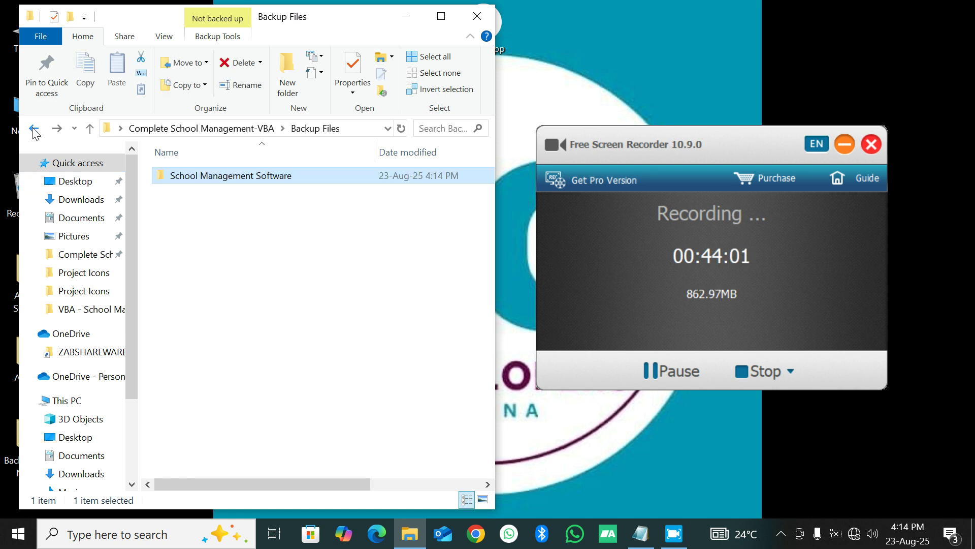
pyautogui.click(34, 130)
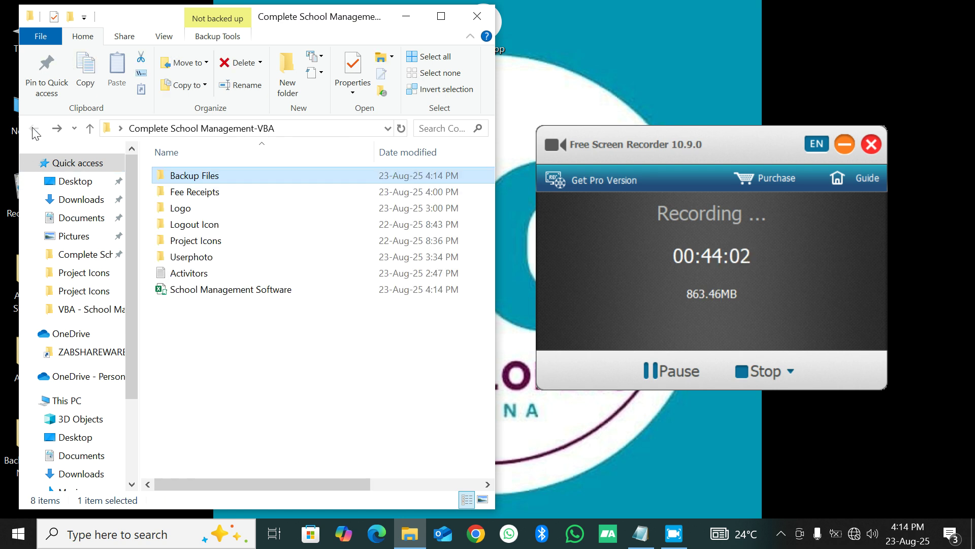
pyautogui.doubleClick(212, 291)
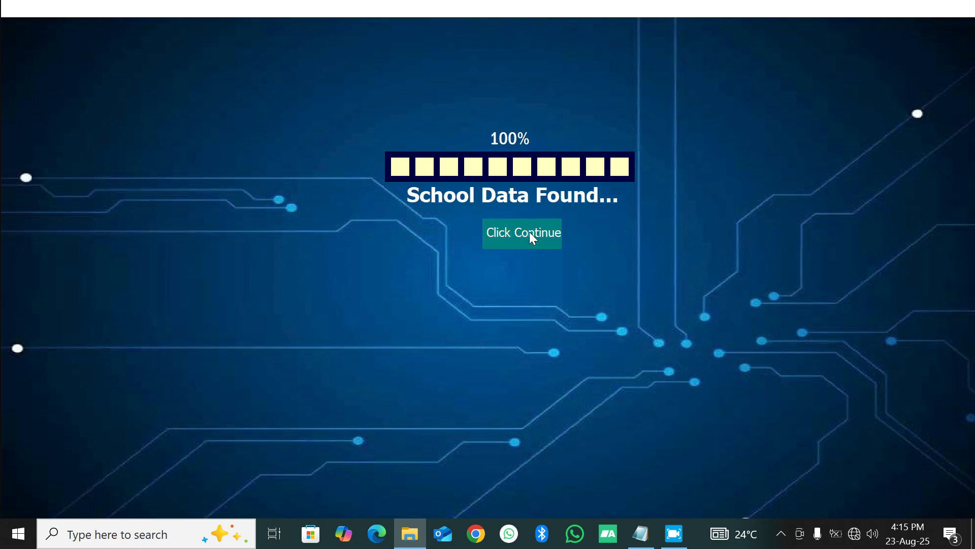
# Log in as developer with the account password and acknowledge the success message.
pyautogui.click(523, 233)
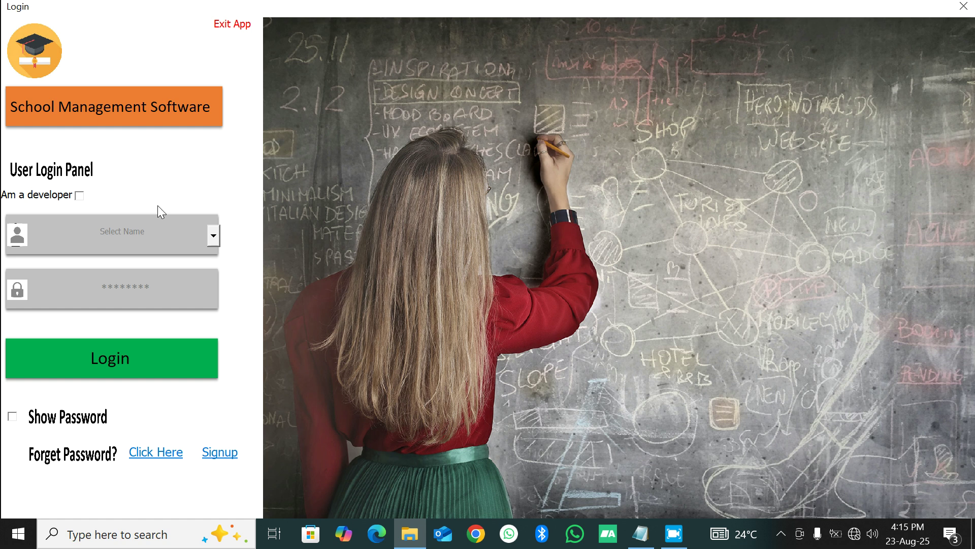
pyautogui.click(79, 196)
pyautogui.click(108, 298)
pyautogui.write('******')
pyautogui.click(138, 364)
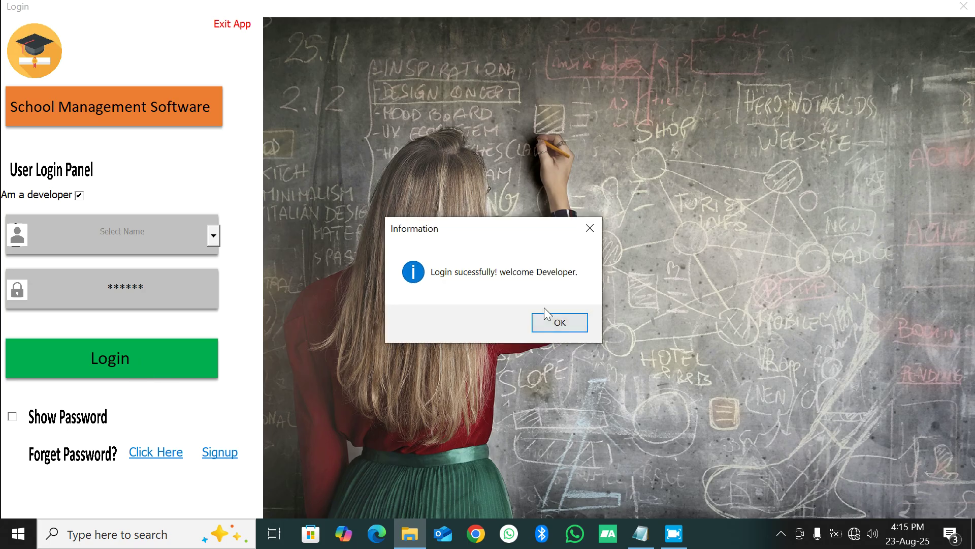
pyautogui.click(555, 322)
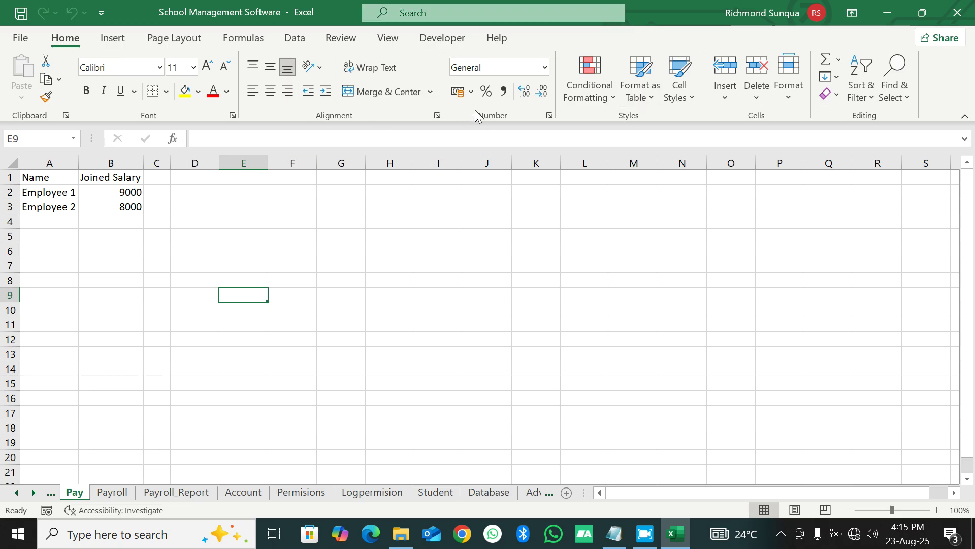
# Scroll the sheet tabs and view the Message Template, Account and Permisions sheets.
pyautogui.click(17, 489)
pyautogui.click(17, 489)
pyautogui.click(17, 488)
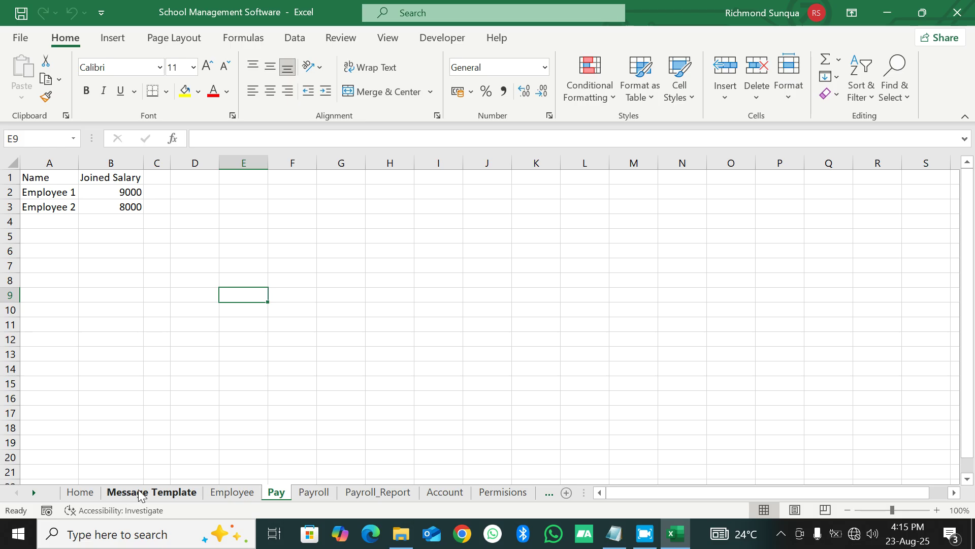
pyautogui.click(187, 492)
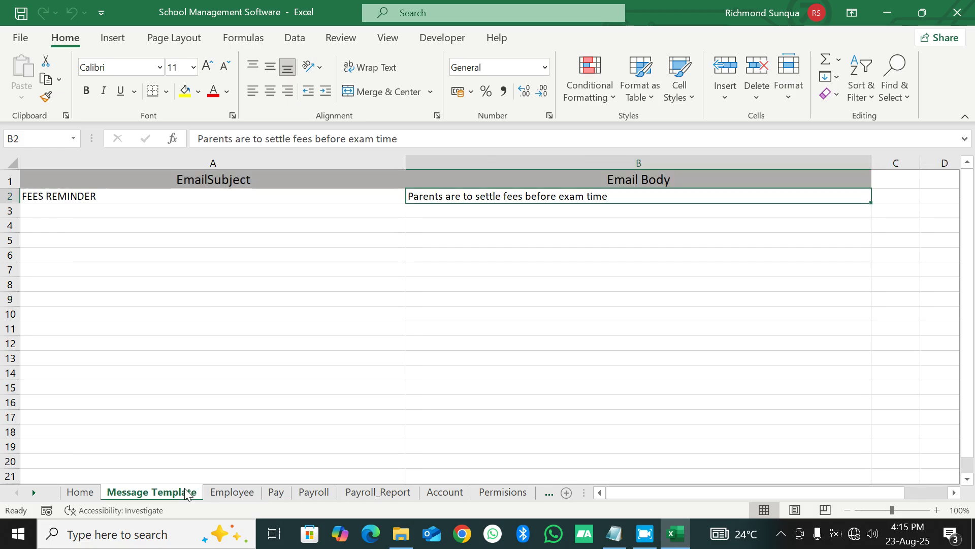
pyautogui.click(456, 492)
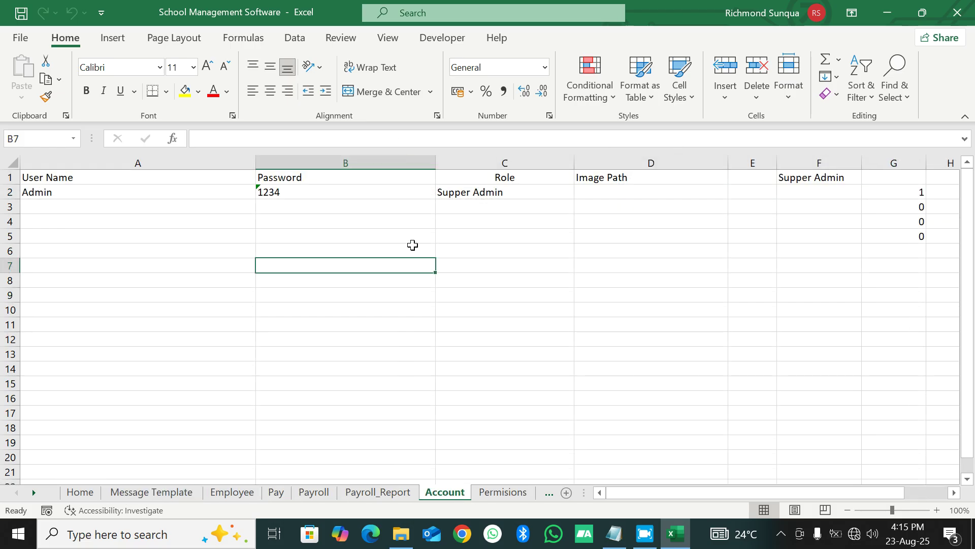
pyautogui.click(508, 492)
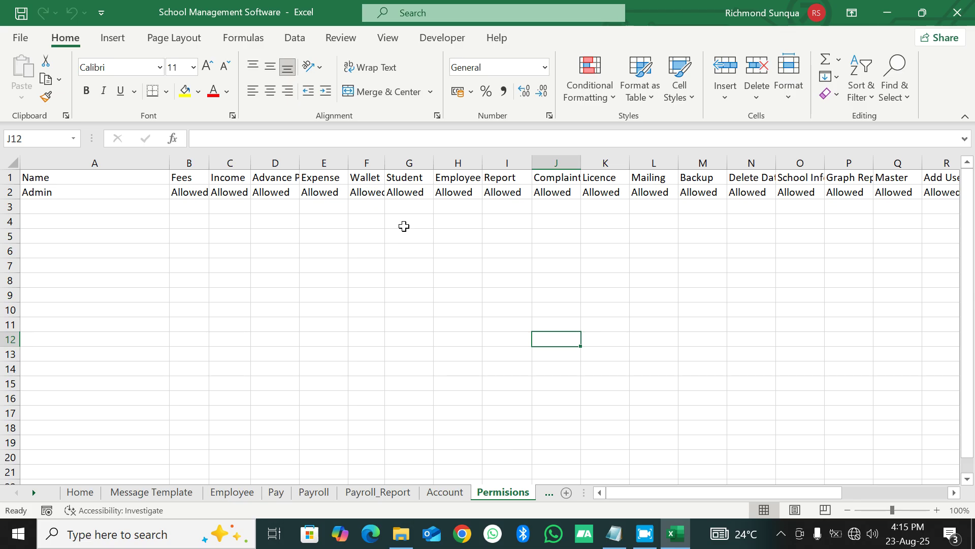
# View the Logpermision sheet, then launch Visual Basic from the Developer tab.
pyautogui.click(38, 497)
pyautogui.click(37, 497)
pyautogui.click(426, 492)
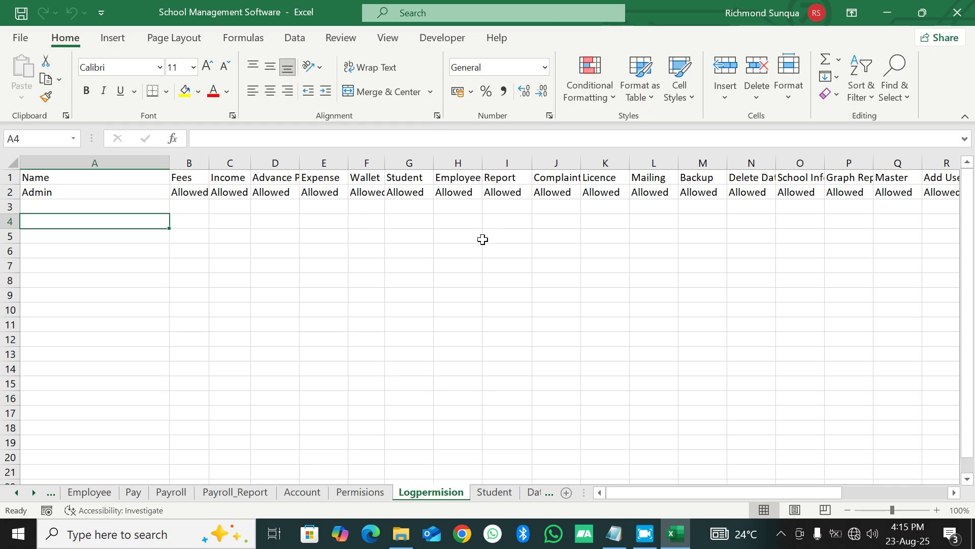
pyautogui.click(445, 40)
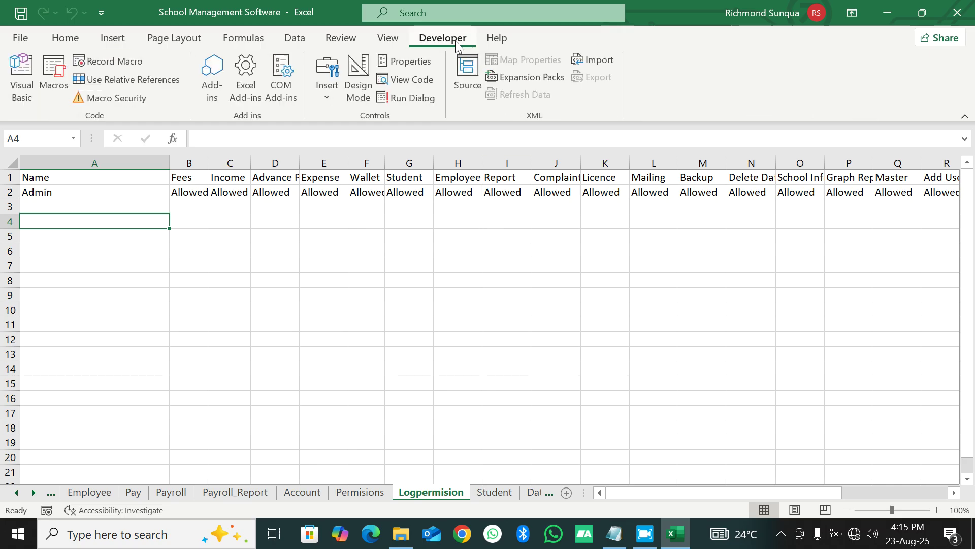
pyautogui.click(22, 77)
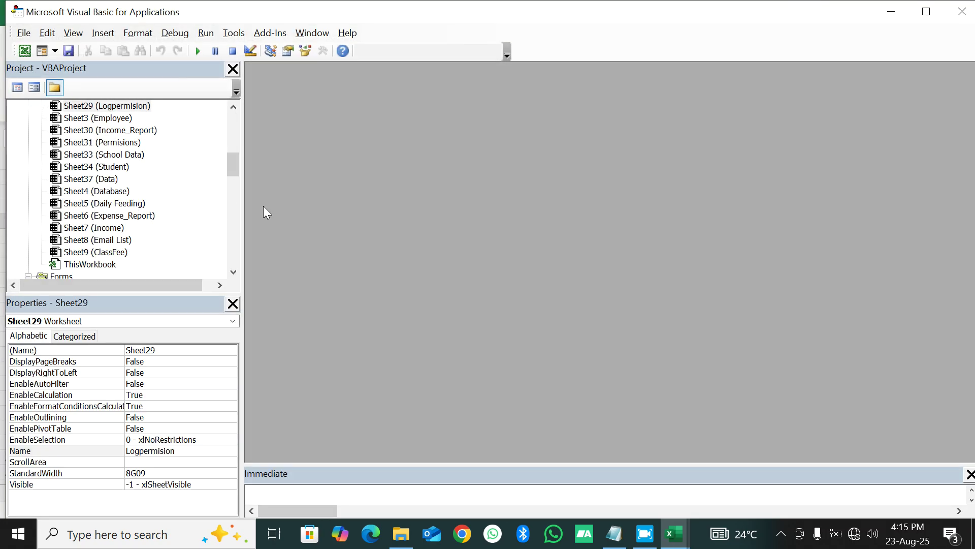
# Open the frmForms and frmInterface userform designs, then minimize the VBA editor.
pyautogui.moveTo(234, 173); pyautogui.dragTo(236, 204)
pyautogui.doubleClick(94, 180)
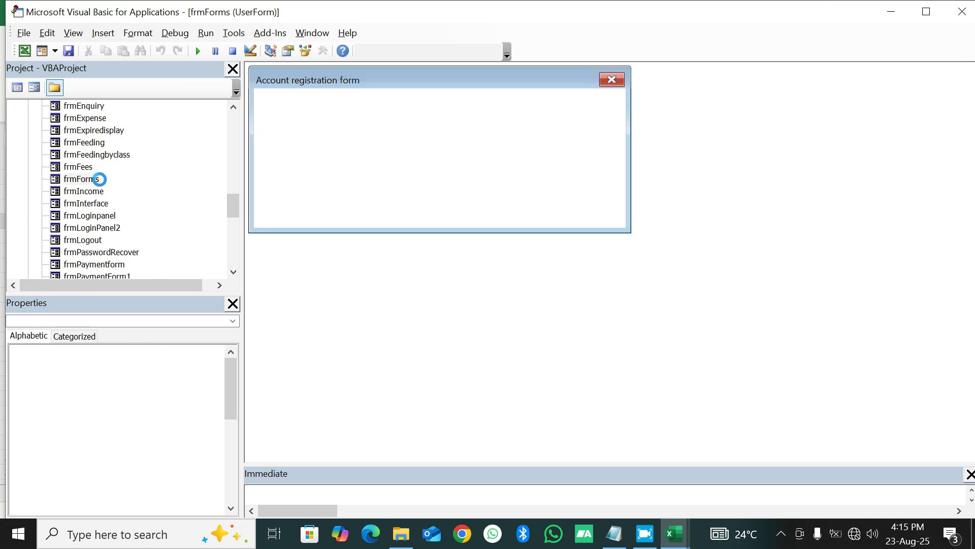
pyautogui.click(102, 203)
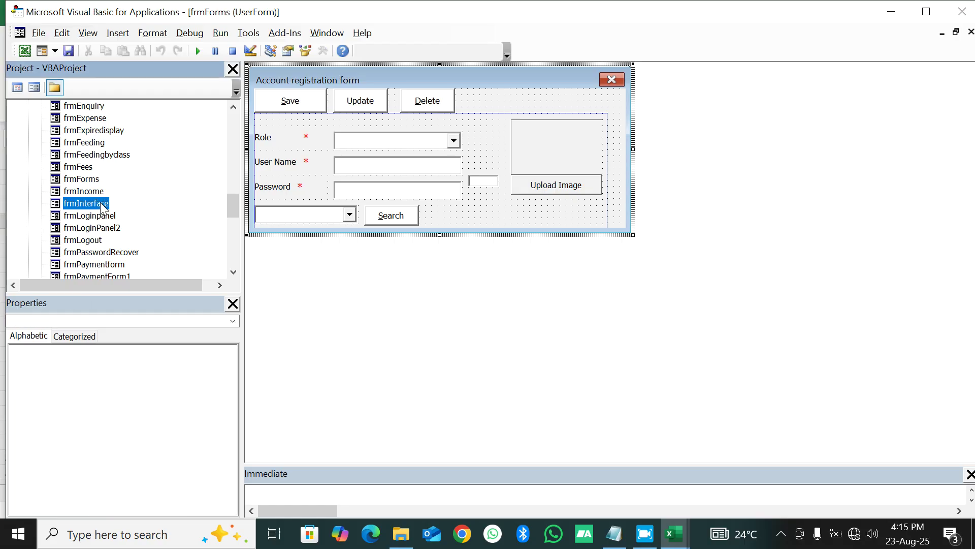
pyautogui.doubleClick(102, 204)
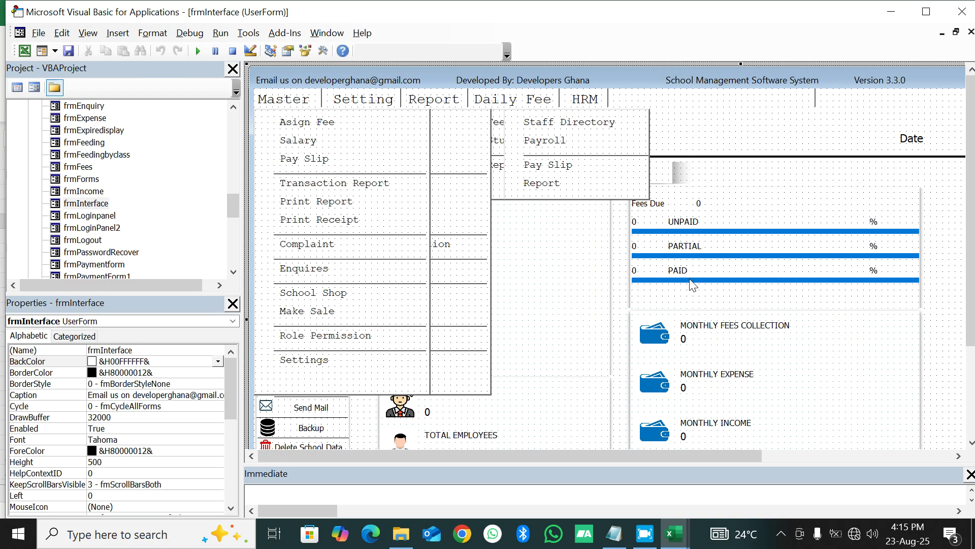
pyautogui.moveTo(550, 456); pyautogui.dragTo(745, 457)
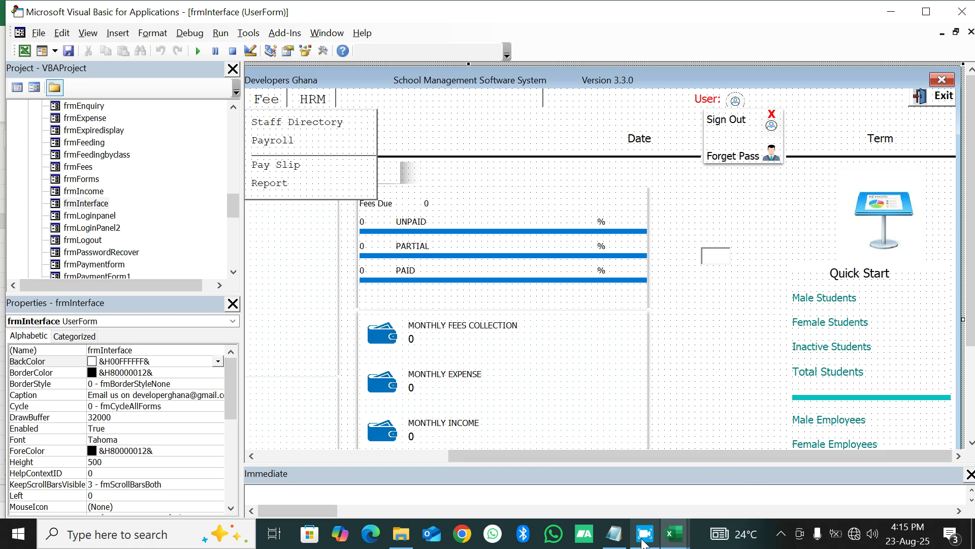
pyautogui.moveTo(643, 540)
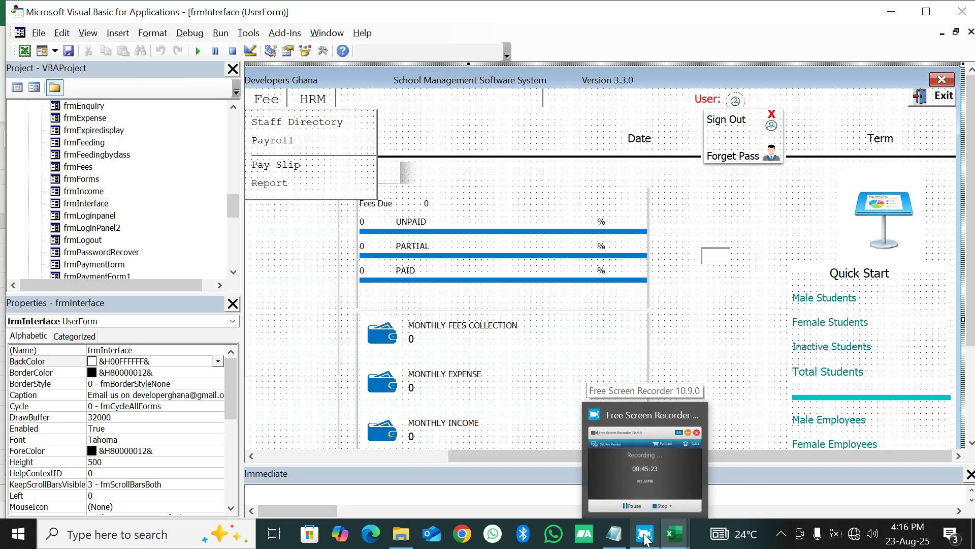
pyautogui.click(887, 11)
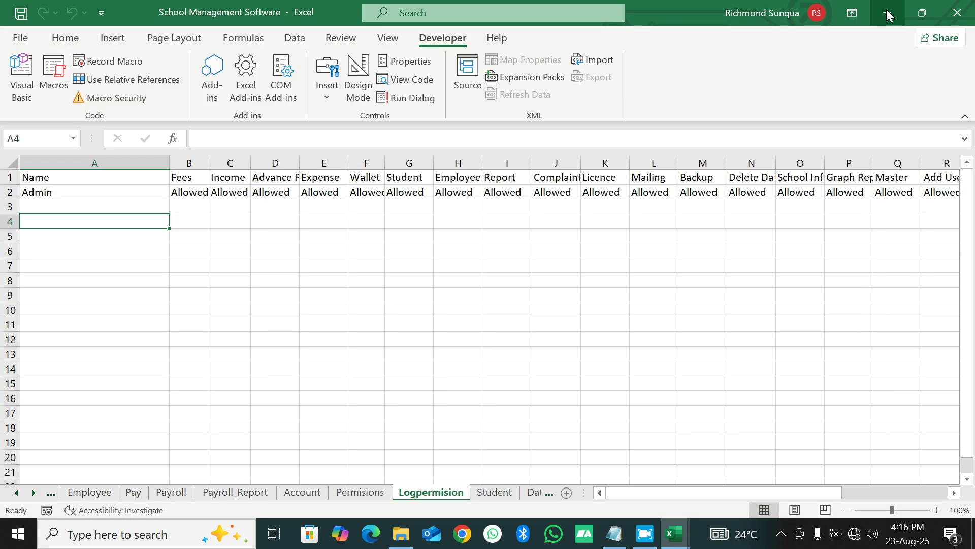
# Minimize Excel and look inside the Userphoto, Project Icons and Logout Icon folders.
pyautogui.click(887, 11)
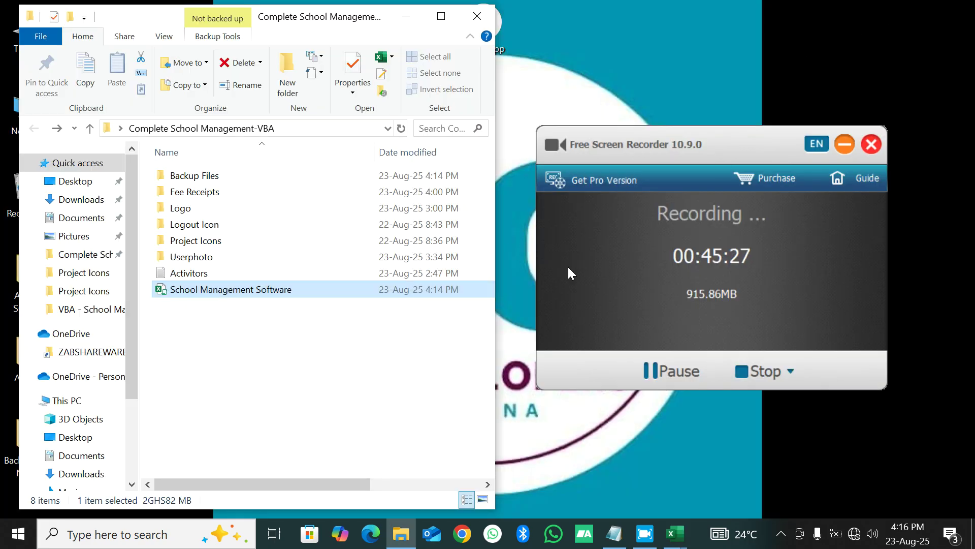
pyautogui.click(191, 260)
pyautogui.doubleClick(191, 260)
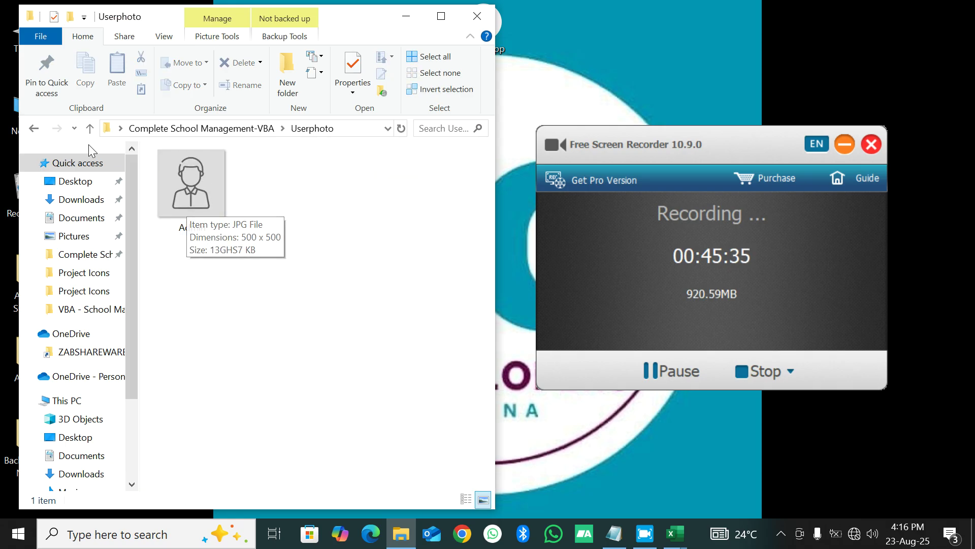
pyautogui.click(34, 128)
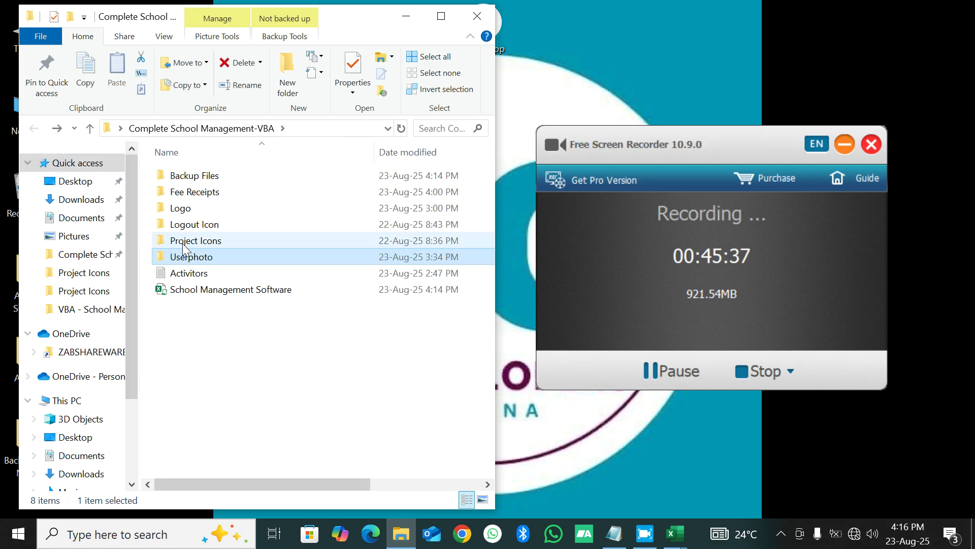
pyautogui.doubleClick(192, 241)
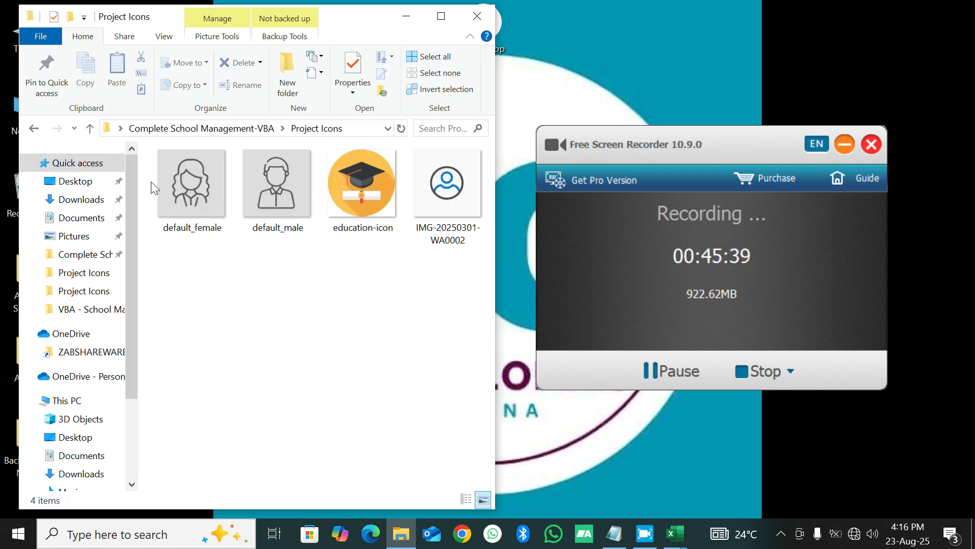
pyautogui.click(34, 129)
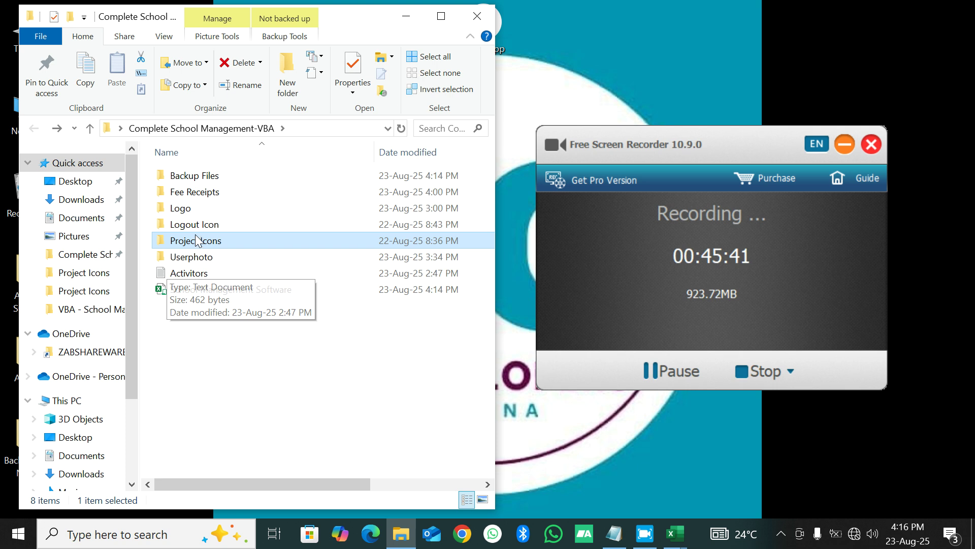
pyautogui.doubleClick(190, 218)
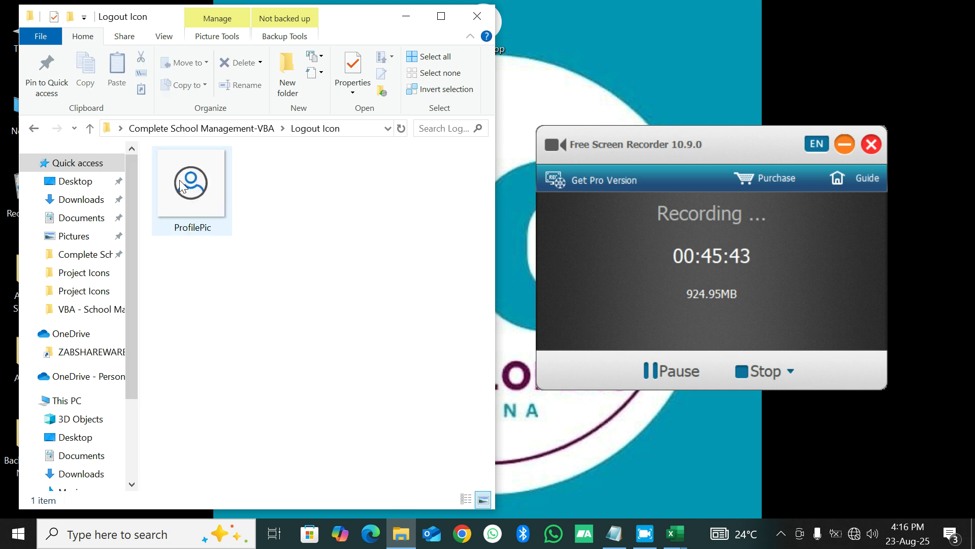
pyautogui.click(34, 129)
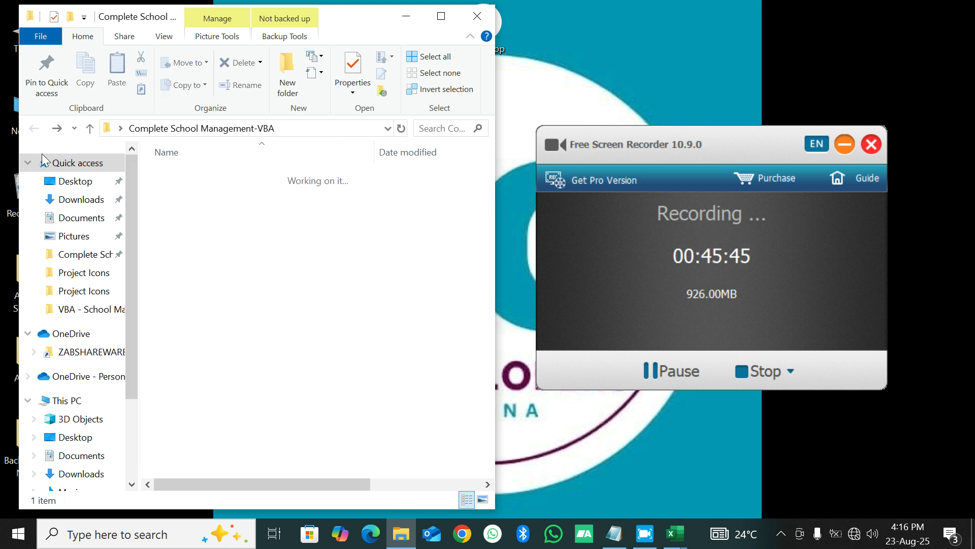
# Look inside the Logo and Fee Receipts folders, then open Backup Files > School Management Software.
pyautogui.doubleClick(175, 212)
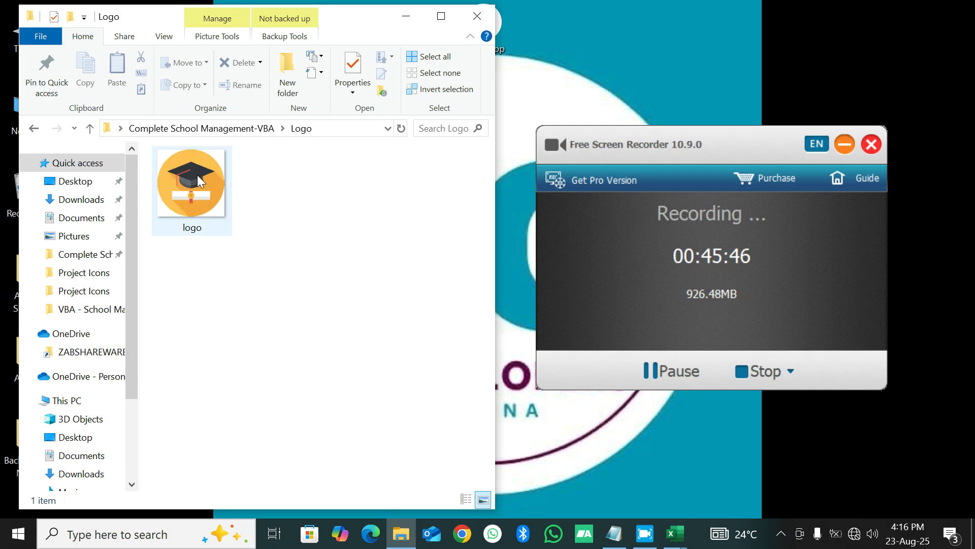
pyautogui.click(34, 129)
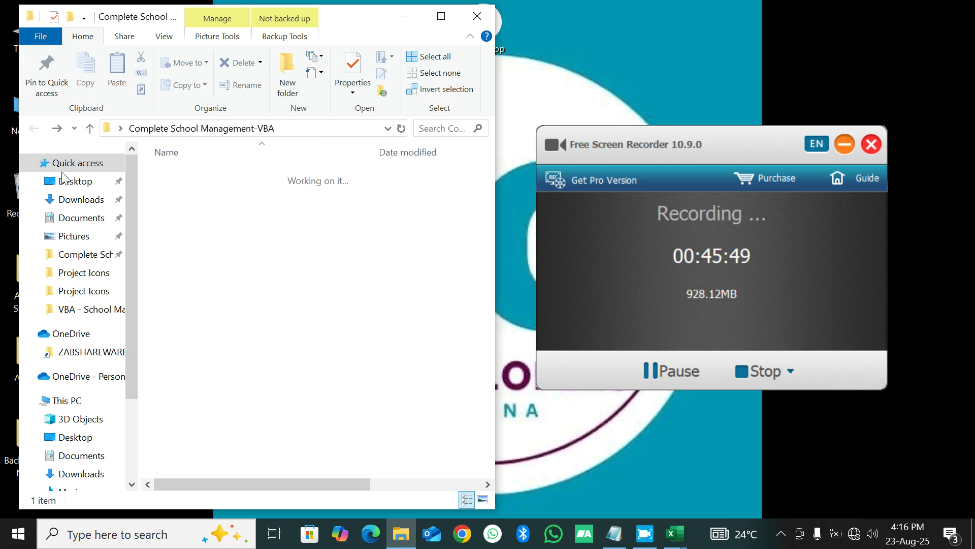
pyautogui.click(175, 193)
pyautogui.doubleClick(174, 193)
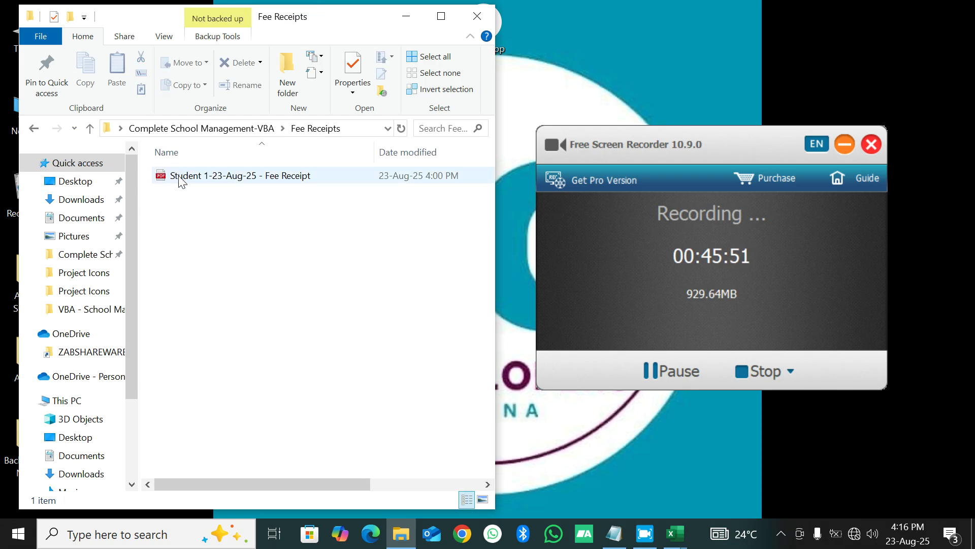
pyautogui.click(32, 130)
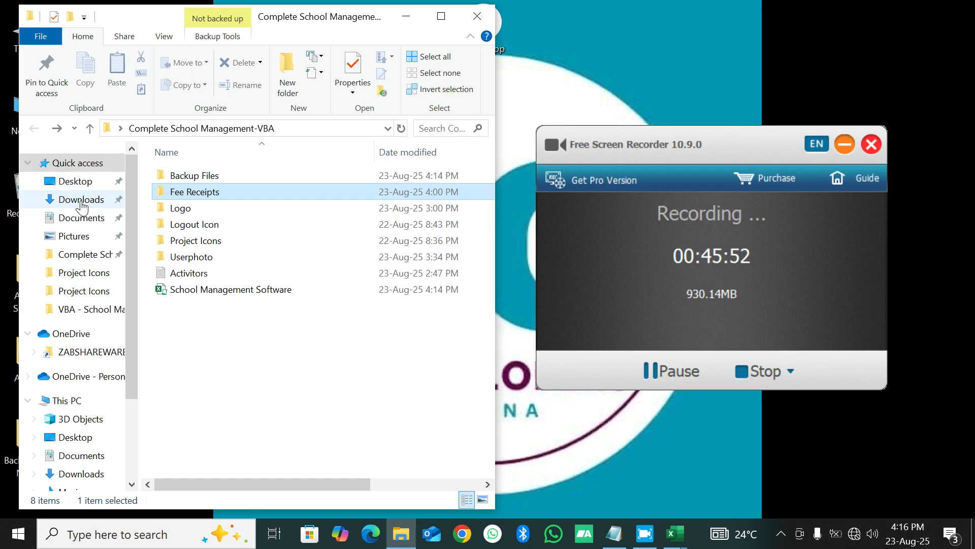
pyautogui.click(167, 178)
pyautogui.doubleClick(167, 178)
pyautogui.doubleClick(166, 181)
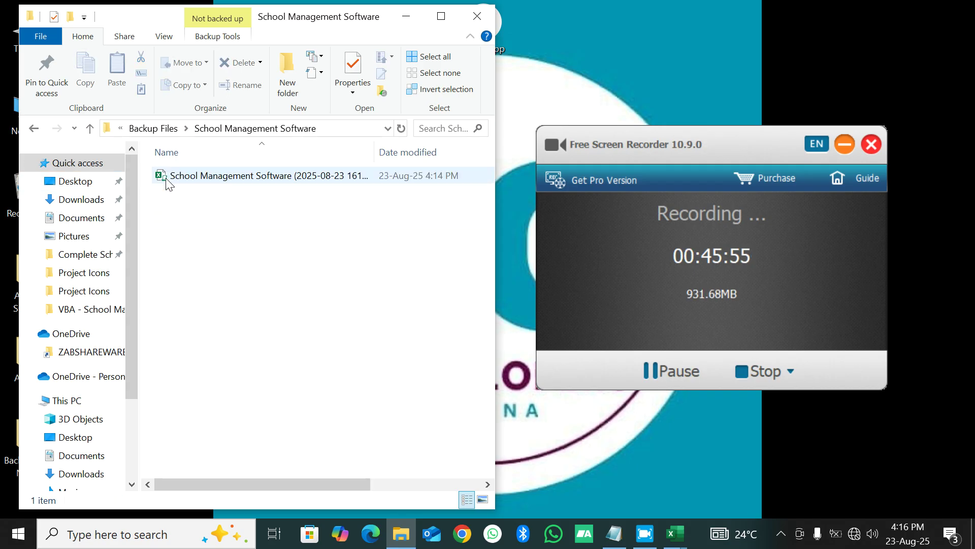